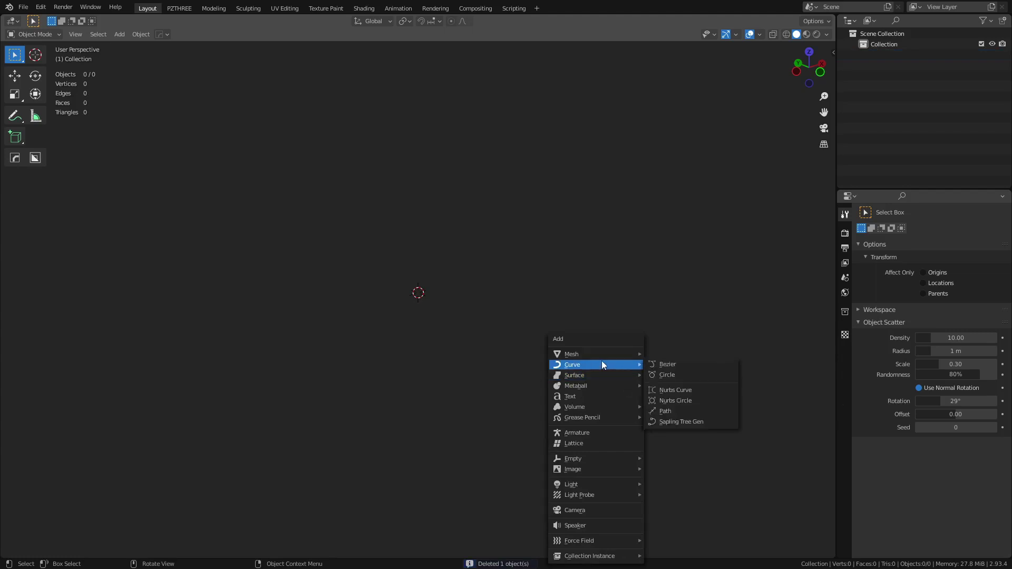
- Add a plane mesh to the empty scene and enter Edit Mode on it
{"action": "mouse_move", "coordinate": [601, 359]}
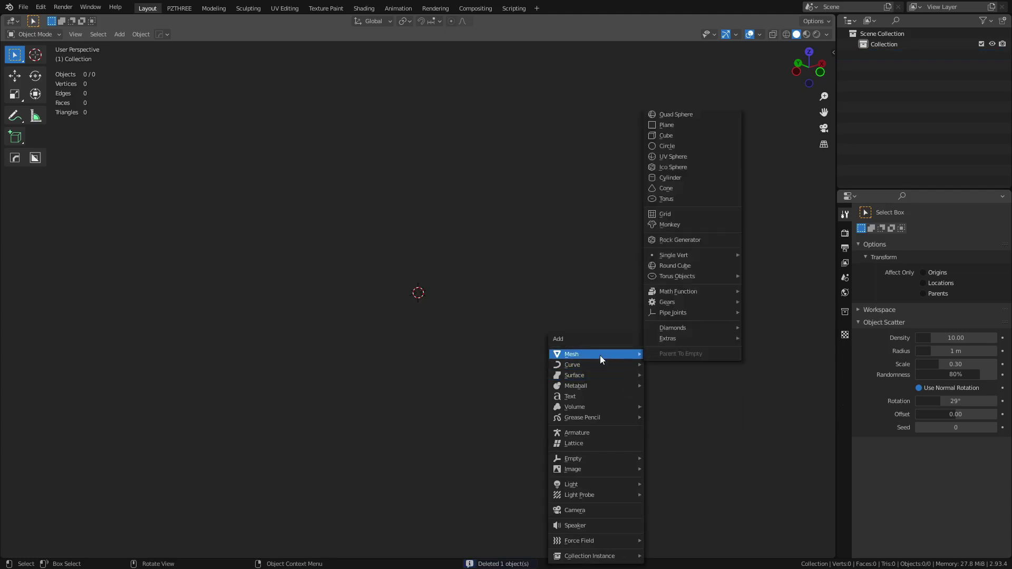
{"action": "left_click", "coordinate": [669, 128]}
{"action": "key", "text": "ctrl+Tab"}
{"action": "left_click", "coordinate": [569, 257]}
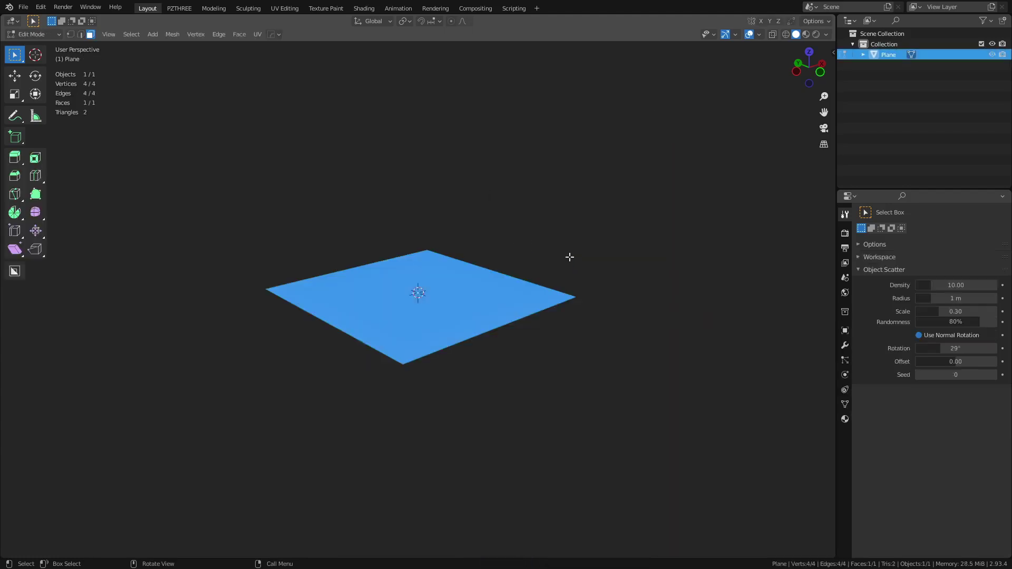
- Subdivide the whole plane ten times to get a mesh dense enough for sculpting
{"action": "scroll", "coordinate": [522, 367], "scroll_direction": "up", "scroll_amount": 2}
{"action": "right_click", "coordinate": [527, 332]}
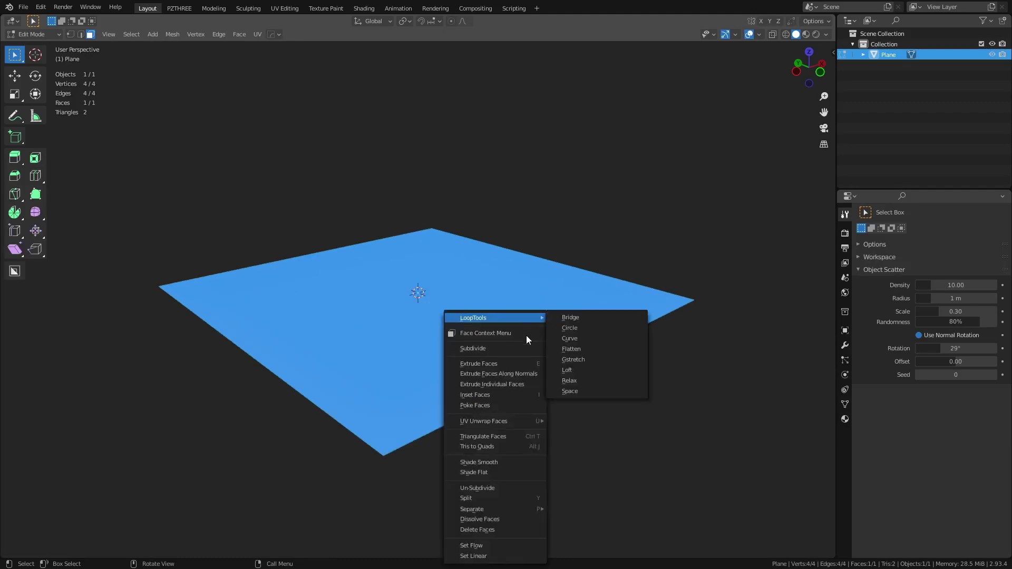
{"action": "left_click", "coordinate": [523, 349]}
{"action": "right_click", "coordinate": [522, 345]}
{"action": "left_click", "coordinate": [517, 340]}
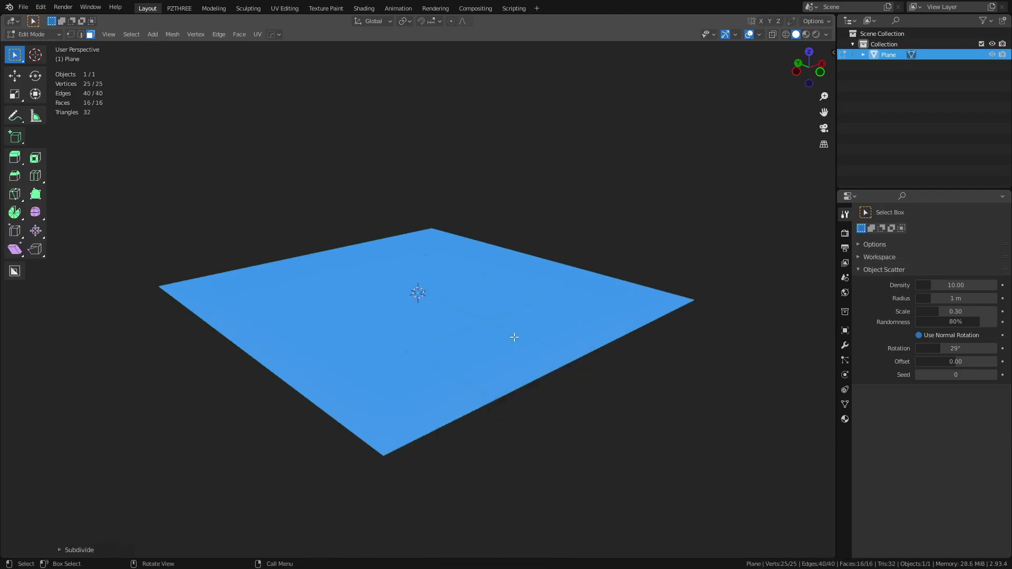
{"action": "right_click", "coordinate": [514, 337]}
{"action": "left_click", "coordinate": [514, 337]}
{"action": "right_click", "coordinate": [514, 337]}
{"action": "left_click", "coordinate": [514, 337]}
{"action": "right_click", "coordinate": [514, 338]}
{"action": "left_click", "coordinate": [514, 338]}
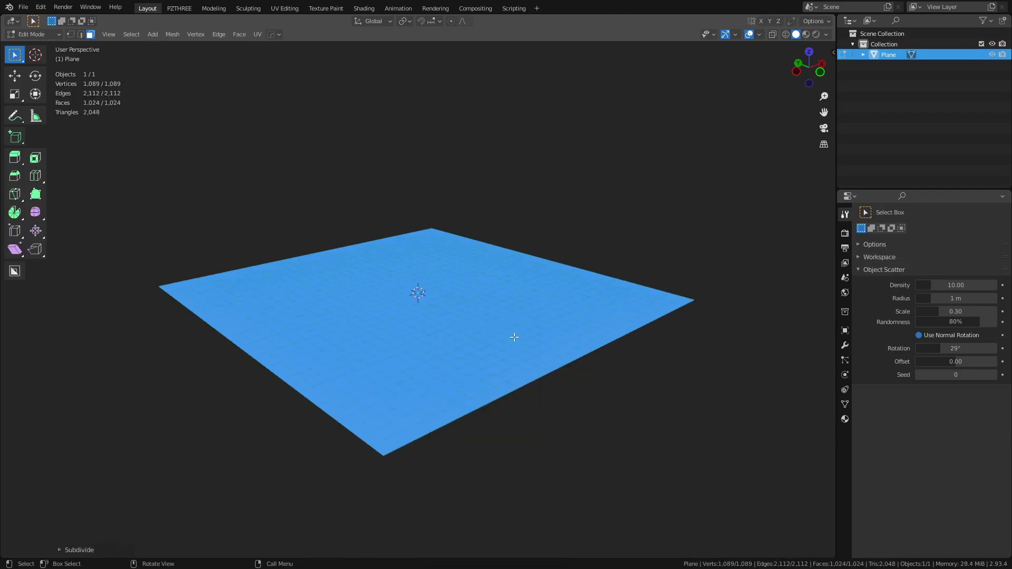
{"action": "right_click", "coordinate": [514, 337]}
{"action": "left_click", "coordinate": [514, 337]}
{"action": "right_click", "coordinate": [514, 338]}
{"action": "left_click", "coordinate": [514, 338]}
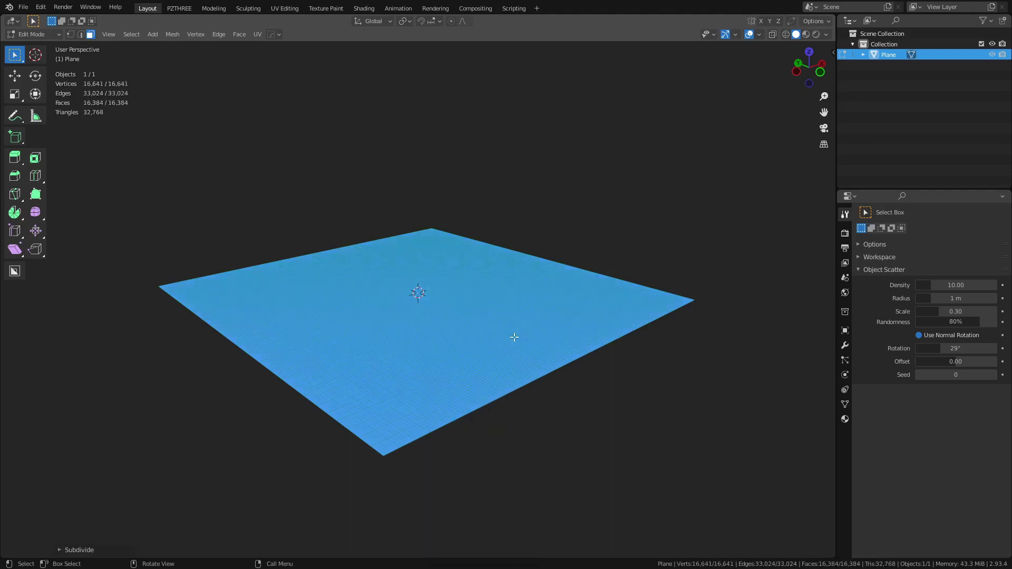
{"action": "right_click", "coordinate": [514, 337]}
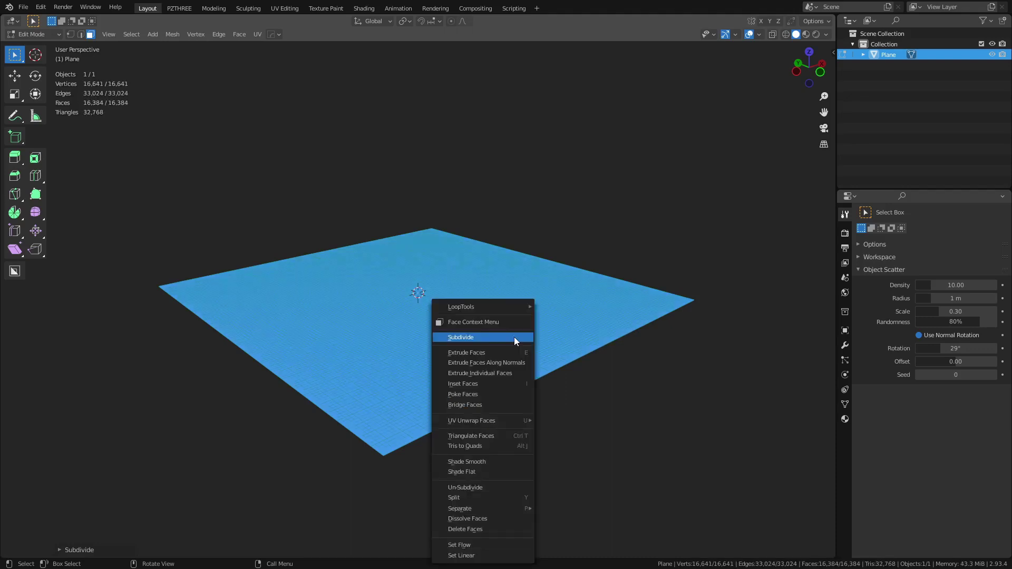
{"action": "left_click", "coordinate": [514, 337]}
{"action": "scroll", "coordinate": [515, 345], "scroll_direction": "up", "scroll_amount": 2}
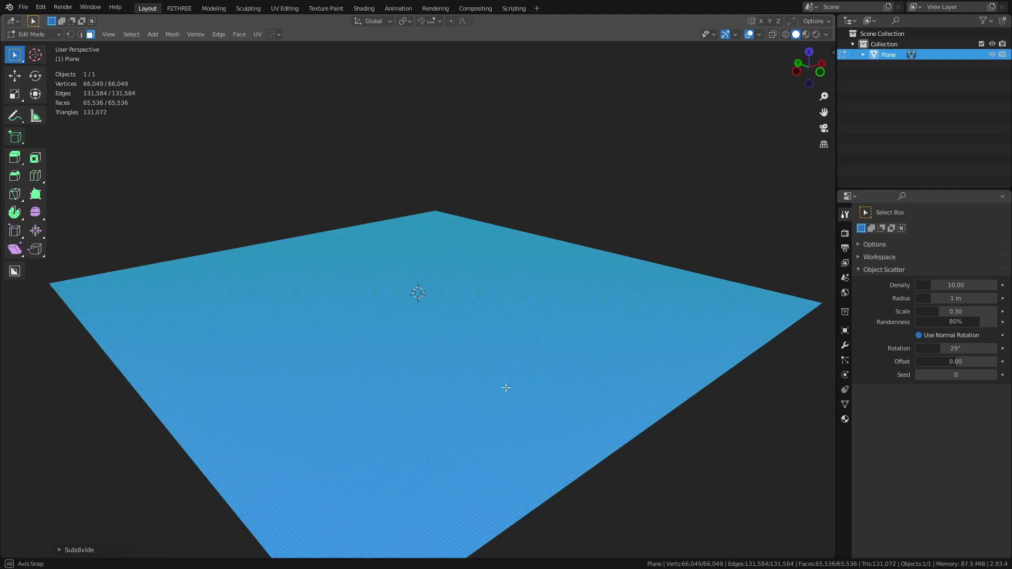
{"action": "middle_click_drag", "start_coordinate": [507, 386], "coordinate": [506, 362]}
{"action": "right_click", "coordinate": [506, 363]}
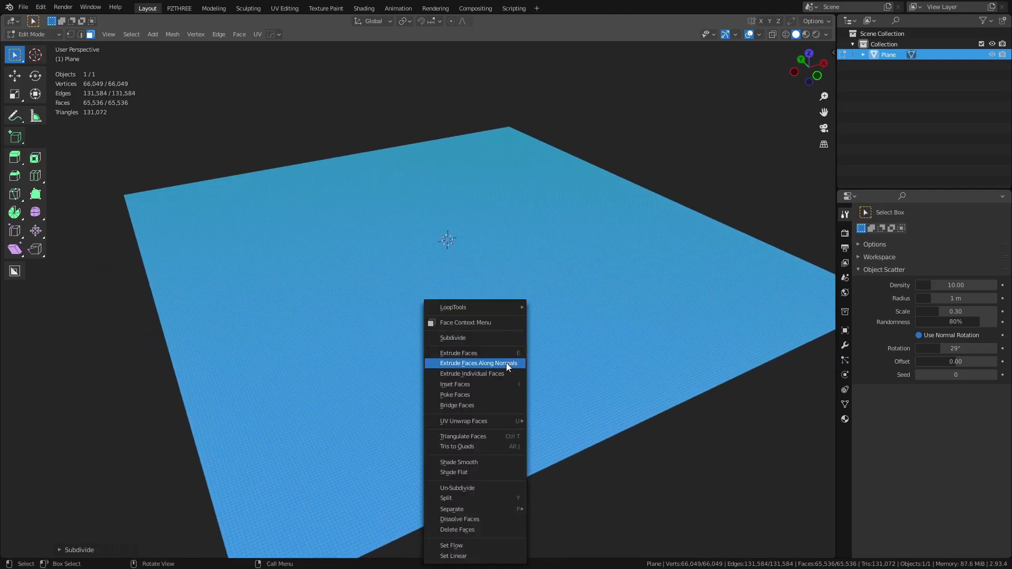
{"action": "left_click", "coordinate": [504, 338]}
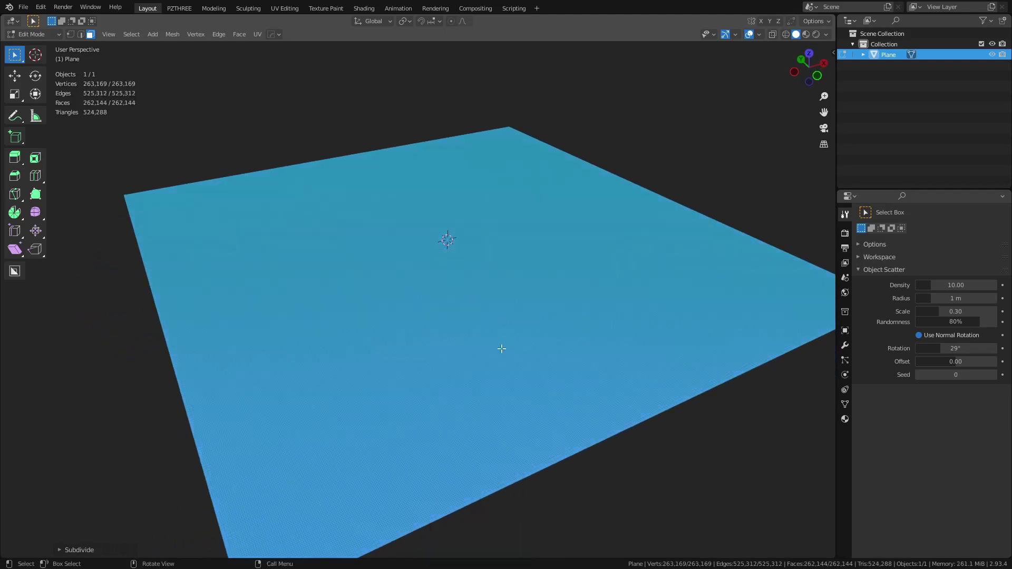
{"action": "right_click", "coordinate": [486, 351]}
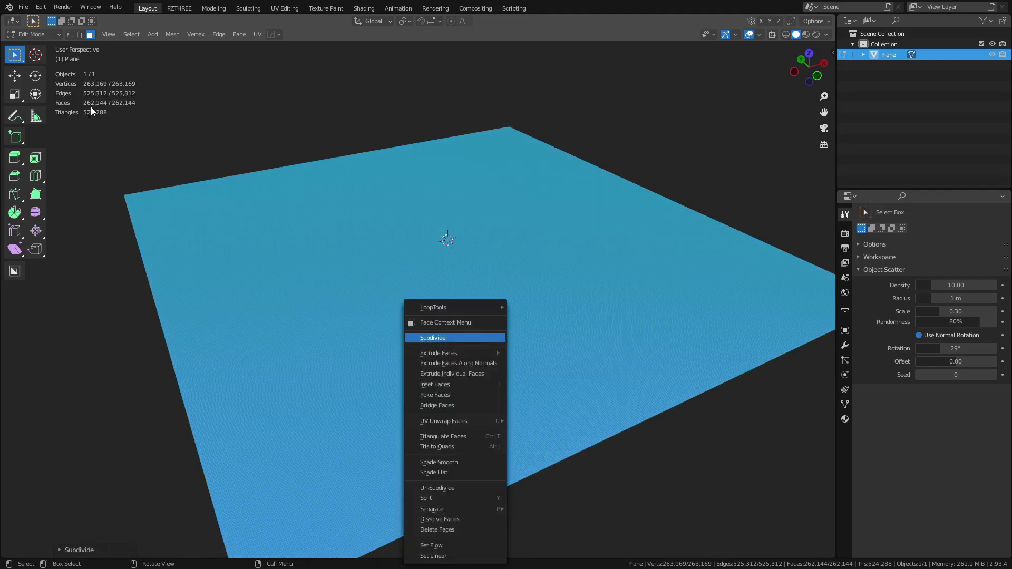
{"action": "left_click", "coordinate": [451, 338]}
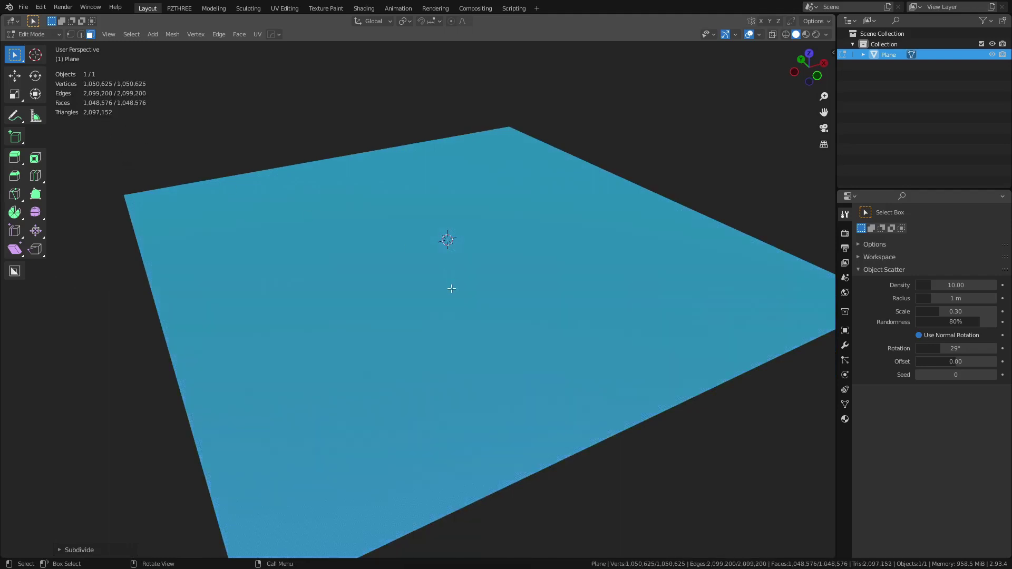
- Switch the subdivided plane to Sculpt Mode
{"action": "scroll", "coordinate": [516, 343], "scroll_direction": "down", "scroll_amount": 2}
{"action": "middle_click_drag", "start_coordinate": [507, 346], "coordinate": [482, 349]}
{"action": "key", "text": "ctrl+Tab"}
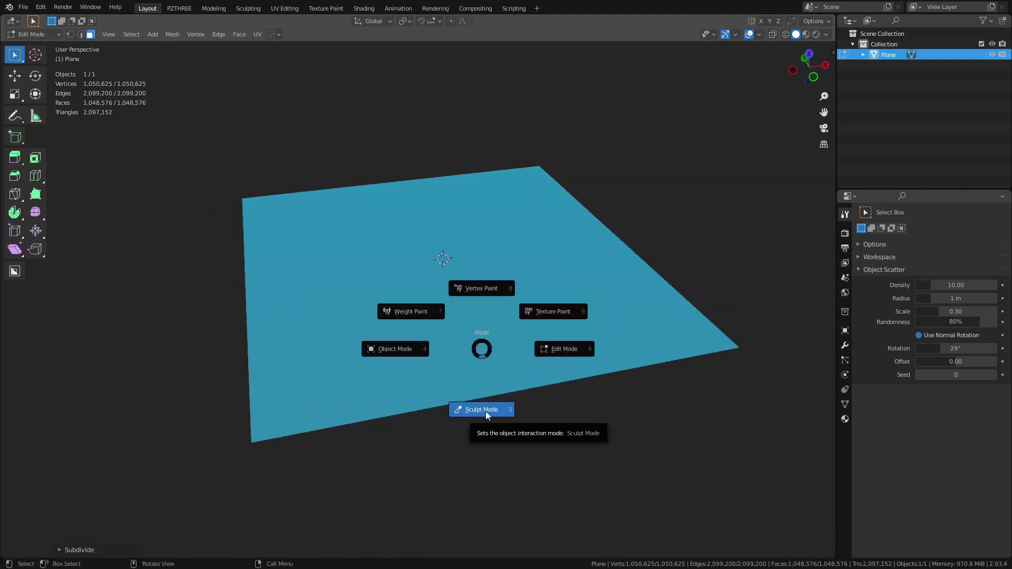
{"action": "left_click", "coordinate": [454, 413]}
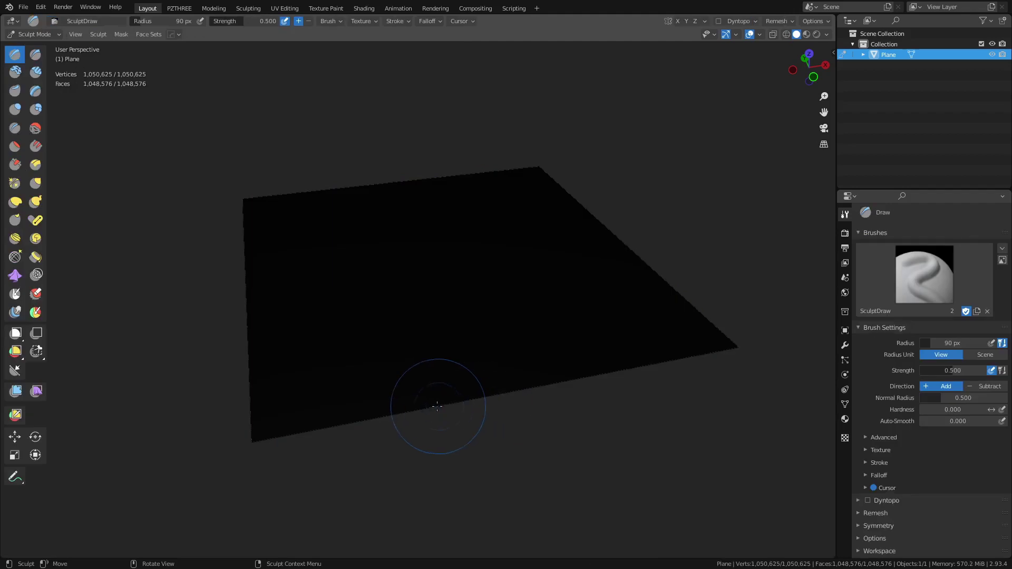
{"action": "mouse_move", "coordinate": [432, 407]}
{"action": "middle_mouse_down"}
{"action": "mouse_move", "coordinate": [464, 395]}
{"action": "mouse_move", "coordinate": [406, 400]}
{"action": "middle_mouse_up"}
{"action": "scroll", "coordinate": [461, 398], "scroll_direction": "up", "scroll_amount": 2}
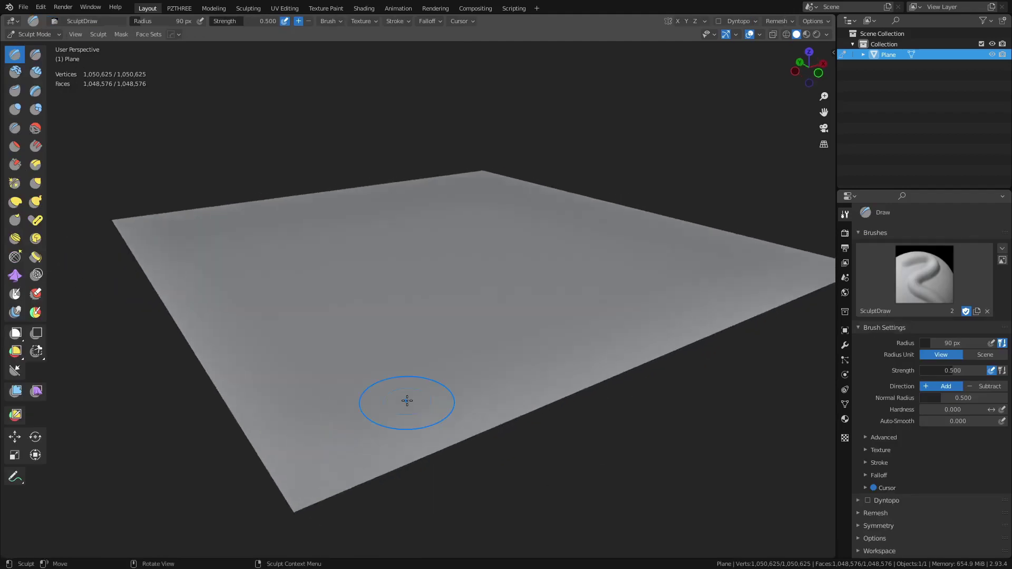
{"action": "scroll", "coordinate": [397, 385], "scroll_direction": "up", "scroll_amount": 2}
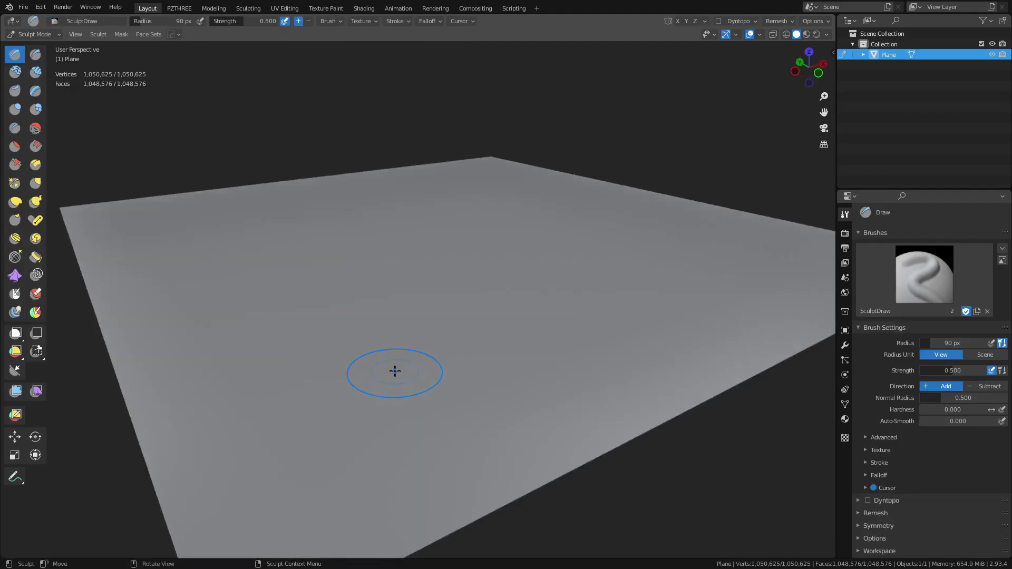
- Choose the Clay Strips brush with a tip roundness of 0.832 and set its radius to 40 px
{"action": "left_click", "coordinate": [35, 73]}
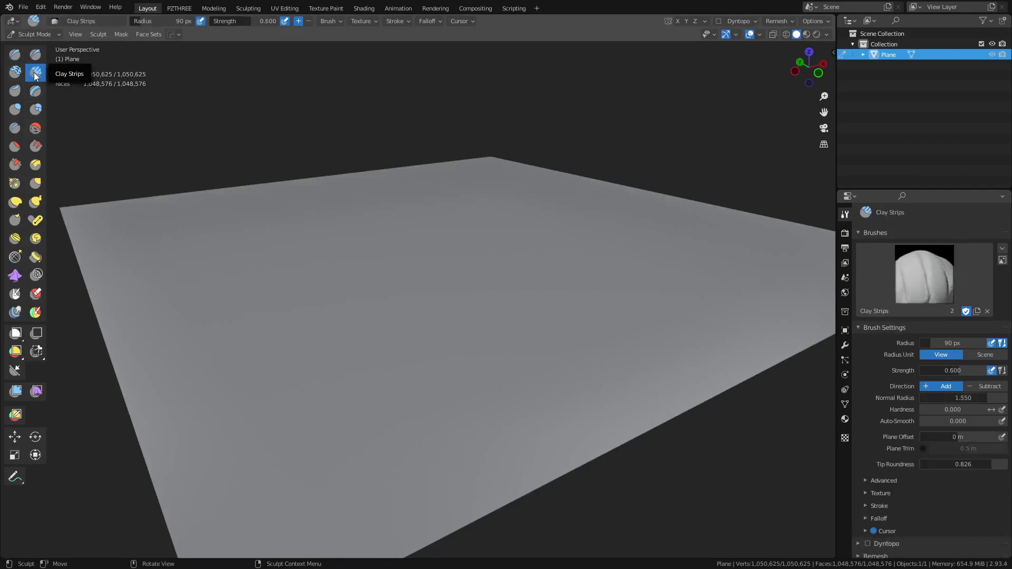
{"action": "left_click", "coordinate": [332, 22]}
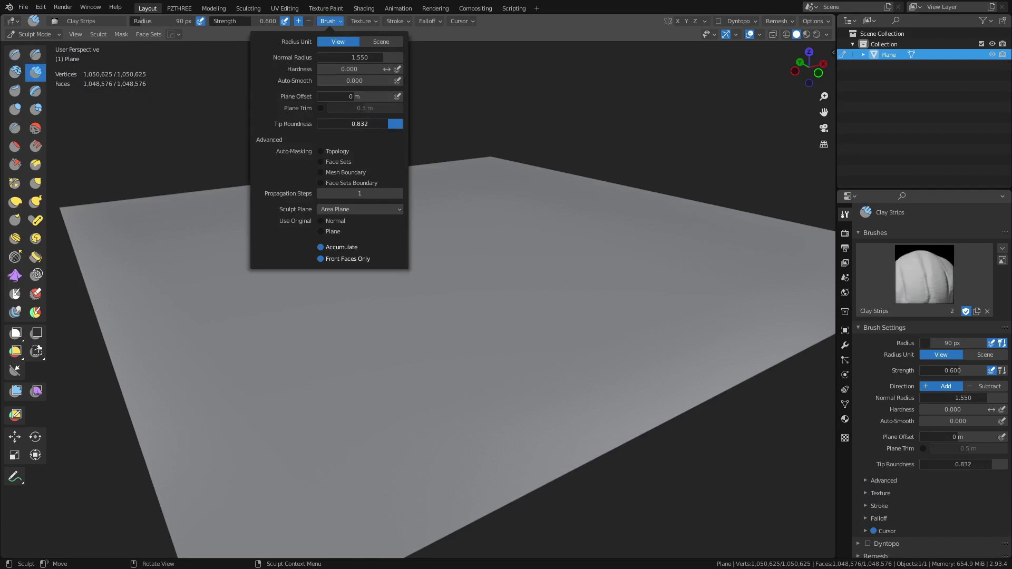
{"action": "mouse_move", "coordinate": [402, 293]}
{"action": "middle_mouse_down"}
{"action": "mouse_move", "coordinate": [385, 296]}
{"action": "mouse_move", "coordinate": [405, 290]}
{"action": "middle_mouse_up"}
{"action": "key", "text": "f"}
{"action": "left_click", "coordinate": [377, 283]}
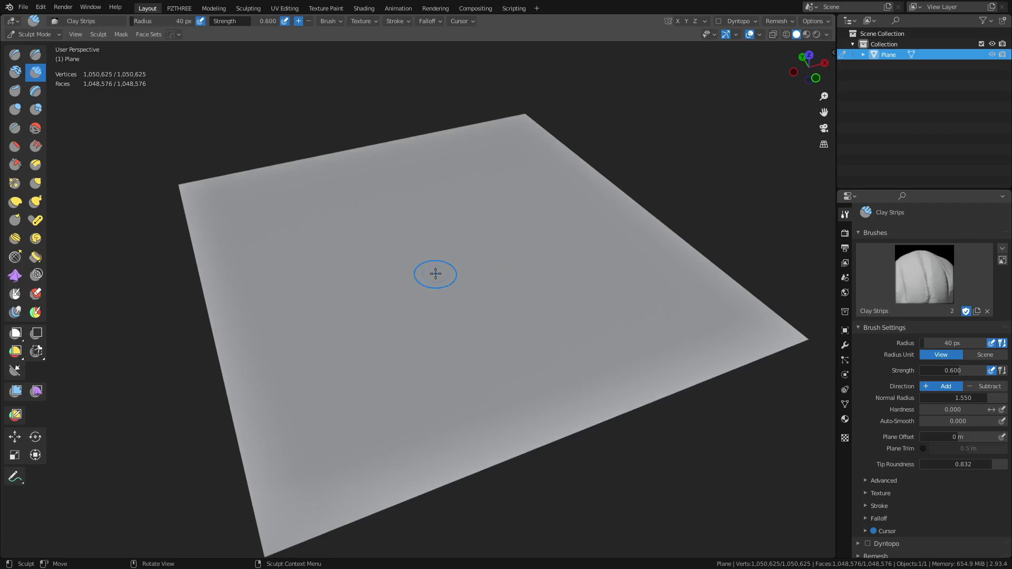
- Build up a rough mountain ridge with side spurs near the plane's centre using Clay Strips strokes
{"action": "left_click_drag", "start_coordinate": [390, 311], "coordinate": [401, 292]}
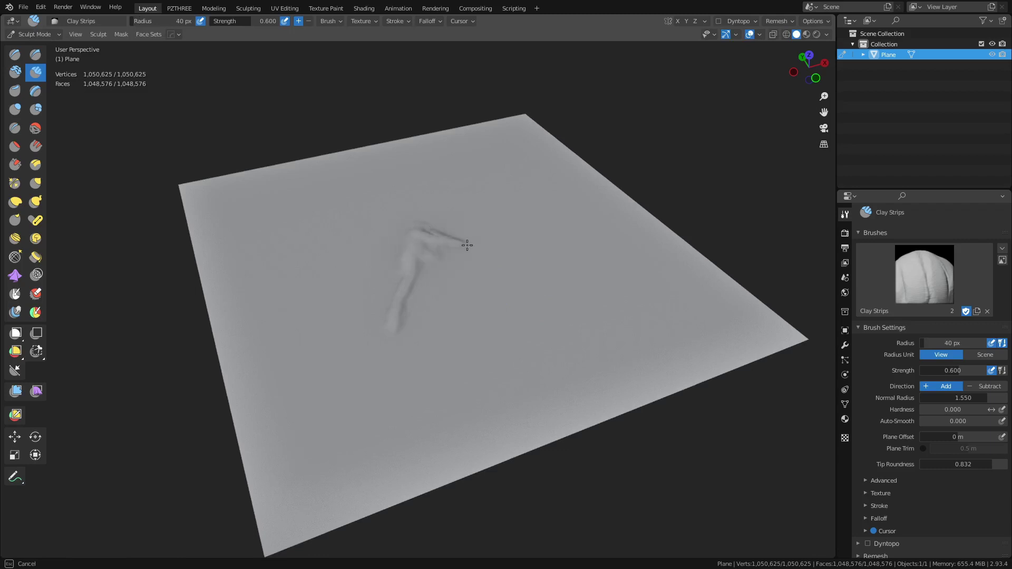
{"action": "left_click_drag", "start_coordinate": [406, 221], "coordinate": [397, 230]}
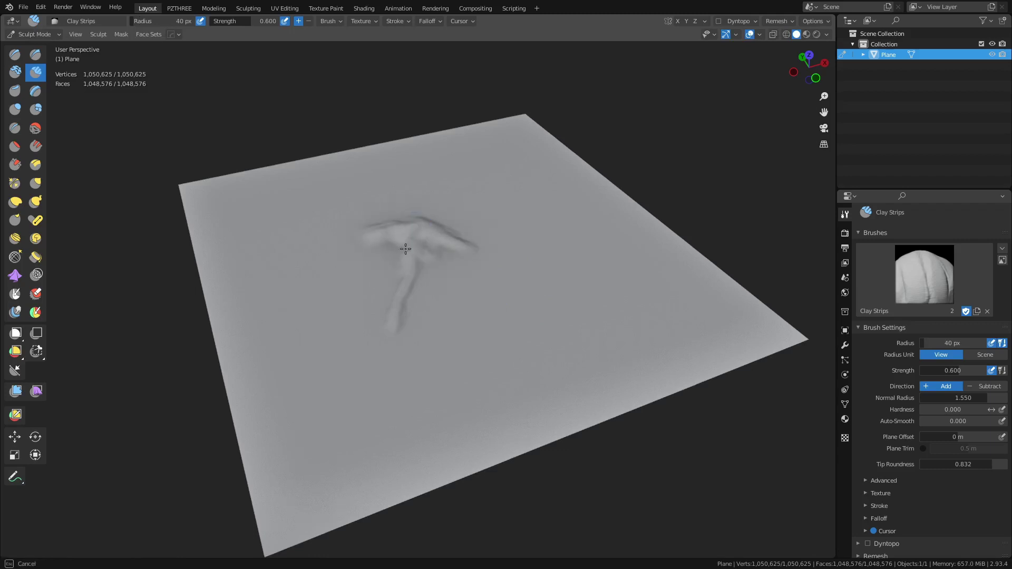
{"action": "left_click_drag", "start_coordinate": [422, 269], "coordinate": [422, 263]}
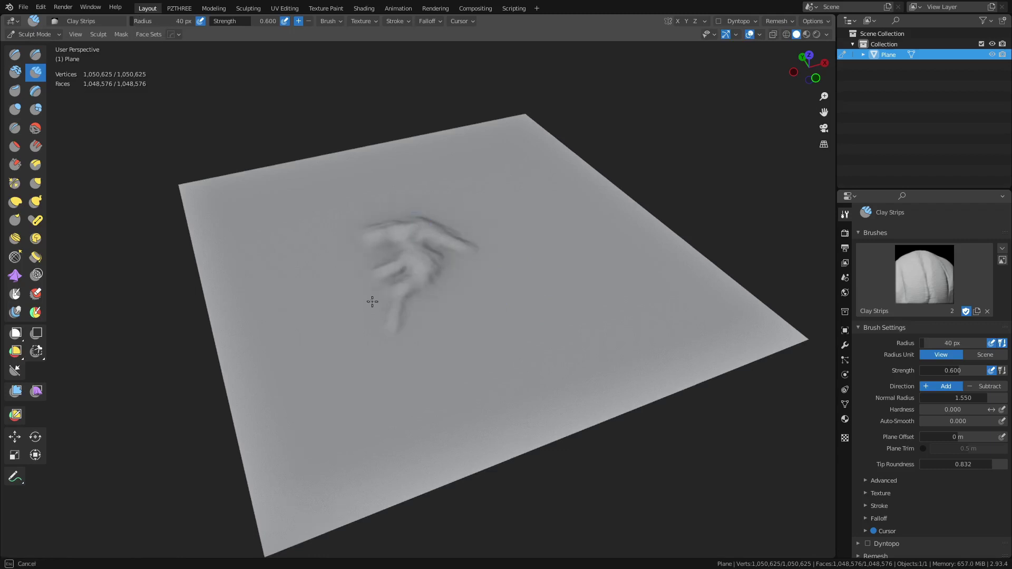
{"action": "mouse_move", "coordinate": [372, 302]}
{"action": "left_mouse_down"}
{"action": "mouse_move", "coordinate": [421, 301]}
{"action": "mouse_move", "coordinate": [411, 237]}
{"action": "left_mouse_up"}
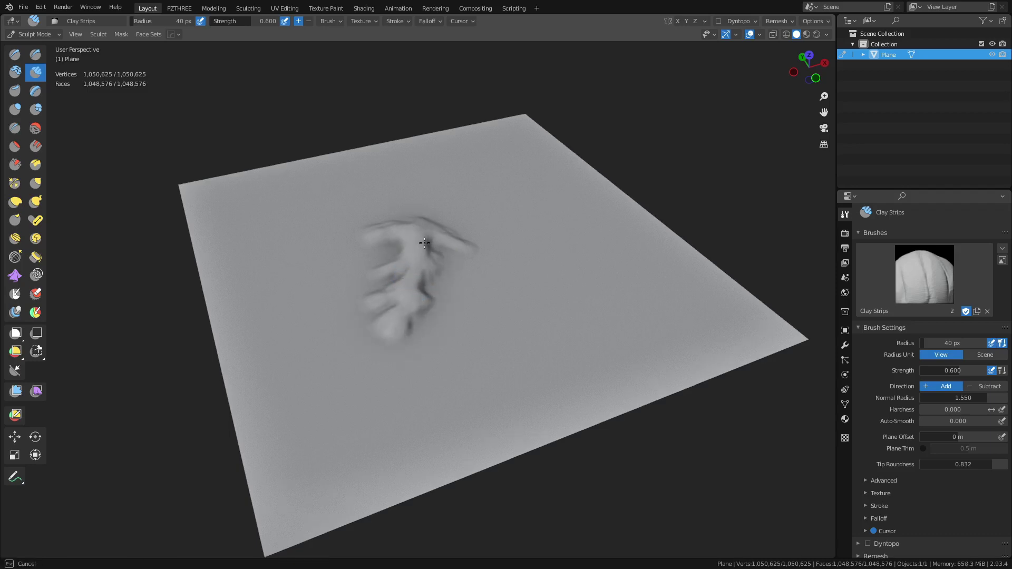
{"action": "mouse_move", "coordinate": [449, 211]}
{"action": "left_mouse_down"}
{"action": "mouse_move", "coordinate": [428, 205]}
{"action": "mouse_move", "coordinate": [432, 219]}
{"action": "left_mouse_up"}
- Switch to the Draw Sharp brush and set its direction to Add
{"action": "mouse_move", "coordinate": [392, 325]}
{"action": "middle_mouse_down"}
{"action": "mouse_move", "coordinate": [399, 303]}
{"action": "mouse_move", "coordinate": [403, 340]}
{"action": "middle_mouse_up"}
{"action": "scroll", "coordinate": [401, 328], "scroll_direction": "up", "scroll_amount": 2}
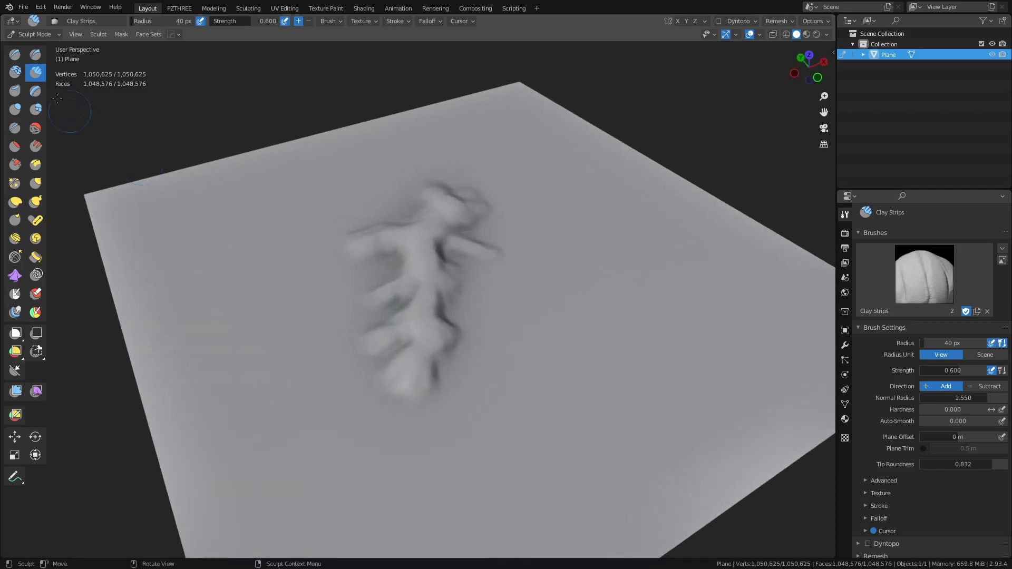
{"action": "left_click", "coordinate": [35, 54]}
{"action": "left_click_drag", "start_coordinate": [460, 202], "coordinate": [451, 203]}
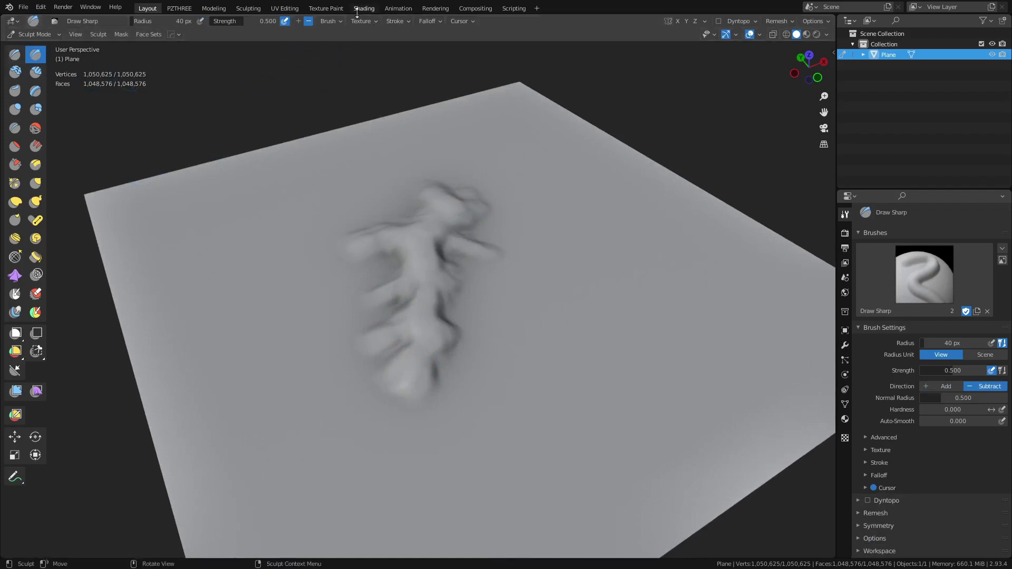
{"action": "left_click", "coordinate": [298, 22]}
- Raise sharp peaks along the main ridge and, with the brush radius at 72 px, on the side spurs
{"action": "middle_click_drag", "start_coordinate": [436, 187], "coordinate": [431, 212]}
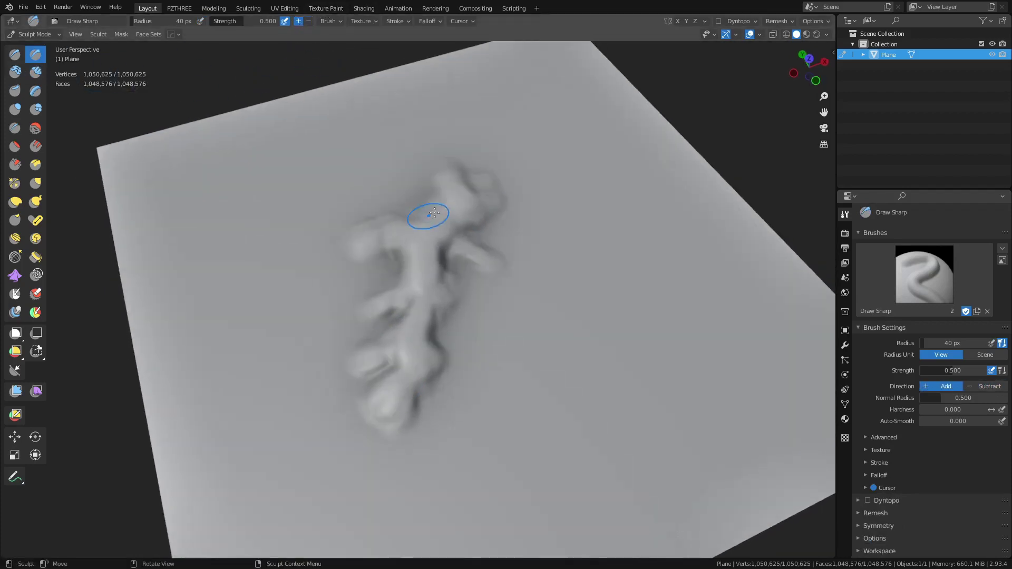
{"action": "mouse_move", "coordinate": [439, 210]}
{"action": "left_mouse_down"}
{"action": "mouse_move", "coordinate": [457, 204]}
{"action": "mouse_move", "coordinate": [452, 197]}
{"action": "mouse_move", "coordinate": [428, 236]}
{"action": "mouse_move", "coordinate": [422, 354]}
{"action": "mouse_move", "coordinate": [390, 405]}
{"action": "left_mouse_up"}
{"action": "key", "text": "f"}
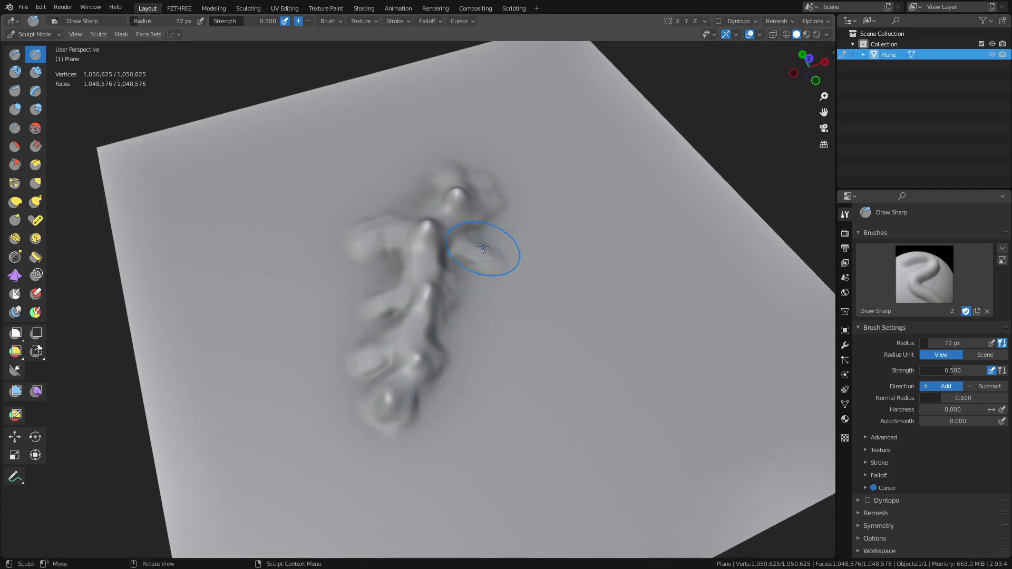
{"action": "left_click_drag", "start_coordinate": [485, 255], "coordinate": [467, 256]}
{"action": "left_click_drag", "start_coordinate": [385, 310], "coordinate": [379, 308]}
{"action": "left_click_drag", "start_coordinate": [369, 354], "coordinate": [367, 354]}
{"action": "left_click_drag", "start_coordinate": [371, 228], "coordinate": [373, 231]}
- Set the Draw Sharp brush radius to 49 px and its strength to 0.352
{"action": "key", "text": "f"}
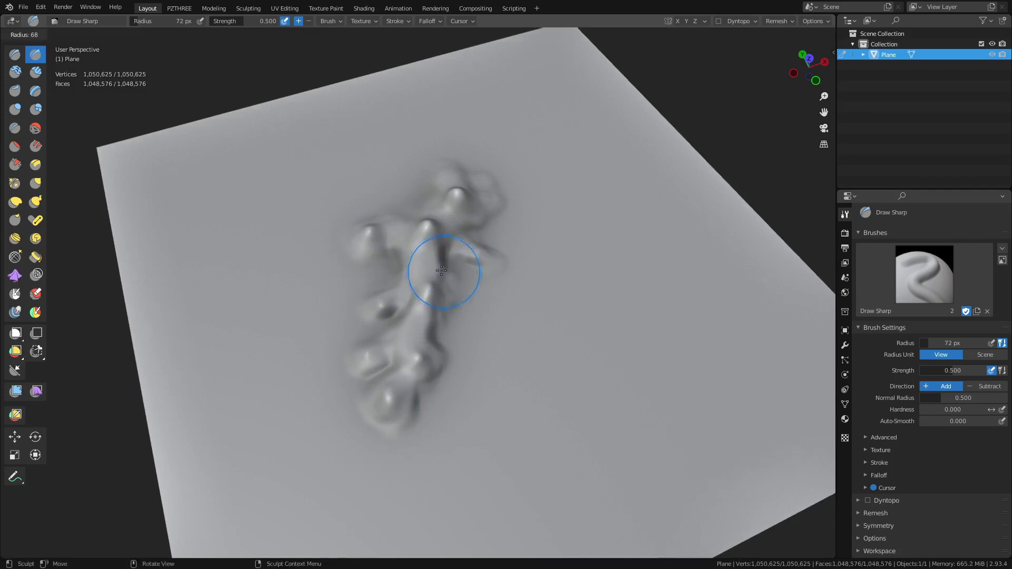
{"action": "left_click", "coordinate": [433, 271]}
{"action": "key", "text": "shift+f"}
{"action": "left_click", "coordinate": [507, 247]}
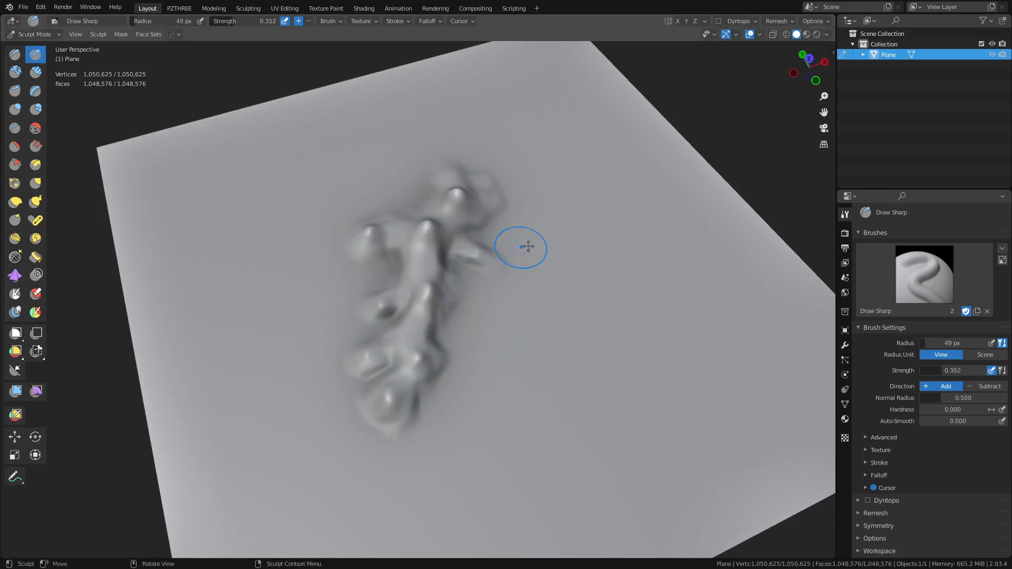
- Draw sharp crest lines connecting the peaks along the main ridge and out onto the spurs on one side
{"action": "middle_click_drag", "start_coordinate": [519, 238], "coordinate": [471, 285]}
{"action": "mouse_move", "coordinate": [470, 286]}
{"action": "left_mouse_down"}
{"action": "mouse_move", "coordinate": [429, 293]}
{"action": "mouse_move", "coordinate": [445, 267]}
{"action": "mouse_move", "coordinate": [393, 293]}
{"action": "mouse_move", "coordinate": [357, 331]}
{"action": "mouse_move", "coordinate": [295, 351]}
{"action": "mouse_move", "coordinate": [321, 351]}
{"action": "mouse_move", "coordinate": [325, 313]}
{"action": "mouse_move", "coordinate": [358, 323]}
{"action": "left_mouse_up"}
{"action": "left_click_drag", "start_coordinate": [367, 286], "coordinate": [399, 298]}
{"action": "left_click_drag", "start_coordinate": [441, 268], "coordinate": [402, 300]}
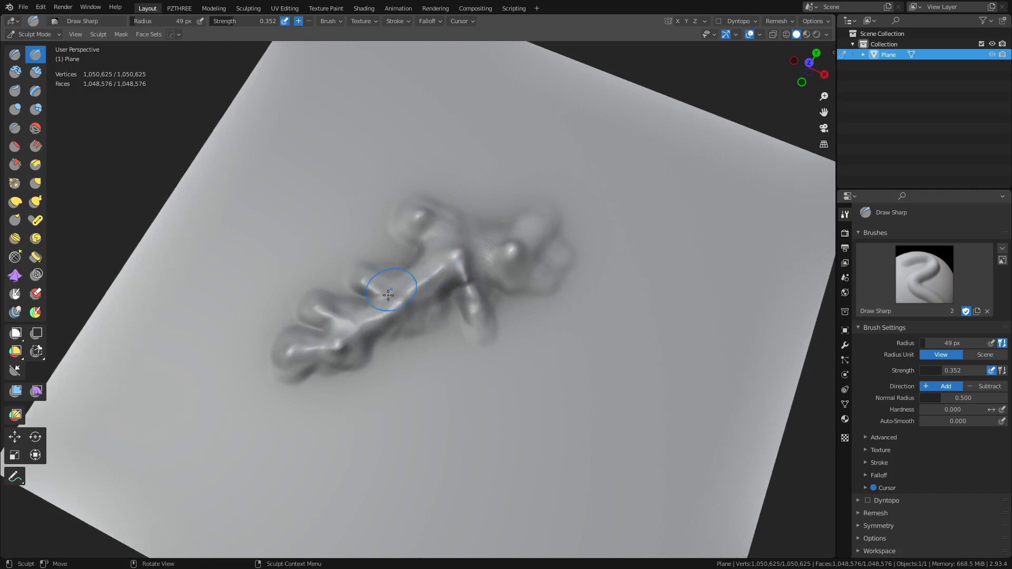
{"action": "mouse_move", "coordinate": [419, 217]}
{"action": "left_mouse_down"}
{"action": "mouse_move", "coordinate": [442, 243]}
{"action": "mouse_move", "coordinate": [420, 216]}
{"action": "left_mouse_up"}
{"action": "left_click_drag", "start_coordinate": [467, 258], "coordinate": [513, 250]}
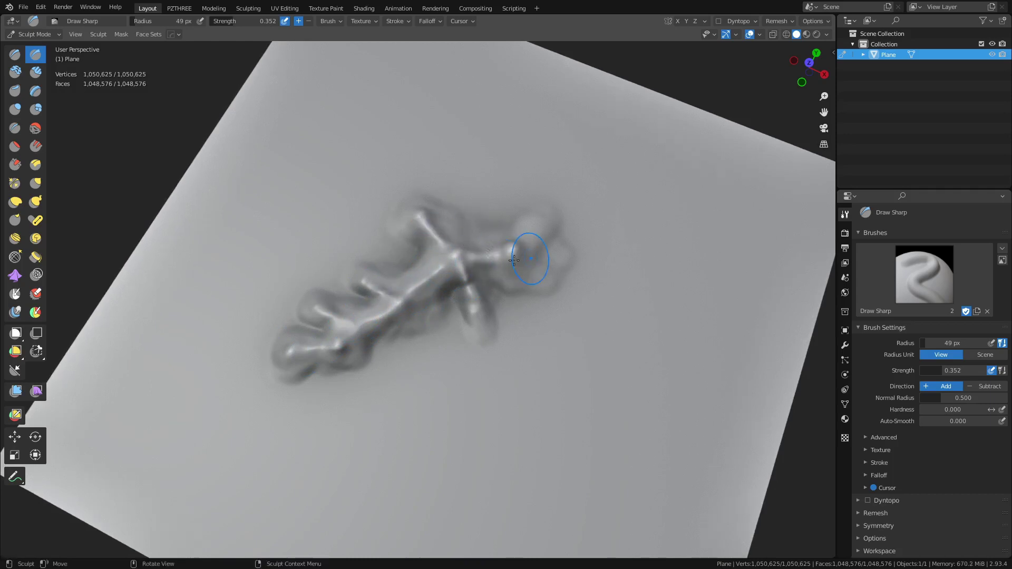
- Sharpen the forked end of the ridge and draw crests down the spurs on its opposite side
{"action": "mouse_move", "coordinate": [514, 261]}
{"action": "middle_mouse_down"}
{"action": "mouse_move", "coordinate": [492, 287]}
{"action": "mouse_move", "coordinate": [463, 295]}
{"action": "middle_mouse_up"}
{"action": "mouse_move", "coordinate": [463, 295]}
{"action": "left_mouse_down"}
{"action": "mouse_move", "coordinate": [459, 323]}
{"action": "mouse_move", "coordinate": [471, 315]}
{"action": "left_mouse_up"}
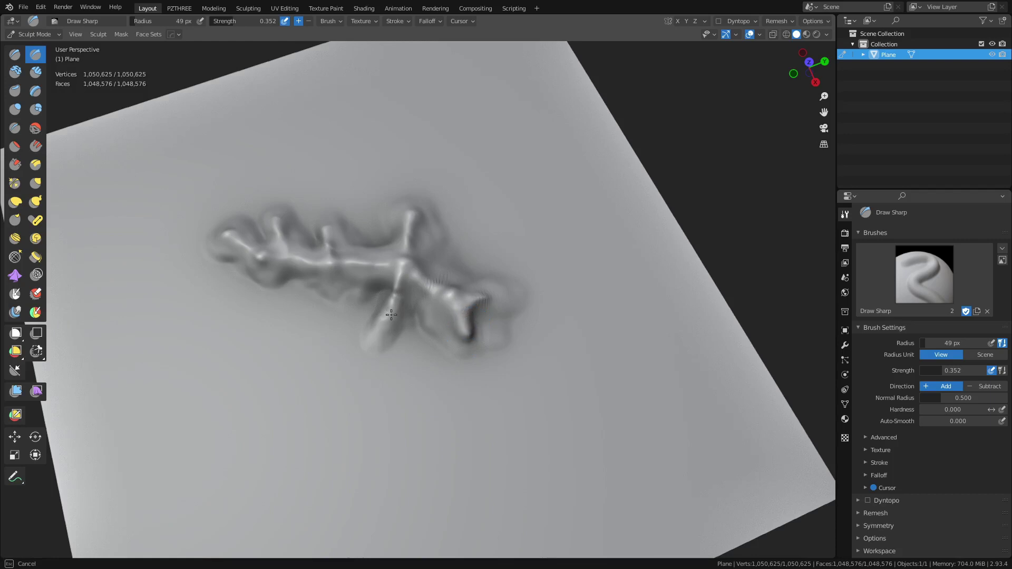
{"action": "middle_click_drag", "start_coordinate": [327, 295], "coordinate": [337, 303]}
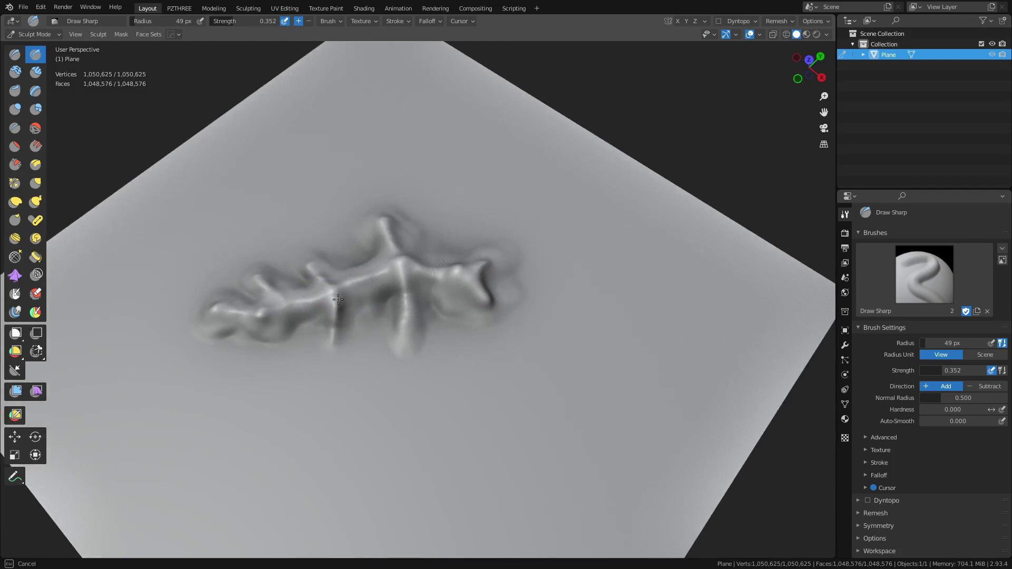
{"action": "left_click_drag", "start_coordinate": [337, 299], "coordinate": [328, 310]}
{"action": "middle_click_drag", "start_coordinate": [338, 339], "coordinate": [339, 327]}
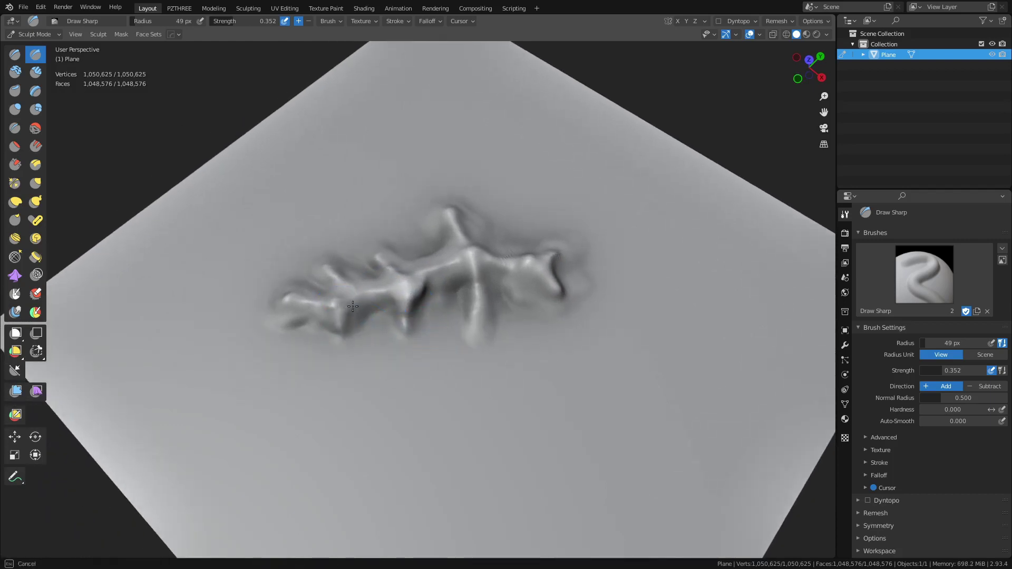
{"action": "left_click_drag", "start_coordinate": [352, 306], "coordinate": [332, 346]}
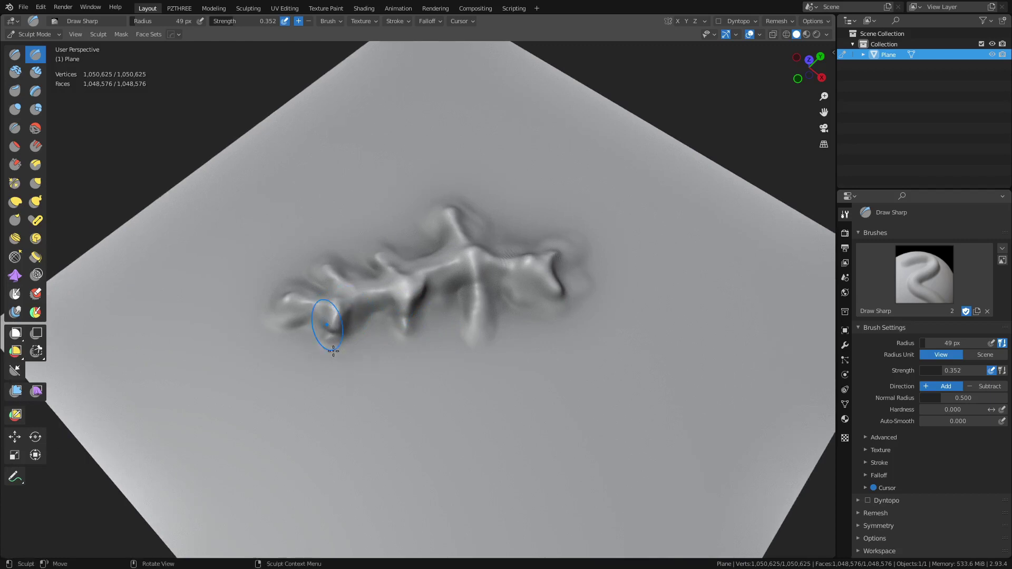
- Add clay to the slope of the small spur near the low end of the ridge with Clay Strips at a 28 px radius
{"action": "middle_click_drag", "start_coordinate": [332, 346], "coordinate": [376, 284]}
{"action": "left_click", "coordinate": [32, 72]}
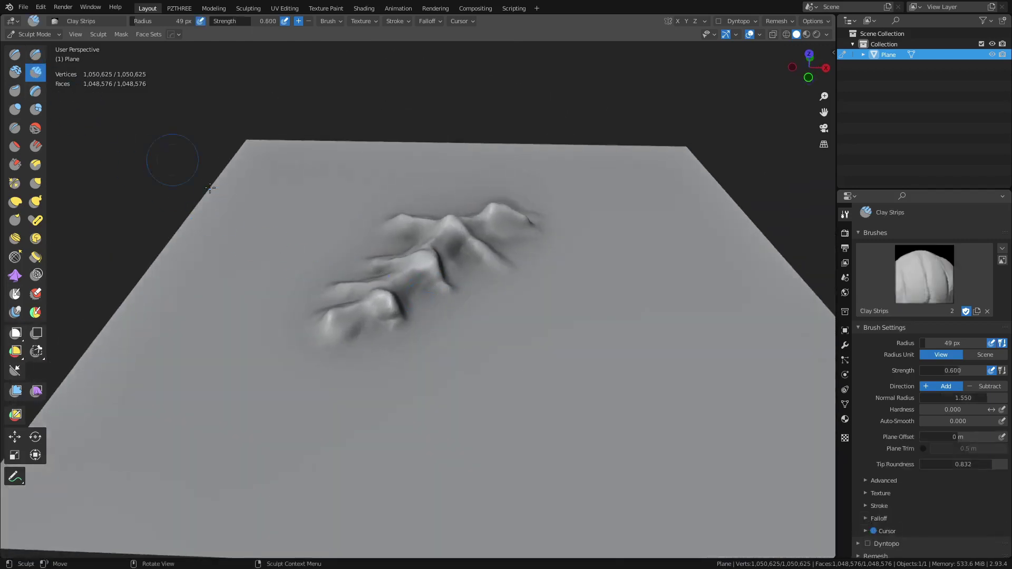
{"action": "scroll", "coordinate": [417, 322], "scroll_direction": "up", "scroll_amount": 2}
{"action": "key", "text": "f"}
{"action": "left_click", "coordinate": [415, 299]}
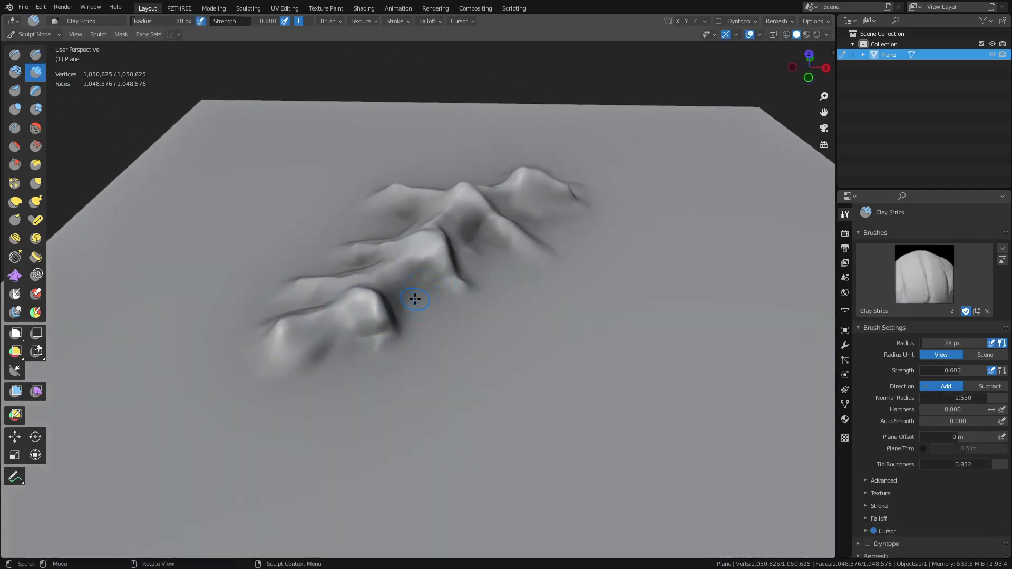
{"action": "middle_click_drag", "start_coordinate": [383, 318], "coordinate": [385, 347]}
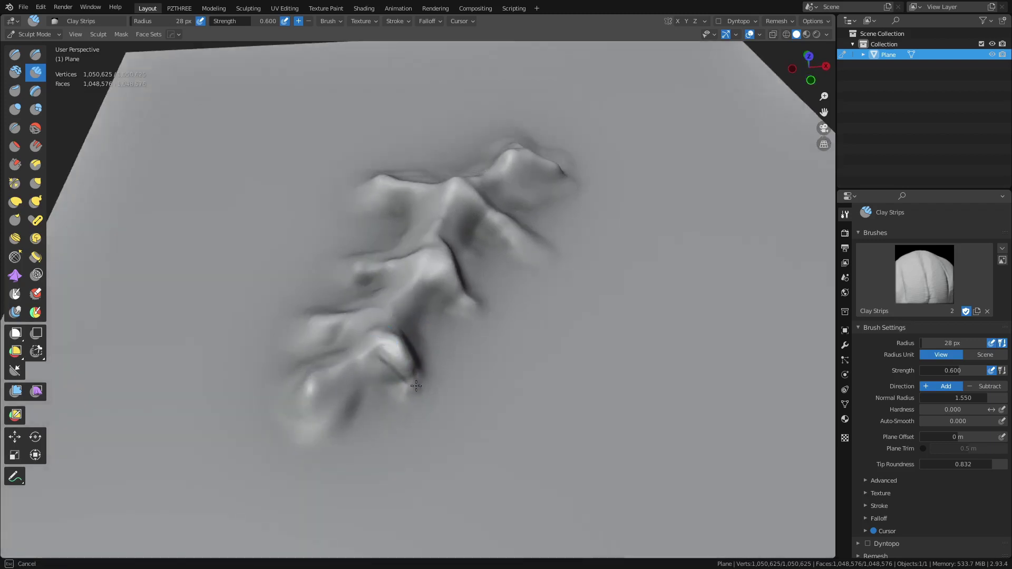
{"action": "left_click_drag", "start_coordinate": [408, 376], "coordinate": [414, 395]}
- Set the Clay Strips radius to 44 px and build up the flanks and spurs at the low end of the ridge
{"action": "key", "text": "f"}
{"action": "left_click", "coordinate": [384, 365]}
{"action": "mouse_move", "coordinate": [375, 360]}
{"action": "left_mouse_down"}
{"action": "mouse_move", "coordinate": [345, 371]}
{"action": "mouse_move", "coordinate": [324, 422]}
{"action": "mouse_move", "coordinate": [381, 373]}
{"action": "left_mouse_up"}
{"action": "mouse_move", "coordinate": [400, 385]}
{"action": "middle_mouse_down"}
{"action": "mouse_move", "coordinate": [492, 384]}
{"action": "mouse_move", "coordinate": [488, 311]}
{"action": "middle_mouse_up"}
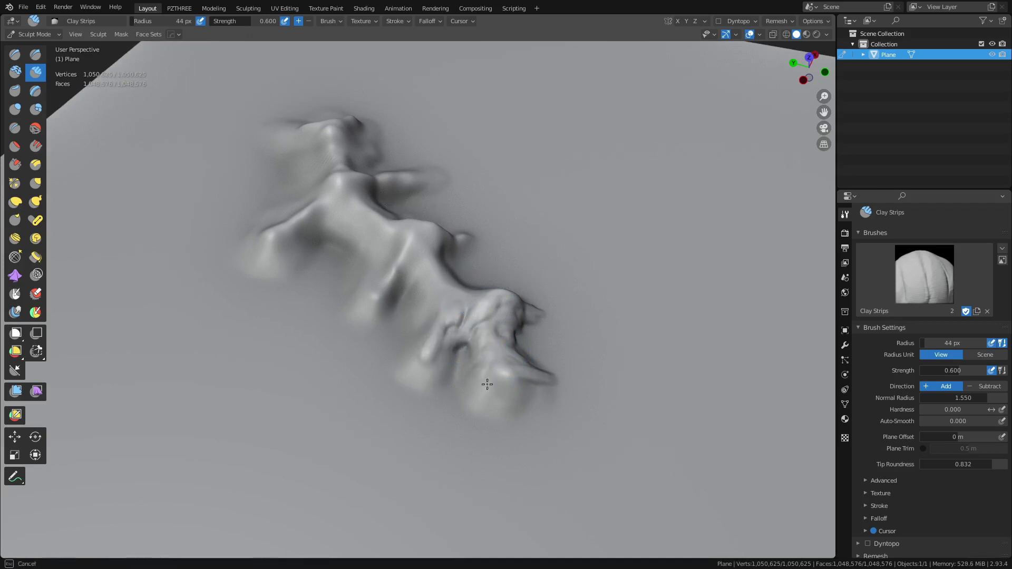
{"action": "mouse_move", "coordinate": [487, 384]}
{"action": "left_mouse_down"}
{"action": "mouse_move", "coordinate": [458, 416]}
{"action": "mouse_move", "coordinate": [542, 383]}
{"action": "left_mouse_up"}
{"action": "left_click_drag", "start_coordinate": [475, 354], "coordinate": [504, 320]}
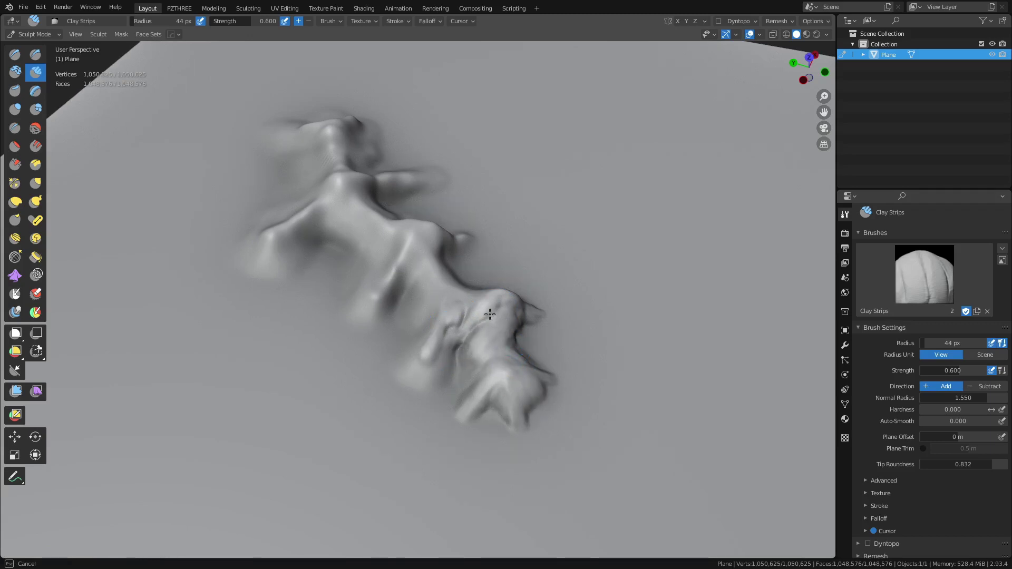
- Bulk out the slopes and small spurs on both sides of the low half of the ridge with Clay Strips
{"action": "middle_click_drag", "start_coordinate": [516, 330], "coordinate": [501, 334]}
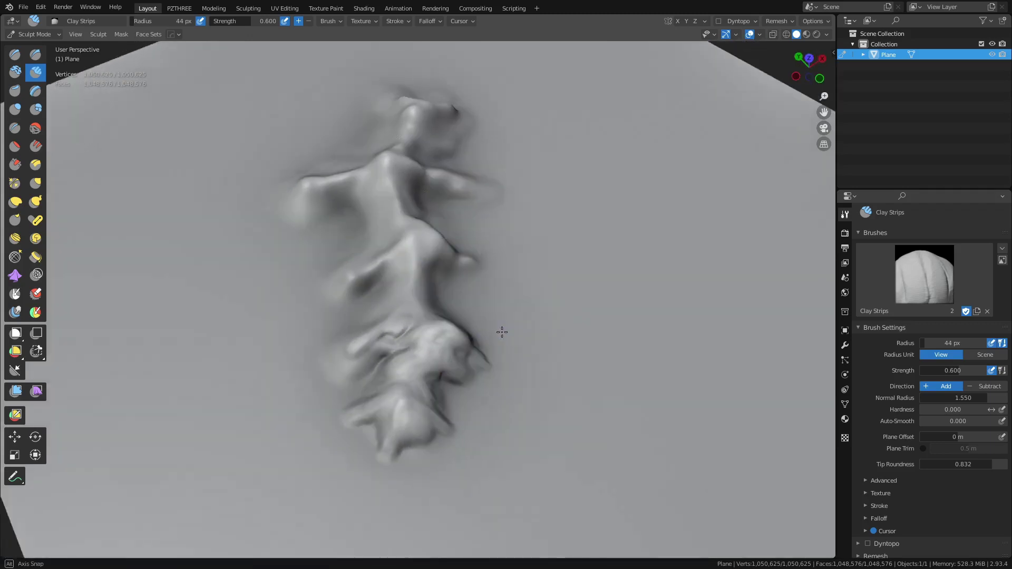
{"action": "left_click_drag", "start_coordinate": [458, 376], "coordinate": [442, 368]}
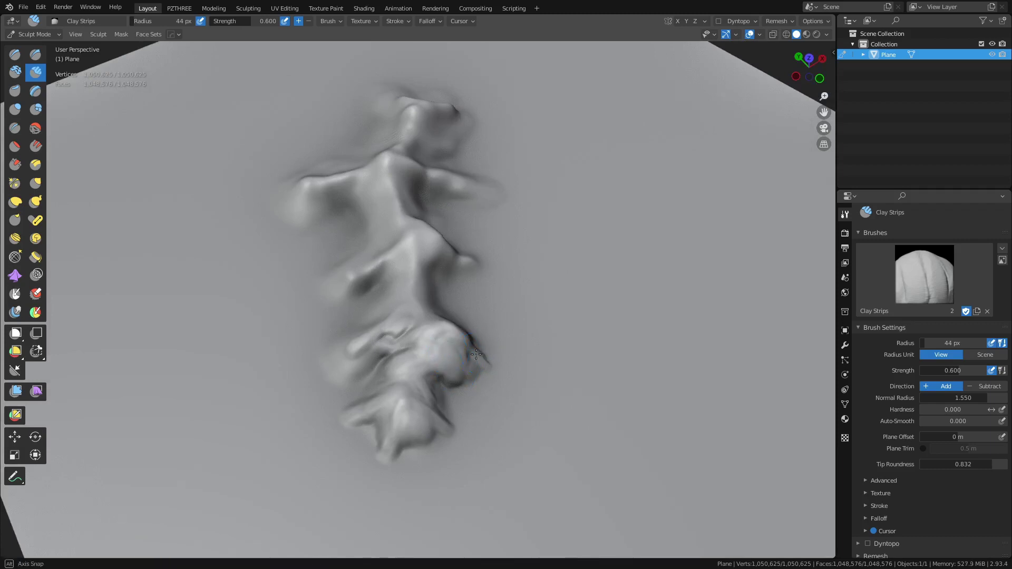
{"action": "mouse_move", "coordinate": [476, 354]}
{"action": "middle_mouse_down"}
{"action": "mouse_move", "coordinate": [393, 340]}
{"action": "mouse_move", "coordinate": [366, 318]}
{"action": "middle_mouse_up"}
{"action": "mouse_move", "coordinate": [364, 304]}
{"action": "left_mouse_down"}
{"action": "mouse_move", "coordinate": [389, 319]}
{"action": "mouse_move", "coordinate": [345, 265]}
{"action": "left_mouse_up"}
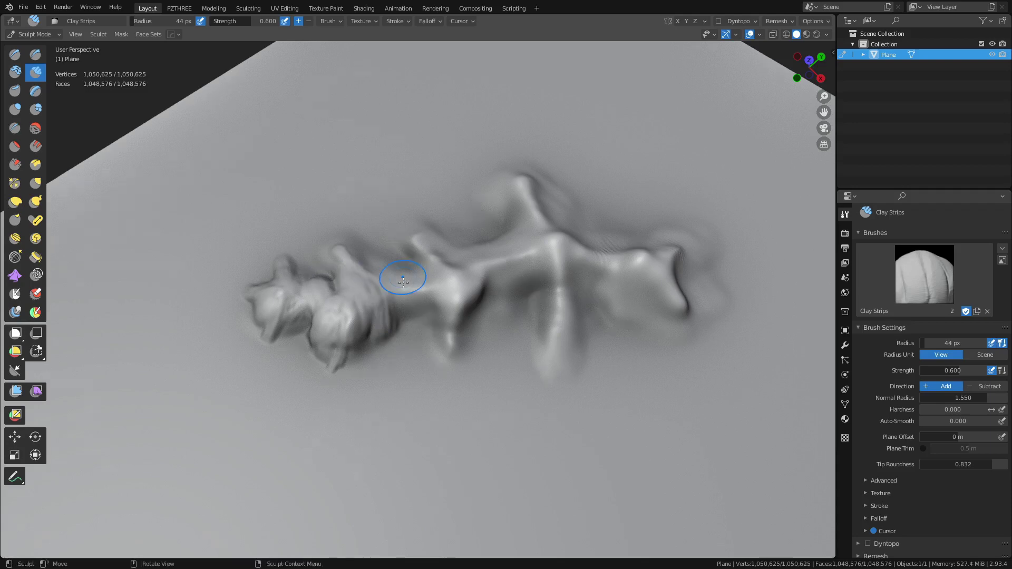
{"action": "middle_click_drag", "start_coordinate": [403, 280], "coordinate": [401, 291]}
{"action": "mouse_move", "coordinate": [399, 302]}
{"action": "left_mouse_down"}
{"action": "mouse_move", "coordinate": [405, 324]}
{"action": "mouse_move", "coordinate": [435, 310]}
{"action": "mouse_move", "coordinate": [418, 288]}
{"action": "mouse_move", "coordinate": [373, 290]}
{"action": "mouse_move", "coordinate": [388, 293]}
{"action": "left_mouse_up"}
{"action": "mouse_move", "coordinate": [449, 274]}
{"action": "middle_mouse_down"}
{"action": "mouse_move", "coordinate": [425, 283]}
{"action": "mouse_move", "coordinate": [403, 274]}
{"action": "middle_mouse_up"}
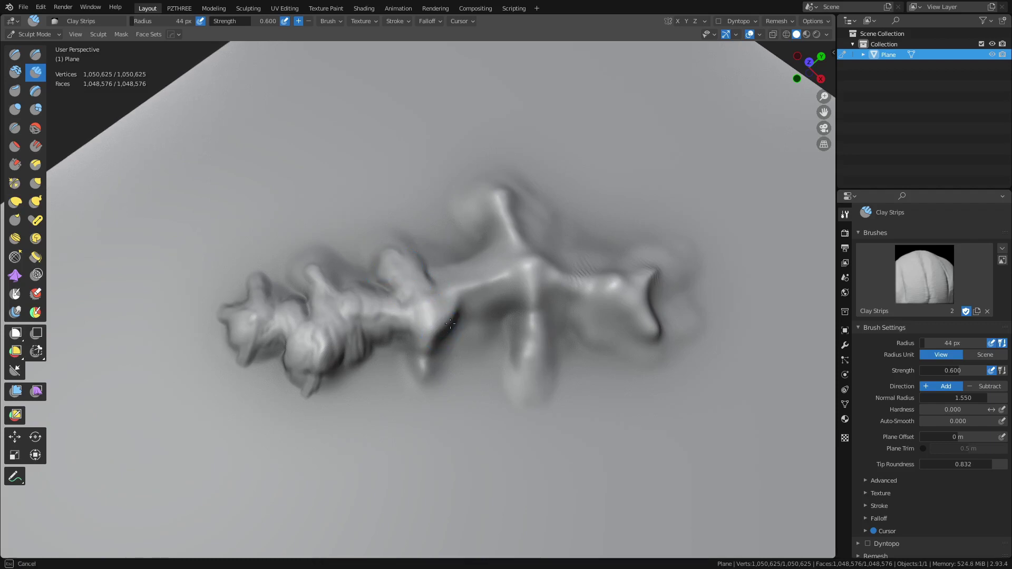
- Build up the flanks of the middle spur and the neighbouring long spur with Clay Strips
{"action": "mouse_move", "coordinate": [453, 314]}
{"action": "left_mouse_down"}
{"action": "mouse_move", "coordinate": [441, 351]}
{"action": "mouse_move", "coordinate": [435, 329]}
{"action": "mouse_move", "coordinate": [407, 369]}
{"action": "mouse_move", "coordinate": [414, 339]}
{"action": "left_mouse_up"}
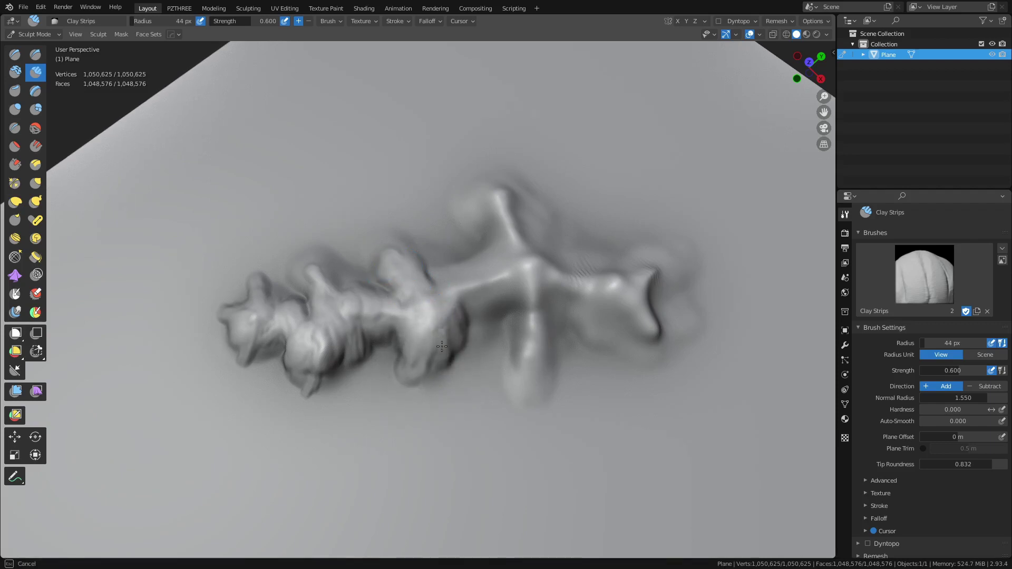
{"action": "mouse_move", "coordinate": [472, 309]}
{"action": "left_mouse_down"}
{"action": "mouse_move", "coordinate": [522, 279]}
{"action": "mouse_move", "coordinate": [518, 327]}
{"action": "mouse_move", "coordinate": [530, 322]}
{"action": "left_mouse_up"}
{"action": "mouse_move", "coordinate": [516, 363]}
{"action": "left_mouse_down"}
{"action": "mouse_move", "coordinate": [523, 375]}
{"action": "mouse_move", "coordinate": [535, 370]}
{"action": "left_mouse_up"}
{"action": "middle_click_drag", "start_coordinate": [528, 356], "coordinate": [475, 355], "text": "shift"}
{"action": "mouse_move", "coordinate": [485, 363]}
{"action": "left_mouse_down"}
{"action": "mouse_move", "coordinate": [466, 403]}
{"action": "mouse_move", "coordinate": [488, 393]}
{"action": "mouse_move", "coordinate": [482, 306]}
{"action": "mouse_move", "coordinate": [473, 317]}
{"action": "mouse_move", "coordinate": [484, 280]}
{"action": "mouse_move", "coordinate": [490, 286]}
{"action": "left_mouse_up"}
- Layer clay over the large spur on the opposite side of the ridge and along the nearer branch of the forked end
{"action": "mouse_move", "coordinate": [466, 311]}
{"action": "middle_mouse_down"}
{"action": "mouse_move", "coordinate": [549, 315]}
{"action": "mouse_move", "coordinate": [454, 301]}
{"action": "mouse_move", "coordinate": [483, 272]}
{"action": "mouse_move", "coordinate": [454, 311]}
{"action": "mouse_move", "coordinate": [424, 263]}
{"action": "middle_mouse_up"}
{"action": "mouse_move", "coordinate": [424, 264]}
{"action": "left_mouse_down"}
{"action": "mouse_move", "coordinate": [399, 246]}
{"action": "mouse_move", "coordinate": [403, 285]}
{"action": "mouse_move", "coordinate": [366, 313]}
{"action": "mouse_move", "coordinate": [394, 312]}
{"action": "mouse_move", "coordinate": [422, 271]}
{"action": "left_mouse_up"}
{"action": "middle_click_drag", "start_coordinate": [311, 278], "coordinate": [374, 264]}
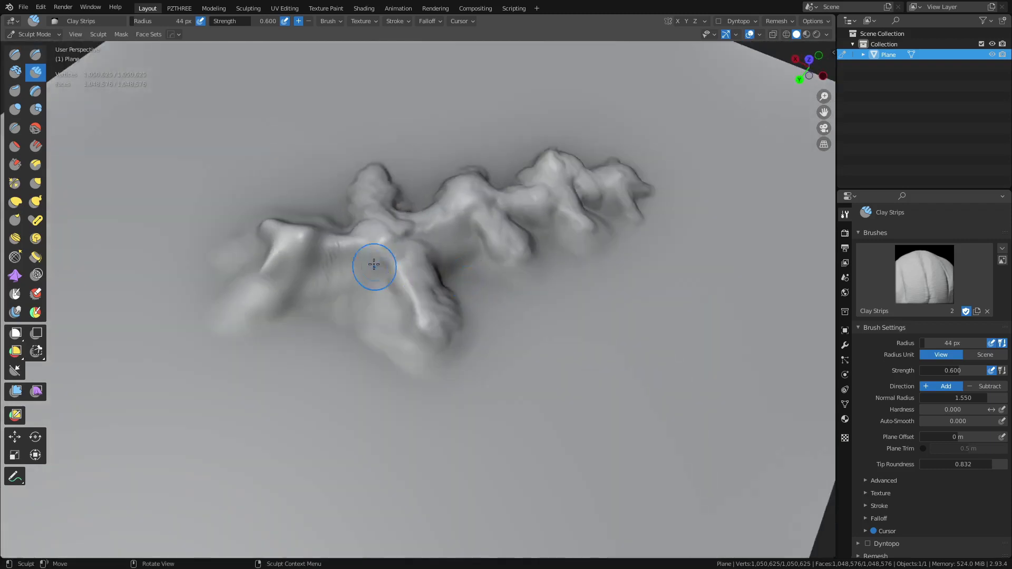
{"action": "mouse_move", "coordinate": [374, 264]}
{"action": "left_mouse_down"}
{"action": "mouse_move", "coordinate": [374, 244]}
{"action": "mouse_move", "coordinate": [363, 295]}
{"action": "mouse_move", "coordinate": [379, 274]}
{"action": "mouse_move", "coordinate": [414, 295]}
{"action": "mouse_move", "coordinate": [421, 335]}
{"action": "mouse_move", "coordinate": [401, 332]}
{"action": "mouse_move", "coordinate": [423, 352]}
{"action": "left_mouse_up"}
{"action": "mouse_move", "coordinate": [446, 360]}
{"action": "middle_mouse_down", "text": "shift"}
{"action": "mouse_move", "coordinate": [475, 361]}
{"action": "mouse_move", "coordinate": [540, 407]}
{"action": "middle_mouse_up", "text": "shift"}
{"action": "middle_click_drag", "start_coordinate": [469, 369], "coordinate": [488, 365]}
{"action": "mouse_move", "coordinate": [460, 286]}
{"action": "left_mouse_down"}
{"action": "mouse_move", "coordinate": [429, 306]}
{"action": "mouse_move", "coordinate": [433, 317]}
{"action": "mouse_move", "coordinate": [416, 338]}
{"action": "mouse_move", "coordinate": [393, 346]}
{"action": "mouse_move", "coordinate": [378, 386]}
{"action": "mouse_move", "coordinate": [375, 364]}
{"action": "left_mouse_up"}
{"action": "left_click_drag", "start_coordinate": [397, 323], "coordinate": [424, 302]}
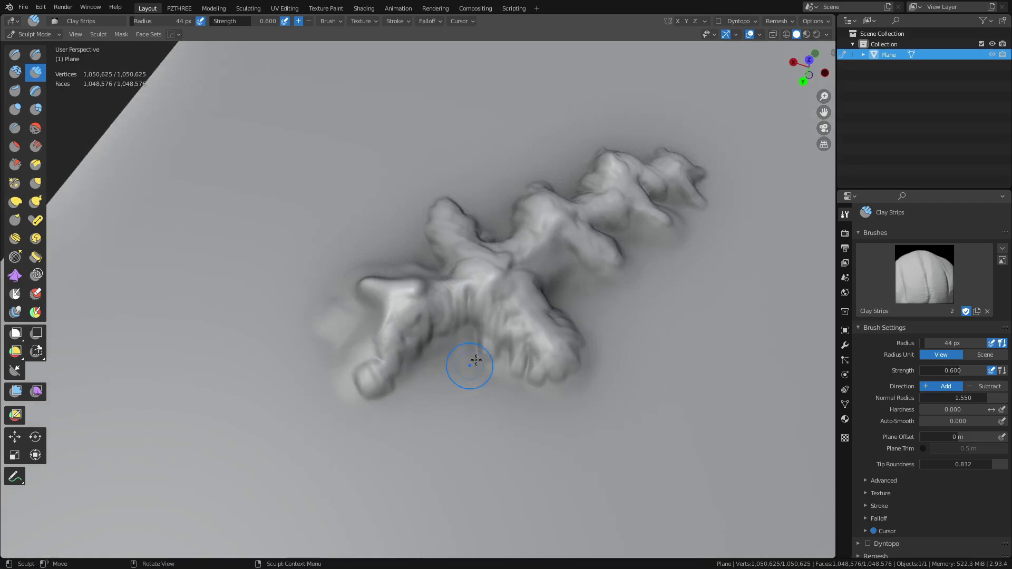
- Place a test mound with Clay Strips on the flat plane in front of the mountain range
{"action": "mouse_move", "coordinate": [470, 368]}
{"action": "middle_mouse_down"}
{"action": "mouse_move", "coordinate": [553, 312]}
{"action": "mouse_move", "coordinate": [510, 305]}
{"action": "mouse_move", "coordinate": [517, 290]}
{"action": "middle_mouse_up"}
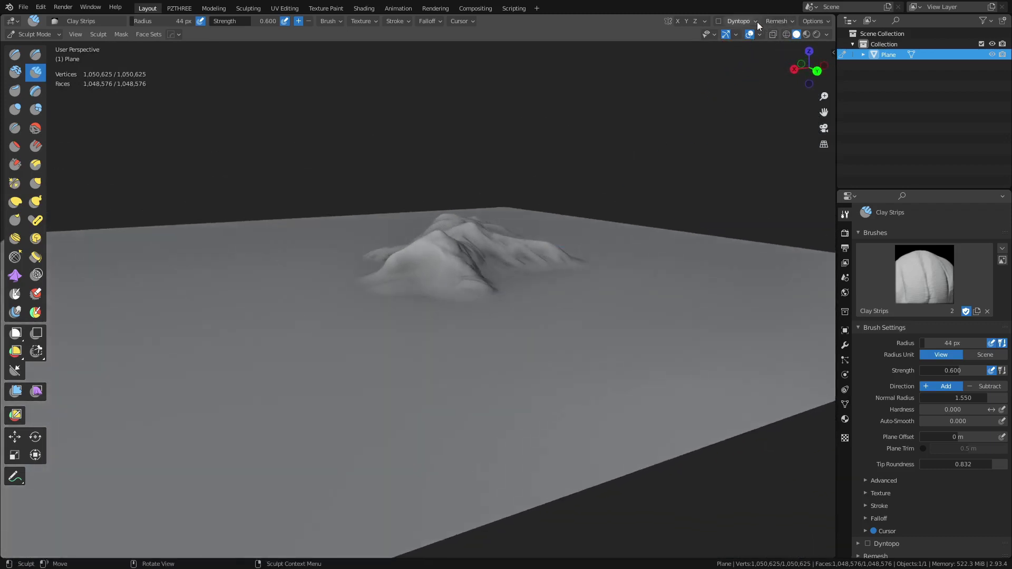
{"action": "left_click", "coordinate": [704, 22]}
{"action": "mouse_move", "coordinate": [443, 352]}
{"action": "middle_mouse_down"}
{"action": "mouse_move", "coordinate": [515, 302]}
{"action": "mouse_move", "coordinate": [479, 411]}
{"action": "middle_mouse_up"}
{"action": "left_click_drag", "start_coordinate": [469, 446], "coordinate": [477, 440]}
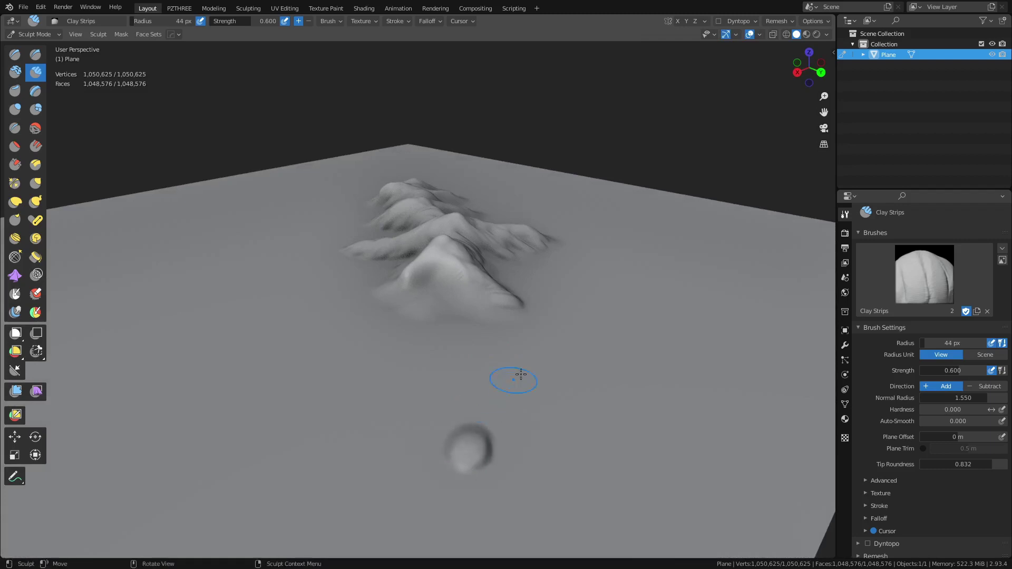
{"action": "middle_click_drag", "start_coordinate": [515, 379], "coordinate": [541, 351]}
{"action": "middle_click_drag", "start_coordinate": [643, 280], "coordinate": [543, 332]}
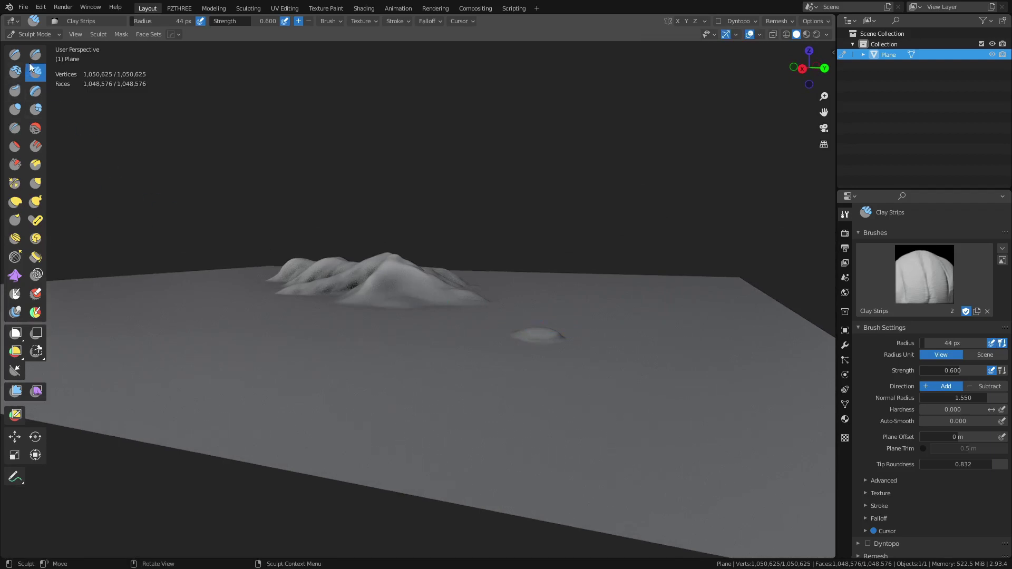
- Try raising the test mound with the Draw brush from several angles and undo the test strokes
{"action": "left_click", "coordinate": [15, 54]}
{"action": "middle_click_drag", "start_coordinate": [542, 317], "coordinate": [527, 366]}
{"action": "left_click_drag", "start_coordinate": [501, 466], "coordinate": [507, 479]}
{"action": "mouse_move", "coordinate": [508, 474]}
{"action": "middle_mouse_down"}
{"action": "mouse_move", "coordinate": [503, 406]}
{"action": "mouse_move", "coordinate": [541, 292]}
{"action": "middle_mouse_up"}
{"action": "left_click_drag", "start_coordinate": [545, 287], "coordinate": [544, 276]}
{"action": "middle_click_drag", "start_coordinate": [544, 276], "coordinate": [678, 300]}
{"action": "mouse_move", "coordinate": [678, 300]}
{"action": "left_mouse_down"}
{"action": "mouse_move", "coordinate": [667, 287]}
{"action": "mouse_move", "coordinate": [683, 296]}
{"action": "left_mouse_up"}
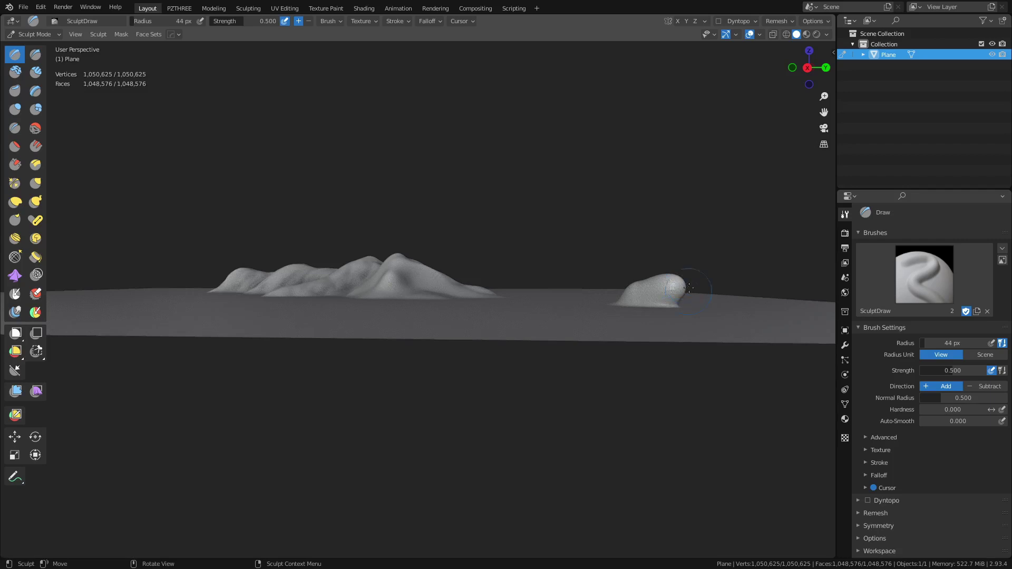
{"action": "key", "text": "ctrl+z"}
{"action": "key", "text": "ctrl+z"}
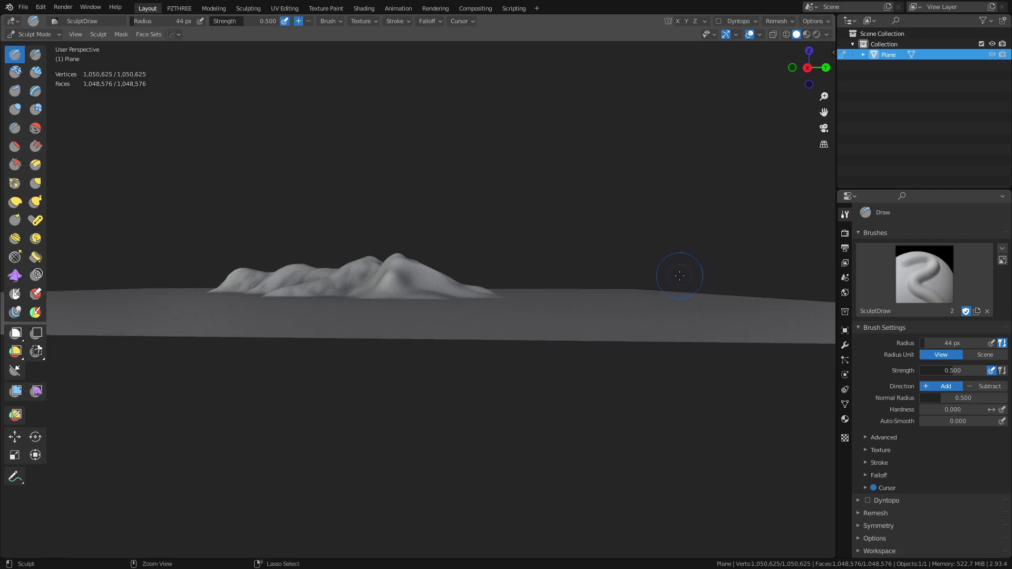
- Switch to the Smooth brush and set its strength to 0.811 and its radius to 93 px
{"action": "mouse_move", "coordinate": [559, 279]}
{"action": "middle_mouse_down"}
{"action": "mouse_move", "coordinate": [488, 323]}
{"action": "mouse_move", "coordinate": [546, 366]}
{"action": "middle_mouse_up"}
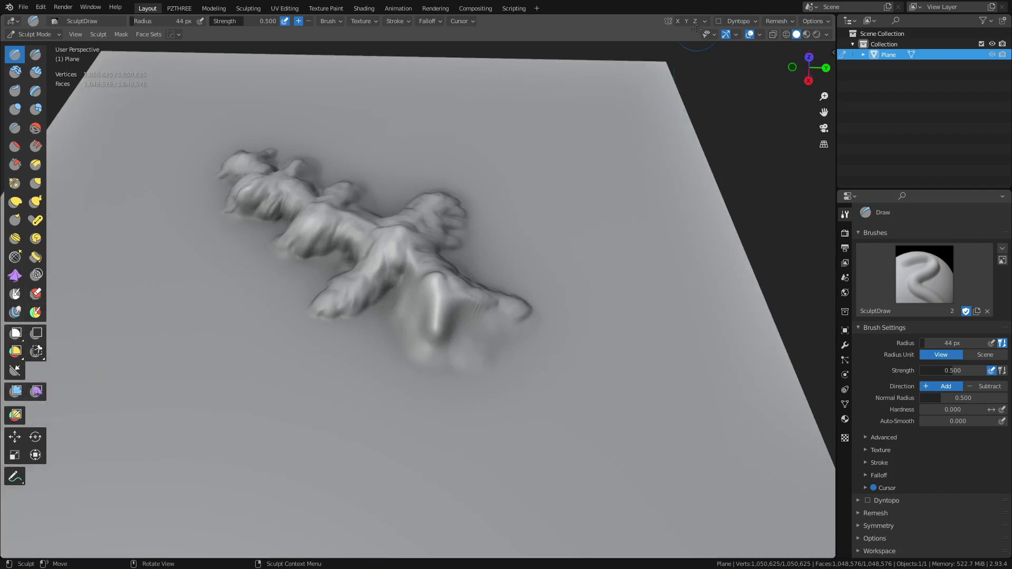
{"action": "middle_click_drag", "start_coordinate": [432, 311], "coordinate": [210, 263]}
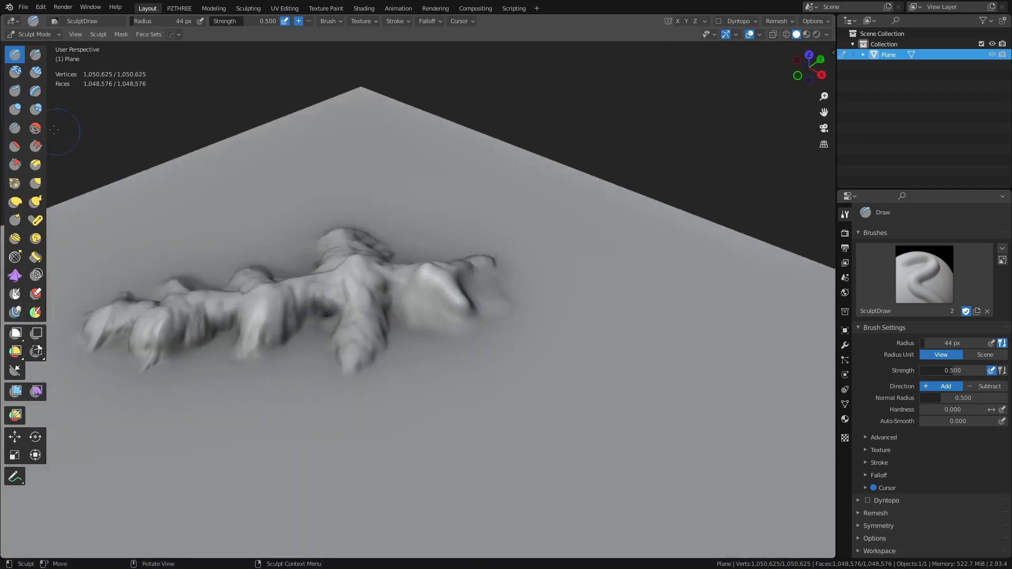
{"action": "left_click", "coordinate": [35, 128]}
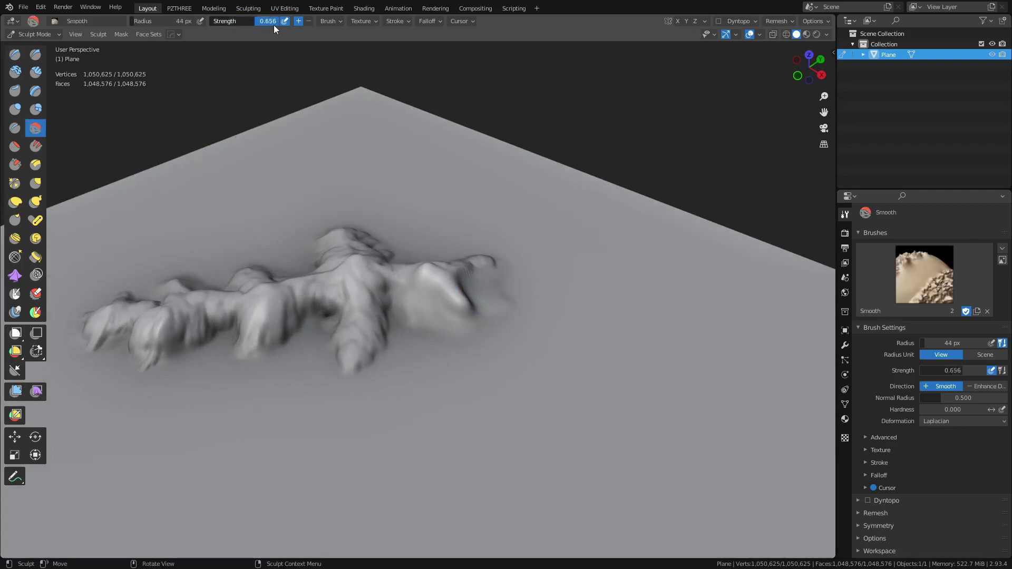
{"action": "left_click_drag", "start_coordinate": [280, 26], "coordinate": [281, 25]}
{"action": "mouse_move", "coordinate": [411, 300]}
{"action": "middle_mouse_down", "text": "shift"}
{"action": "mouse_move", "coordinate": [443, 307]}
{"action": "mouse_move", "coordinate": [507, 274]}
{"action": "middle_mouse_up", "text": "shift"}
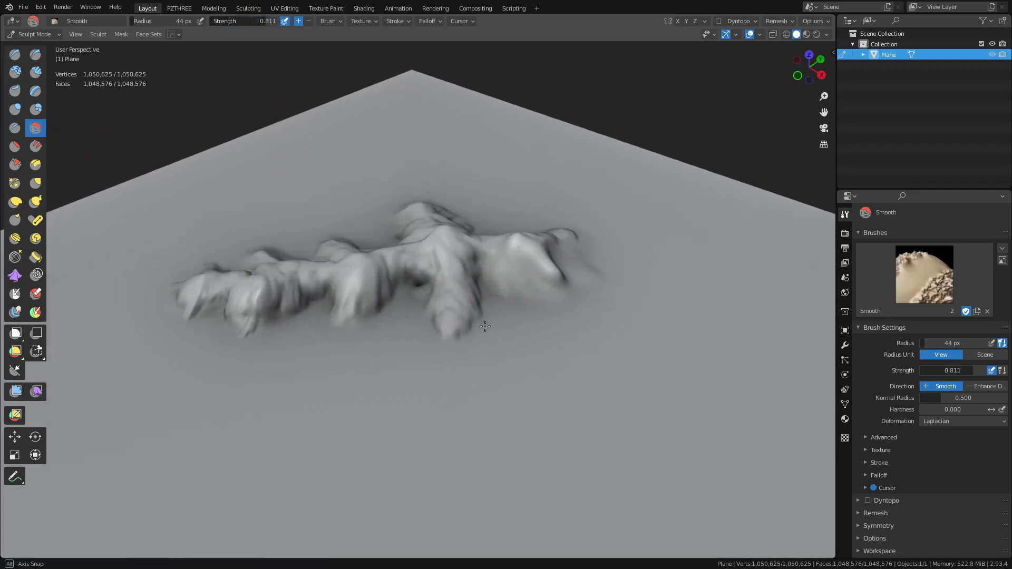
{"action": "middle_click_drag", "start_coordinate": [483, 311], "coordinate": [481, 327]}
{"action": "key", "text": "f"}
{"action": "left_click", "coordinate": [501, 316]}
- Smooth the lumpy clay along the main ridge, its side spurs and the forked end
{"action": "left_click_drag", "start_coordinate": [396, 294], "coordinate": [405, 306]}
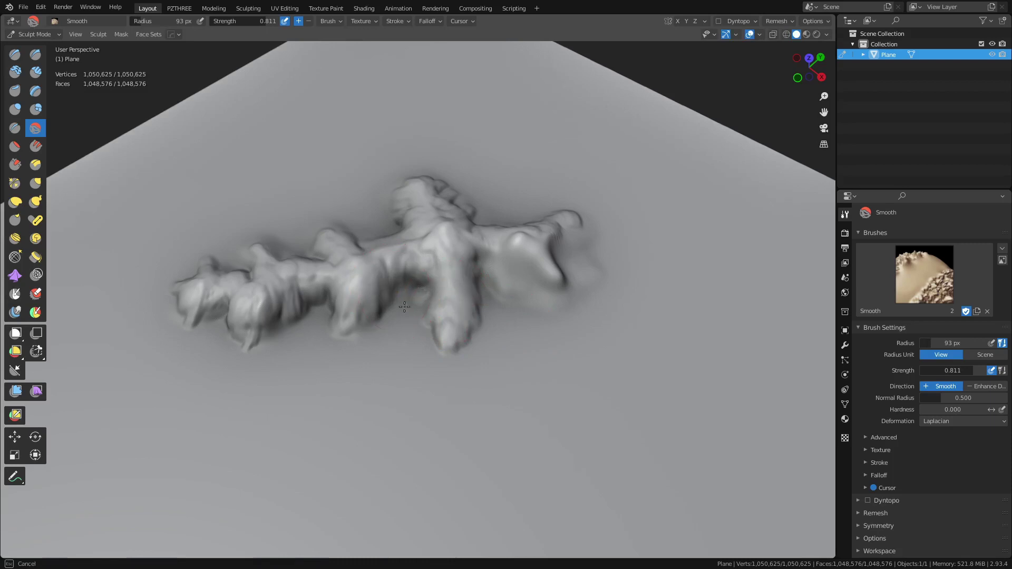
{"action": "left_click_drag", "start_coordinate": [218, 301], "coordinate": [281, 346]}
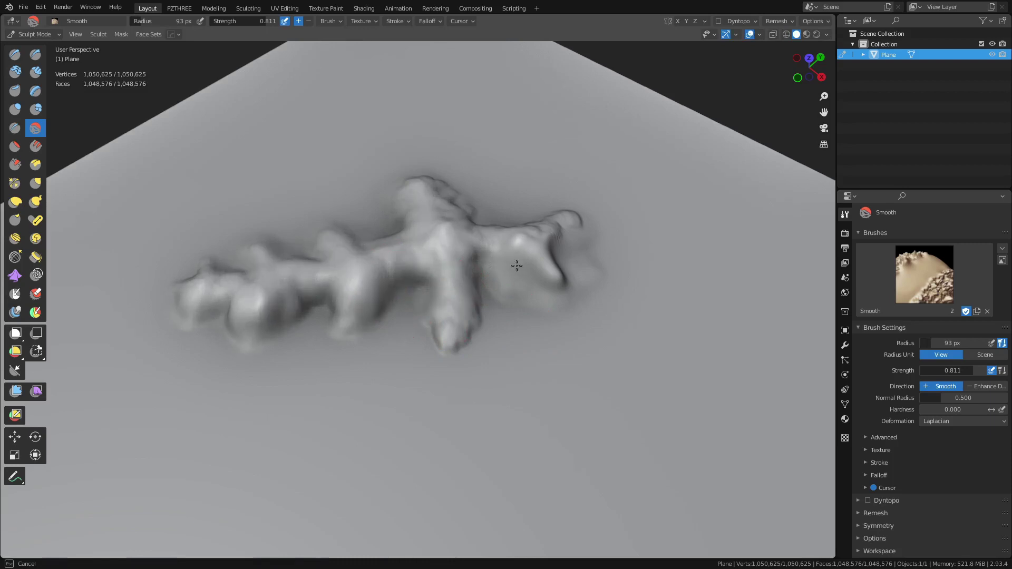
{"action": "left_click_drag", "start_coordinate": [516, 265], "coordinate": [477, 200]}
{"action": "middle_click_drag", "start_coordinate": [493, 203], "coordinate": [477, 307]}
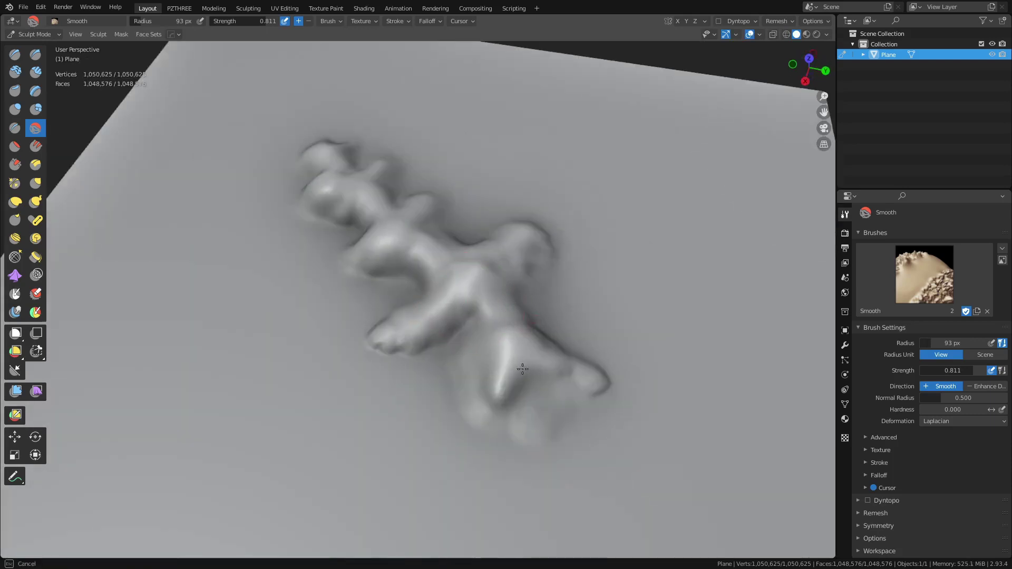
{"action": "mouse_move", "coordinate": [397, 348]}
{"action": "left_mouse_down"}
{"action": "mouse_move", "coordinate": [440, 373]}
{"action": "mouse_move", "coordinate": [615, 380]}
{"action": "mouse_move", "coordinate": [569, 355]}
{"action": "left_mouse_up"}
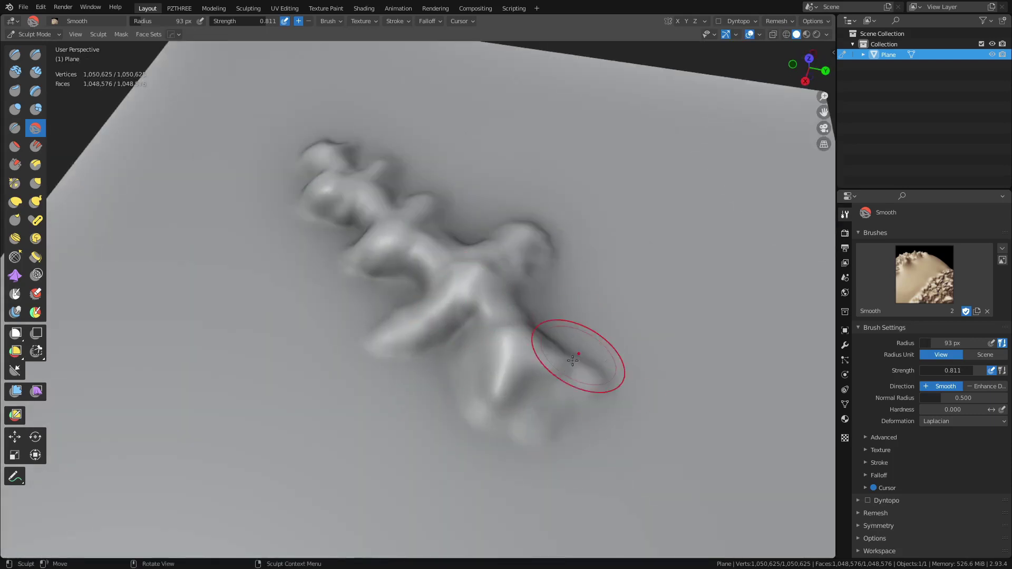
- Smooth the remaining rough slopes on the opposite side of the mountain range
{"action": "middle_click_drag", "start_coordinate": [569, 355], "coordinate": [439, 363]}
{"action": "mouse_move", "coordinate": [364, 330]}
{"action": "middle_mouse_down"}
{"action": "mouse_move", "coordinate": [567, 307]}
{"action": "mouse_move", "coordinate": [418, 294]}
{"action": "middle_mouse_up"}
{"action": "left_click_drag", "start_coordinate": [418, 293], "coordinate": [404, 290]}
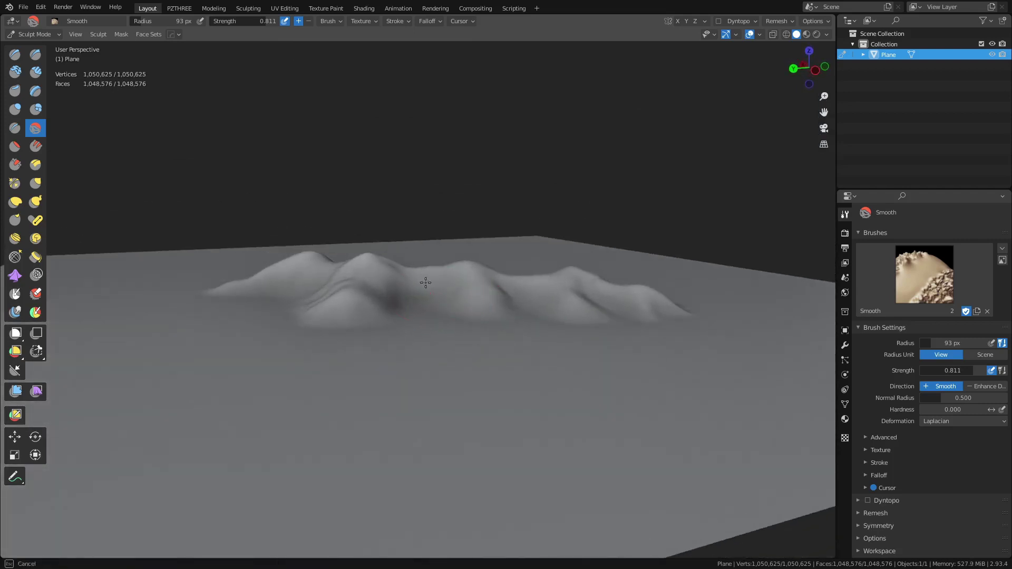
{"action": "middle_click_drag", "start_coordinate": [426, 283], "coordinate": [434, 328]}
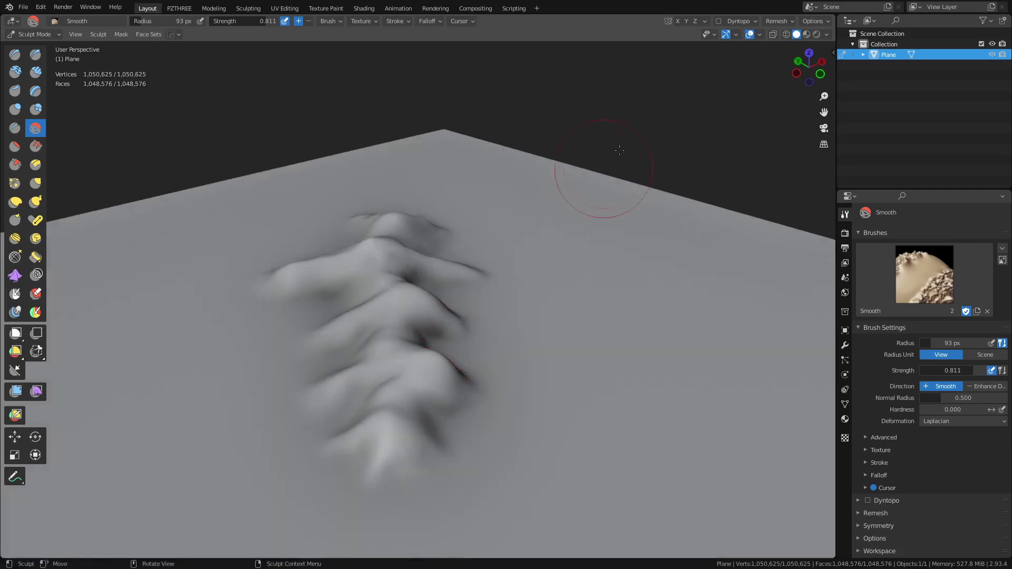
- Switch to Draw Sharp at strength 0.388 and radius 119 px and redraw the sharp crest from the middle spur up to the main peak
{"action": "left_click", "coordinate": [706, 21]}
{"action": "left_click", "coordinate": [37, 73]}
{"action": "middle_click_drag", "start_coordinate": [385, 350], "coordinate": [429, 375]}
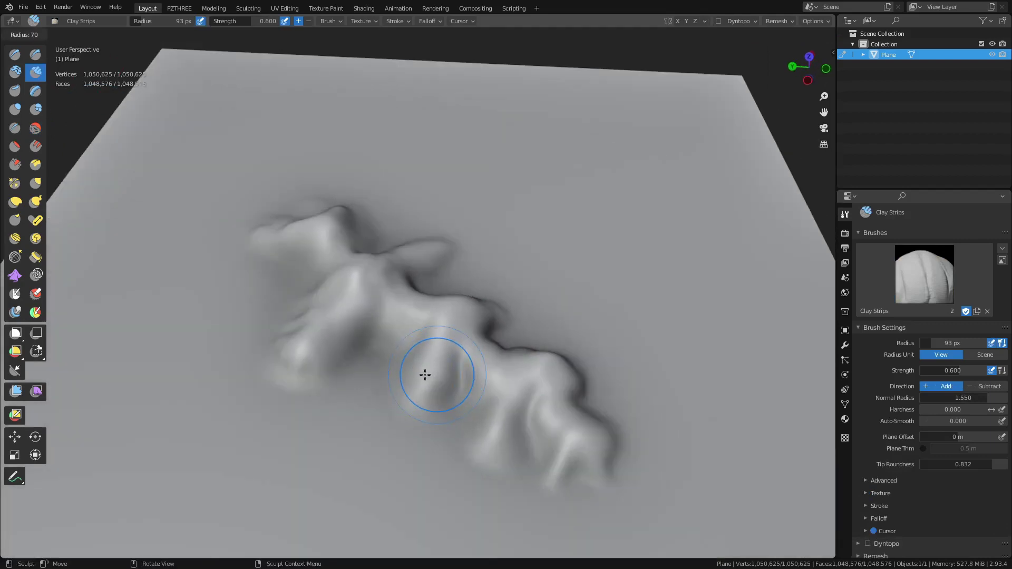
{"action": "left_click", "coordinate": [36, 54]}
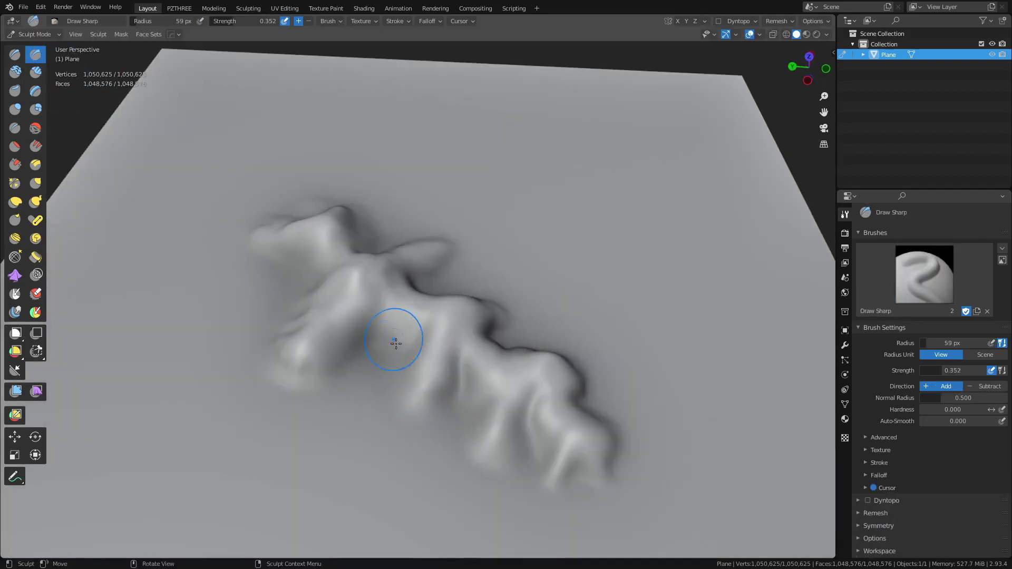
{"action": "middle_click_drag", "start_coordinate": [393, 337], "coordinate": [432, 362]}
{"action": "key", "text": "shift+f"}
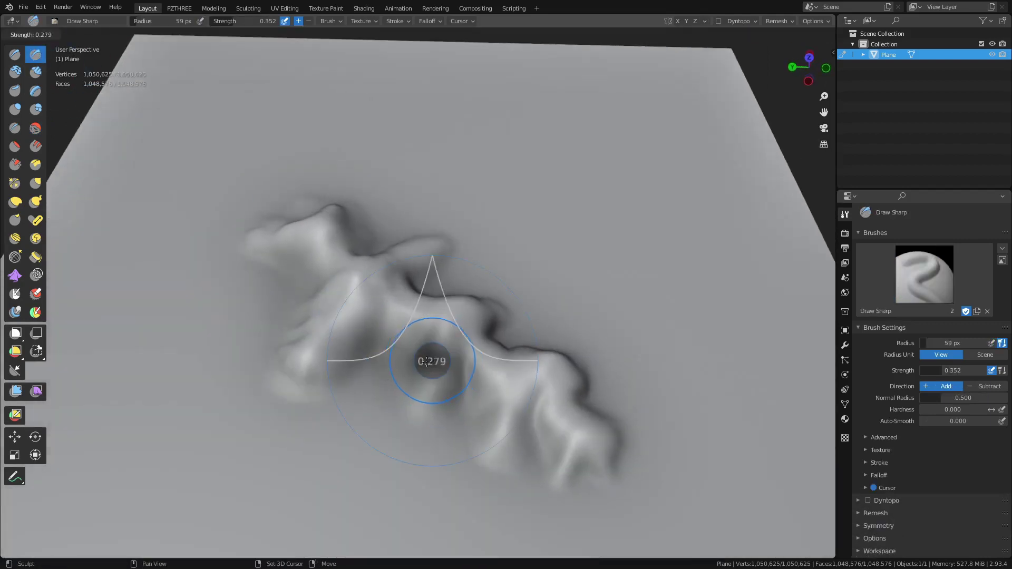
{"action": "left_click", "coordinate": [436, 362]}
{"action": "key", "text": "f"}
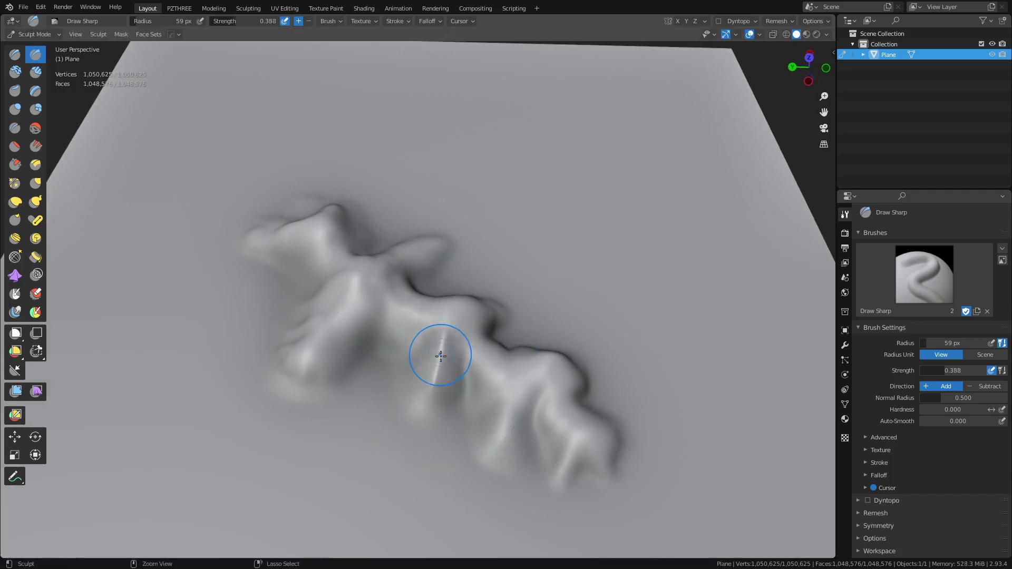
{"action": "left_click", "coordinate": [459, 350]}
{"action": "mouse_move", "coordinate": [426, 404]}
{"action": "left_mouse_down"}
{"action": "mouse_move", "coordinate": [443, 329]}
{"action": "mouse_move", "coordinate": [461, 320]}
{"action": "mouse_move", "coordinate": [369, 273]}
{"action": "left_mouse_up"}
- Set the Draw Sharp radius to 104 px and sharpen the main peak's crest and the spur running down from it
{"action": "key", "text": "f"}
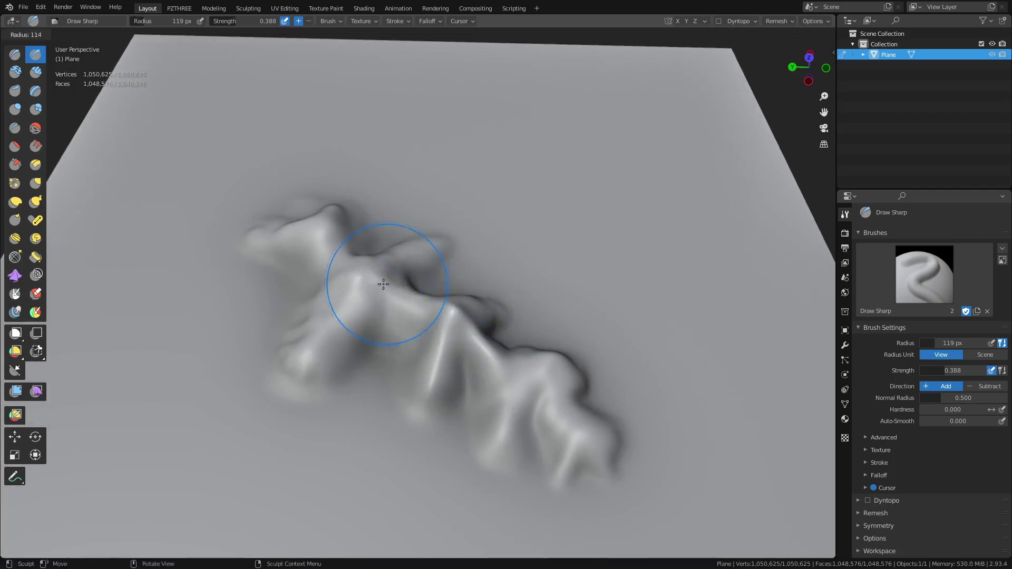
{"action": "left_click", "coordinate": [440, 283]}
{"action": "mouse_move", "coordinate": [425, 310]}
{"action": "left_mouse_down"}
{"action": "mouse_move", "coordinate": [403, 293]}
{"action": "mouse_move", "coordinate": [353, 301]}
{"action": "mouse_move", "coordinate": [335, 325]}
{"action": "mouse_move", "coordinate": [332, 411]}
{"action": "mouse_move", "coordinate": [349, 321]}
{"action": "left_mouse_up"}
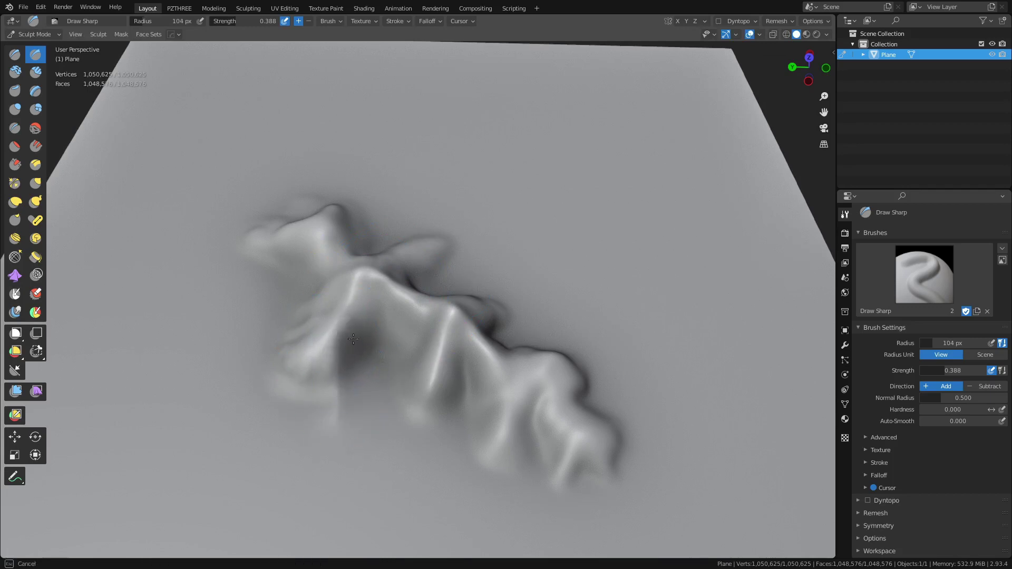
{"action": "left_click_drag", "start_coordinate": [347, 362], "coordinate": [339, 332]}
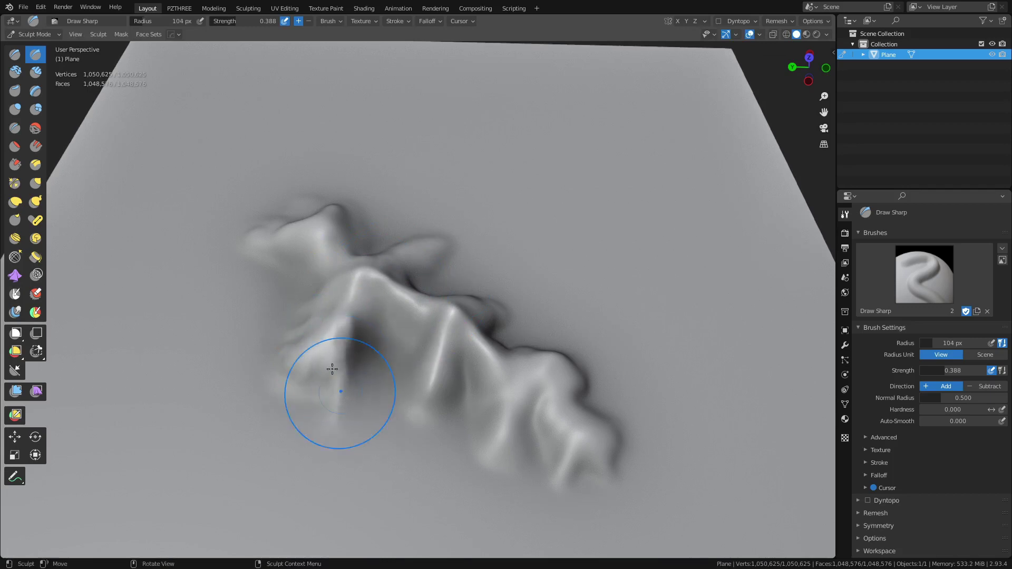
{"action": "mouse_move", "coordinate": [335, 369]}
{"action": "left_mouse_down"}
{"action": "mouse_move", "coordinate": [293, 386]}
{"action": "mouse_move", "coordinate": [318, 388]}
{"action": "mouse_move", "coordinate": [306, 409]}
{"action": "mouse_move", "coordinate": [346, 349]}
{"action": "left_mouse_up"}
- Draw sharp ridges down the slope beside the main peak and over the middle spurs, branching them at the foot
{"action": "mouse_move", "coordinate": [365, 308]}
{"action": "left_mouse_down"}
{"action": "mouse_move", "coordinate": [425, 336]}
{"action": "mouse_move", "coordinate": [375, 317]}
{"action": "mouse_move", "coordinate": [384, 308]}
{"action": "mouse_move", "coordinate": [393, 317]}
{"action": "left_mouse_up"}
{"action": "mouse_move", "coordinate": [408, 337]}
{"action": "left_mouse_down"}
{"action": "mouse_move", "coordinate": [409, 323]}
{"action": "mouse_move", "coordinate": [418, 328]}
{"action": "mouse_move", "coordinate": [396, 402]}
{"action": "mouse_move", "coordinate": [430, 417]}
{"action": "mouse_move", "coordinate": [473, 405]}
{"action": "mouse_move", "coordinate": [452, 460]}
{"action": "mouse_move", "coordinate": [450, 392]}
{"action": "mouse_move", "coordinate": [467, 348]}
{"action": "left_mouse_up"}
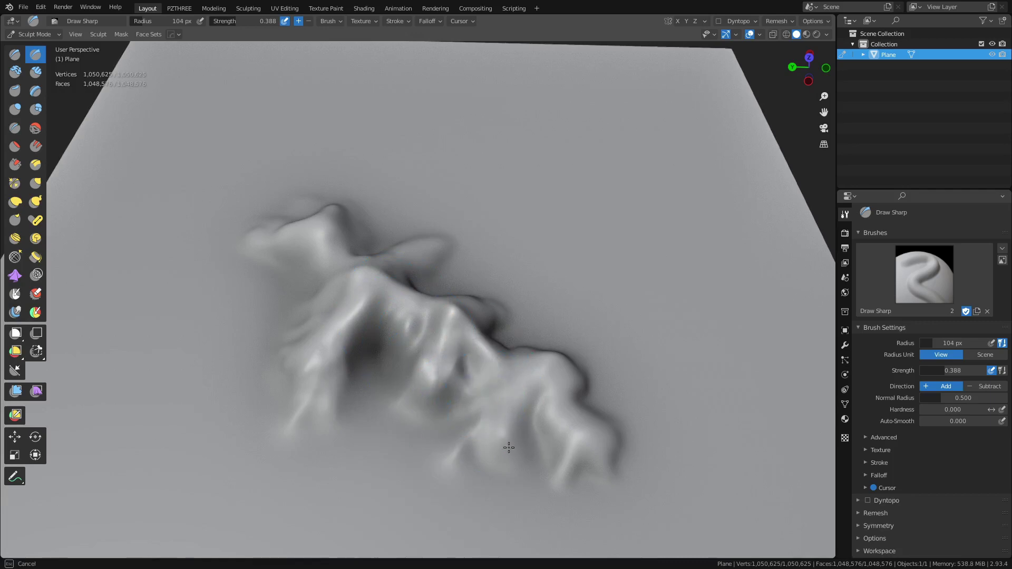
{"action": "mouse_move", "coordinate": [509, 447]}
{"action": "left_mouse_down"}
{"action": "mouse_move", "coordinate": [527, 380]}
{"action": "mouse_move", "coordinate": [490, 364]}
{"action": "left_mouse_up"}
- Draw sharp ridges along the spurs at the tapering end of the range
{"action": "scroll", "coordinate": [464, 357], "scroll_direction": "down", "scroll_amount": 3}
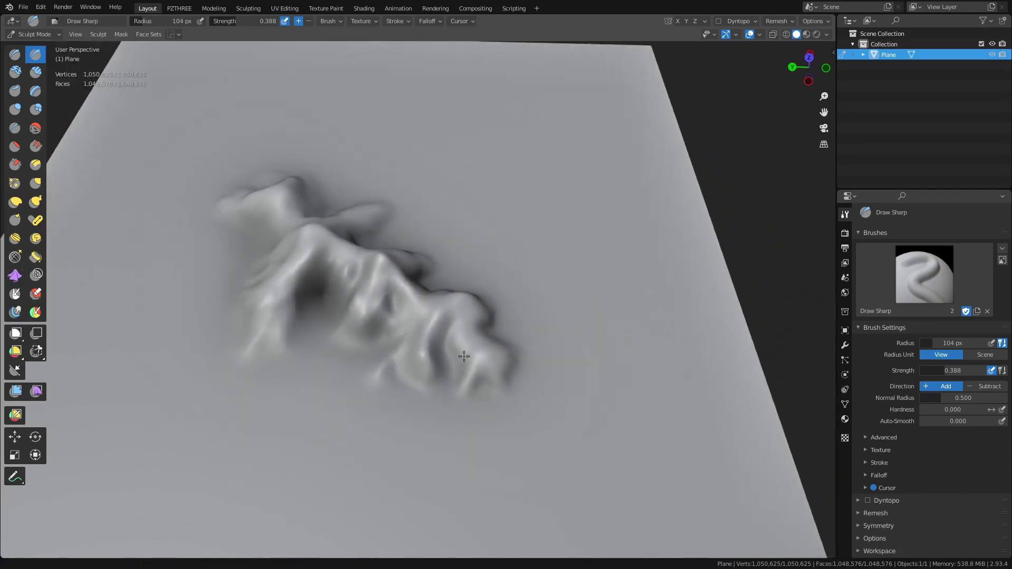
{"action": "middle_click_drag", "start_coordinate": [464, 356], "coordinate": [427, 374]}
{"action": "mouse_move", "coordinate": [427, 374]}
{"action": "left_mouse_down"}
{"action": "mouse_move", "coordinate": [412, 333]}
{"action": "mouse_move", "coordinate": [399, 386]}
{"action": "mouse_move", "coordinate": [451, 412]}
{"action": "mouse_move", "coordinate": [406, 418]}
{"action": "left_mouse_up"}
{"action": "mouse_move", "coordinate": [406, 418]}
{"action": "middle_mouse_down"}
{"action": "mouse_move", "coordinate": [445, 301]}
{"action": "mouse_move", "coordinate": [414, 267]}
{"action": "middle_mouse_up"}
{"action": "mouse_move", "coordinate": [413, 267]}
{"action": "left_mouse_down"}
{"action": "mouse_move", "coordinate": [421, 298]}
{"action": "mouse_move", "coordinate": [412, 286]}
{"action": "left_mouse_up"}
{"action": "mouse_move", "coordinate": [494, 258]}
{"action": "left_mouse_down"}
{"action": "mouse_move", "coordinate": [482, 245]}
{"action": "mouse_move", "coordinate": [496, 246]}
{"action": "mouse_move", "coordinate": [492, 237]}
{"action": "left_mouse_up"}
{"action": "mouse_move", "coordinate": [470, 274]}
{"action": "left_mouse_down"}
{"action": "mouse_move", "coordinate": [481, 263]}
{"action": "mouse_move", "coordinate": [498, 282]}
{"action": "left_mouse_up"}
- Sharpen the crests of the side spurs on the opposite side of the range
{"action": "mouse_move", "coordinate": [531, 287]}
{"action": "middle_mouse_down"}
{"action": "mouse_move", "coordinate": [553, 260]}
{"action": "mouse_move", "coordinate": [479, 267]}
{"action": "middle_mouse_up"}
{"action": "mouse_move", "coordinate": [479, 267]}
{"action": "left_mouse_down"}
{"action": "mouse_move", "coordinate": [545, 336]}
{"action": "mouse_move", "coordinate": [515, 332]}
{"action": "left_mouse_up"}
{"action": "middle_click_drag", "start_coordinate": [515, 332], "coordinate": [501, 339]}
{"action": "left_click_drag", "start_coordinate": [502, 339], "coordinate": [493, 363]}
{"action": "middle_click_drag", "start_coordinate": [493, 363], "coordinate": [395, 418]}
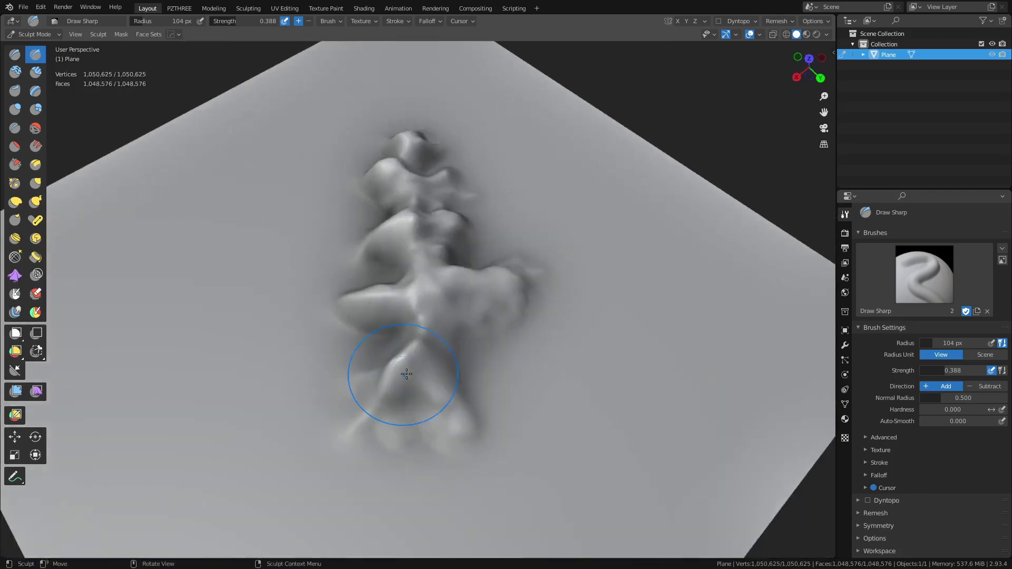
- Draw sharp ridges spreading down from the forked end peak to the plane
{"action": "mouse_move", "coordinate": [396, 418]}
{"action": "left_mouse_down"}
{"action": "mouse_move", "coordinate": [444, 389]}
{"action": "mouse_move", "coordinate": [475, 432]}
{"action": "left_mouse_up"}
{"action": "middle_click_drag", "start_coordinate": [474, 432], "coordinate": [394, 344]}
{"action": "mouse_move", "coordinate": [392, 342]}
{"action": "left_mouse_down"}
{"action": "mouse_move", "coordinate": [388, 369]}
{"action": "mouse_move", "coordinate": [396, 335]}
{"action": "left_mouse_up"}
{"action": "middle_click_drag", "start_coordinate": [474, 295], "coordinate": [445, 300]}
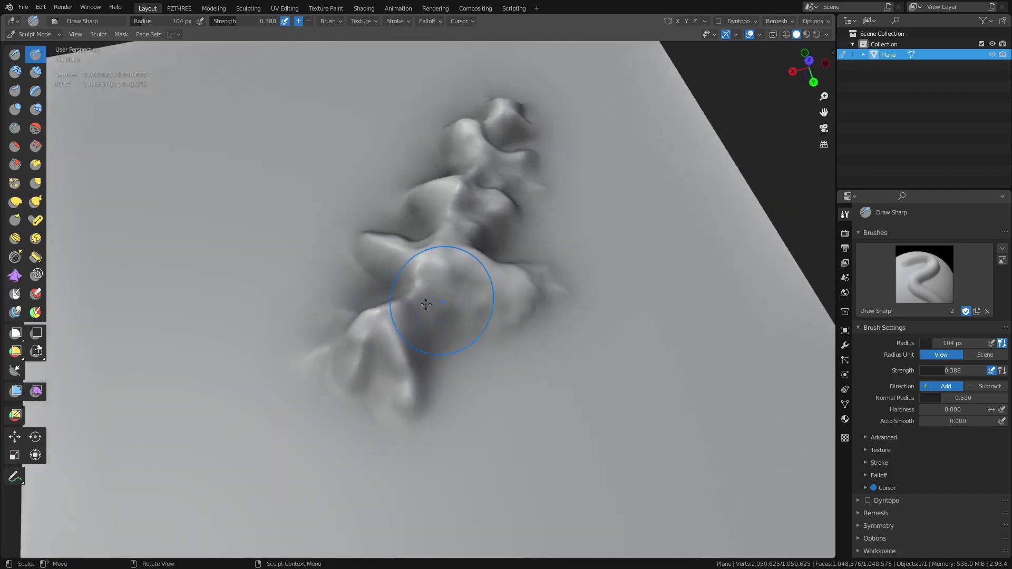
- Draw sharp ridges down the main peak's face and spurs, reducing the brush radius to 56 px for the narrow ridge
{"action": "left_click_drag", "start_coordinate": [408, 302], "coordinate": [420, 311]}
{"action": "mouse_move", "coordinate": [445, 348]}
{"action": "middle_mouse_down"}
{"action": "mouse_move", "coordinate": [463, 305]}
{"action": "mouse_move", "coordinate": [441, 304]}
{"action": "mouse_move", "coordinate": [429, 281]}
{"action": "middle_mouse_up"}
{"action": "mouse_move", "coordinate": [429, 281]}
{"action": "left_mouse_down"}
{"action": "mouse_move", "coordinate": [433, 306]}
{"action": "mouse_move", "coordinate": [474, 329]}
{"action": "mouse_move", "coordinate": [429, 318]}
{"action": "mouse_move", "coordinate": [479, 335]}
{"action": "mouse_move", "coordinate": [474, 380]}
{"action": "mouse_move", "coordinate": [467, 295]}
{"action": "left_mouse_up"}
{"action": "mouse_move", "coordinate": [488, 337]}
{"action": "middle_mouse_down"}
{"action": "mouse_move", "coordinate": [460, 300]}
{"action": "mouse_move", "coordinate": [463, 340]}
{"action": "mouse_move", "coordinate": [479, 335]}
{"action": "middle_mouse_up"}
{"action": "left_click", "coordinate": [444, 361]}
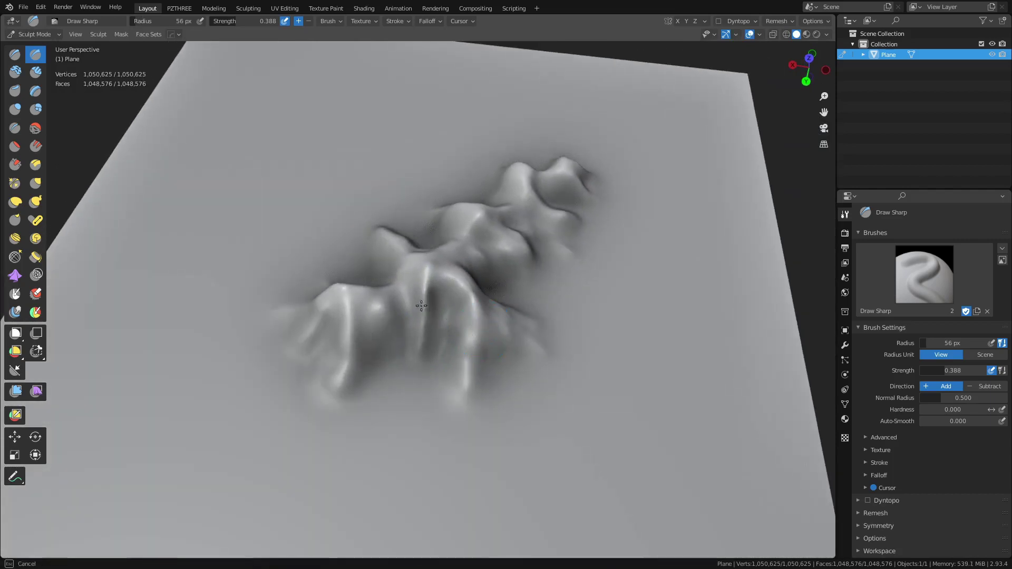
{"action": "left_click_drag", "start_coordinate": [421, 305], "coordinate": [418, 337]}
- Set the brush radius to 43 px and draw fine ridges down the slopes of the forked end peak
{"action": "key", "text": "f"}
{"action": "left_click", "coordinate": [437, 336]}
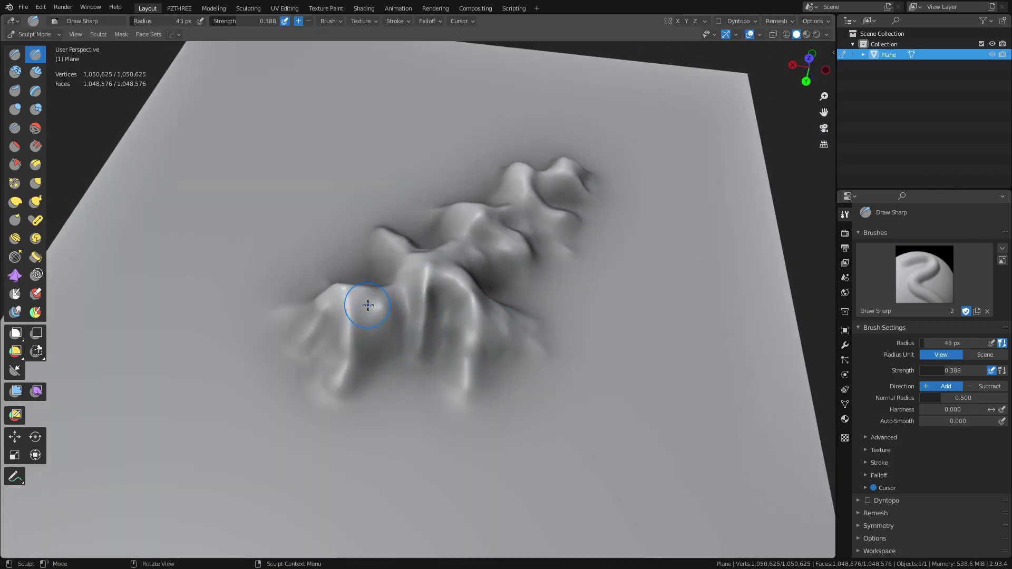
{"action": "left_click_drag", "start_coordinate": [369, 307], "coordinate": [370, 339]}
{"action": "left_click_drag", "start_coordinate": [380, 304], "coordinate": [387, 335]}
{"action": "middle_click_drag", "start_coordinate": [348, 351], "coordinate": [400, 343]}
{"action": "left_click_drag", "start_coordinate": [404, 343], "coordinate": [432, 381]}
{"action": "middle_click_drag", "start_coordinate": [432, 381], "coordinate": [498, 381]}
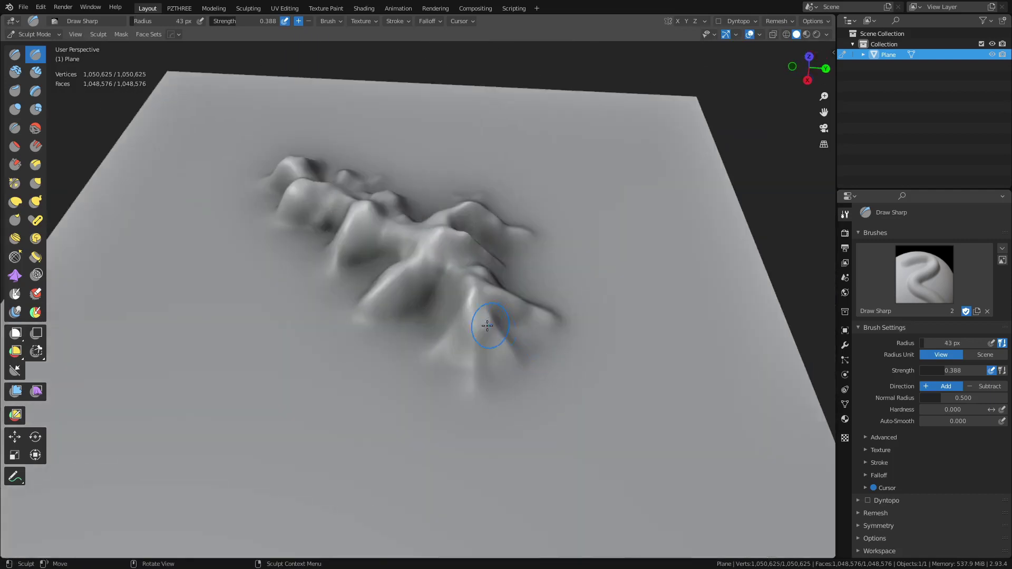
{"action": "mouse_move", "coordinate": [485, 321]}
{"action": "left_mouse_down"}
{"action": "mouse_move", "coordinate": [480, 345]}
{"action": "mouse_move", "coordinate": [457, 335]}
{"action": "left_mouse_up"}
{"action": "middle_click_drag", "start_coordinate": [452, 337], "coordinate": [503, 335]}
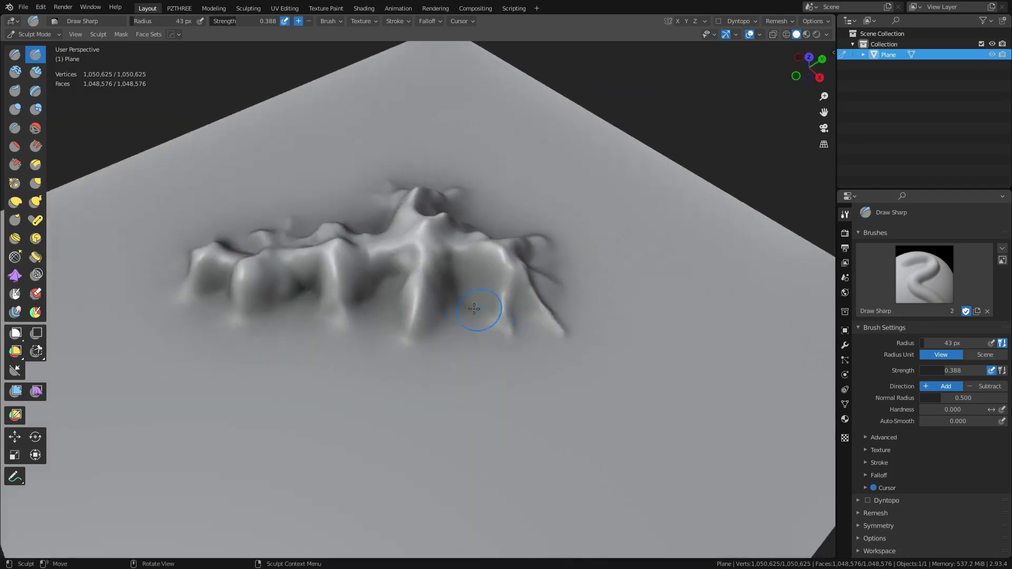
- Branch fine sharp ridges off the crest of the long side spur next to the forked end
{"action": "mouse_move", "coordinate": [424, 300]}
{"action": "left_mouse_down"}
{"action": "mouse_move", "coordinate": [423, 331]}
{"action": "mouse_move", "coordinate": [417, 291]}
{"action": "left_mouse_up"}
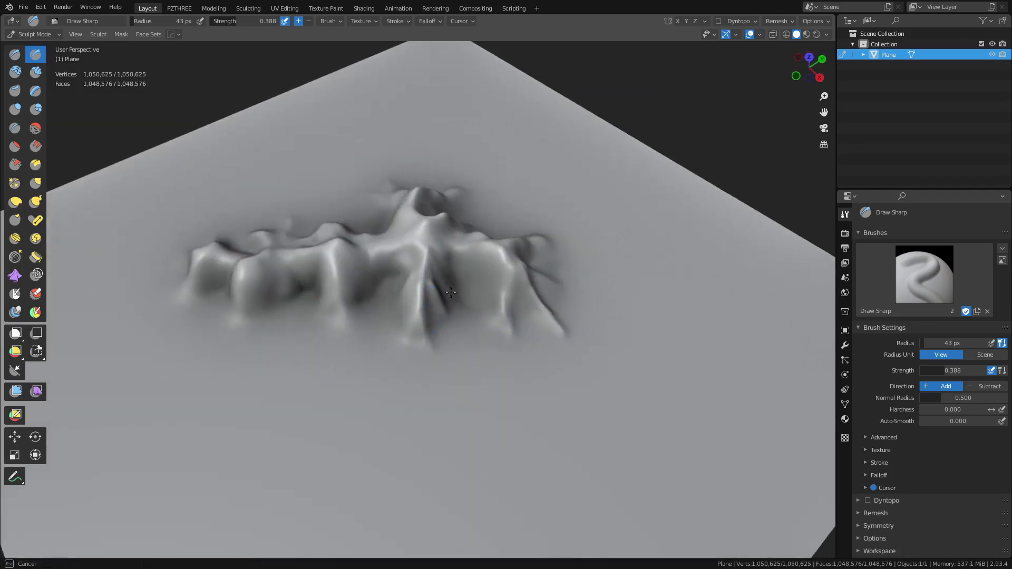
{"action": "middle_click_drag", "start_coordinate": [451, 292], "coordinate": [425, 261]}
{"action": "left_click_drag", "start_coordinate": [429, 269], "coordinate": [452, 328]}
{"action": "middle_click_drag", "start_coordinate": [452, 327], "coordinate": [392, 337]}
{"action": "mouse_move", "coordinate": [392, 336]}
{"action": "left_mouse_down"}
{"action": "mouse_move", "coordinate": [421, 322]}
{"action": "mouse_move", "coordinate": [438, 348]}
{"action": "left_mouse_up"}
{"action": "middle_click_drag", "start_coordinate": [438, 348], "coordinate": [424, 284]}
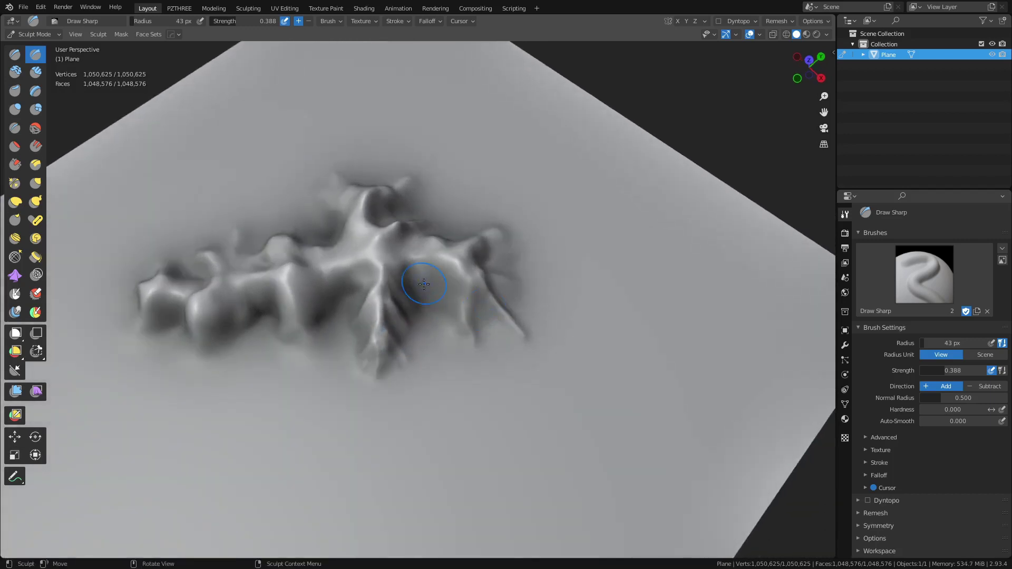
- Draw fine ridges down the slope between the long side spur and the forked end peak
{"action": "left_click_drag", "start_coordinate": [424, 284], "coordinate": [450, 269]}
{"action": "left_click_drag", "start_coordinate": [450, 269], "coordinate": [442, 267]}
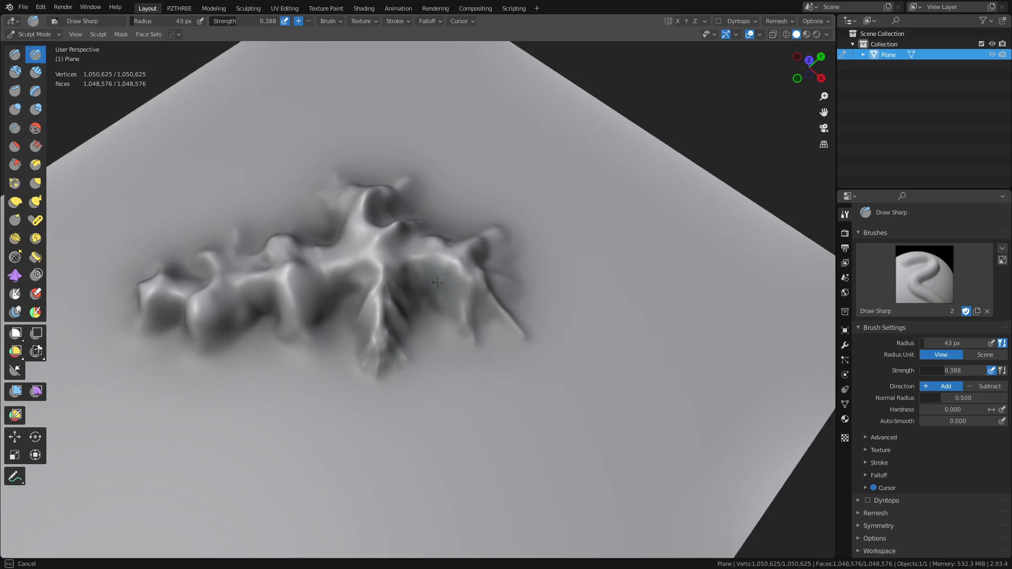
{"action": "mouse_move", "coordinate": [438, 287]}
{"action": "middle_mouse_down"}
{"action": "mouse_move", "coordinate": [463, 278]}
{"action": "mouse_move", "coordinate": [490, 294]}
{"action": "mouse_move", "coordinate": [485, 301]}
{"action": "middle_mouse_up"}
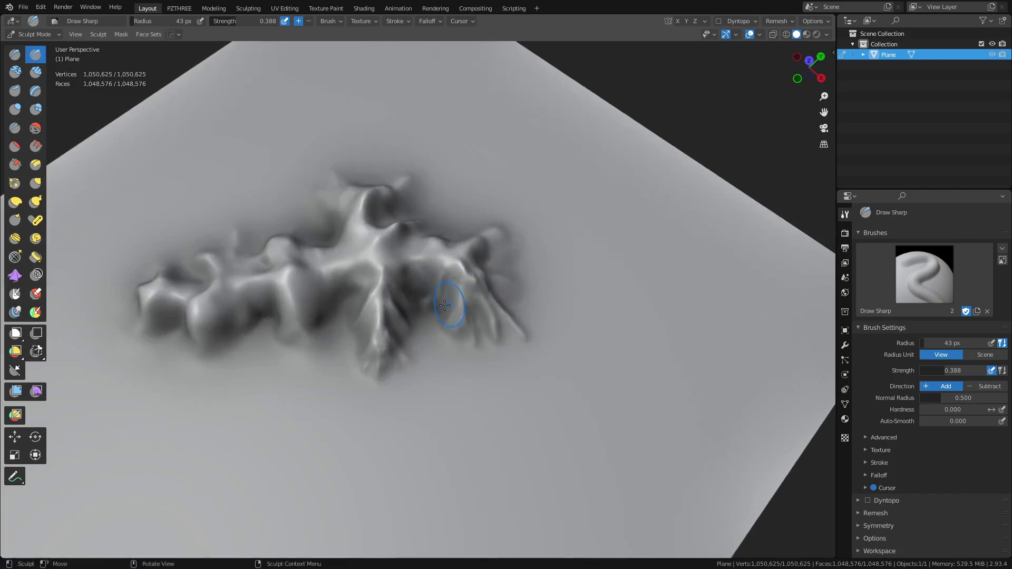
{"action": "middle_click_drag", "start_coordinate": [439, 272], "coordinate": [416, 327]}
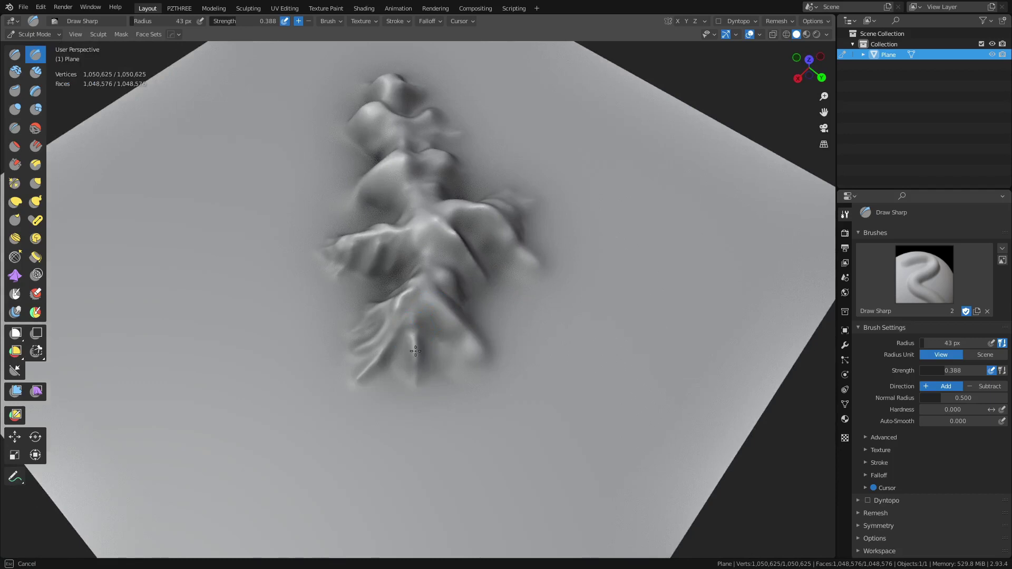
- Detail the forked end peak's front slope with fine ridges and split the lower end of its spur
{"action": "mouse_move", "coordinate": [418, 355]}
{"action": "left_mouse_down"}
{"action": "mouse_move", "coordinate": [412, 365]}
{"action": "mouse_move", "coordinate": [415, 312]}
{"action": "left_mouse_up"}
{"action": "middle_click_drag", "start_coordinate": [426, 315], "coordinate": [404, 312]}
{"action": "left_click_drag", "start_coordinate": [404, 310], "coordinate": [406, 315]}
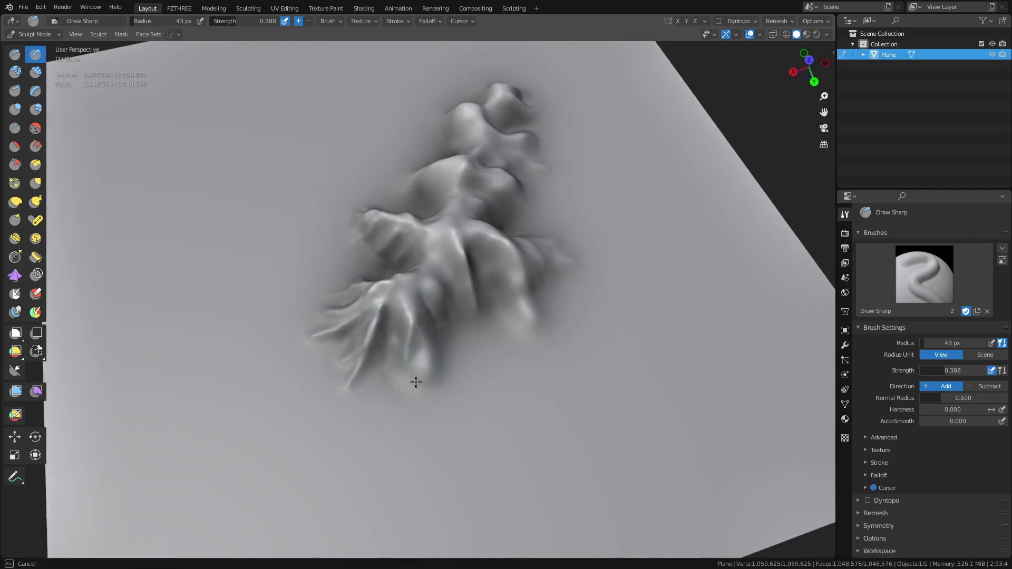
{"action": "mouse_move", "coordinate": [416, 382]}
{"action": "left_mouse_down"}
{"action": "mouse_move", "coordinate": [415, 396]}
{"action": "mouse_move", "coordinate": [427, 364]}
{"action": "left_mouse_up"}
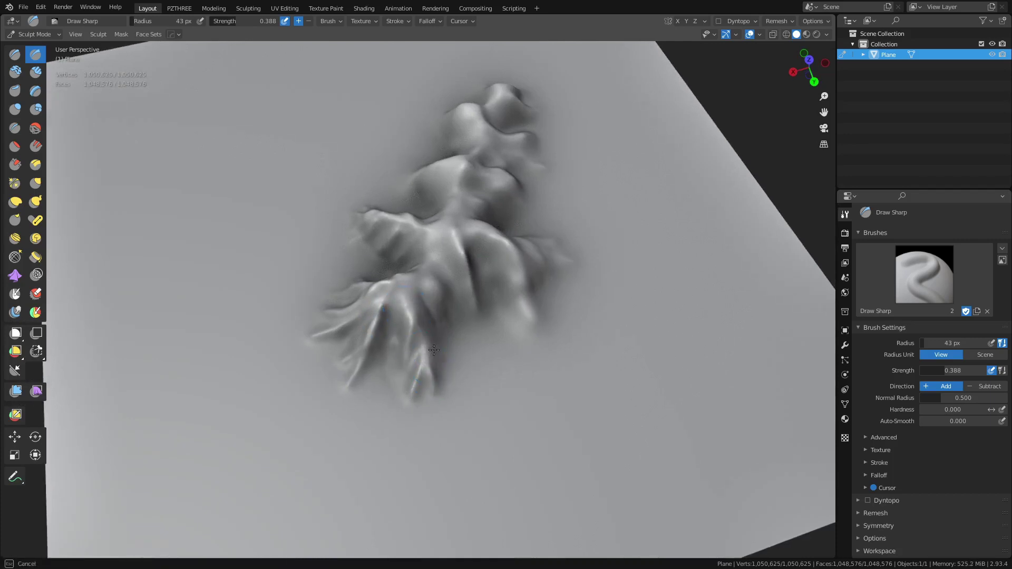
{"action": "left_click_drag", "start_coordinate": [425, 311], "coordinate": [405, 296]}
- Draw fine ridges down the saddle slope between the forked end peak and the main peak
{"action": "middle_click_drag", "start_coordinate": [433, 327], "coordinate": [390, 330], "text": "shift"}
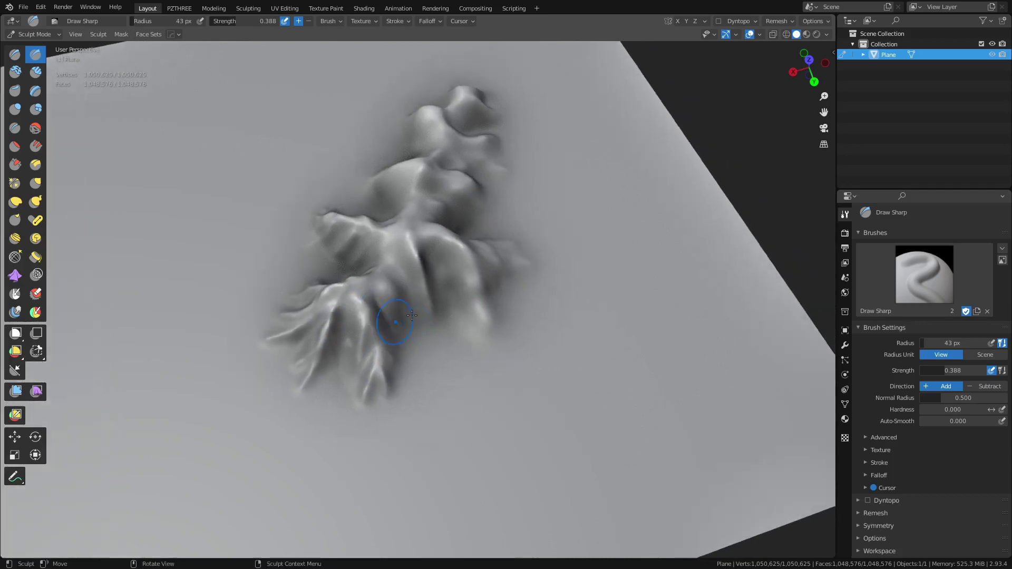
{"action": "mouse_move", "coordinate": [368, 293]}
{"action": "left_mouse_down"}
{"action": "mouse_move", "coordinate": [349, 294]}
{"action": "mouse_move", "coordinate": [373, 283]}
{"action": "left_mouse_up"}
{"action": "middle_click_drag", "start_coordinate": [376, 284], "coordinate": [402, 294]}
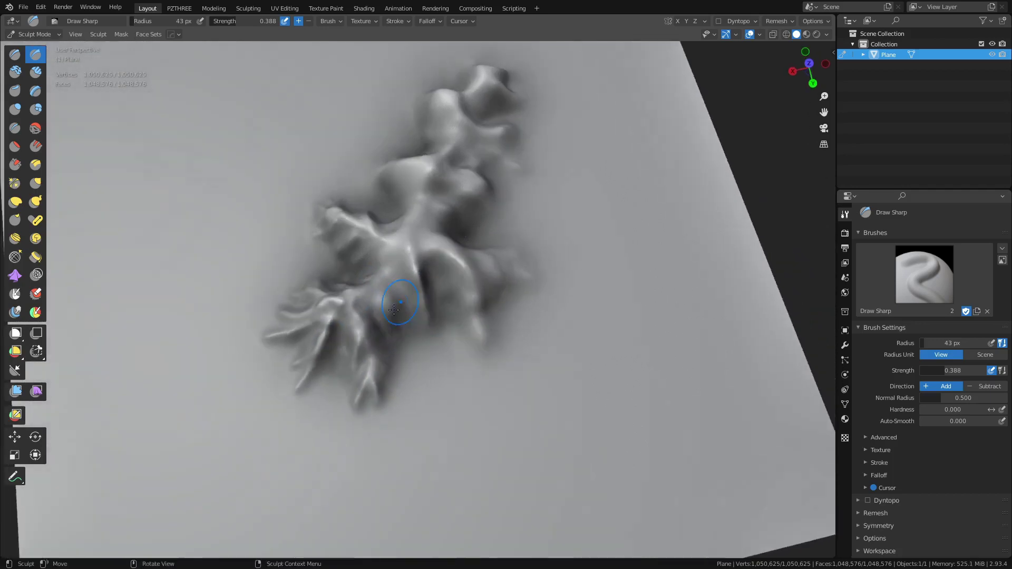
{"action": "left_click_drag", "start_coordinate": [401, 295], "coordinate": [370, 293]}
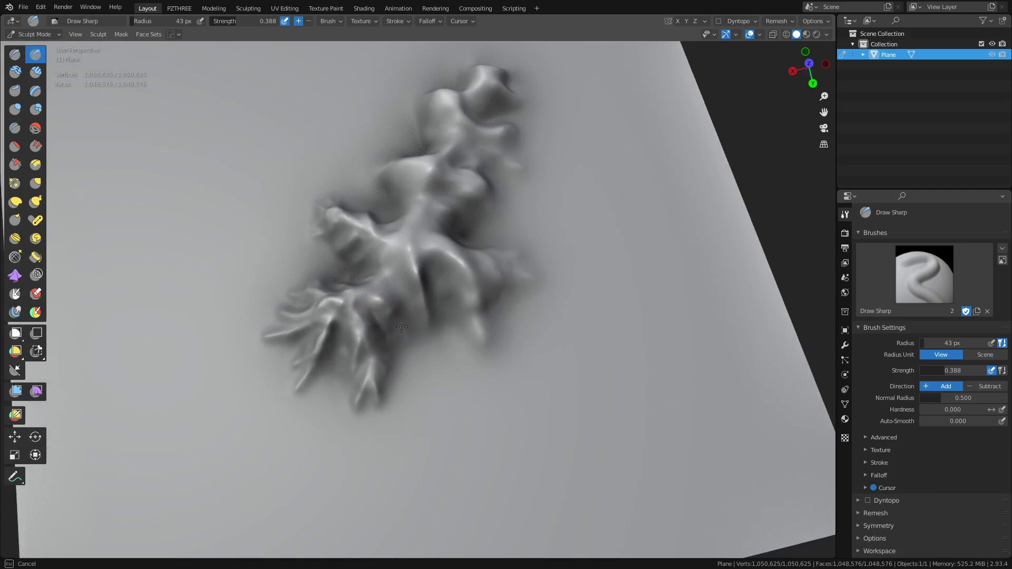
{"action": "left_click_drag", "start_coordinate": [402, 327], "coordinate": [405, 333]}
{"action": "middle_click_drag", "start_coordinate": [405, 333], "coordinate": [373, 278]}
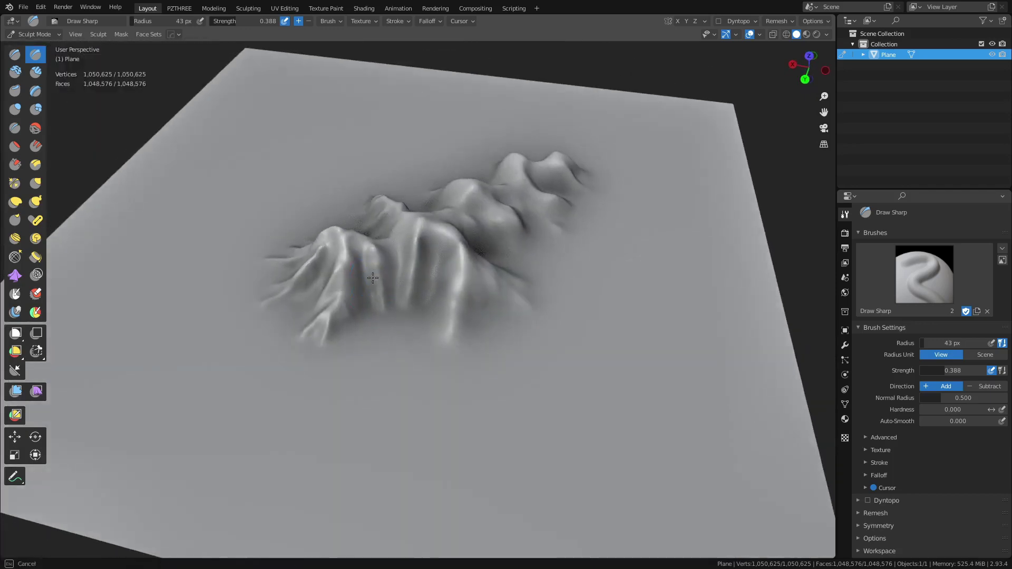
{"action": "mouse_move", "coordinate": [373, 278]}
{"action": "left_mouse_down"}
{"action": "mouse_move", "coordinate": [378, 301]}
{"action": "mouse_move", "coordinate": [386, 285]}
{"action": "left_mouse_up"}
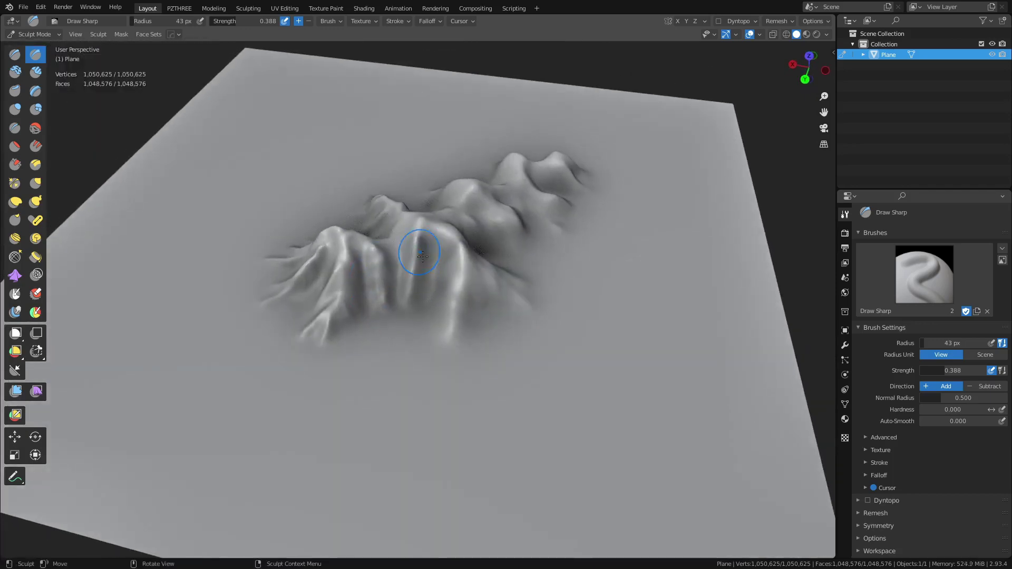
- Draw fine branching ridges down the main peak's front face and its narrow central spur
{"action": "middle_click_drag", "start_coordinate": [379, 244], "coordinate": [412, 245]}
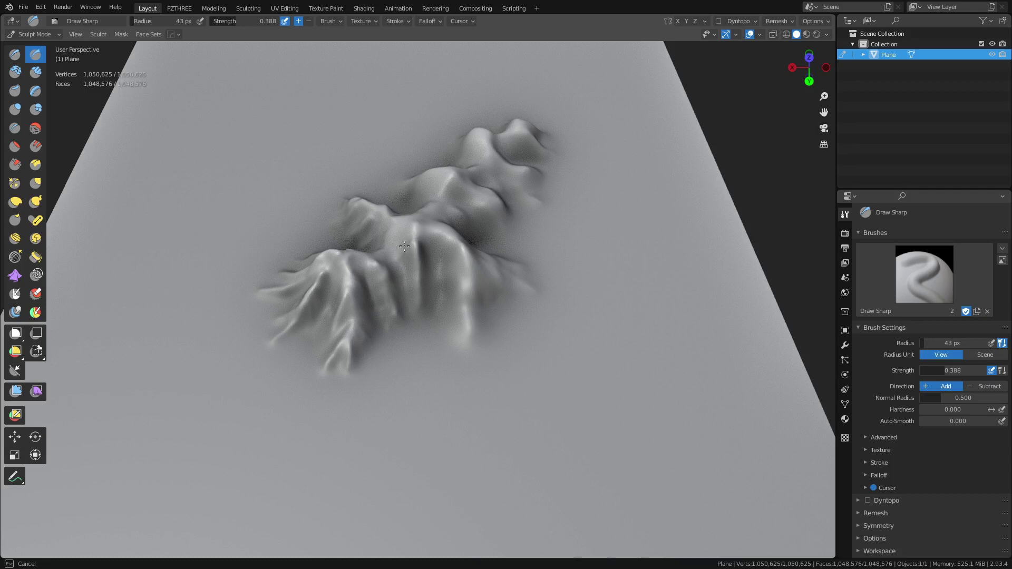
{"action": "left_click_drag", "start_coordinate": [402, 240], "coordinate": [423, 254]}
{"action": "mouse_move", "coordinate": [427, 257]}
{"action": "left_mouse_down"}
{"action": "mouse_move", "coordinate": [428, 282]}
{"action": "mouse_move", "coordinate": [415, 274]}
{"action": "mouse_move", "coordinate": [435, 308]}
{"action": "mouse_move", "coordinate": [410, 322]}
{"action": "mouse_move", "coordinate": [415, 357]}
{"action": "left_mouse_up"}
{"action": "left_click_drag", "start_coordinate": [410, 311], "coordinate": [404, 341]}
{"action": "mouse_move", "coordinate": [405, 340]}
{"action": "middle_mouse_down"}
{"action": "mouse_move", "coordinate": [422, 327]}
{"action": "mouse_move", "coordinate": [452, 331]}
{"action": "middle_mouse_up"}
{"action": "mouse_move", "coordinate": [475, 292]}
{"action": "left_mouse_down"}
{"action": "mouse_move", "coordinate": [463, 267]}
{"action": "mouse_move", "coordinate": [441, 300]}
{"action": "left_mouse_up"}
- Cover the main peak's large spur and its flanks with fine branching ridges
{"action": "middle_click_drag", "start_coordinate": [425, 339], "coordinate": [440, 305]}
{"action": "mouse_move", "coordinate": [455, 345]}
{"action": "left_mouse_down"}
{"action": "mouse_move", "coordinate": [441, 313]}
{"action": "mouse_move", "coordinate": [443, 350]}
{"action": "mouse_move", "coordinate": [430, 339]}
{"action": "mouse_move", "coordinate": [446, 299]}
{"action": "left_mouse_up"}
{"action": "middle_click_drag", "start_coordinate": [457, 327], "coordinate": [425, 327]}
{"action": "mouse_move", "coordinate": [415, 317]}
{"action": "left_mouse_down"}
{"action": "mouse_move", "coordinate": [437, 365]}
{"action": "mouse_move", "coordinate": [423, 307]}
{"action": "mouse_move", "coordinate": [436, 296]}
{"action": "left_mouse_up"}
{"action": "middle_click_drag", "start_coordinate": [451, 302], "coordinate": [377, 301], "text": "shift"}
{"action": "mouse_move", "coordinate": [377, 301]}
{"action": "left_mouse_down"}
{"action": "mouse_move", "coordinate": [365, 318]}
{"action": "mouse_move", "coordinate": [380, 317]}
{"action": "mouse_move", "coordinate": [373, 291]}
{"action": "mouse_move", "coordinate": [385, 262]}
{"action": "left_mouse_up"}
{"action": "middle_click_drag", "start_coordinate": [414, 282], "coordinate": [438, 301]}
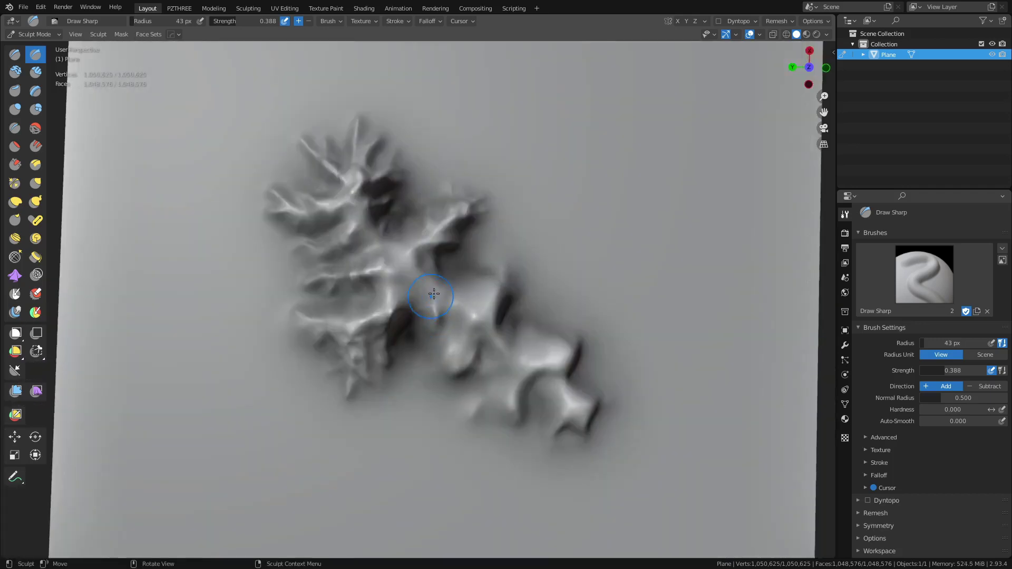
- Draw fine ridges over the middle spurs and along the slopes towards the tapering end of the range
{"action": "mouse_move", "coordinate": [435, 293]}
{"action": "left_mouse_down"}
{"action": "mouse_move", "coordinate": [411, 275]}
{"action": "mouse_move", "coordinate": [393, 301]}
{"action": "mouse_move", "coordinate": [402, 263]}
{"action": "mouse_move", "coordinate": [382, 252]}
{"action": "mouse_move", "coordinate": [376, 263]}
{"action": "mouse_move", "coordinate": [470, 338]}
{"action": "mouse_move", "coordinate": [457, 352]}
{"action": "left_mouse_up"}
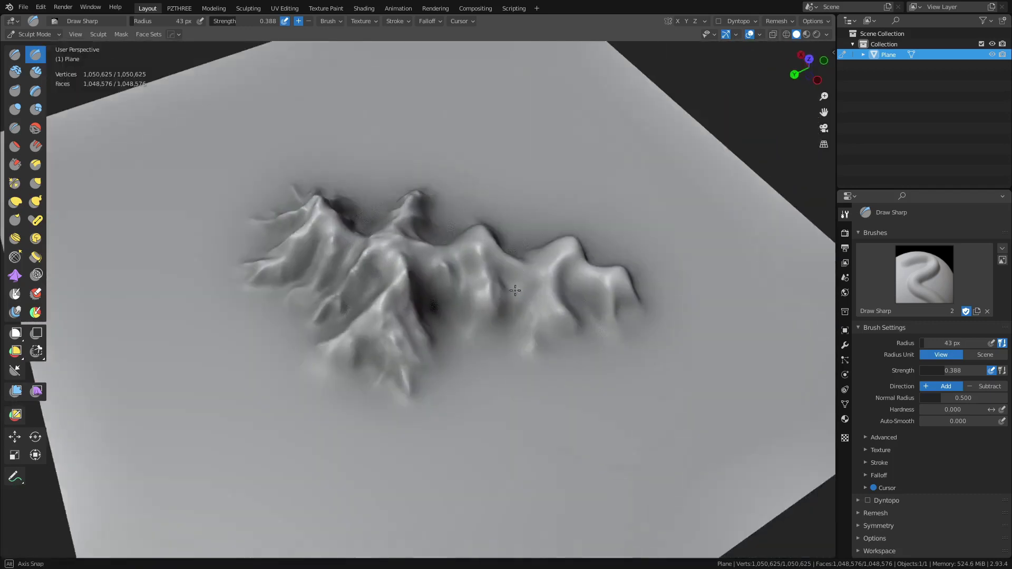
{"action": "mouse_move", "coordinate": [477, 274]}
{"action": "left_mouse_down"}
{"action": "mouse_move", "coordinate": [488, 316]}
{"action": "mouse_move", "coordinate": [471, 268]}
{"action": "mouse_move", "coordinate": [442, 272]}
{"action": "mouse_move", "coordinate": [451, 302]}
{"action": "mouse_move", "coordinate": [460, 285]}
{"action": "left_mouse_up"}
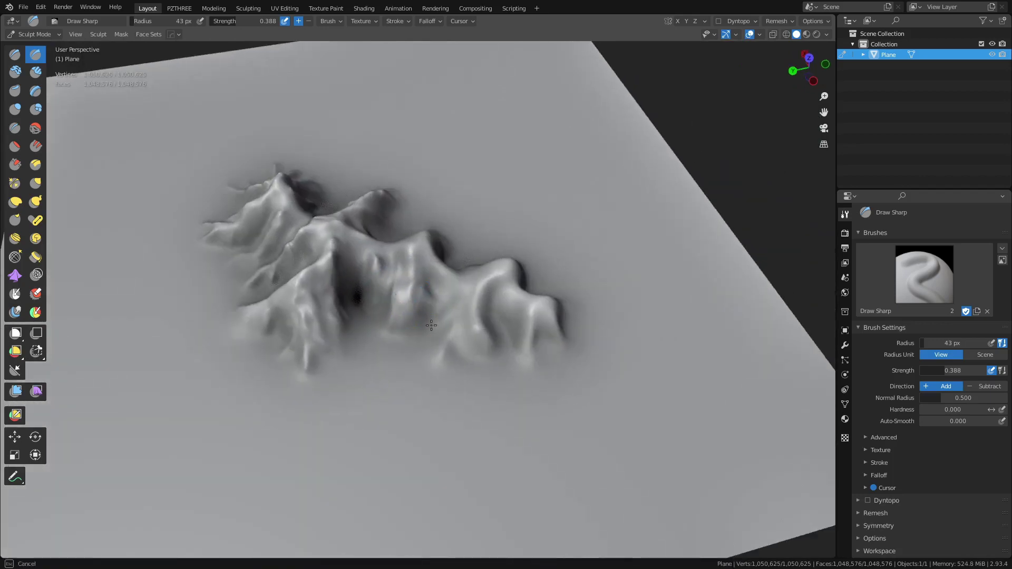
{"action": "mouse_move", "coordinate": [430, 316]}
{"action": "left_mouse_down"}
{"action": "mouse_move", "coordinate": [423, 279]}
{"action": "mouse_move", "coordinate": [436, 298]}
{"action": "mouse_move", "coordinate": [461, 296]}
{"action": "mouse_move", "coordinate": [463, 317]}
{"action": "mouse_move", "coordinate": [475, 279]}
{"action": "mouse_move", "coordinate": [493, 277]}
{"action": "mouse_move", "coordinate": [464, 347]}
{"action": "mouse_move", "coordinate": [496, 354]}
{"action": "left_mouse_up"}
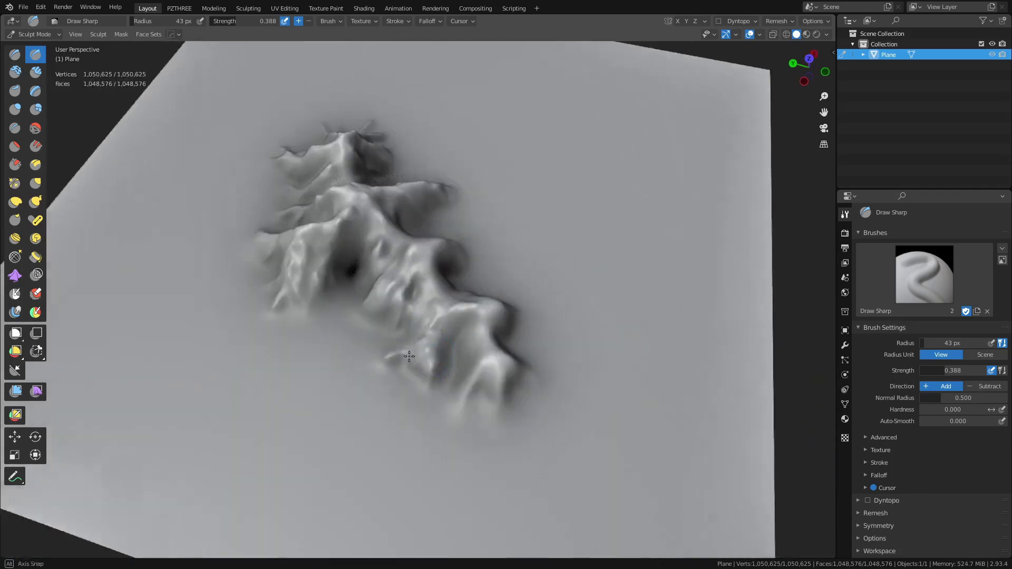
{"action": "mouse_move", "coordinate": [441, 370]}
{"action": "left_mouse_down"}
{"action": "mouse_move", "coordinate": [445, 333]}
{"action": "mouse_move", "coordinate": [454, 328]}
{"action": "mouse_move", "coordinate": [441, 363]}
{"action": "mouse_move", "coordinate": [461, 354]}
{"action": "mouse_move", "coordinate": [452, 361]}
{"action": "mouse_move", "coordinate": [448, 324]}
{"action": "mouse_move", "coordinate": [477, 351]}
{"action": "mouse_move", "coordinate": [460, 369]}
{"action": "mouse_move", "coordinate": [485, 399]}
{"action": "mouse_move", "coordinate": [488, 389]}
{"action": "left_mouse_up"}
- Draw fine ridges down the last peak at the tapering end and around its side spurs
{"action": "middle_click_drag", "start_coordinate": [479, 378], "coordinate": [432, 367]}
{"action": "mouse_move", "coordinate": [444, 417]}
{"action": "left_mouse_down"}
{"action": "mouse_move", "coordinate": [423, 376]}
{"action": "mouse_move", "coordinate": [433, 366]}
{"action": "left_mouse_up"}
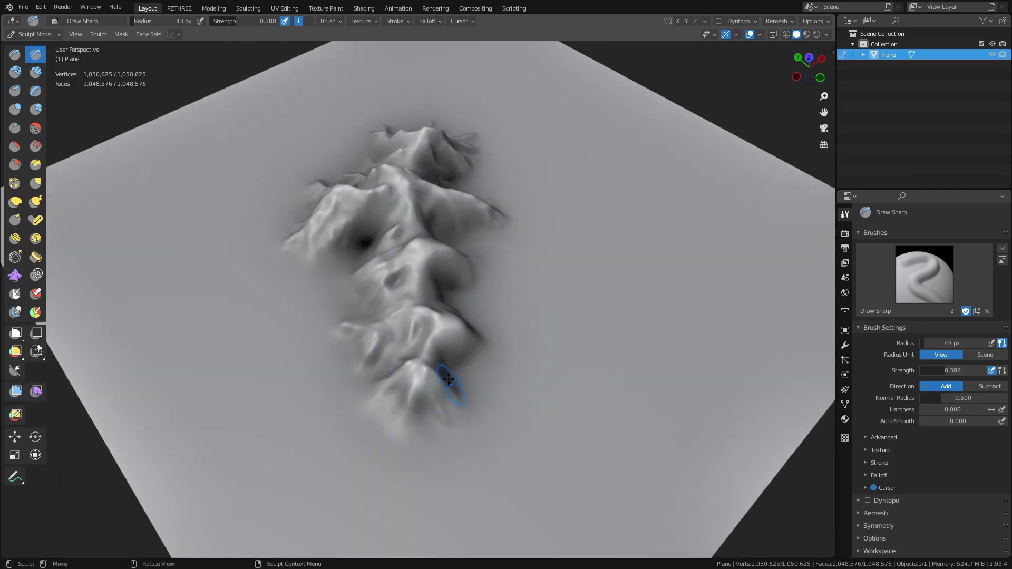
{"action": "middle_click_drag", "start_coordinate": [443, 368], "coordinate": [404, 380]}
{"action": "mouse_move", "coordinate": [388, 391]}
{"action": "left_mouse_down"}
{"action": "mouse_move", "coordinate": [390, 370]}
{"action": "mouse_move", "coordinate": [356, 367]}
{"action": "mouse_move", "coordinate": [411, 398]}
{"action": "mouse_move", "coordinate": [405, 349]}
{"action": "mouse_move", "coordinate": [448, 385]}
{"action": "mouse_move", "coordinate": [441, 348]}
{"action": "mouse_move", "coordinate": [409, 343]}
{"action": "left_mouse_up"}
{"action": "middle_click_drag", "start_coordinate": [409, 343], "coordinate": [427, 348]}
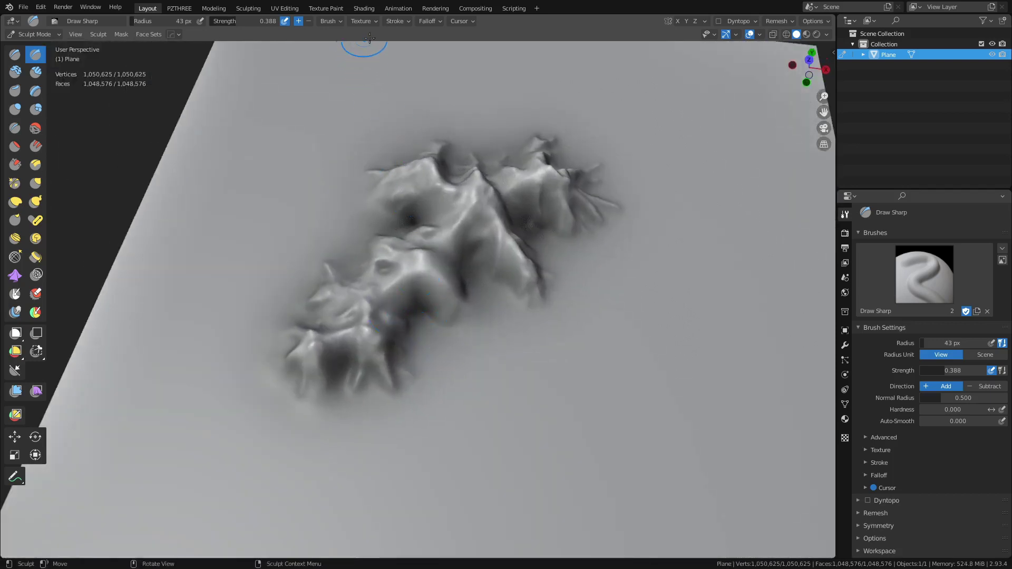
- Check the Draw Sharp brush's stroke spacing settings
{"action": "left_click", "coordinate": [401, 22]}
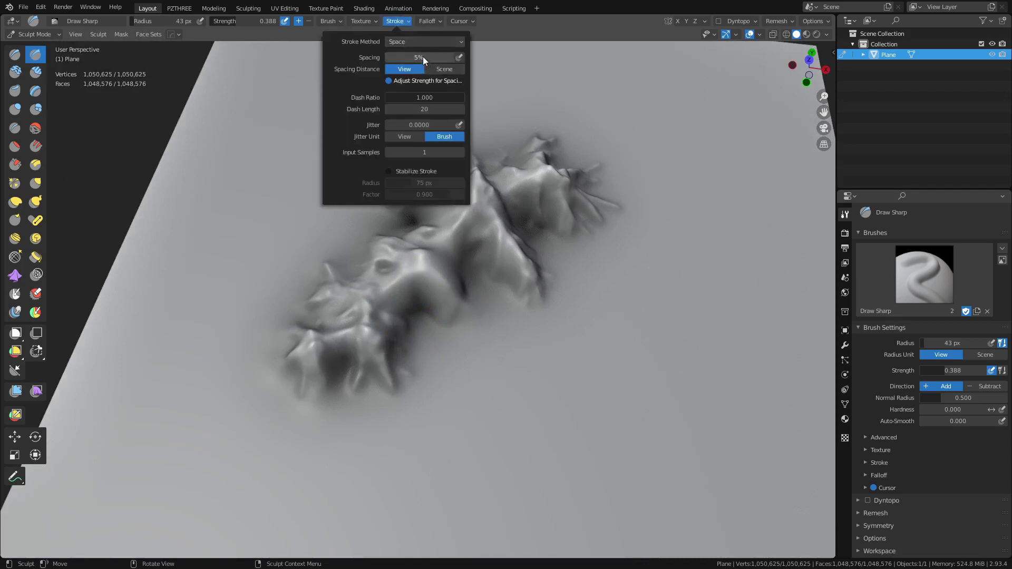
{"action": "left_click_drag", "start_coordinate": [423, 56], "coordinate": [423, 58]}
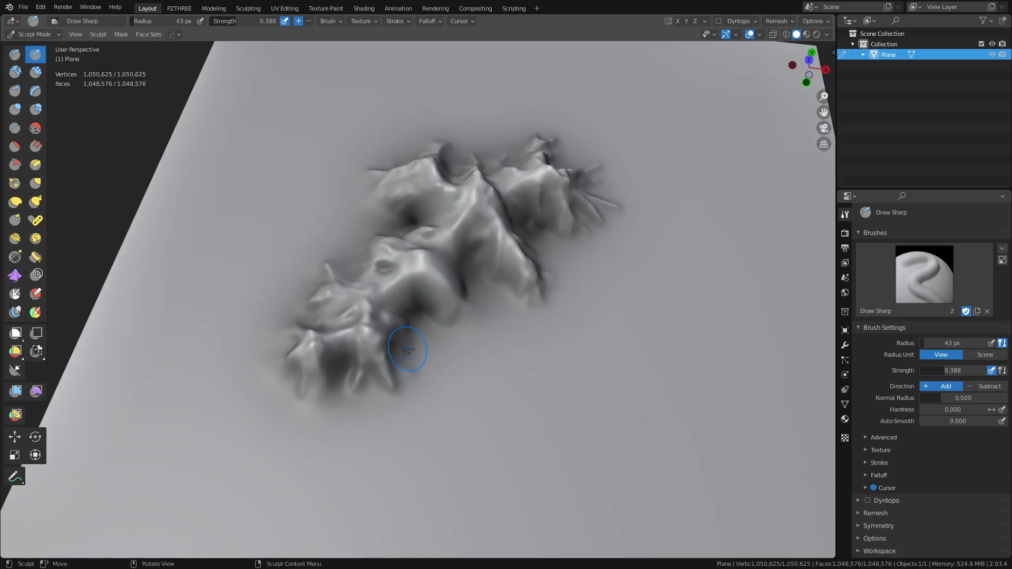
- Add a Draw Sharp stroke in the hollow between the front peak and the middle spur, and set the brush radius to 38 px
{"action": "middle_click_drag", "start_coordinate": [384, 332], "coordinate": [350, 294]}
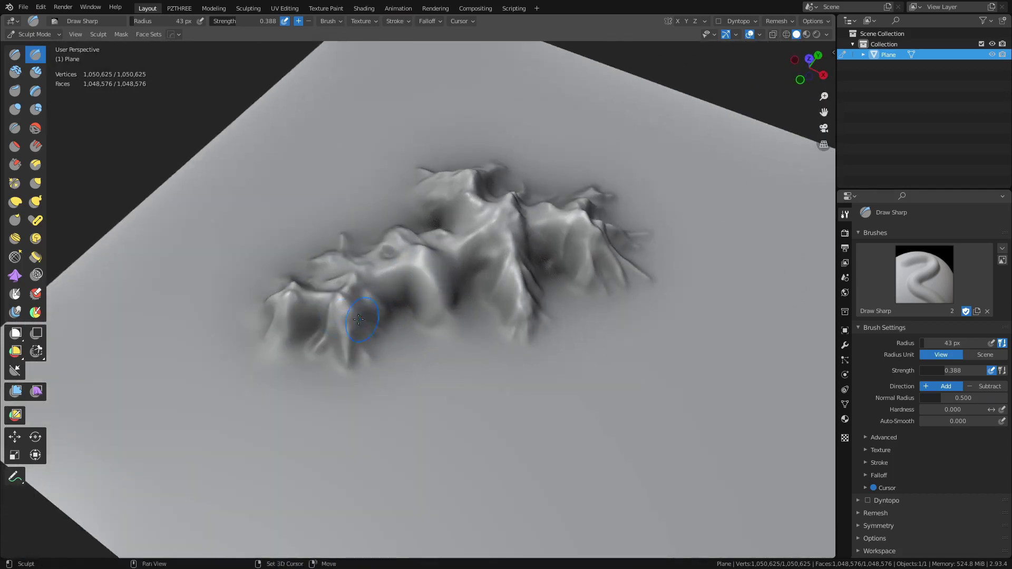
{"action": "mouse_move", "coordinate": [364, 297]}
{"action": "left_mouse_down"}
{"action": "mouse_move", "coordinate": [363, 322]}
{"action": "mouse_move", "coordinate": [409, 293]}
{"action": "mouse_move", "coordinate": [437, 329]}
{"action": "mouse_move", "coordinate": [430, 282]}
{"action": "mouse_move", "coordinate": [398, 270]}
{"action": "mouse_move", "coordinate": [403, 302]}
{"action": "left_mouse_up"}
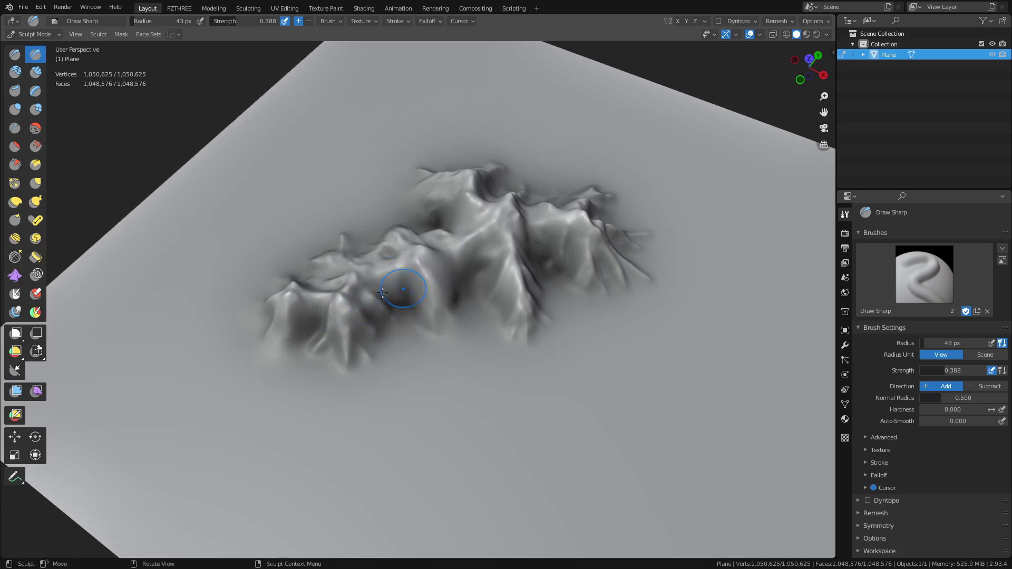
{"action": "key", "text": "f"}
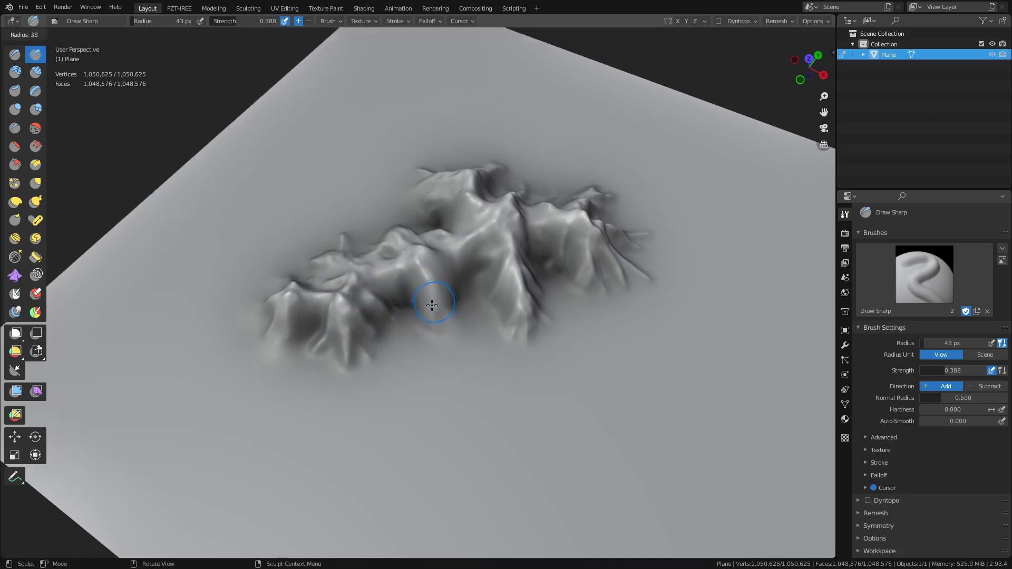
{"action": "left_click", "coordinate": [430, 303]}
- Switch to the Clay Strips brush with a 14 px radius and set its tip roundness to 0.540
{"action": "left_click", "coordinate": [35, 76]}
{"action": "key", "text": "f"}
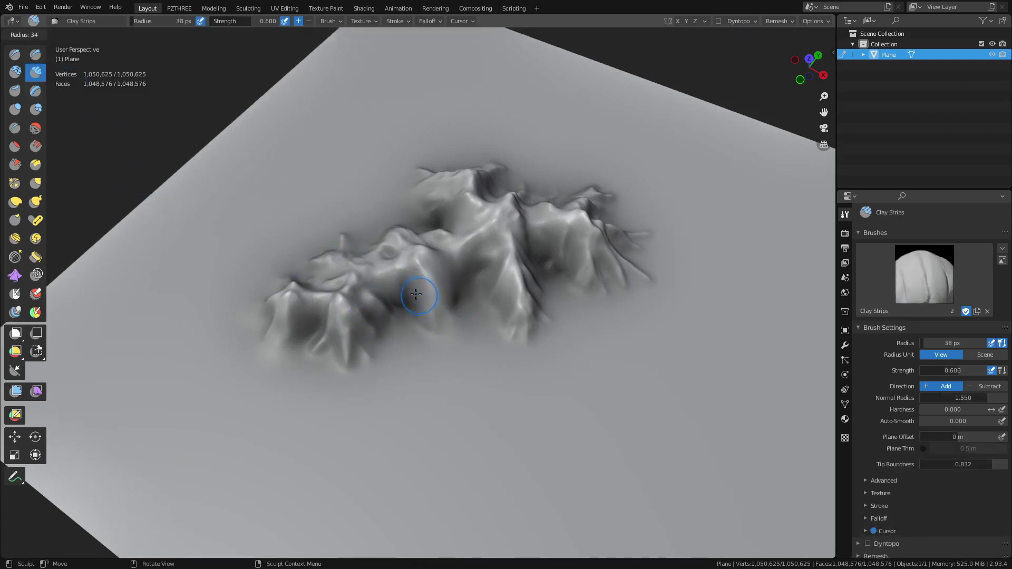
{"action": "left_click", "coordinate": [406, 296]}
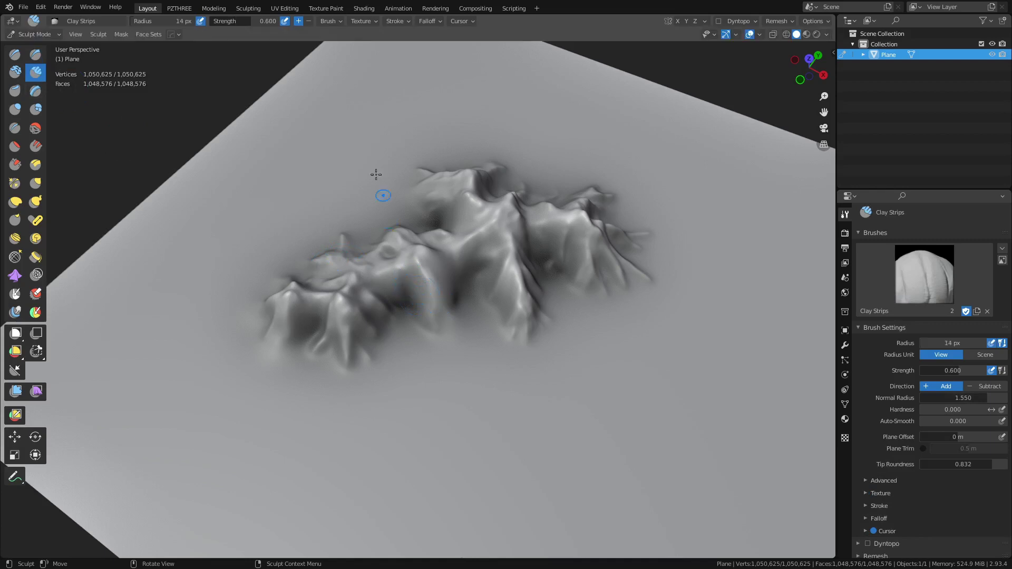
{"action": "left_click", "coordinate": [363, 21]}
{"action": "mouse_move", "coordinate": [396, 21]}
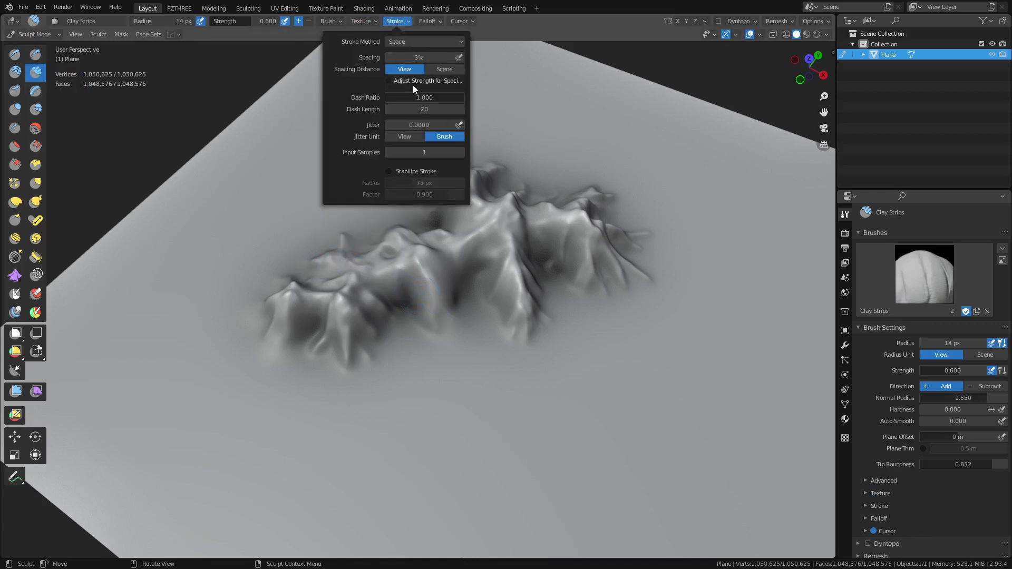
{"action": "mouse_move", "coordinate": [355, 25]}
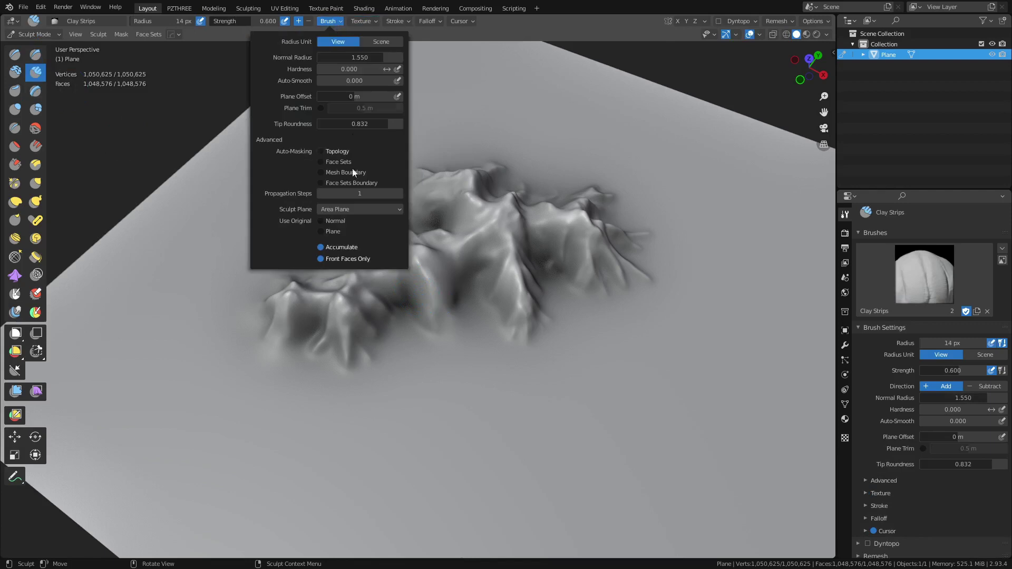
{"action": "left_click_drag", "start_coordinate": [357, 126], "coordinate": [332, 127]}
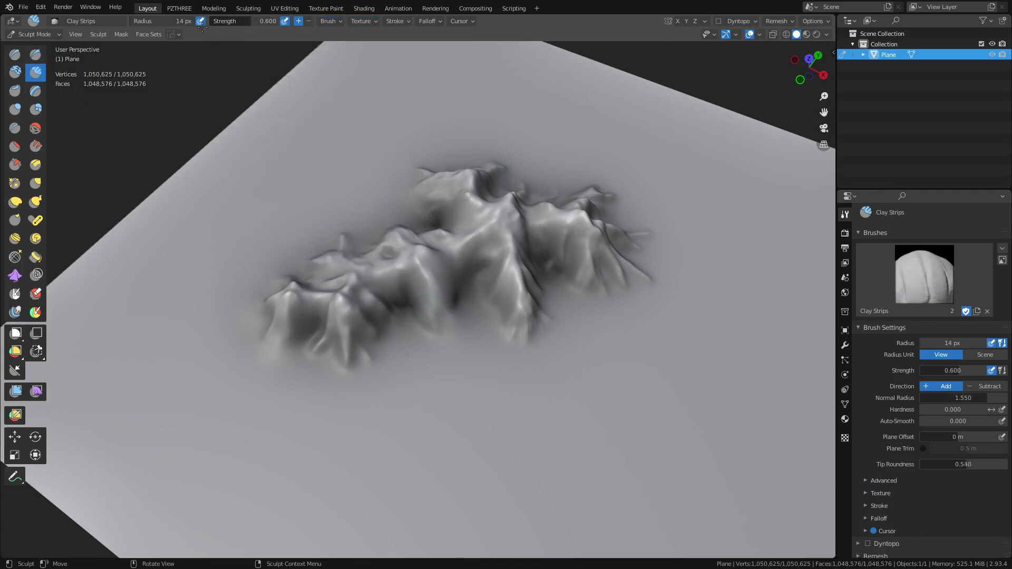
- Turn off pressure sensitivity for the Clay Strips radius and set the radius to 8 px
{"action": "left_click", "coordinate": [200, 21]}
{"action": "key", "text": "f"}
{"action": "left_click", "coordinate": [398, 311]}
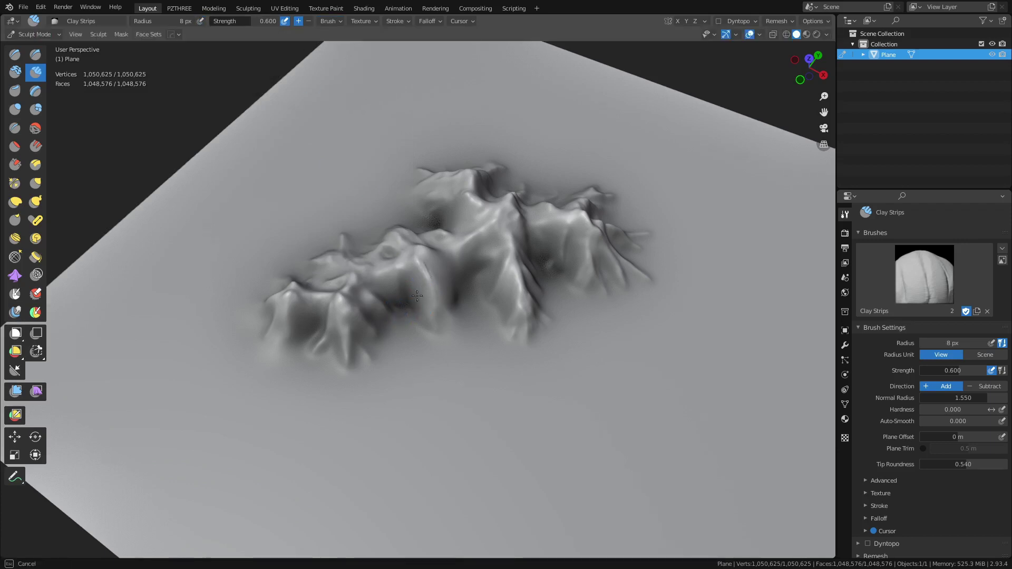
- Streak the middle spur down to its foot with Clay Strips, enlarging the brush radius to 12 px
{"action": "middle_click_drag", "start_coordinate": [417, 285], "coordinate": [426, 278]}
{"action": "scroll", "coordinate": [427, 278], "scroll_direction": "up", "scroll_amount": 2}
{"action": "mouse_move", "coordinate": [391, 281]}
{"action": "left_mouse_down"}
{"action": "mouse_move", "coordinate": [400, 314]}
{"action": "mouse_move", "coordinate": [442, 338]}
{"action": "left_mouse_up"}
{"action": "key", "text": "bracketright"}
{"action": "key", "text": "bracketright"}
{"action": "key", "text": "bracketright"}
{"action": "key", "text": "bracketright"}
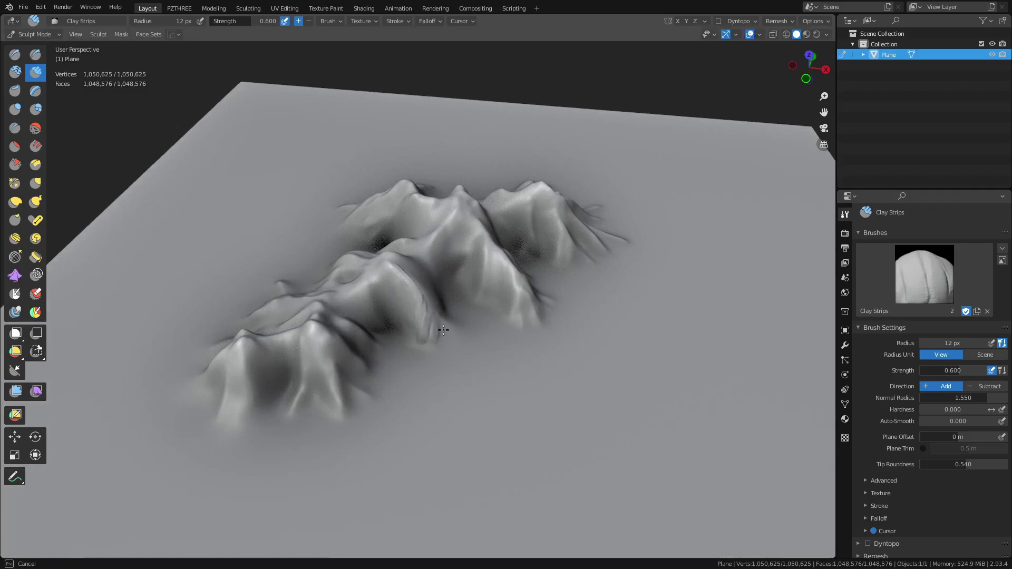
- Set the brush radius to 7 px and cover the middle spur's flank with downhill Clay Strips streaks
{"action": "mouse_move", "coordinate": [443, 337]}
{"action": "middle_mouse_down"}
{"action": "mouse_move", "coordinate": [369, 315]}
{"action": "mouse_move", "coordinate": [361, 293]}
{"action": "middle_mouse_up"}
{"action": "key", "text": "bracketleft"}
{"action": "key", "text": "bracketleft"}
{"action": "key", "text": "bracketleft"}
{"action": "key", "text": "bracketleft"}
{"action": "key", "text": "bracketleft"}
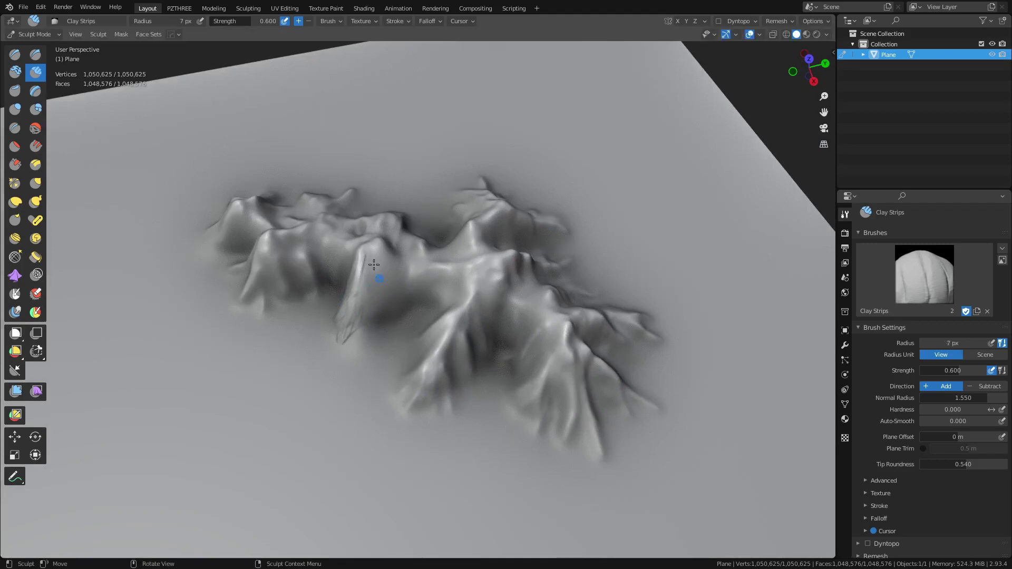
{"action": "mouse_move", "coordinate": [379, 266]}
{"action": "left_mouse_down"}
{"action": "mouse_move", "coordinate": [375, 251]}
{"action": "mouse_move", "coordinate": [388, 265]}
{"action": "mouse_move", "coordinate": [392, 313]}
{"action": "mouse_move", "coordinate": [372, 285]}
{"action": "left_mouse_up"}
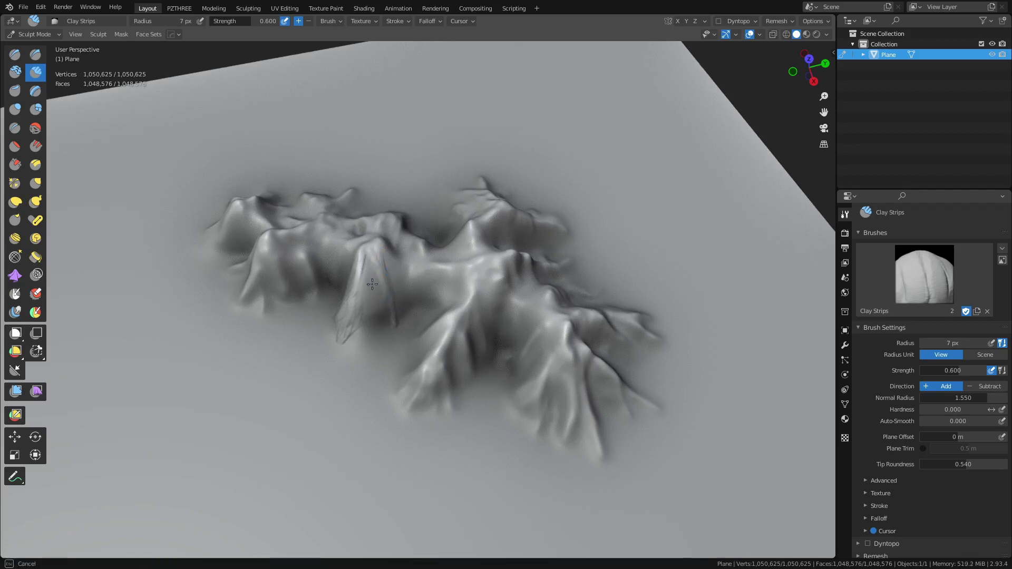
{"action": "left_click_drag", "start_coordinate": [373, 328], "coordinate": [382, 316]}
{"action": "middle_click_drag", "start_coordinate": [399, 302], "coordinate": [418, 276]}
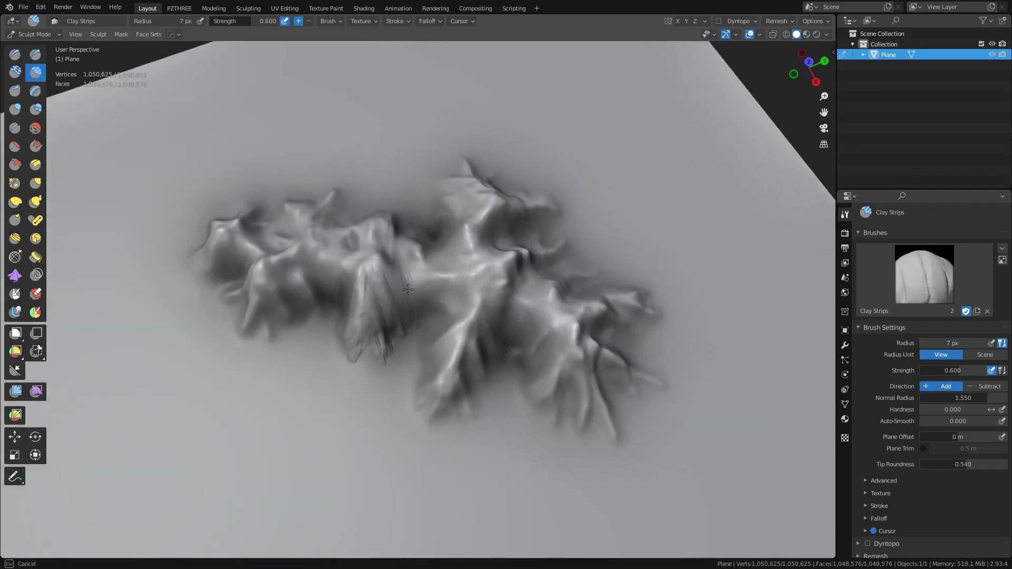
- Raise the brush strength to 0.812 and add stronger streaks along the middle spur's upper side
{"action": "key", "text": "shift+f"}
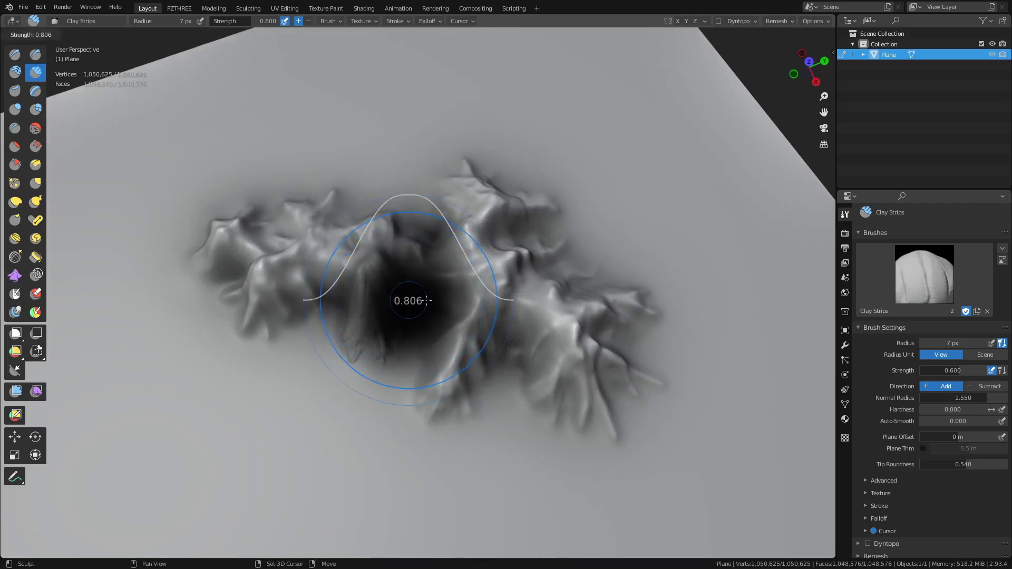
{"action": "left_click", "coordinate": [400, 278]}
{"action": "mouse_move", "coordinate": [400, 278]}
{"action": "left_mouse_down"}
{"action": "mouse_move", "coordinate": [410, 308]}
{"action": "mouse_move", "coordinate": [395, 289]}
{"action": "left_mouse_up"}
{"action": "mouse_move", "coordinate": [395, 289]}
{"action": "middle_mouse_down"}
{"action": "mouse_move", "coordinate": [452, 287]}
{"action": "mouse_move", "coordinate": [436, 276]}
{"action": "middle_mouse_up"}
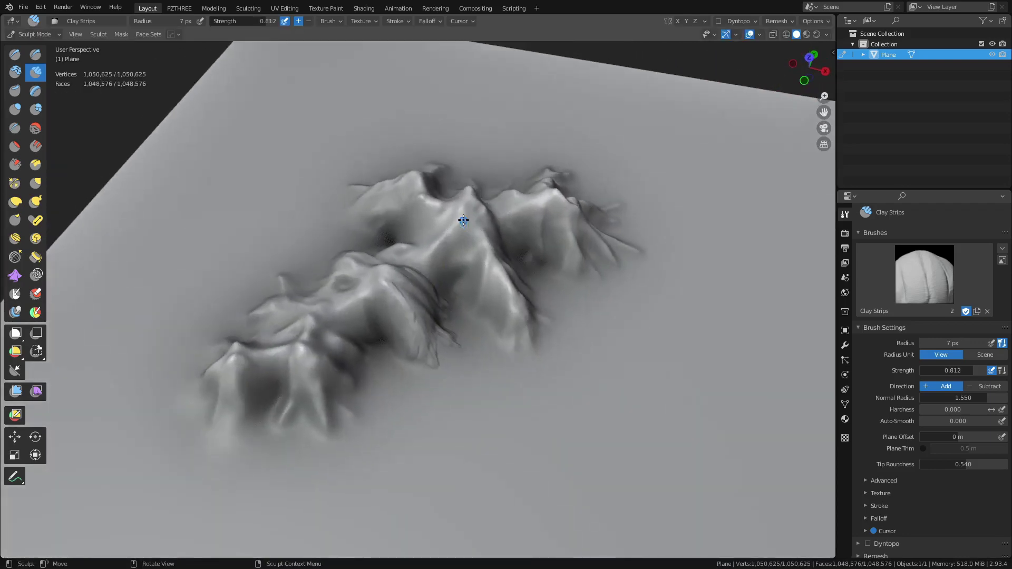
- Streak the main peak's large spur with Clay Strips, reducing the brush radius to 3 px for fine lines
{"action": "mouse_move", "coordinate": [463, 220]}
{"action": "left_mouse_down"}
{"action": "mouse_move", "coordinate": [479, 280]}
{"action": "mouse_move", "coordinate": [485, 266]}
{"action": "mouse_move", "coordinate": [494, 272]}
{"action": "left_mouse_up"}
{"action": "key", "text": "f"}
{"action": "left_click", "coordinate": [477, 280]}
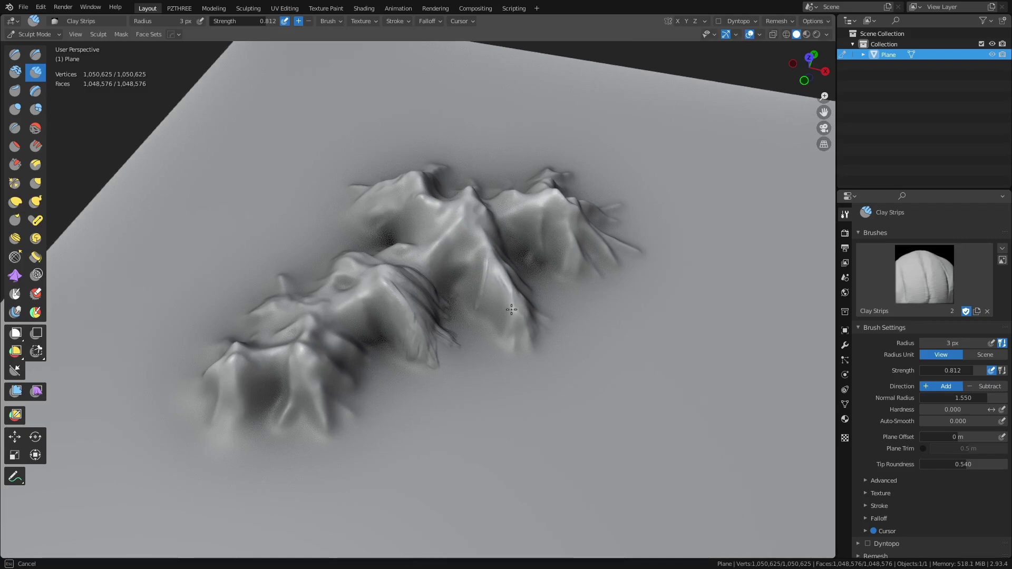
{"action": "mouse_move", "coordinate": [517, 330]}
{"action": "left_mouse_down"}
{"action": "mouse_move", "coordinate": [508, 331]}
{"action": "mouse_move", "coordinate": [500, 287]}
{"action": "mouse_move", "coordinate": [489, 301]}
{"action": "mouse_move", "coordinate": [480, 272]}
{"action": "left_mouse_up"}
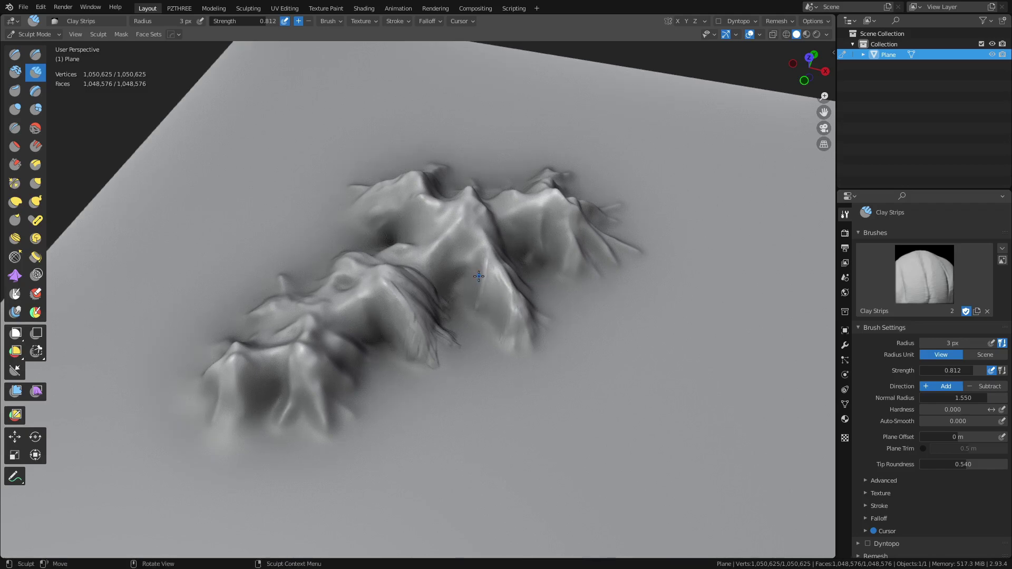
- Raise the brush strength to 1.000 and add fine streaks down the large spur and near the adjoining saddle
{"action": "key", "text": "shift+f"}
{"action": "left_click", "coordinate": [526, 296]}
{"action": "mouse_move", "coordinate": [490, 285]}
{"action": "left_mouse_down"}
{"action": "mouse_move", "coordinate": [489, 312]}
{"action": "mouse_move", "coordinate": [506, 306]}
{"action": "mouse_move", "coordinate": [478, 261]}
{"action": "mouse_move", "coordinate": [485, 244]}
{"action": "left_mouse_up"}
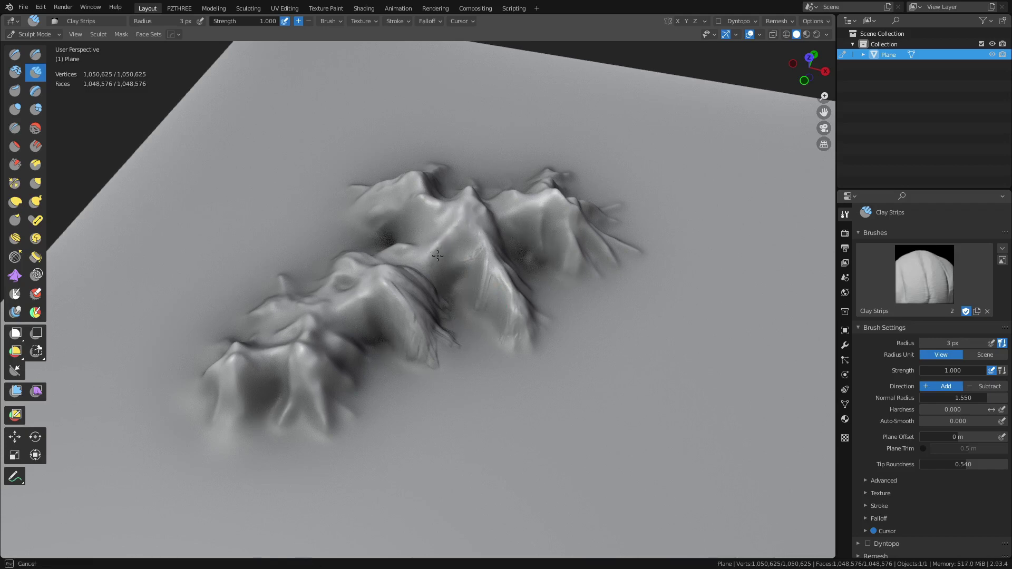
{"action": "left_click_drag", "start_coordinate": [423, 258], "coordinate": [434, 263]}
- Cover the main peak's inner flank and the hollow below it with fine Clay Strips streaks
{"action": "mouse_move", "coordinate": [434, 264]}
{"action": "middle_mouse_down"}
{"action": "mouse_move", "coordinate": [454, 259]}
{"action": "mouse_move", "coordinate": [467, 240]}
{"action": "middle_mouse_up"}
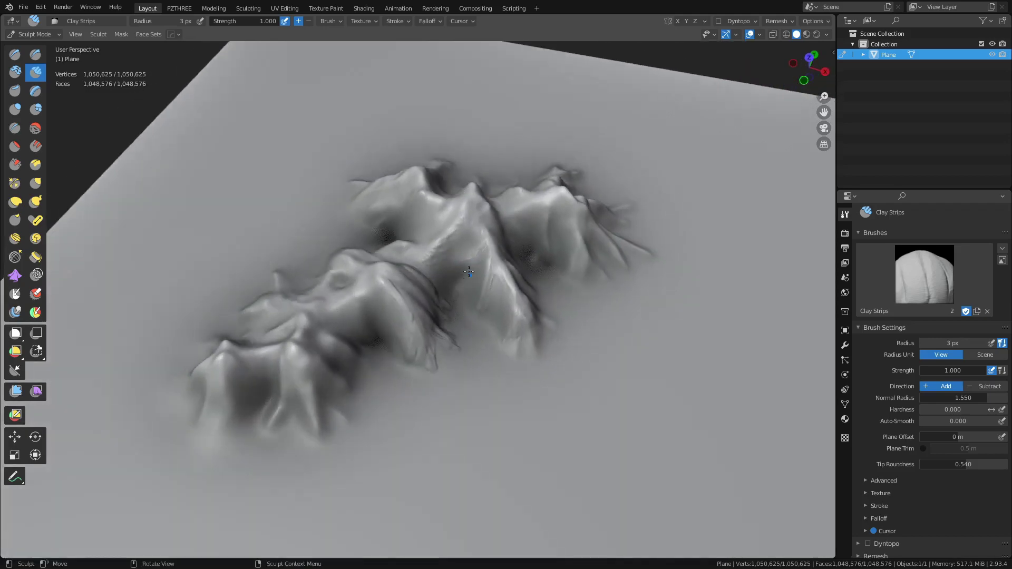
{"action": "left_click_drag", "start_coordinate": [466, 240], "coordinate": [469, 239]}
{"action": "left_click_drag", "start_coordinate": [449, 283], "coordinate": [471, 248]}
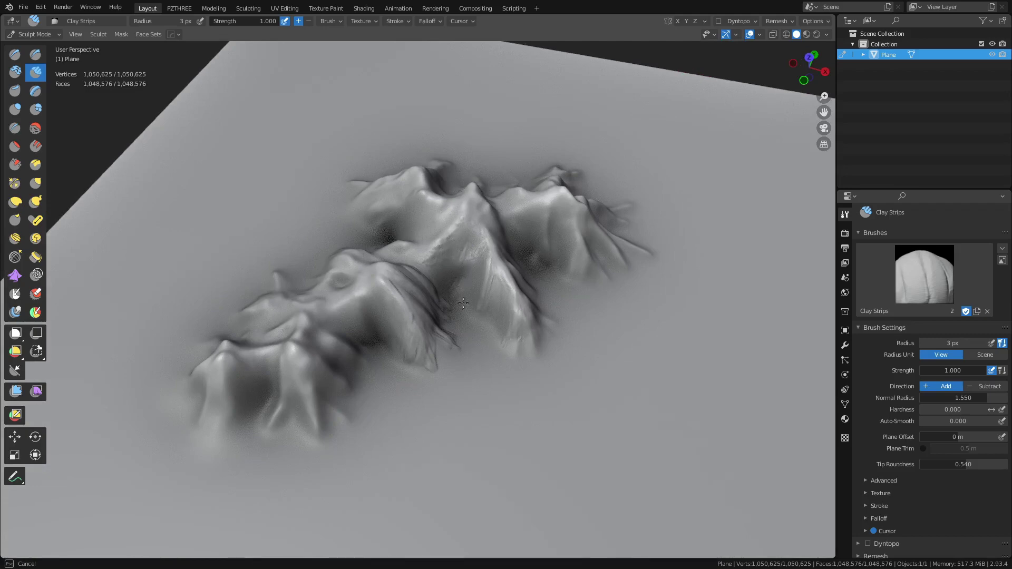
{"action": "mouse_move", "coordinate": [472, 308]}
{"action": "left_mouse_down"}
{"action": "mouse_move", "coordinate": [493, 290]}
{"action": "mouse_move", "coordinate": [486, 272]}
{"action": "left_mouse_up"}
{"action": "middle_click_drag", "start_coordinate": [483, 279], "coordinate": [446, 283]}
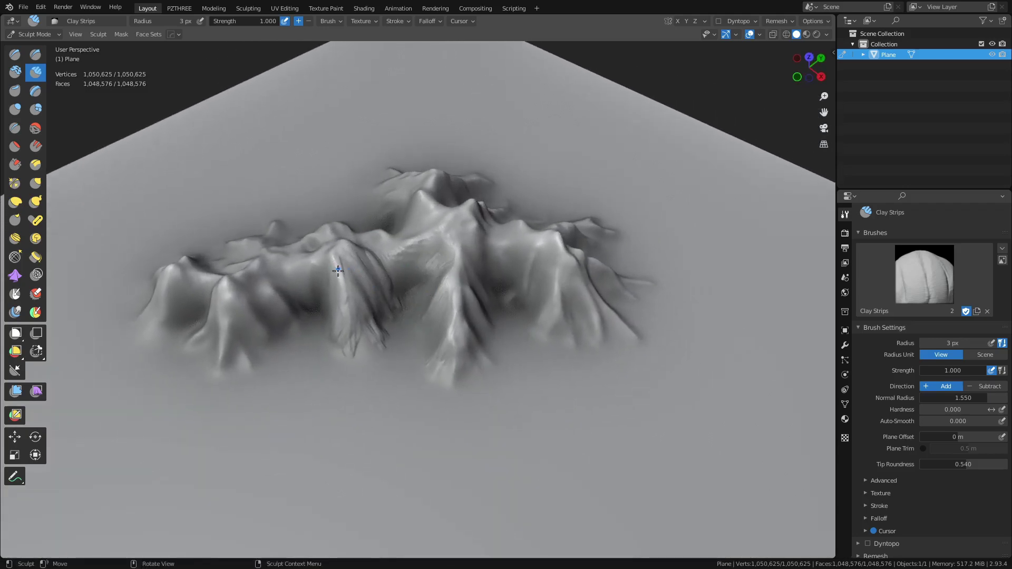
- Add fine 3 px streaks down the face of the middle spur
{"action": "middle_click_drag", "start_coordinate": [338, 271], "coordinate": [354, 257]}
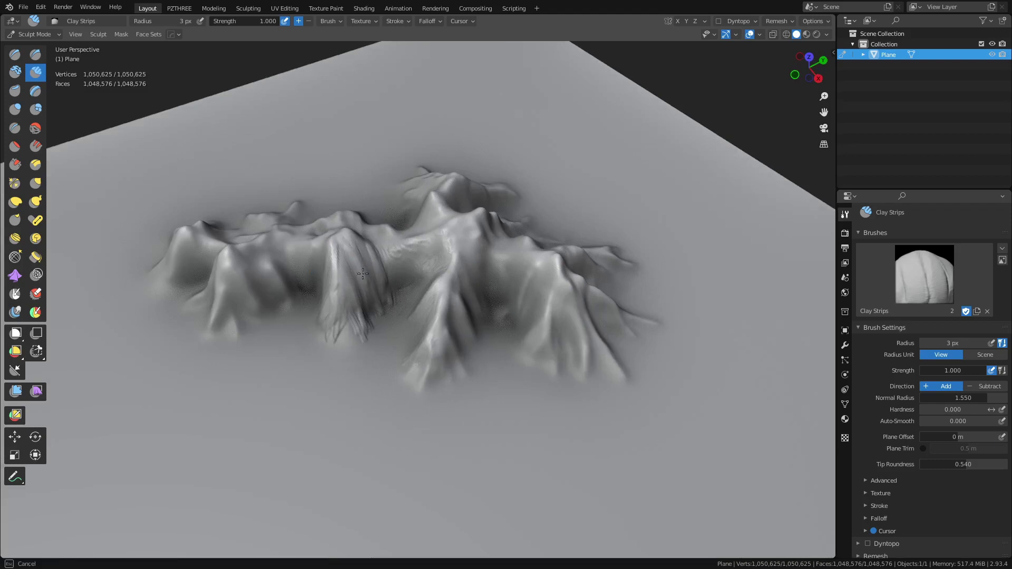
{"action": "mouse_move", "coordinate": [364, 260]}
{"action": "left_mouse_down"}
{"action": "mouse_move", "coordinate": [369, 284]}
{"action": "mouse_move", "coordinate": [361, 256]}
{"action": "mouse_move", "coordinate": [368, 267]}
{"action": "left_mouse_up"}
{"action": "mouse_move", "coordinate": [375, 289]}
{"action": "middle_mouse_down"}
{"action": "mouse_move", "coordinate": [274, 227]}
{"action": "mouse_move", "coordinate": [55, 127]}
{"action": "middle_mouse_up"}
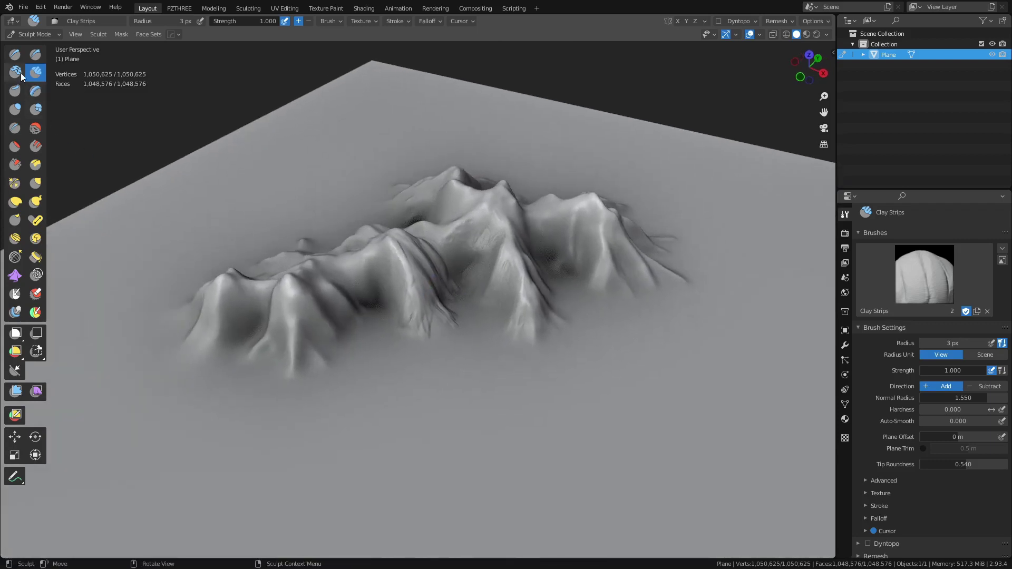
- Switch through the Clay brush to Draw Sharp and try it at 3 px on the slope beside the middle spur
{"action": "left_click", "coordinate": [331, 20]}
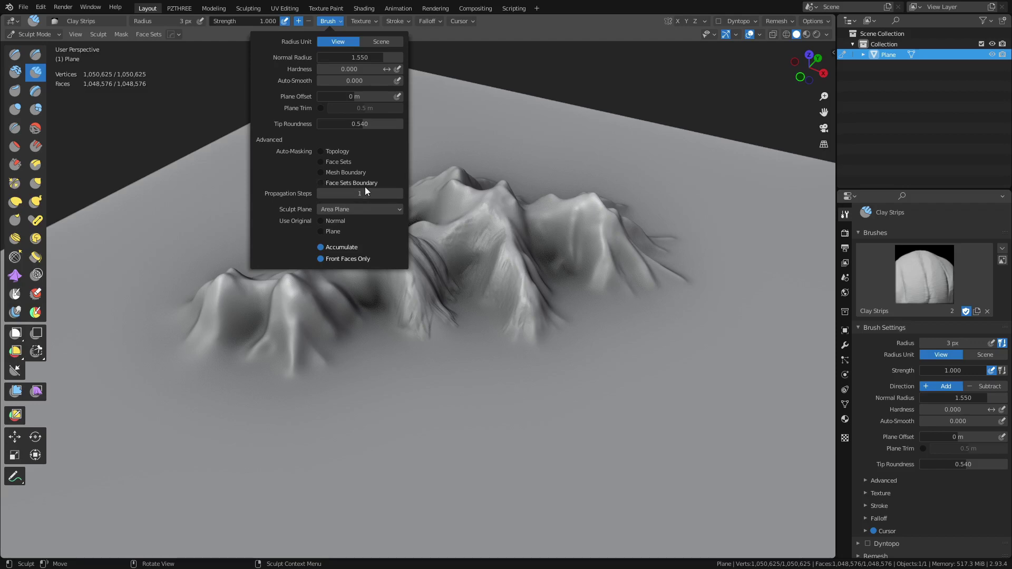
{"action": "left_click", "coordinate": [15, 72]}
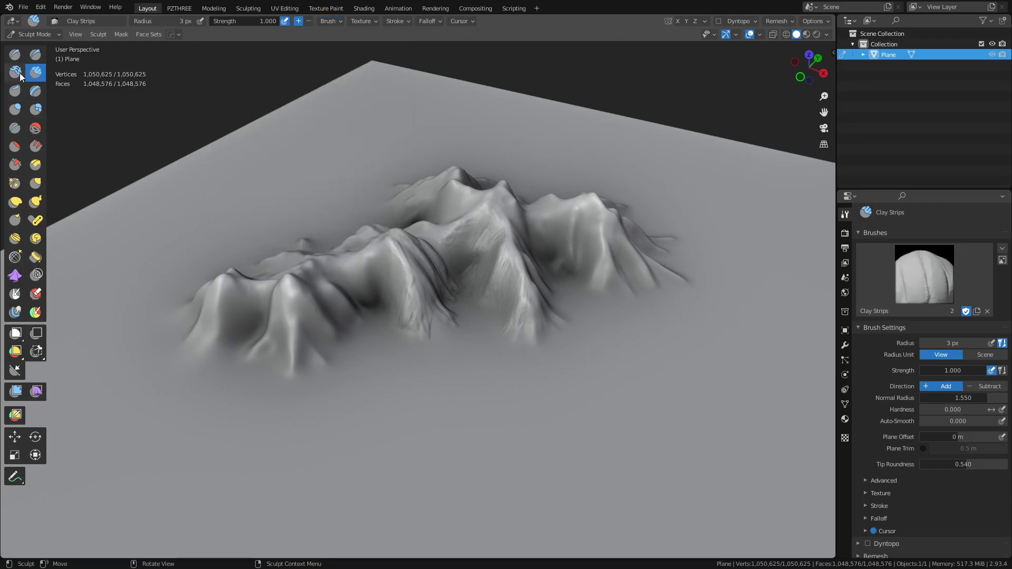
{"action": "left_click", "coordinate": [332, 23]}
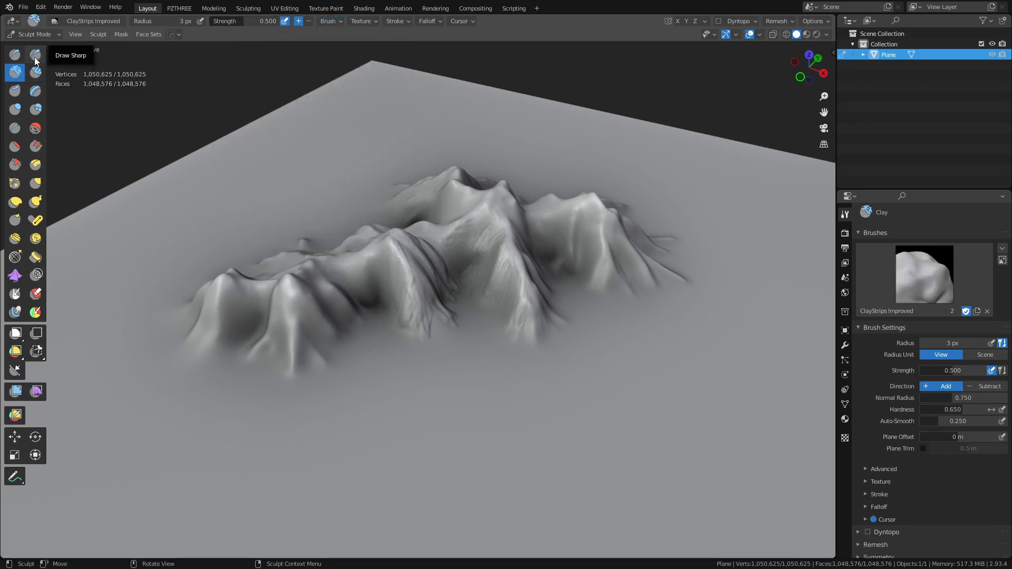
{"action": "left_click", "coordinate": [34, 58]}
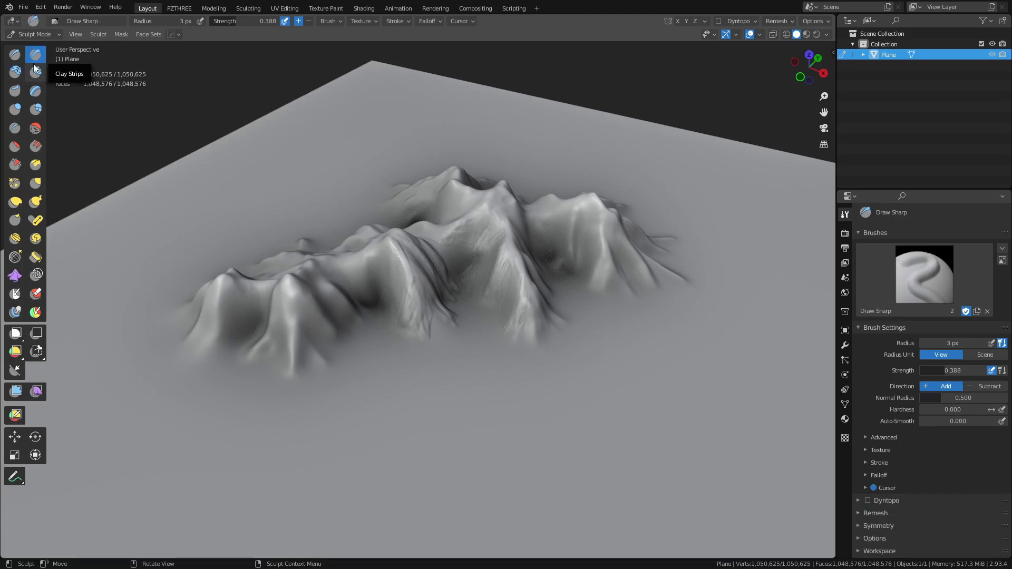
{"action": "left_click_drag", "start_coordinate": [362, 266], "coordinate": [388, 259]}
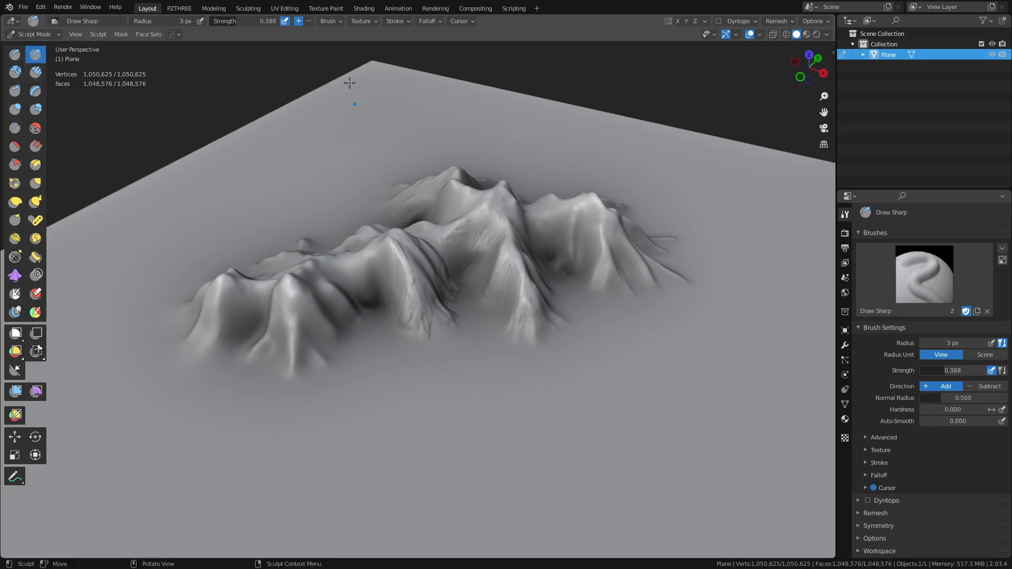
- Switch to the Draw brush and stroke fine lines on the slope beside the middle spur
{"action": "left_click", "coordinate": [14, 54]}
{"action": "left_click_drag", "start_coordinate": [360, 271], "coordinate": [367, 258]}
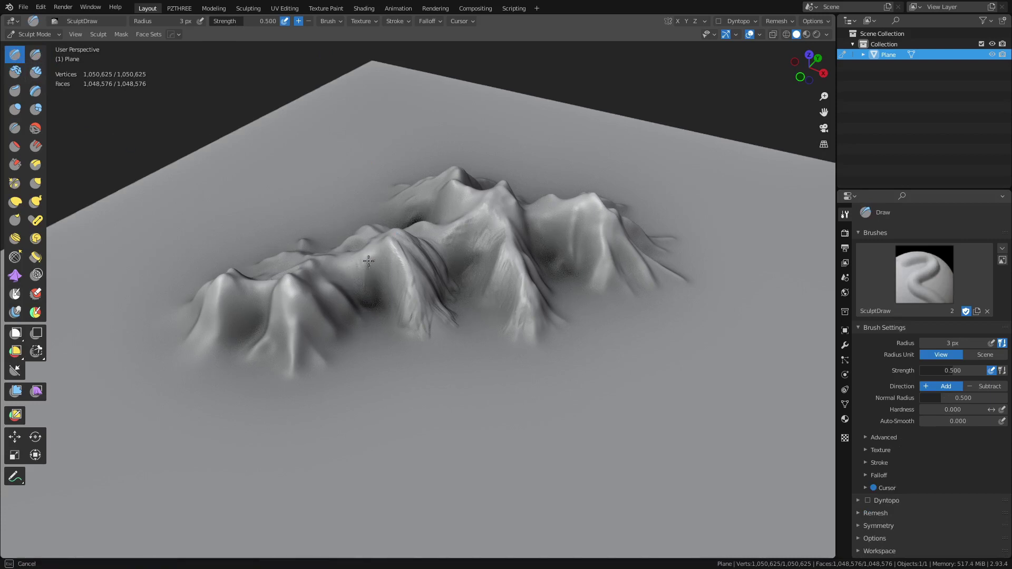
{"action": "left_click_drag", "start_coordinate": [367, 290], "coordinate": [365, 285]}
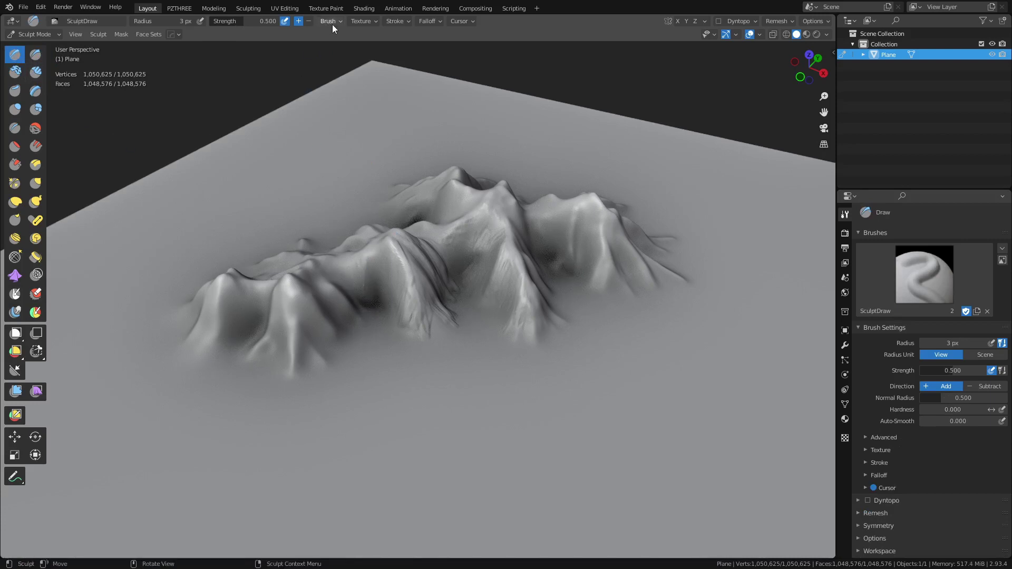
- Assign the square_50.png texture to the Draw brush and apply it to the slope beside the middle spur
{"action": "left_click", "coordinate": [360, 21]}
{"action": "left_click", "coordinate": [357, 76]}
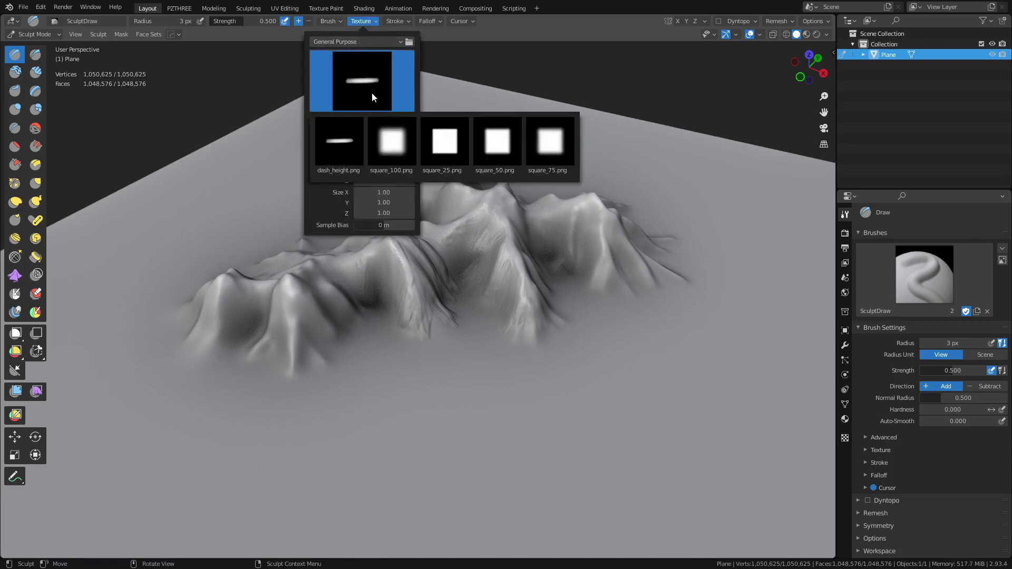
{"action": "left_click", "coordinate": [483, 153]}
{"action": "left_click", "coordinate": [365, 265]}
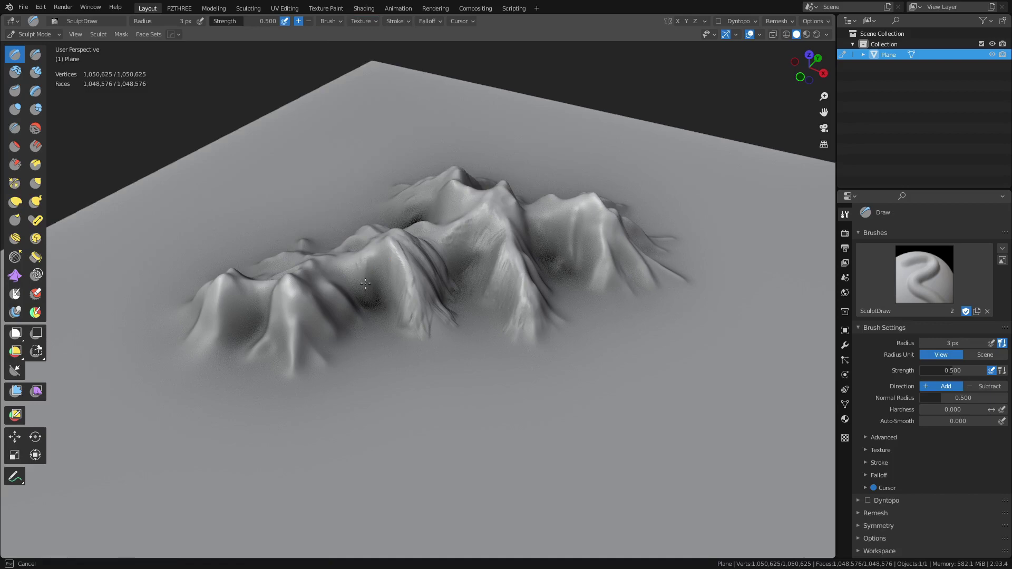
- Raise the Draw brush strength to 0.782 and roughen the slope beside the middle spur
{"action": "key", "text": "shift+f"}
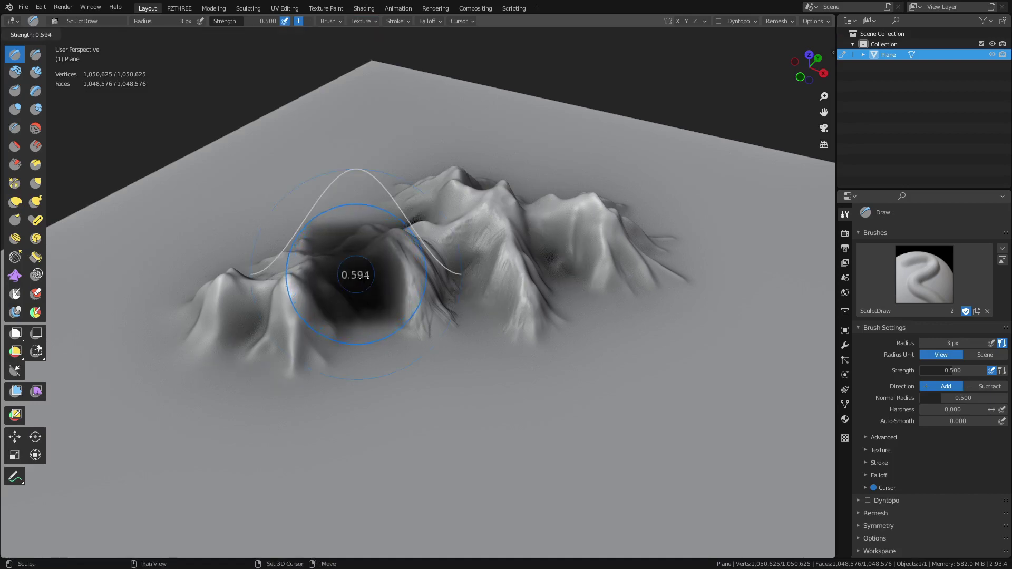
{"action": "left_click", "coordinate": [362, 281]}
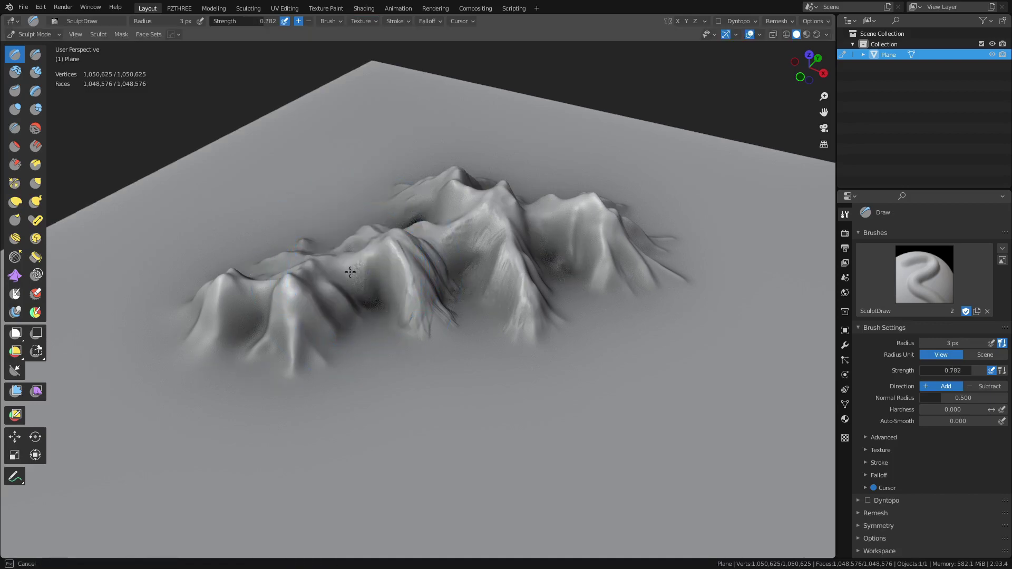
{"action": "scroll", "coordinate": [359, 276], "scroll_direction": "up", "scroll_amount": 5}
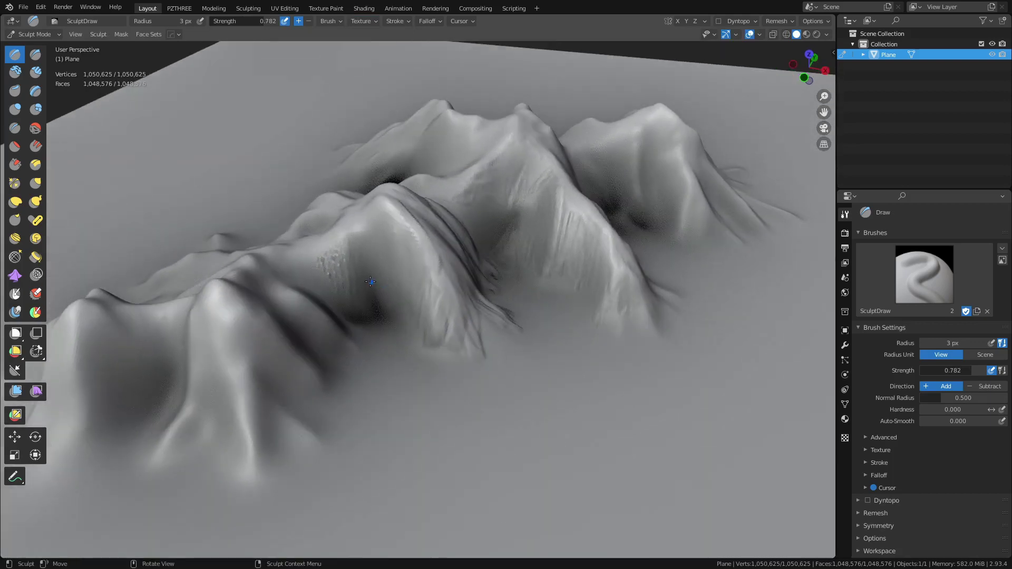
- Enlarge the Draw brush radius to 14 px and set its texture mapping to Area Plane
{"action": "key", "text": "f"}
{"action": "left_click", "coordinate": [360, 284]}
{"action": "left_click", "coordinate": [365, 22]}
{"action": "left_click", "coordinate": [367, 133]}
{"action": "left_click", "coordinate": [371, 156]}
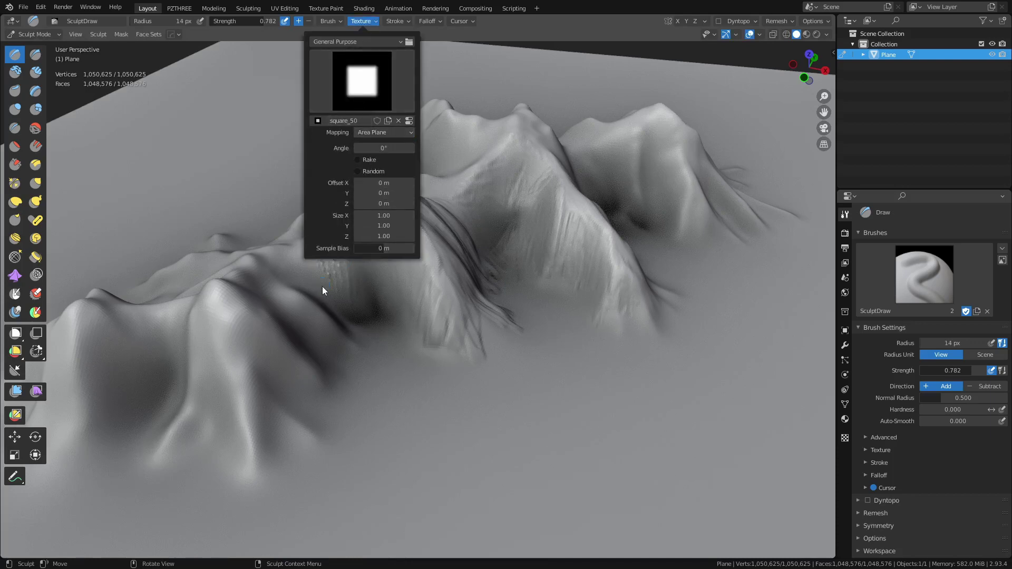
- Roughen the slope beside the middle spur with the textured Draw brush, reducing its radius to 10 px
{"action": "mouse_move", "coordinate": [335, 255]}
{"action": "left_mouse_down"}
{"action": "mouse_move", "coordinate": [339, 271]}
{"action": "mouse_move", "coordinate": [356, 240]}
{"action": "left_mouse_up"}
{"action": "key", "text": "bracketleft"}
{"action": "key", "text": "bracketleft"}
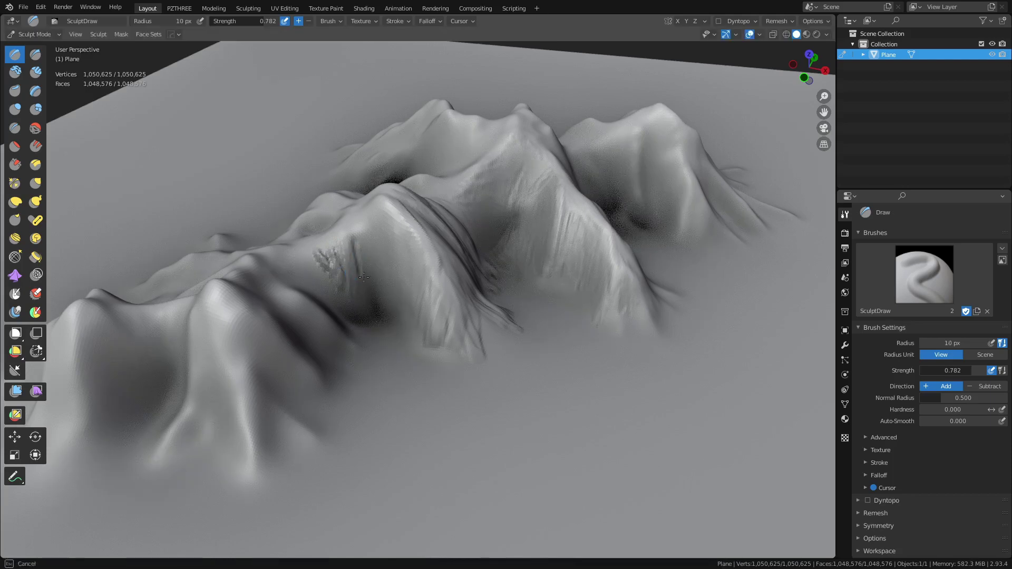
{"action": "mouse_move", "coordinate": [363, 276]}
{"action": "left_mouse_down"}
{"action": "mouse_move", "coordinate": [350, 251]}
{"action": "mouse_move", "coordinate": [364, 260]}
{"action": "mouse_move", "coordinate": [375, 240]}
{"action": "mouse_move", "coordinate": [404, 260]}
{"action": "mouse_move", "coordinate": [386, 284]}
{"action": "mouse_move", "coordinate": [368, 243]}
{"action": "mouse_move", "coordinate": [356, 272]}
{"action": "left_mouse_up"}
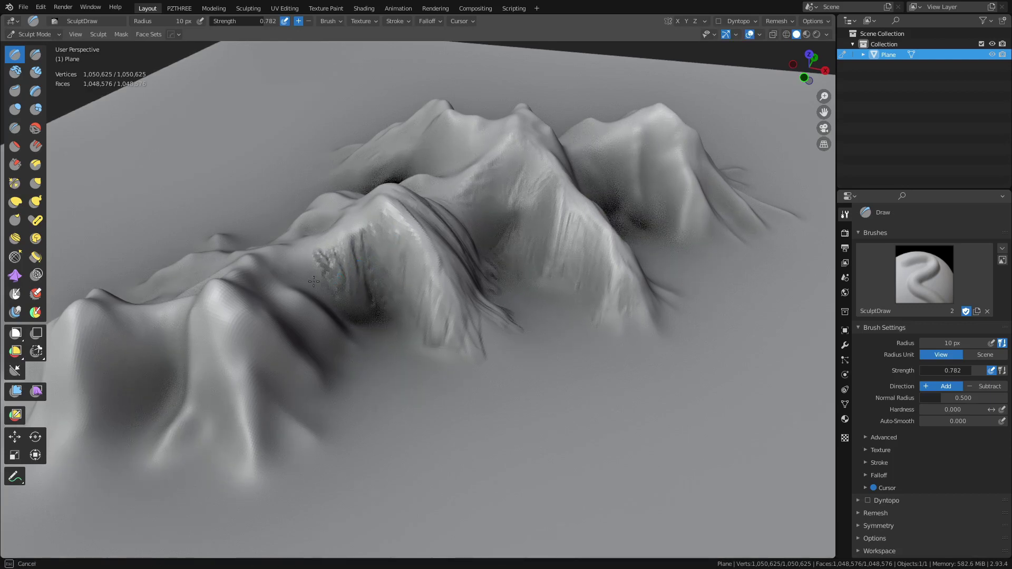
- Lower the Draw brush strength to 0.582, set its radius to 20 px and stroke the slope towards the neighbouring second spur
{"action": "mouse_move", "coordinate": [295, 266]}
{"action": "middle_mouse_down"}
{"action": "mouse_move", "coordinate": [253, 265]}
{"action": "mouse_move", "coordinate": [350, 282]}
{"action": "middle_mouse_up"}
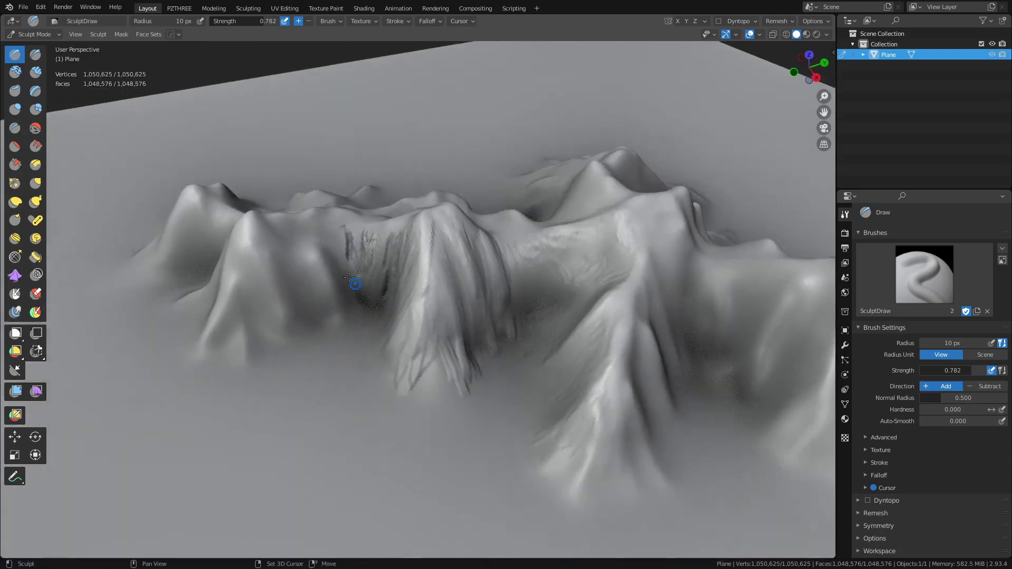
{"action": "key", "text": "shift+f"}
{"action": "left_click", "coordinate": [325, 270]}
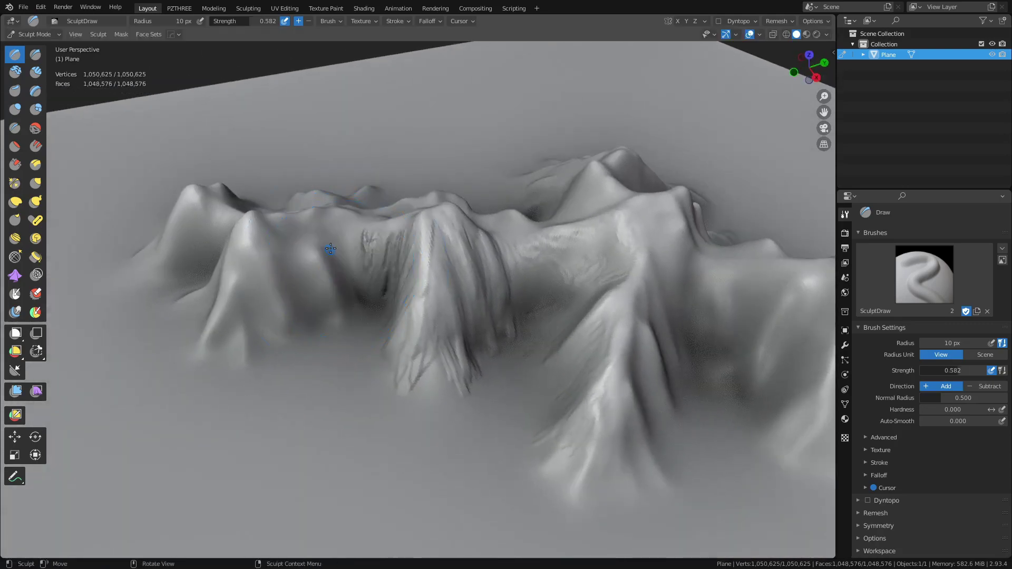
{"action": "key", "text": "f"}
{"action": "left_click", "coordinate": [338, 253]}
{"action": "mouse_move", "coordinate": [343, 244]}
{"action": "left_mouse_down"}
{"action": "mouse_move", "coordinate": [340, 282]}
{"action": "mouse_move", "coordinate": [355, 266]}
{"action": "mouse_move", "coordinate": [353, 243]}
{"action": "mouse_move", "coordinate": [324, 262]}
{"action": "mouse_move", "coordinate": [335, 289]}
{"action": "mouse_move", "coordinate": [296, 275]}
{"action": "mouse_move", "coordinate": [299, 251]}
{"action": "mouse_move", "coordinate": [314, 310]}
{"action": "left_mouse_up"}
- Turn on pressure sensitivity for the brush radius and roughen the valley and flank between the middle and second spurs
{"action": "left_click", "coordinate": [201, 22]}
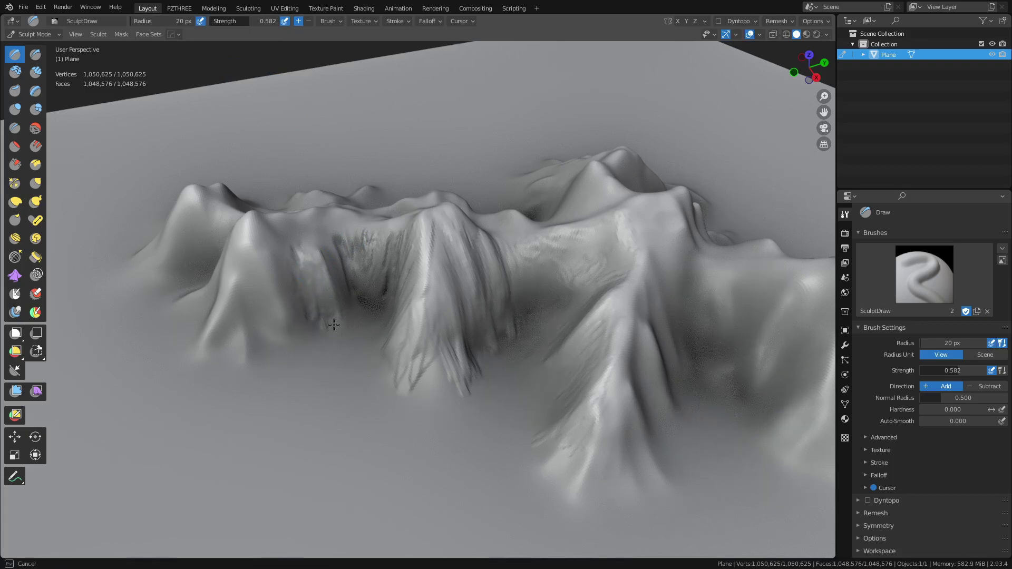
{"action": "left_click_drag", "start_coordinate": [337, 268], "coordinate": [326, 265]}
{"action": "mouse_move", "coordinate": [345, 307]}
{"action": "left_mouse_down"}
{"action": "mouse_move", "coordinate": [266, 295]}
{"action": "mouse_move", "coordinate": [257, 224]}
{"action": "left_mouse_up"}
{"action": "mouse_move", "coordinate": [281, 314]}
{"action": "left_mouse_down"}
{"action": "mouse_move", "coordinate": [239, 273]}
{"action": "mouse_move", "coordinate": [225, 317]}
{"action": "mouse_move", "coordinate": [247, 321]}
{"action": "mouse_move", "coordinate": [249, 306]}
{"action": "left_mouse_up"}
- Smooth the whole terrain using the Mesh Filter with the Smooth filter type
{"action": "mouse_move", "coordinate": [249, 306]}
{"action": "middle_mouse_down"}
{"action": "mouse_move", "coordinate": [455, 299]}
{"action": "mouse_move", "coordinate": [490, 274]}
{"action": "mouse_move", "coordinate": [369, 321]}
{"action": "mouse_move", "coordinate": [356, 343]}
{"action": "middle_mouse_up"}
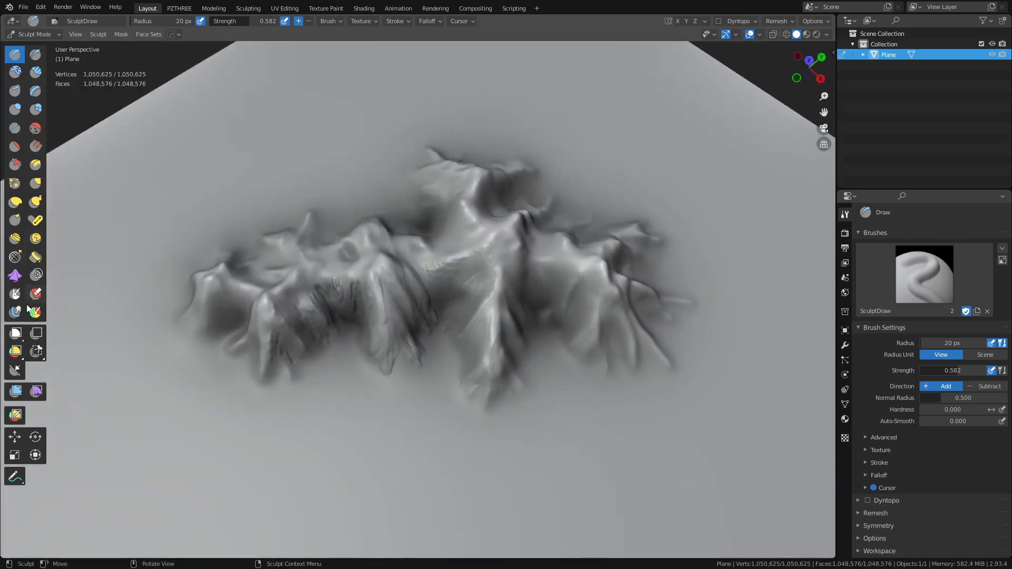
{"action": "left_click", "coordinate": [15, 390]}
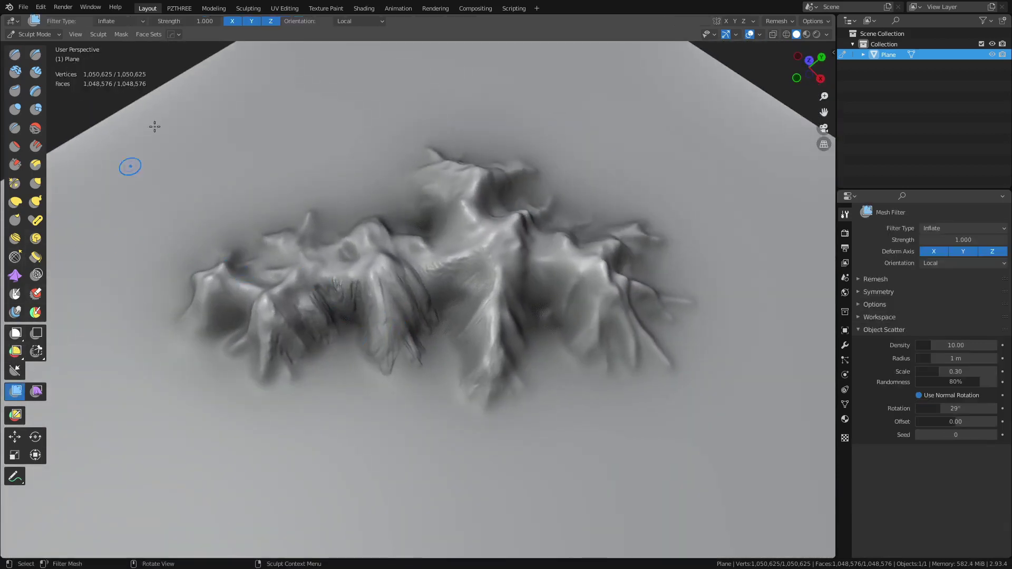
{"action": "left_click", "coordinate": [124, 22]}
{"action": "left_click", "coordinate": [125, 31]}
{"action": "middle_click_drag", "start_coordinate": [535, 305], "coordinate": [475, 294]}
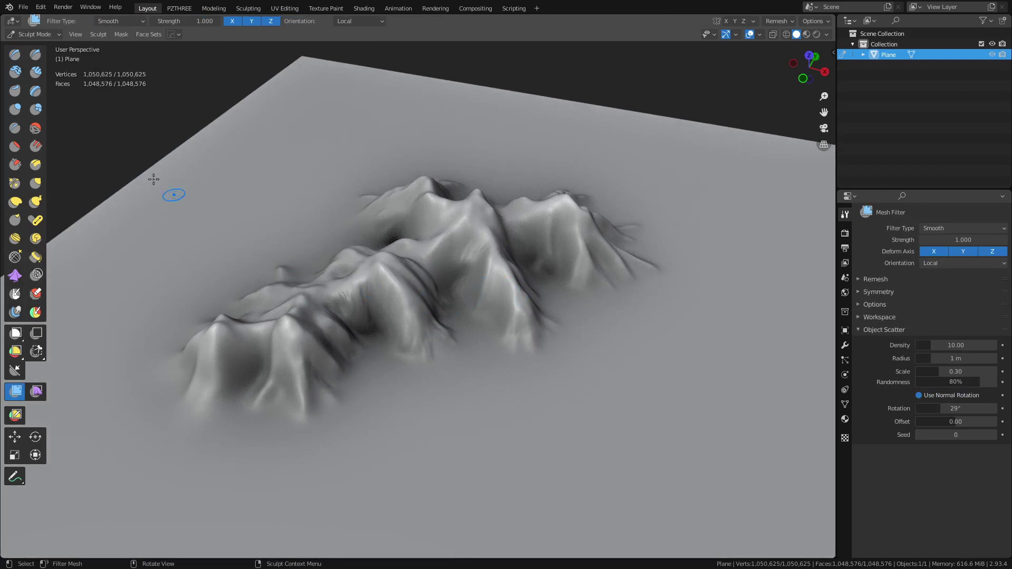
- Switch back to the Draw brush and test strokes on the middle spur, enlarging the radius to 49 px
{"action": "key", "text": "x"}
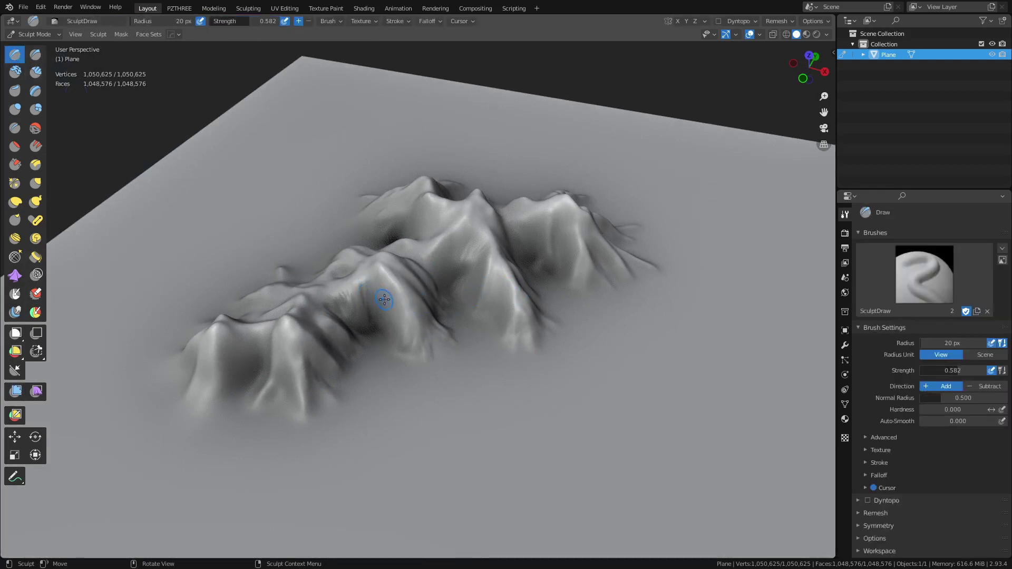
{"action": "mouse_move", "coordinate": [384, 300]}
{"action": "left_mouse_down"}
{"action": "mouse_move", "coordinate": [362, 300]}
{"action": "mouse_move", "coordinate": [381, 286]}
{"action": "mouse_move", "coordinate": [369, 296]}
{"action": "mouse_move", "coordinate": [381, 293]}
{"action": "mouse_move", "coordinate": [378, 315]}
{"action": "mouse_move", "coordinate": [396, 302]}
{"action": "mouse_move", "coordinate": [406, 330]}
{"action": "left_mouse_up"}
{"action": "key", "text": "bracketleft"}
{"action": "key", "text": "f"}
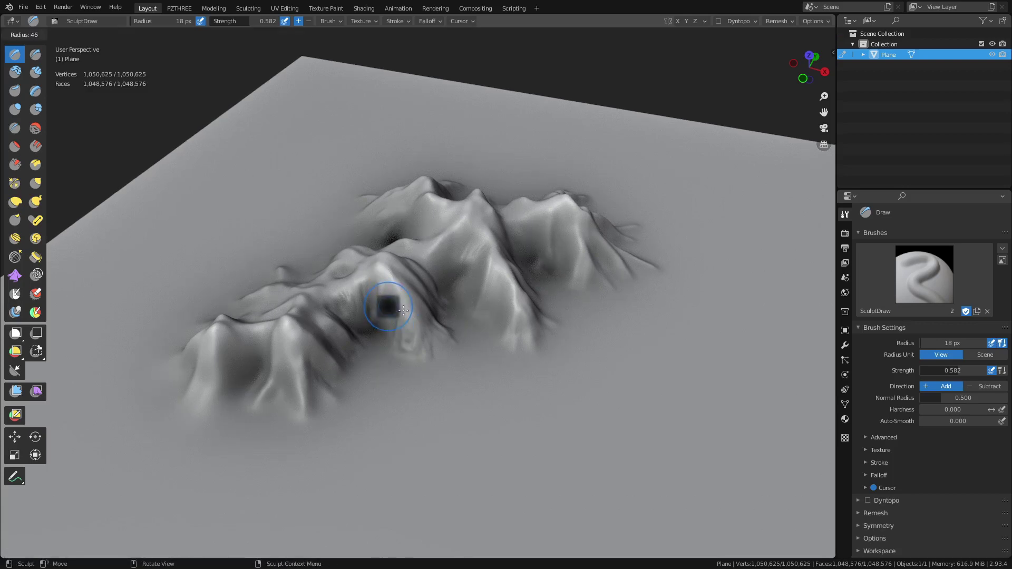
{"action": "left_click", "coordinate": [405, 311]}
{"action": "middle_click_drag", "start_coordinate": [404, 302], "coordinate": [398, 321]}
{"action": "left_click_drag", "start_coordinate": [385, 290], "coordinate": [393, 317]}
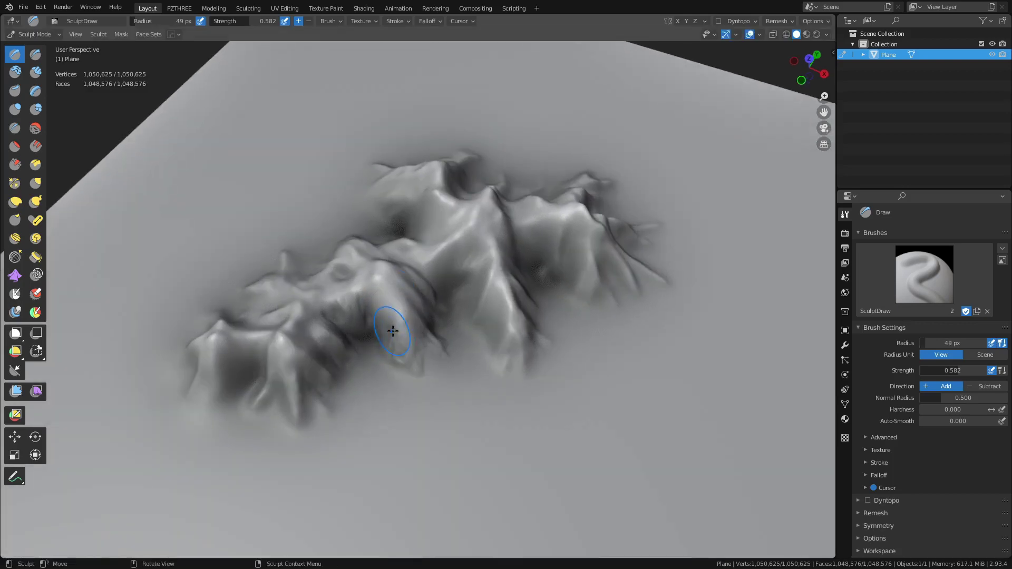
{"action": "middle_click_drag", "start_coordinate": [393, 331], "coordinate": [405, 307]}
- Set the Draw brush radius to 18 px and roughen the middle mountain's front spur and summit
{"action": "key", "text": "f"}
{"action": "left_click", "coordinate": [391, 312]}
{"action": "left_click_drag", "start_coordinate": [389, 290], "coordinate": [389, 297]}
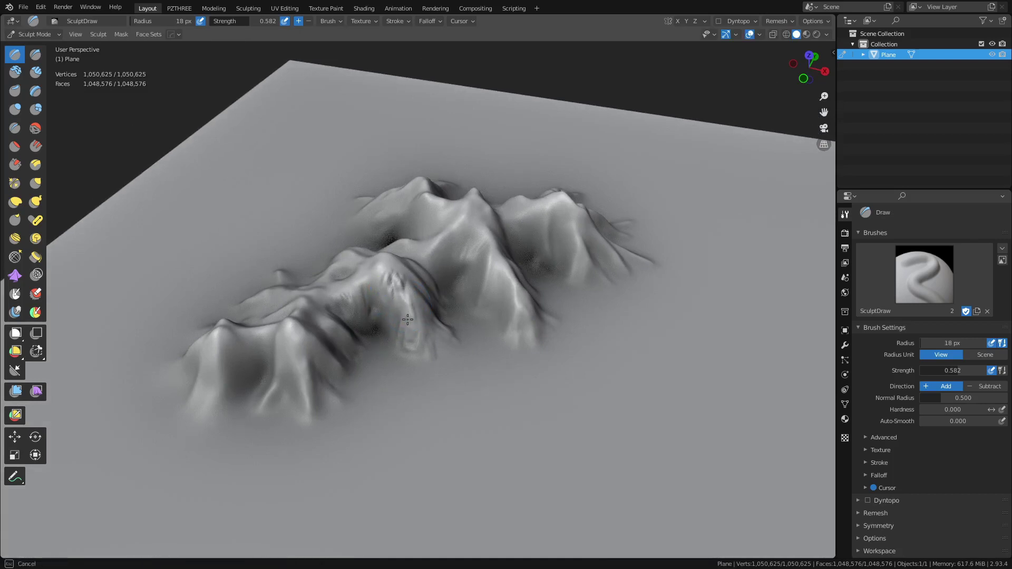
{"action": "mouse_move", "coordinate": [415, 298]}
{"action": "middle_mouse_down"}
{"action": "mouse_move", "coordinate": [378, 284]}
{"action": "mouse_move", "coordinate": [417, 245]}
{"action": "middle_mouse_up"}
{"action": "left_click_drag", "start_coordinate": [425, 254], "coordinate": [423, 257]}
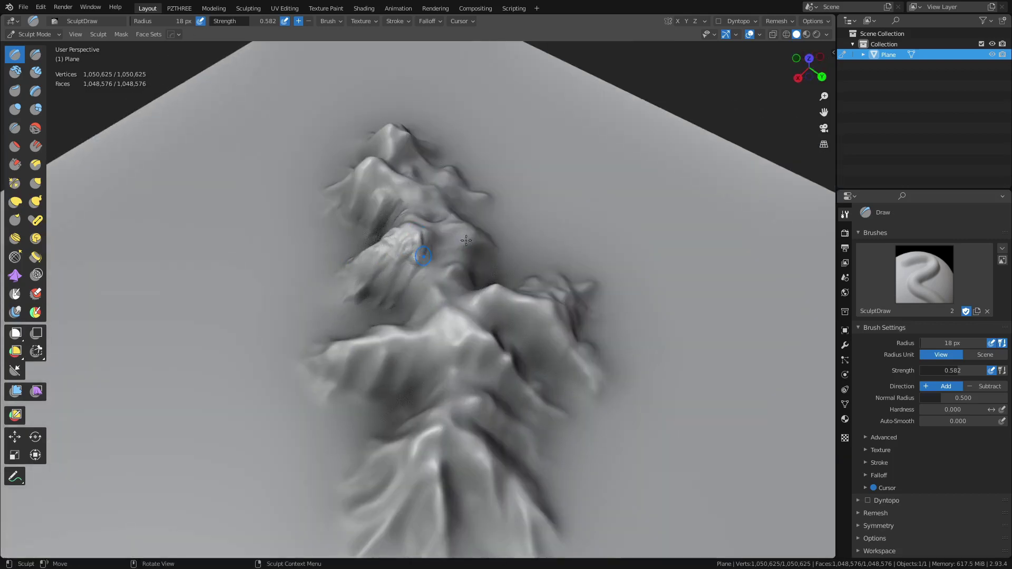
- Roughen the crest and back slope of the middle mountain with textured Draw strokes
{"action": "middle_click_drag", "start_coordinate": [423, 256], "coordinate": [336, 293]}
{"action": "left_click_drag", "start_coordinate": [449, 317], "coordinate": [455, 304]}
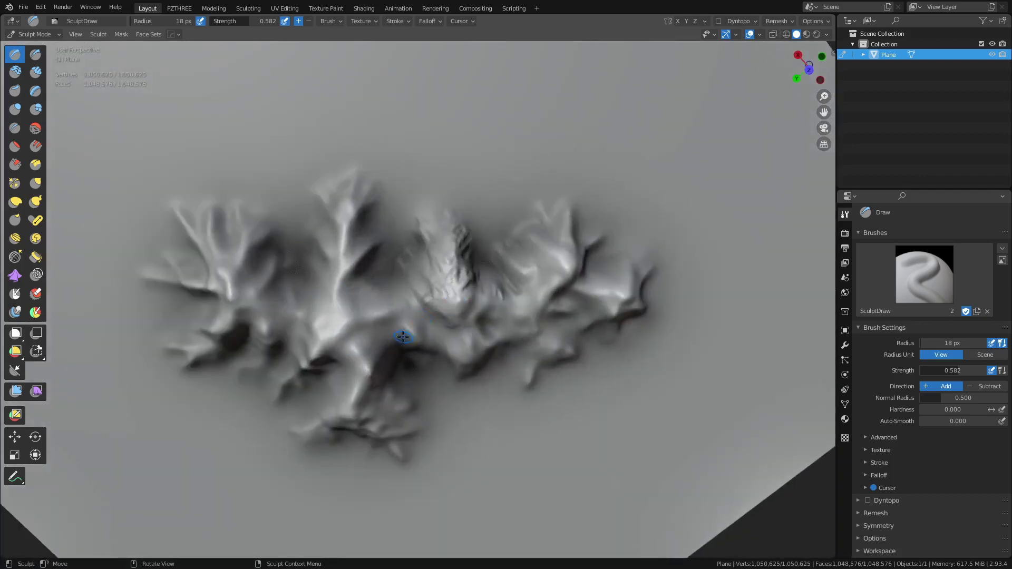
{"action": "middle_click_drag", "start_coordinate": [403, 336], "coordinate": [372, 316]}
{"action": "mouse_move", "coordinate": [433, 272]}
{"action": "middle_mouse_down"}
{"action": "mouse_move", "coordinate": [445, 310]}
{"action": "mouse_move", "coordinate": [410, 296]}
{"action": "middle_mouse_up"}
{"action": "left_click_drag", "start_coordinate": [424, 306], "coordinate": [447, 342]}
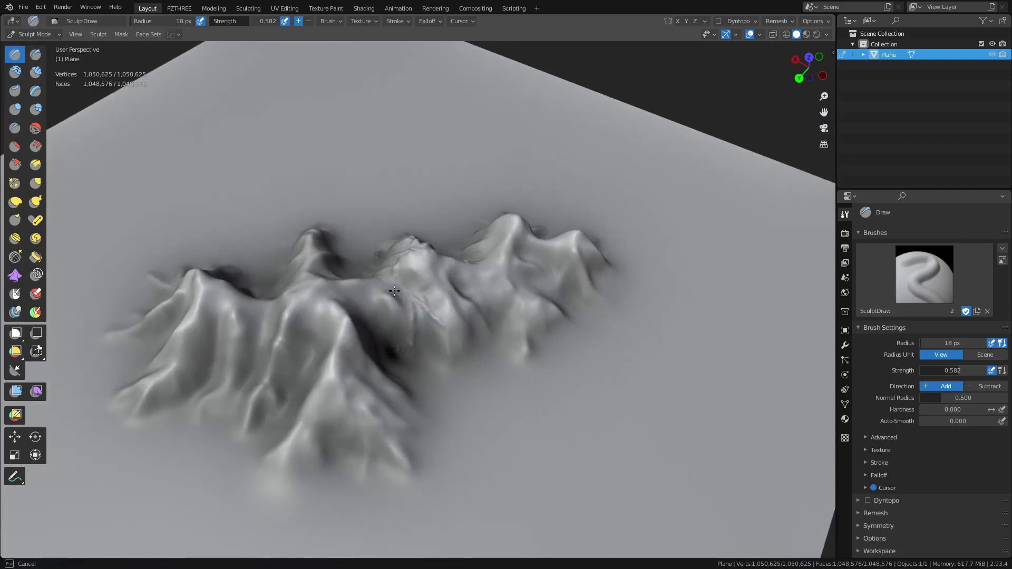
{"action": "mouse_move", "coordinate": [401, 323]}
{"action": "left_mouse_down"}
{"action": "mouse_move", "coordinate": [401, 337]}
{"action": "mouse_move", "coordinate": [371, 294]}
{"action": "left_mouse_up"}
- Extend the rough texture over the back slopes from the middle mountain to the lower end of the range
{"action": "middle_click_drag", "start_coordinate": [403, 298], "coordinate": [415, 332]}
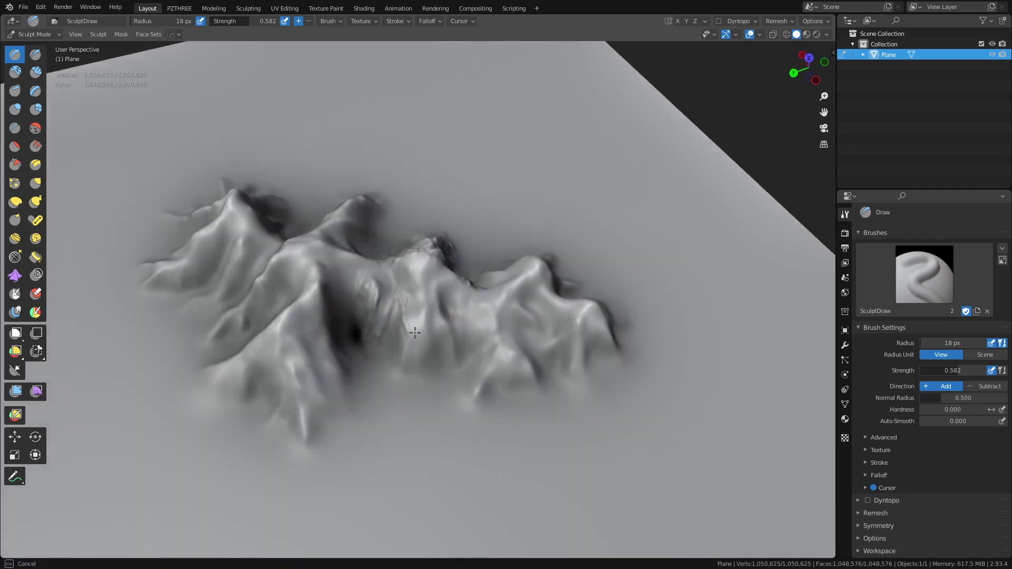
{"action": "mouse_move", "coordinate": [416, 293]}
{"action": "left_mouse_down"}
{"action": "mouse_move", "coordinate": [418, 255]}
{"action": "mouse_move", "coordinate": [407, 267]}
{"action": "mouse_move", "coordinate": [440, 316]}
{"action": "mouse_move", "coordinate": [417, 285]}
{"action": "mouse_move", "coordinate": [411, 305]}
{"action": "mouse_move", "coordinate": [425, 336]}
{"action": "mouse_move", "coordinate": [462, 292]}
{"action": "mouse_move", "coordinate": [481, 317]}
{"action": "mouse_move", "coordinate": [493, 284]}
{"action": "mouse_move", "coordinate": [473, 291]}
{"action": "mouse_move", "coordinate": [495, 291]}
{"action": "mouse_move", "coordinate": [508, 273]}
{"action": "mouse_move", "coordinate": [543, 311]}
{"action": "mouse_move", "coordinate": [500, 318]}
{"action": "mouse_move", "coordinate": [518, 336]}
{"action": "left_mouse_up"}
{"action": "scroll", "coordinate": [477, 314], "scroll_direction": "down", "scroll_amount": 2}
{"action": "middle_click_drag", "start_coordinate": [537, 326], "coordinate": [478, 384]}
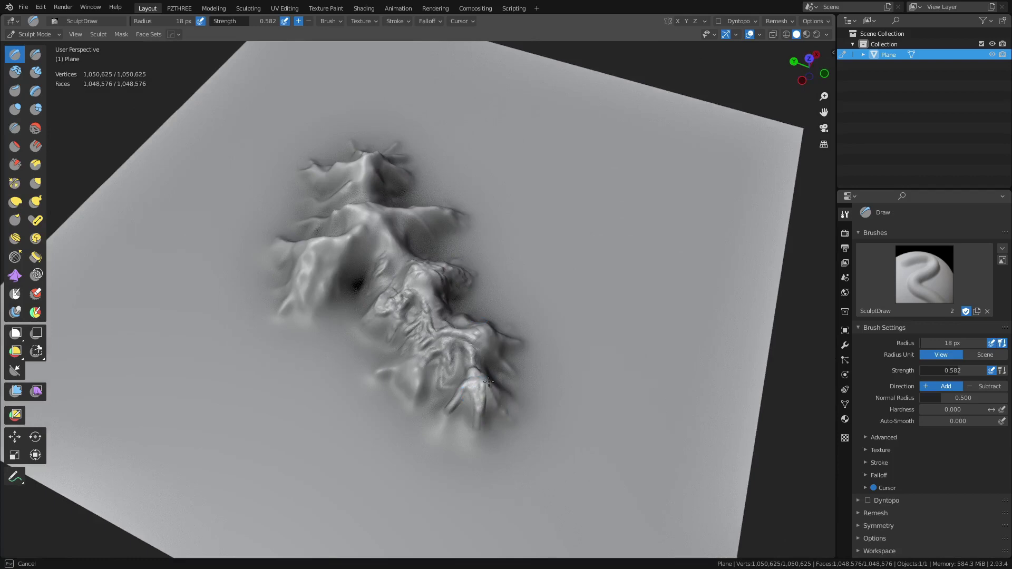
{"action": "mouse_move", "coordinate": [493, 410]}
{"action": "left_mouse_down"}
{"action": "mouse_move", "coordinate": [454, 406]}
{"action": "mouse_move", "coordinate": [465, 396]}
{"action": "mouse_move", "coordinate": [463, 405]}
{"action": "left_mouse_up"}
{"action": "middle_click_drag", "start_coordinate": [465, 393], "coordinate": [452, 387]}
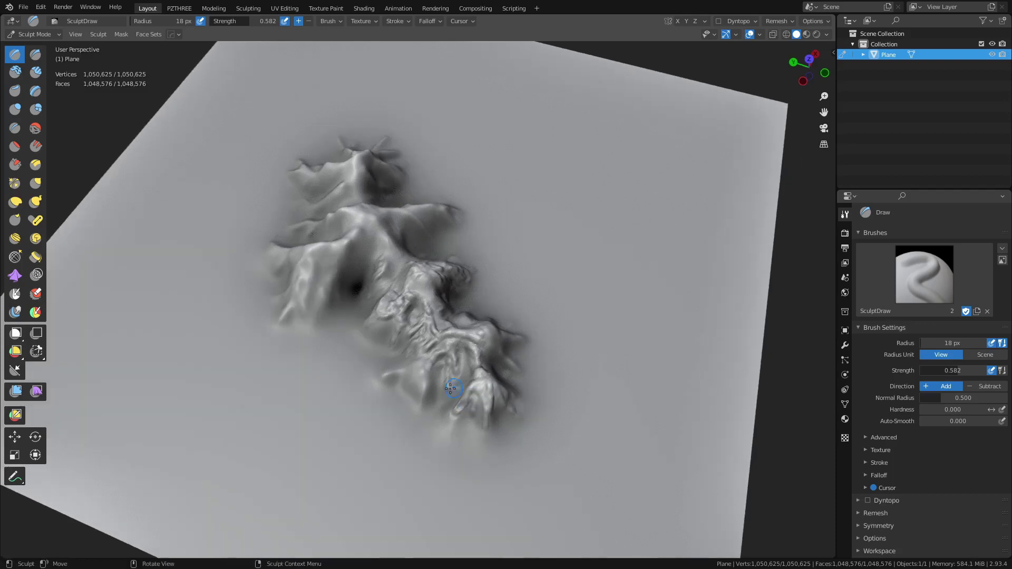
{"action": "mouse_move", "coordinate": [407, 388]}
{"action": "left_mouse_down"}
{"action": "mouse_move", "coordinate": [409, 404]}
{"action": "mouse_move", "coordinate": [420, 370]}
{"action": "mouse_move", "coordinate": [398, 372]}
{"action": "mouse_move", "coordinate": [444, 371]}
{"action": "left_mouse_up"}
{"action": "middle_click_drag", "start_coordinate": [368, 329], "coordinate": [424, 350], "text": "shift"}
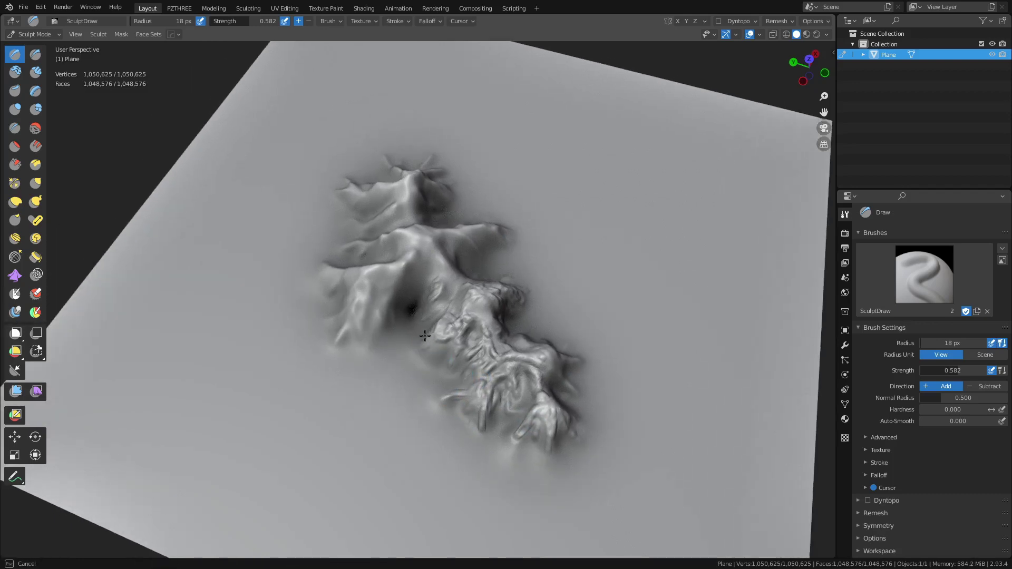
{"action": "left_click_drag", "start_coordinate": [431, 362], "coordinate": [467, 323]}
- Roughen the front valley face between the middle and second spurs and the second spur's front slope
{"action": "middle_click_drag", "start_coordinate": [467, 323], "coordinate": [379, 357]}
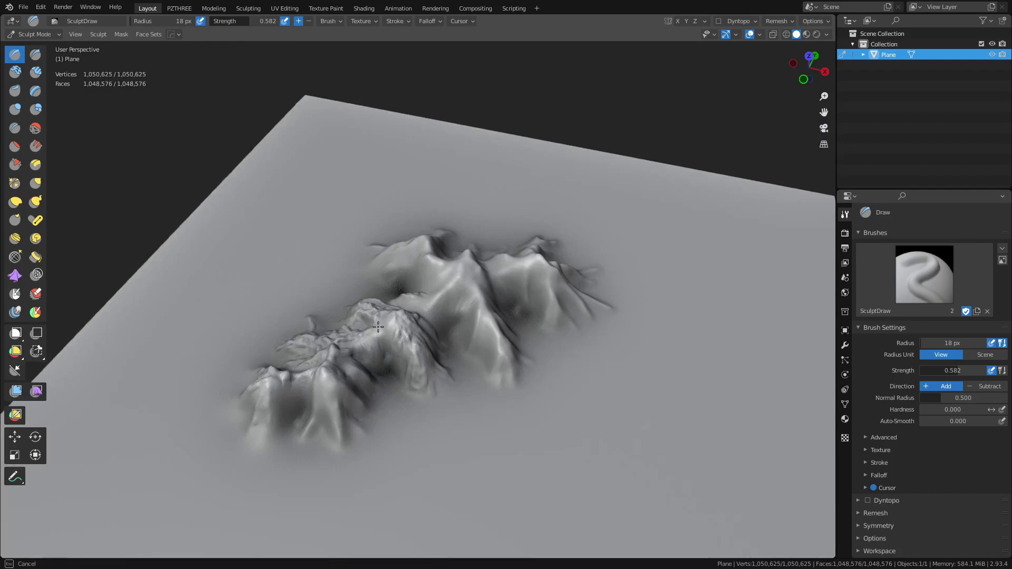
{"action": "mouse_move", "coordinate": [369, 345]}
{"action": "left_mouse_down"}
{"action": "mouse_move", "coordinate": [372, 331]}
{"action": "mouse_move", "coordinate": [407, 347]}
{"action": "left_mouse_up"}
{"action": "mouse_move", "coordinate": [315, 397]}
{"action": "left_mouse_down"}
{"action": "mouse_move", "coordinate": [323, 378]}
{"action": "mouse_move", "coordinate": [338, 414]}
{"action": "left_mouse_up"}
{"action": "middle_click_drag", "start_coordinate": [359, 414], "coordinate": [394, 422]}
{"action": "mouse_move", "coordinate": [388, 420]}
{"action": "left_mouse_down"}
{"action": "mouse_move", "coordinate": [388, 444]}
{"action": "mouse_move", "coordinate": [392, 424]}
{"action": "left_mouse_up"}
- Roughen the peak at the lower end of the range, from its summit down the front slope
{"action": "middle_click_drag", "start_coordinate": [379, 422], "coordinate": [363, 396]}
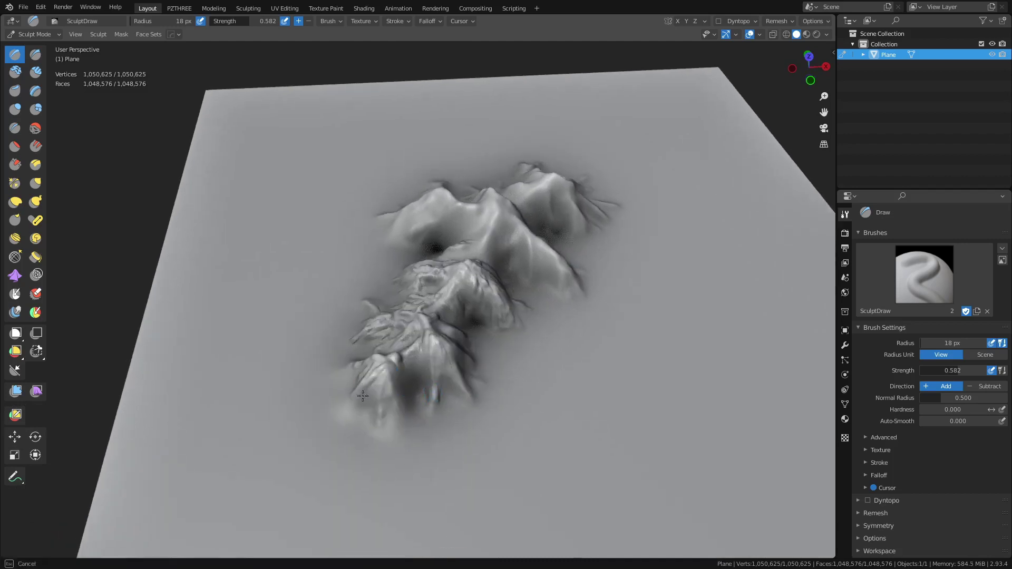
{"action": "mouse_move", "coordinate": [390, 394]}
{"action": "left_mouse_down"}
{"action": "mouse_move", "coordinate": [392, 407]}
{"action": "mouse_move", "coordinate": [371, 372]}
{"action": "left_mouse_up"}
{"action": "middle_click_drag", "start_coordinate": [371, 372], "coordinate": [304, 365]}
{"action": "mouse_move", "coordinate": [311, 350]}
{"action": "left_mouse_down"}
{"action": "mouse_move", "coordinate": [322, 353]}
{"action": "mouse_move", "coordinate": [294, 383]}
{"action": "left_mouse_up"}
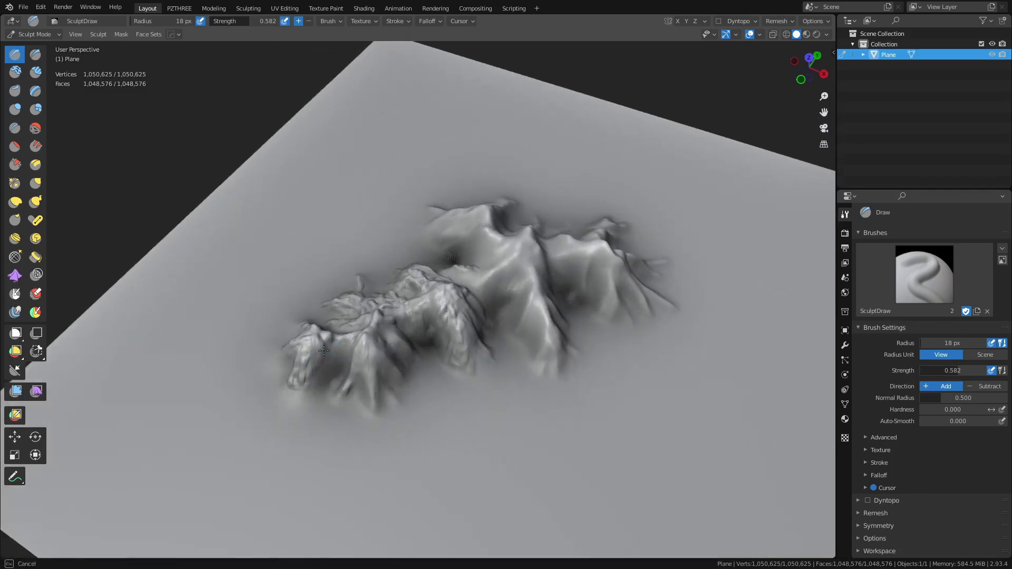
{"action": "left_click_drag", "start_coordinate": [339, 358], "coordinate": [350, 339]}
- Add textured Draw strokes to the second peak and the front of its spur
{"action": "mouse_move", "coordinate": [350, 339]}
{"action": "middle_mouse_down"}
{"action": "mouse_move", "coordinate": [359, 360]}
{"action": "mouse_move", "coordinate": [321, 359]}
{"action": "mouse_move", "coordinate": [351, 339]}
{"action": "mouse_move", "coordinate": [344, 331]}
{"action": "middle_mouse_up"}
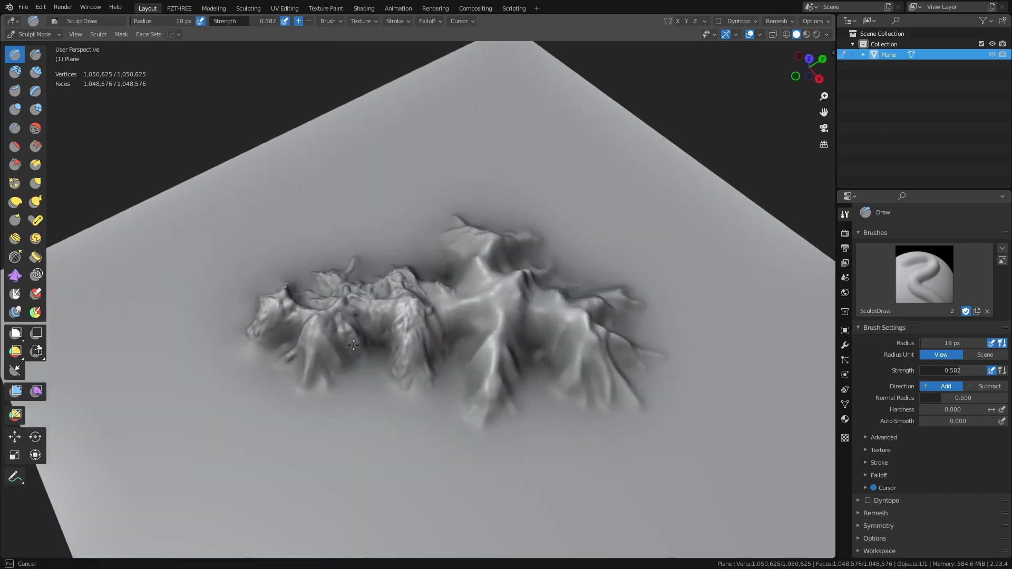
{"action": "left_click_drag", "start_coordinate": [340, 361], "coordinate": [317, 338]}
{"action": "middle_click_drag", "start_coordinate": [311, 336], "coordinate": [389, 371]}
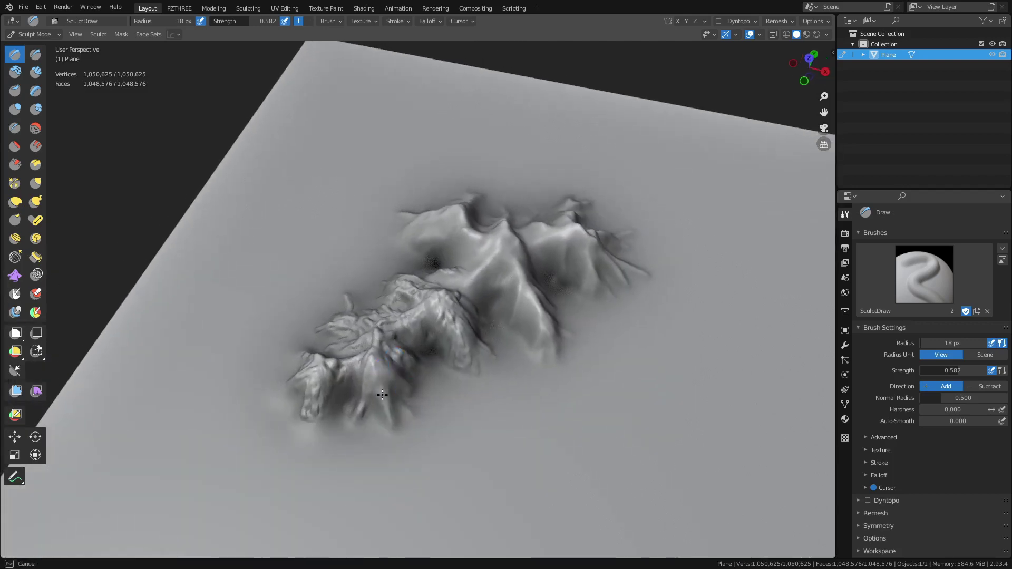
- Reduce the Draw brush radius to 11 px and add finer rocky strokes along the second spur and its flank
{"action": "mouse_move", "coordinate": [379, 375]}
{"action": "middle_mouse_down"}
{"action": "mouse_move", "coordinate": [350, 388]}
{"action": "mouse_move", "coordinate": [402, 374]}
{"action": "mouse_move", "coordinate": [400, 388]}
{"action": "mouse_move", "coordinate": [421, 396]}
{"action": "mouse_move", "coordinate": [322, 385]}
{"action": "mouse_move", "coordinate": [329, 403]}
{"action": "mouse_move", "coordinate": [372, 369]}
{"action": "mouse_move", "coordinate": [409, 388]}
{"action": "mouse_move", "coordinate": [324, 327]}
{"action": "mouse_move", "coordinate": [346, 358]}
{"action": "middle_mouse_up"}
{"action": "key", "text": "f"}
{"action": "left_click", "coordinate": [365, 384]}
{"action": "left_click_drag", "start_coordinate": [346, 357], "coordinate": [335, 324]}
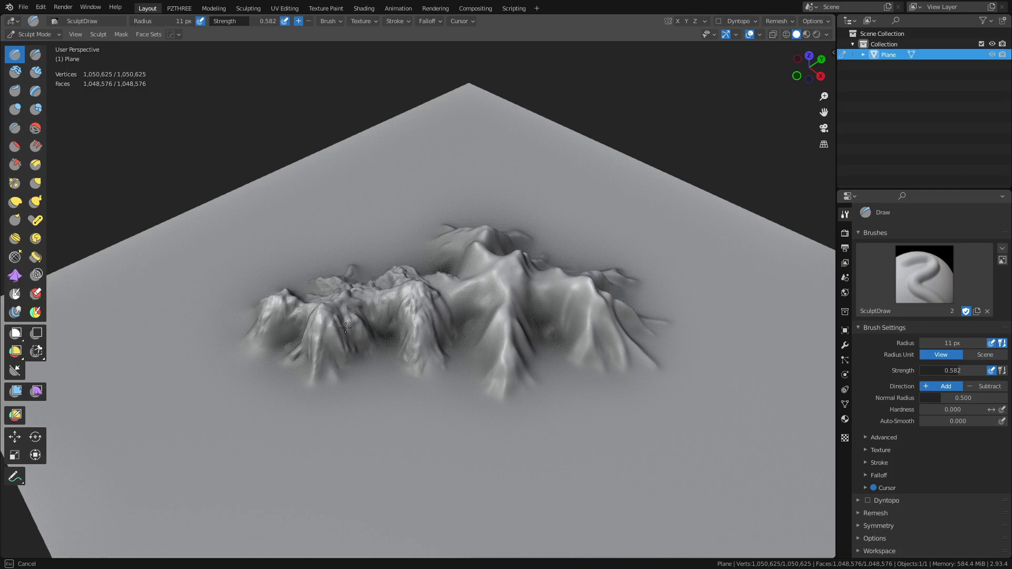
{"action": "left_click_drag", "start_coordinate": [342, 365], "coordinate": [356, 324]}
{"action": "left_click_drag", "start_coordinate": [362, 319], "coordinate": [347, 323]}
- Add fine rocky strokes to the middle spur's front face and its adjoining slopes
{"action": "middle_click_drag", "start_coordinate": [366, 336], "coordinate": [481, 334]}
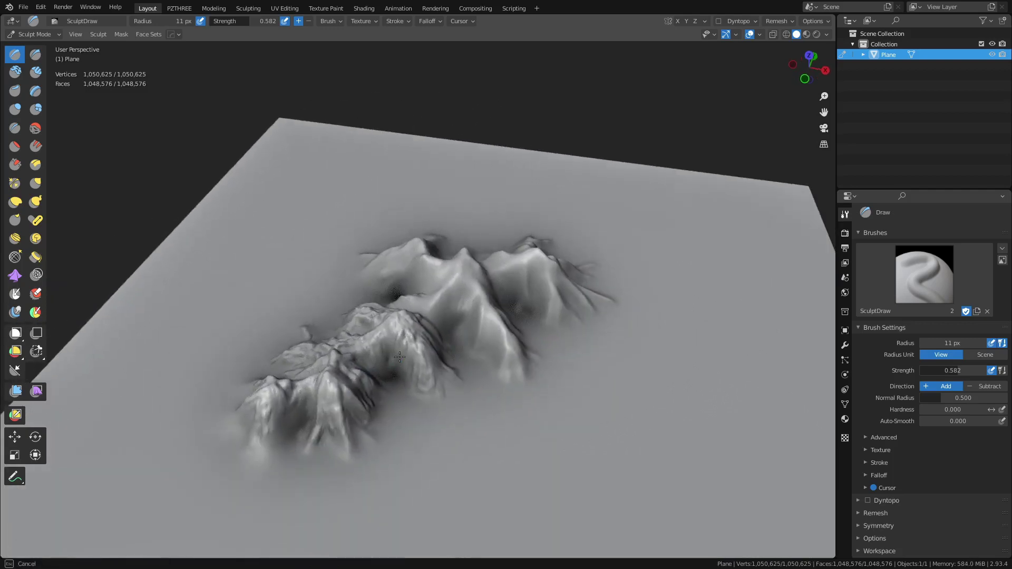
{"action": "left_click_drag", "start_coordinate": [398, 332], "coordinate": [391, 335]}
{"action": "middle_click_drag", "start_coordinate": [382, 350], "coordinate": [362, 337]}
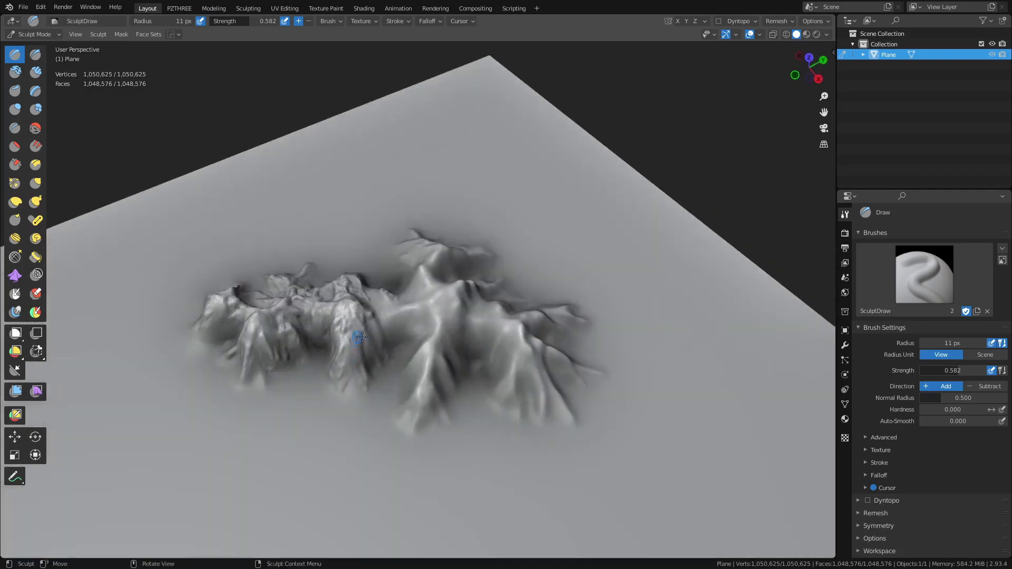
{"action": "left_click_drag", "start_coordinate": [362, 337], "coordinate": [376, 318]}
- Cover the ridge beyond the middle mountain and the tallest front spur with fine rocky streaks on both flanks
{"action": "mouse_move", "coordinate": [395, 334]}
{"action": "middle_mouse_down"}
{"action": "mouse_move", "coordinate": [420, 299]}
{"action": "mouse_move", "coordinate": [426, 315]}
{"action": "middle_mouse_up"}
{"action": "mouse_move", "coordinate": [426, 316]}
{"action": "left_mouse_down"}
{"action": "mouse_move", "coordinate": [413, 299]}
{"action": "mouse_move", "coordinate": [418, 373]}
{"action": "mouse_move", "coordinate": [407, 352]}
{"action": "mouse_move", "coordinate": [415, 326]}
{"action": "mouse_move", "coordinate": [453, 358]}
{"action": "mouse_move", "coordinate": [431, 349]}
{"action": "mouse_move", "coordinate": [439, 343]}
{"action": "mouse_move", "coordinate": [446, 385]}
{"action": "mouse_move", "coordinate": [451, 356]}
{"action": "mouse_move", "coordinate": [432, 331]}
{"action": "mouse_move", "coordinate": [418, 335]}
{"action": "left_mouse_up"}
{"action": "middle_click_drag", "start_coordinate": [418, 334], "coordinate": [378, 332]}
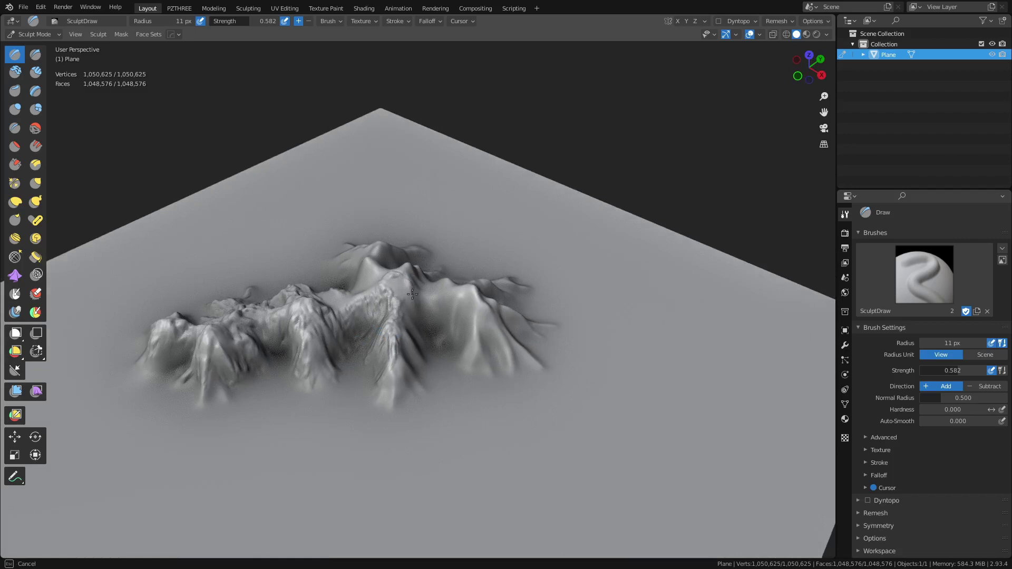
{"action": "middle_click_drag", "start_coordinate": [413, 295], "coordinate": [394, 292]}
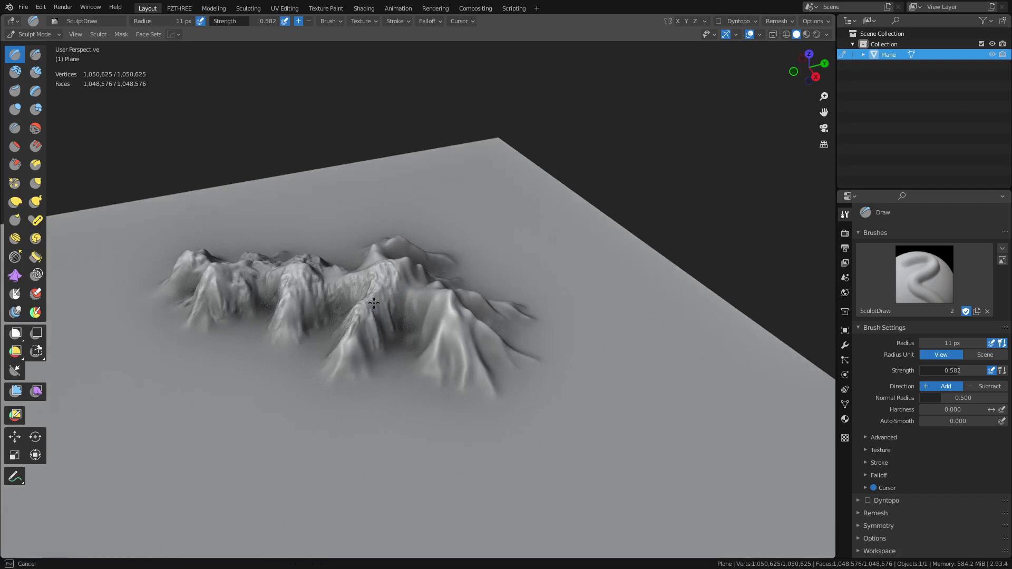
{"action": "middle_click_drag", "start_coordinate": [377, 312], "coordinate": [340, 316]}
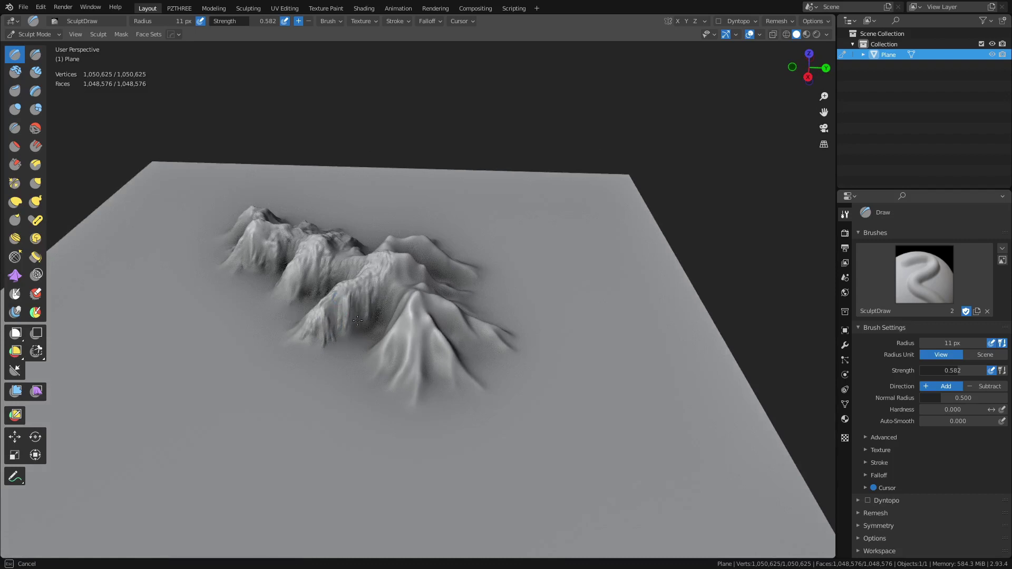
{"action": "middle_click_drag", "start_coordinate": [358, 323], "coordinate": [382, 409]}
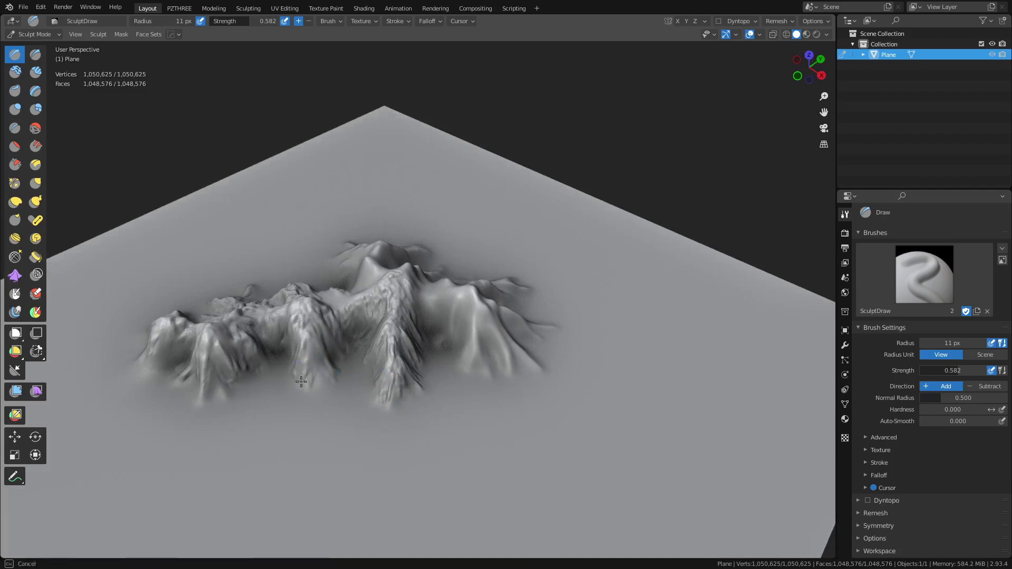
- Add fine rocky streaks to the front slope and foot of the peak at the lower end of the range
{"action": "middle_click_drag", "start_coordinate": [301, 366], "coordinate": [379, 346]}
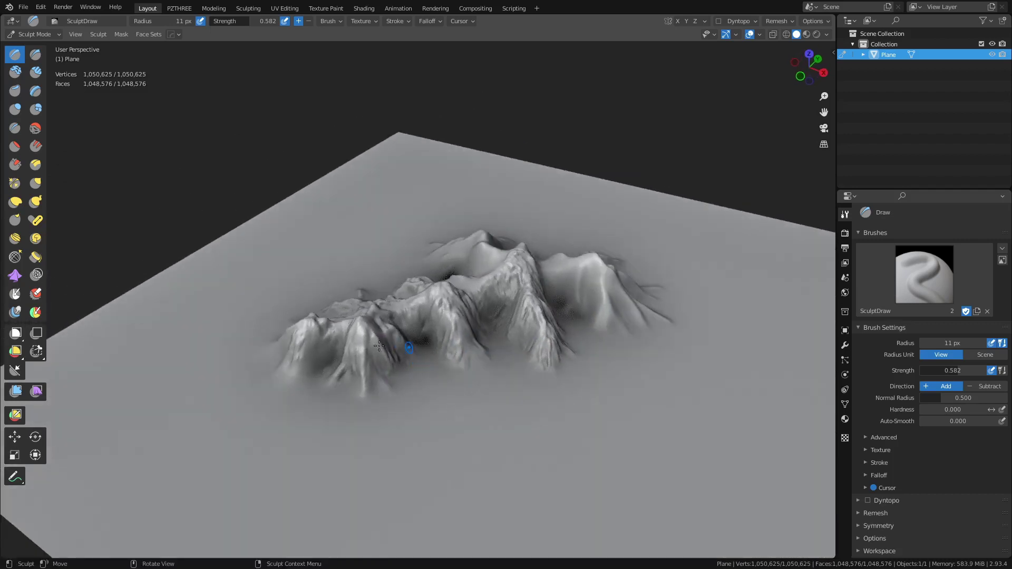
{"action": "left_click_drag", "start_coordinate": [321, 358], "coordinate": [316, 365]}
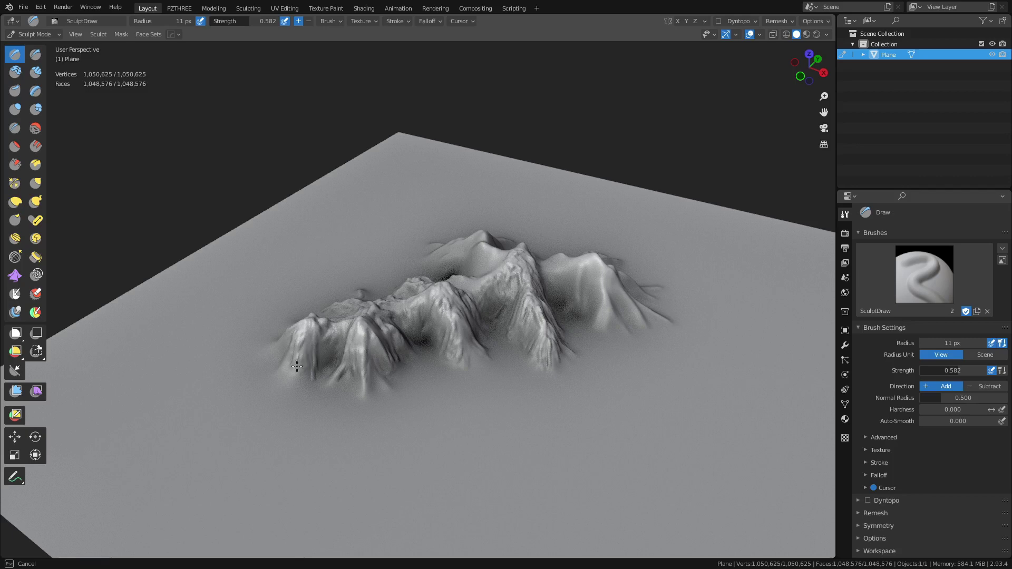
{"action": "mouse_move", "coordinate": [285, 358]}
{"action": "left_mouse_down"}
{"action": "mouse_move", "coordinate": [314, 358]}
{"action": "mouse_move", "coordinate": [312, 380]}
{"action": "left_mouse_up"}
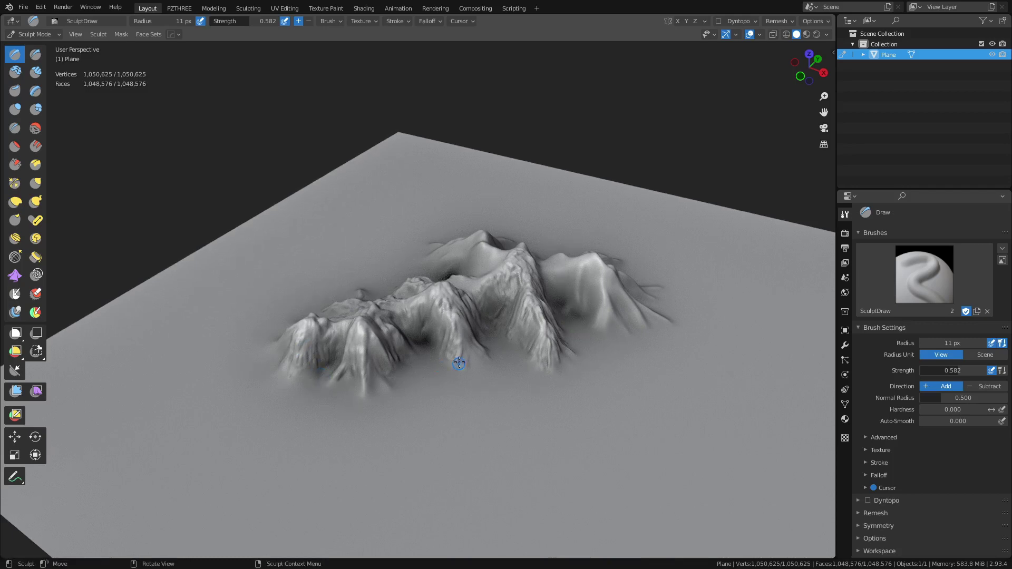
- Add fine rocky strokes from the summit down the front ridges of the smooth peak at the far end of the range
{"action": "mouse_move", "coordinate": [459, 363]}
{"action": "middle_mouse_down"}
{"action": "mouse_move", "coordinate": [497, 343]}
{"action": "mouse_move", "coordinate": [452, 350]}
{"action": "mouse_move", "coordinate": [483, 378]}
{"action": "middle_mouse_up"}
{"action": "mouse_move", "coordinate": [483, 378]}
{"action": "left_mouse_down"}
{"action": "mouse_move", "coordinate": [494, 375]}
{"action": "mouse_move", "coordinate": [492, 353]}
{"action": "mouse_move", "coordinate": [489, 384]}
{"action": "mouse_move", "coordinate": [469, 361]}
{"action": "left_mouse_up"}
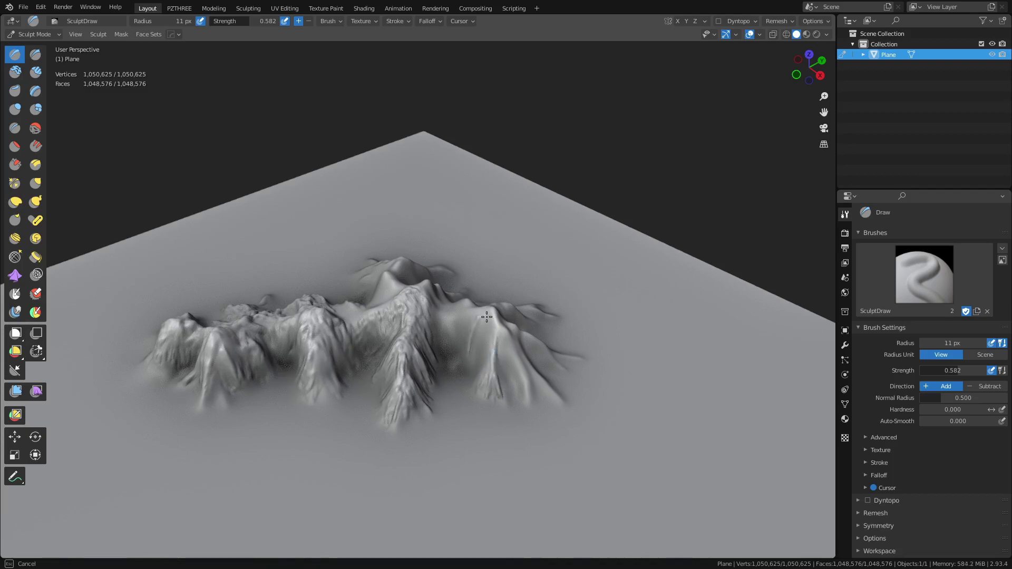
{"action": "mouse_move", "coordinate": [482, 316]}
{"action": "left_mouse_down"}
{"action": "mouse_move", "coordinate": [497, 321]}
{"action": "mouse_move", "coordinate": [481, 330]}
{"action": "left_mouse_up"}
{"action": "middle_click_drag", "start_coordinate": [481, 329], "coordinate": [425, 348]}
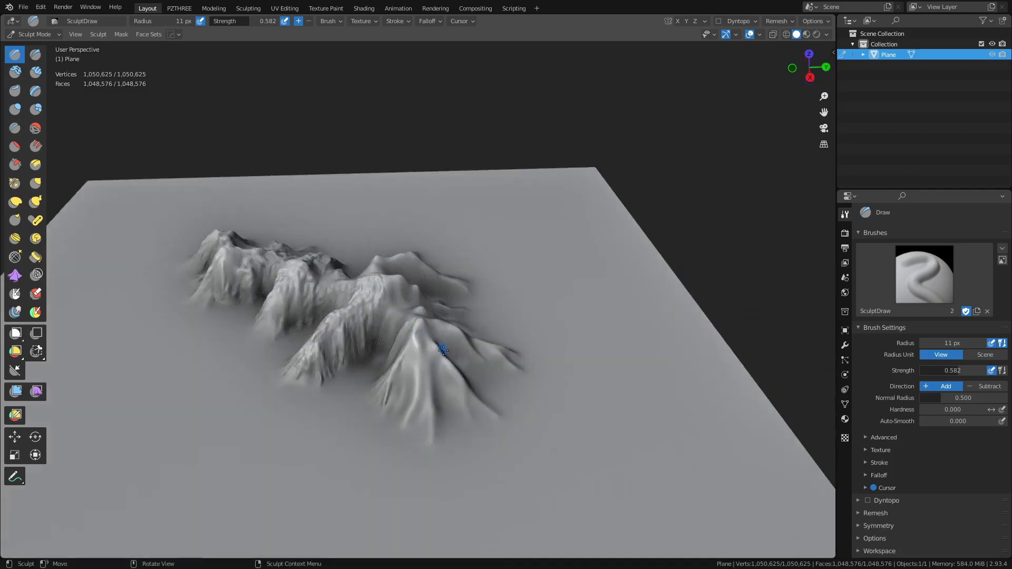
{"action": "left_click_drag", "start_coordinate": [421, 332], "coordinate": [420, 377]}
{"action": "left_click_drag", "start_coordinate": [409, 419], "coordinate": [423, 359]}
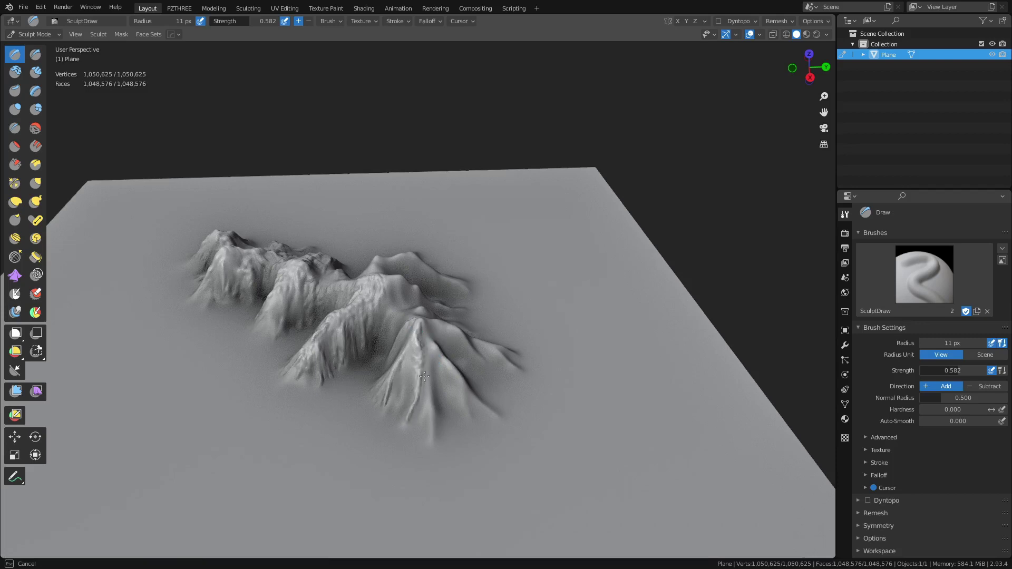
{"action": "mouse_move", "coordinate": [431, 412]}
{"action": "left_mouse_down"}
{"action": "mouse_move", "coordinate": [403, 387]}
{"action": "mouse_move", "coordinate": [415, 346]}
{"action": "left_mouse_up"}
{"action": "mouse_move", "coordinate": [414, 346]}
{"action": "middle_mouse_down"}
{"action": "mouse_move", "coordinate": [367, 351]}
{"action": "mouse_move", "coordinate": [405, 357]}
{"action": "middle_mouse_up"}
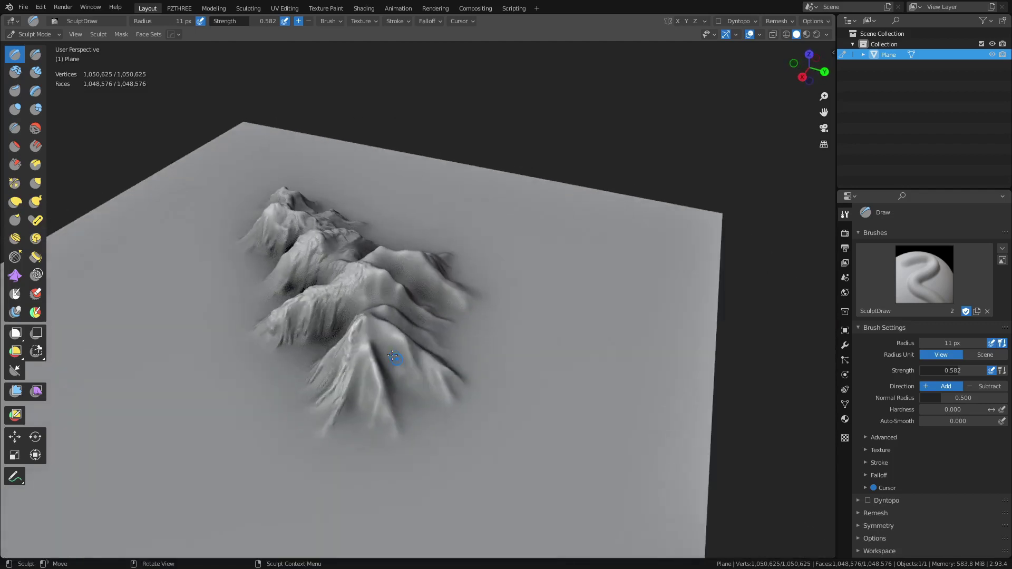
- Continue the fine rocky streaks around the far-end peak's outer spurs and down its rear ridge
{"action": "mouse_move", "coordinate": [363, 335]}
{"action": "left_mouse_down"}
{"action": "mouse_move", "coordinate": [390, 418]}
{"action": "mouse_move", "coordinate": [372, 368]}
{"action": "mouse_move", "coordinate": [359, 364]}
{"action": "mouse_move", "coordinate": [368, 369]}
{"action": "mouse_move", "coordinate": [357, 395]}
{"action": "mouse_move", "coordinate": [371, 401]}
{"action": "mouse_move", "coordinate": [350, 362]}
{"action": "left_mouse_up"}
{"action": "middle_click_drag", "start_coordinate": [350, 361], "coordinate": [318, 339]}
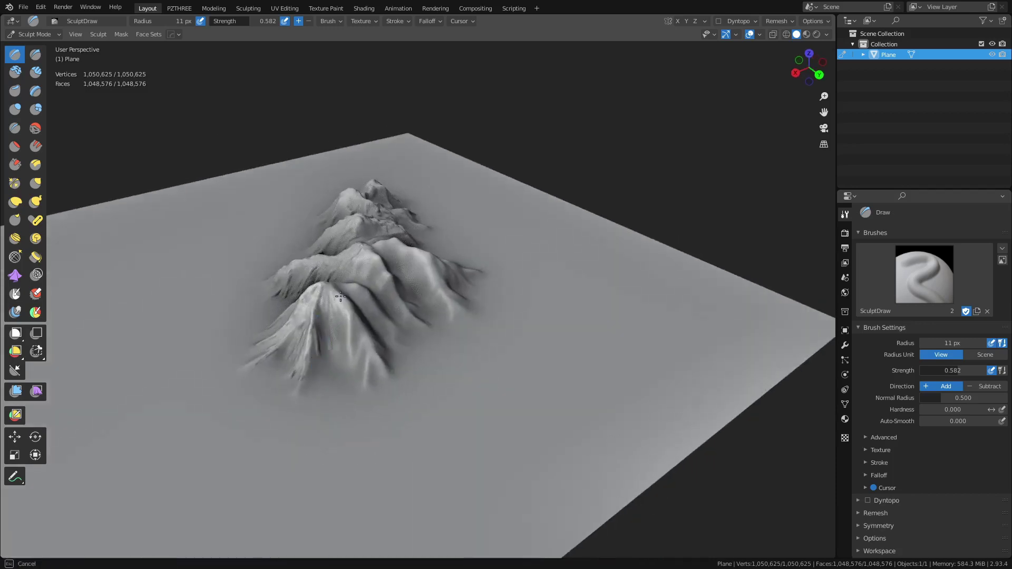
{"action": "mouse_move", "coordinate": [340, 296]}
{"action": "left_mouse_down"}
{"action": "mouse_move", "coordinate": [349, 351]}
{"action": "mouse_move", "coordinate": [345, 333]}
{"action": "mouse_move", "coordinate": [335, 356]}
{"action": "mouse_move", "coordinate": [354, 327]}
{"action": "mouse_move", "coordinate": [368, 365]}
{"action": "mouse_move", "coordinate": [357, 354]}
{"action": "mouse_move", "coordinate": [373, 366]}
{"action": "left_mouse_up"}
{"action": "mouse_move", "coordinate": [373, 366]}
{"action": "middle_mouse_down"}
{"action": "mouse_move", "coordinate": [292, 355]}
{"action": "mouse_move", "coordinate": [286, 345]}
{"action": "middle_mouse_up"}
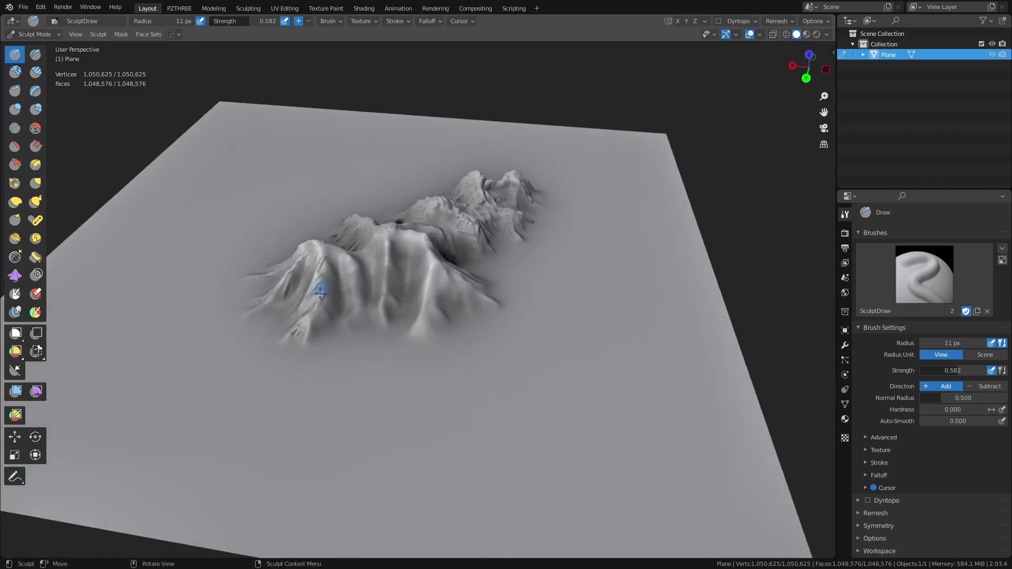
{"action": "mouse_move", "coordinate": [328, 331]}
{"action": "left_mouse_down"}
{"action": "mouse_move", "coordinate": [316, 327]}
{"action": "mouse_move", "coordinate": [327, 291]}
{"action": "left_mouse_up"}
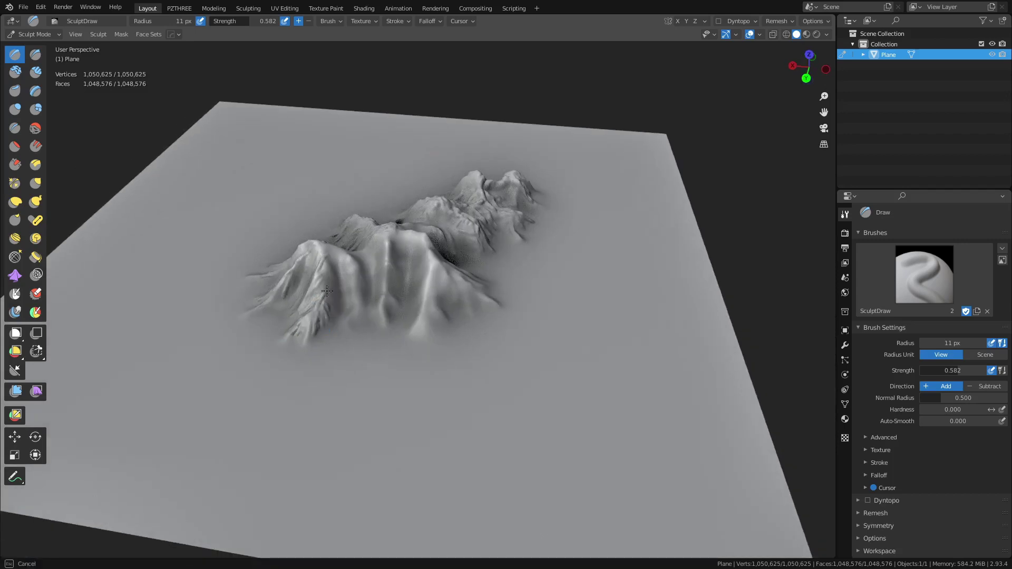
{"action": "mouse_move", "coordinate": [332, 253]}
{"action": "left_mouse_down"}
{"action": "mouse_move", "coordinate": [346, 270]}
{"action": "mouse_move", "coordinate": [348, 302]}
{"action": "mouse_move", "coordinate": [318, 332]}
{"action": "mouse_move", "coordinate": [329, 325]}
{"action": "left_mouse_up"}
- Texture the rear rib and gully between the far-end peak and the tallest mountain with fine rocky strokes
{"action": "middle_click_drag", "start_coordinate": [350, 294], "coordinate": [341, 336], "text": "shift"}
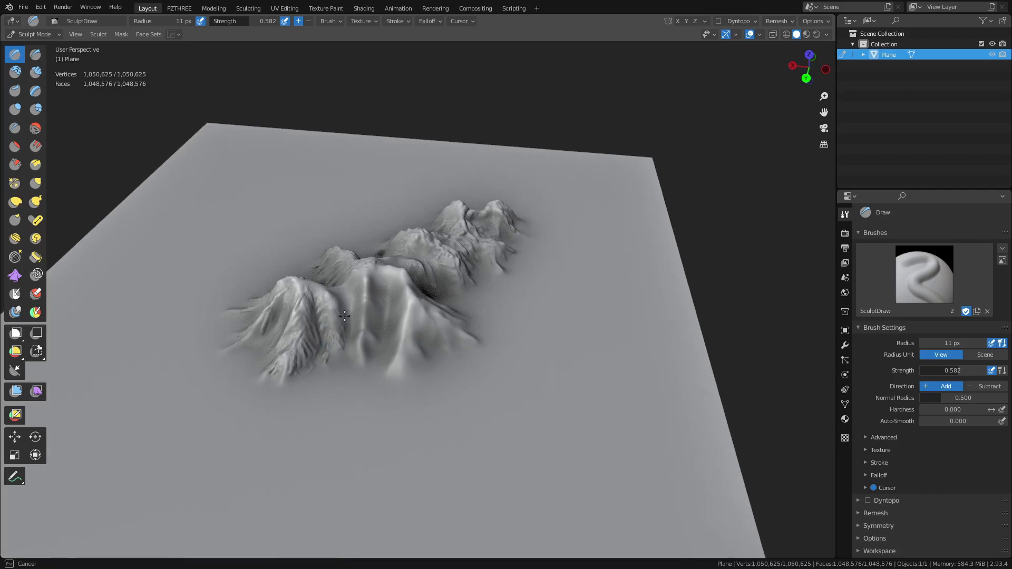
{"action": "left_click_drag", "start_coordinate": [335, 298], "coordinate": [352, 280]}
{"action": "mouse_move", "coordinate": [354, 329]}
{"action": "left_mouse_down"}
{"action": "mouse_move", "coordinate": [358, 358]}
{"action": "mouse_move", "coordinate": [370, 329]}
{"action": "left_mouse_up"}
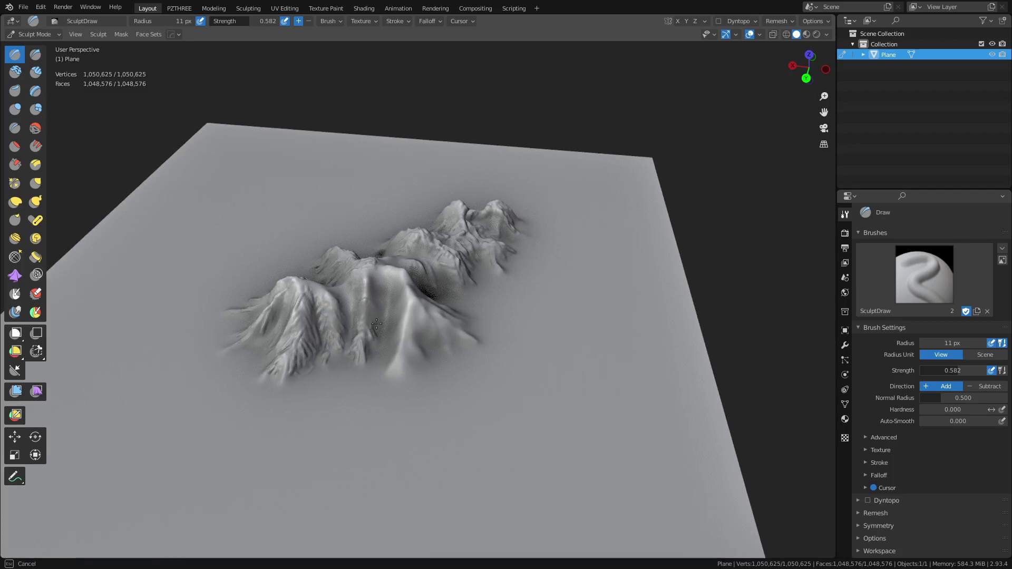
{"action": "left_click_drag", "start_coordinate": [376, 277], "coordinate": [370, 275]}
{"action": "mouse_move", "coordinate": [370, 275]}
{"action": "middle_mouse_down"}
{"action": "mouse_move", "coordinate": [366, 294]}
{"action": "mouse_move", "coordinate": [412, 327]}
{"action": "middle_mouse_up"}
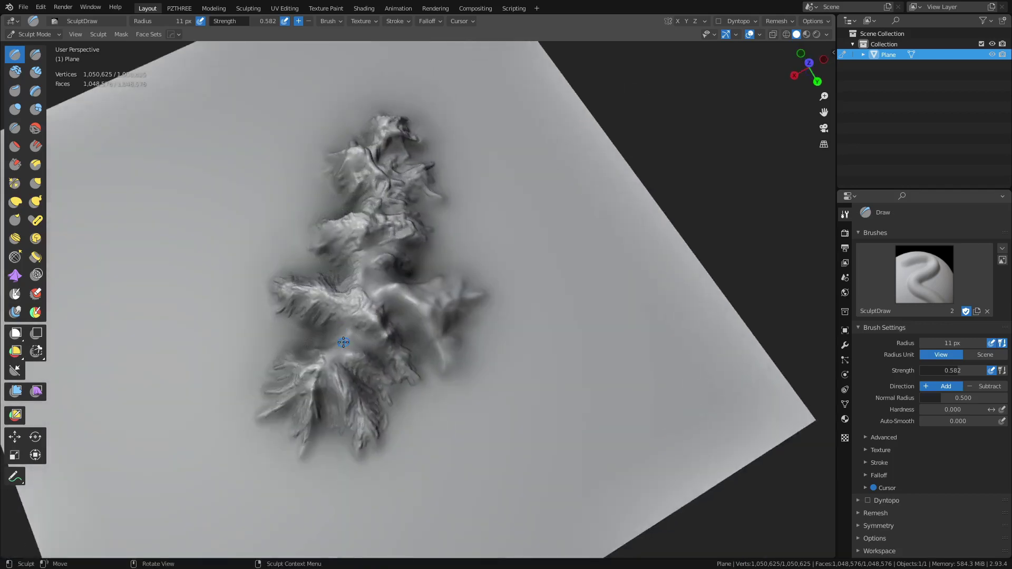
{"action": "mouse_move", "coordinate": [346, 337]}
{"action": "left_mouse_down"}
{"action": "mouse_move", "coordinate": [364, 350]}
{"action": "mouse_move", "coordinate": [335, 351]}
{"action": "left_mouse_up"}
- Cover the saddle joining the far-end peak to the tallest mountain, and the slopes below it, with fine rocky streaks
{"action": "middle_click_drag", "start_coordinate": [329, 345], "coordinate": [463, 373]}
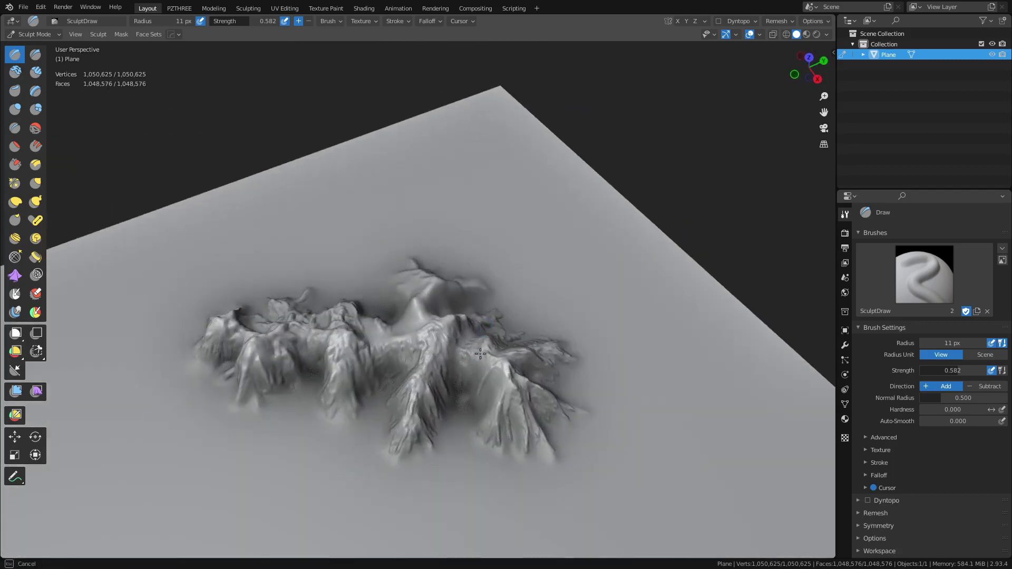
{"action": "left_click_drag", "start_coordinate": [481, 354], "coordinate": [478, 382]}
{"action": "middle_click_drag", "start_coordinate": [483, 394], "coordinate": [349, 385]}
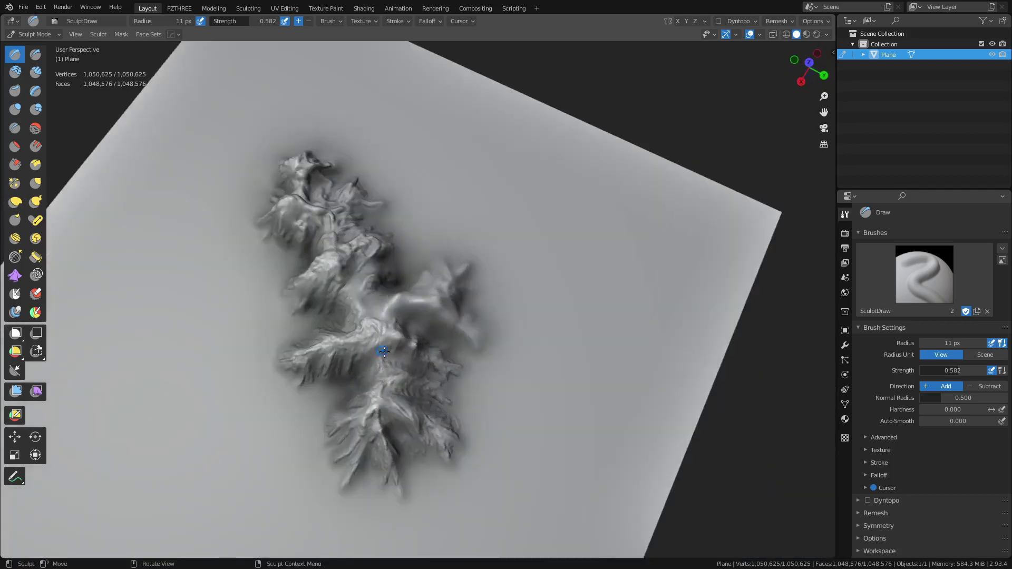
{"action": "middle_click_drag", "start_coordinate": [385, 356], "coordinate": [328, 316]}
{"action": "left_click_drag", "start_coordinate": [328, 317], "coordinate": [359, 333]}
{"action": "mouse_move", "coordinate": [359, 334]}
{"action": "middle_mouse_down"}
{"action": "mouse_move", "coordinate": [395, 278]}
{"action": "mouse_move", "coordinate": [389, 350]}
{"action": "mouse_move", "coordinate": [369, 284]}
{"action": "middle_mouse_up"}
{"action": "mouse_move", "coordinate": [369, 285]}
{"action": "left_mouse_down"}
{"action": "mouse_move", "coordinate": [374, 277]}
{"action": "mouse_move", "coordinate": [379, 296]}
{"action": "mouse_move", "coordinate": [395, 300]}
{"action": "mouse_move", "coordinate": [396, 333]}
{"action": "mouse_move", "coordinate": [400, 323]}
{"action": "mouse_move", "coordinate": [376, 403]}
{"action": "mouse_move", "coordinate": [384, 338]}
{"action": "mouse_move", "coordinate": [369, 311]}
{"action": "mouse_move", "coordinate": [344, 393]}
{"action": "left_mouse_up"}
{"action": "mouse_move", "coordinate": [344, 393]}
{"action": "middle_mouse_down"}
{"action": "mouse_move", "coordinate": [442, 359]}
{"action": "mouse_move", "coordinate": [385, 330]}
{"action": "middle_mouse_up"}
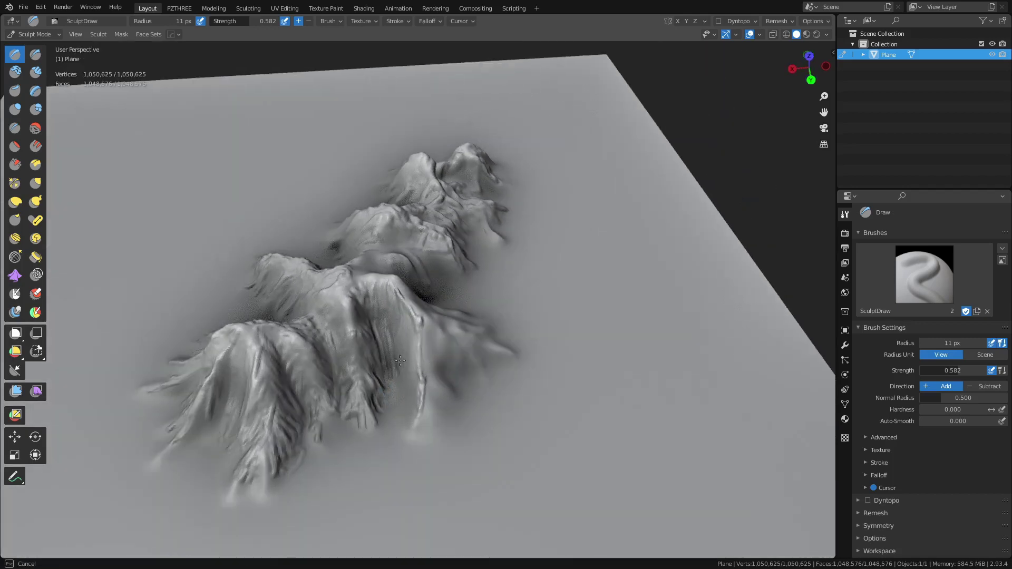
- Add fine rocky strokes to the tallest mountain's rear spur, covering its near flank, crest and outer face
{"action": "mouse_move", "coordinate": [409, 393]}
{"action": "left_mouse_down"}
{"action": "mouse_move", "coordinate": [414, 419]}
{"action": "mouse_move", "coordinate": [392, 384]}
{"action": "mouse_move", "coordinate": [380, 410]}
{"action": "left_mouse_up"}
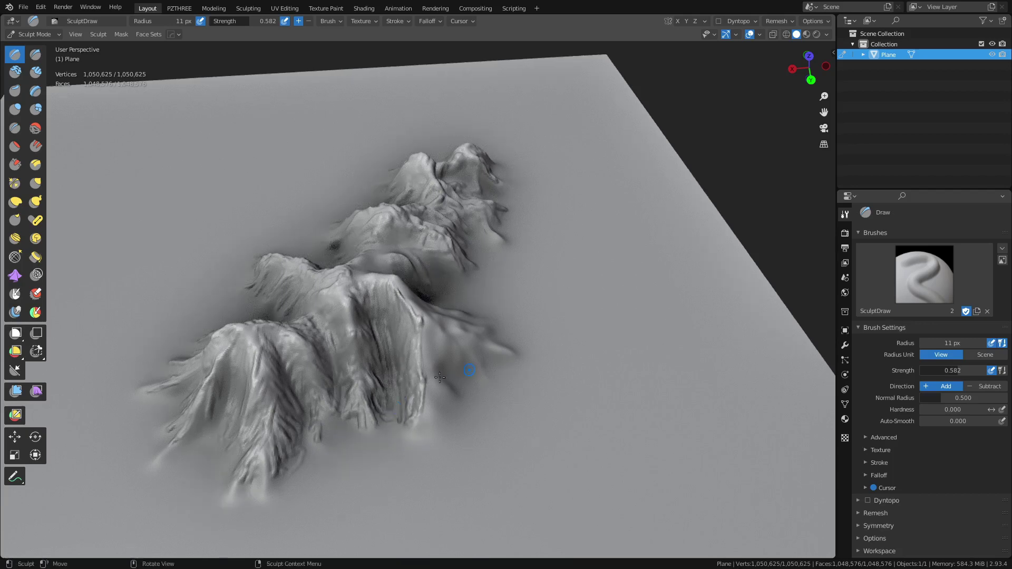
{"action": "middle_click_drag", "start_coordinate": [380, 410], "coordinate": [332, 355]}
{"action": "mouse_move", "coordinate": [380, 324]}
{"action": "left_mouse_down"}
{"action": "mouse_move", "coordinate": [392, 374]}
{"action": "mouse_move", "coordinate": [383, 316]}
{"action": "mouse_move", "coordinate": [374, 390]}
{"action": "mouse_move", "coordinate": [353, 327]}
{"action": "mouse_move", "coordinate": [335, 336]}
{"action": "mouse_move", "coordinate": [377, 296]}
{"action": "left_mouse_up"}
{"action": "middle_click_drag", "start_coordinate": [388, 305], "coordinate": [418, 293]}
{"action": "mouse_move", "coordinate": [373, 356]}
{"action": "left_mouse_down"}
{"action": "mouse_move", "coordinate": [385, 346]}
{"action": "mouse_move", "coordinate": [379, 355]}
{"action": "left_mouse_up"}
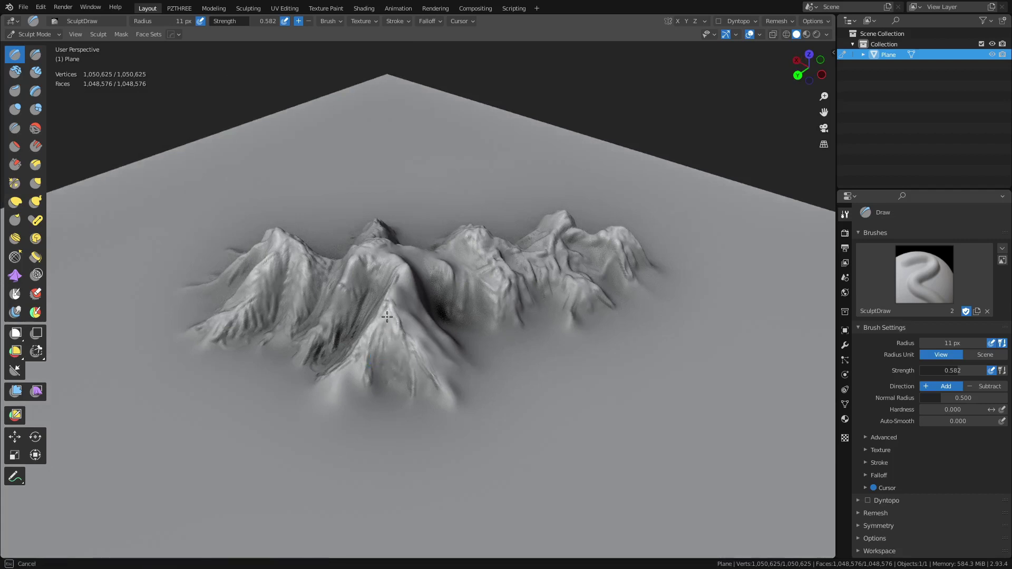
{"action": "middle_click_drag", "start_coordinate": [368, 375], "coordinate": [375, 384]}
{"action": "mouse_move", "coordinate": [366, 375]}
{"action": "left_mouse_down"}
{"action": "mouse_move", "coordinate": [365, 406]}
{"action": "mouse_move", "coordinate": [374, 398]}
{"action": "mouse_move", "coordinate": [349, 410]}
{"action": "mouse_move", "coordinate": [338, 395]}
{"action": "mouse_move", "coordinate": [386, 383]}
{"action": "left_mouse_up"}
{"action": "middle_click_drag", "start_coordinate": [393, 372], "coordinate": [354, 370]}
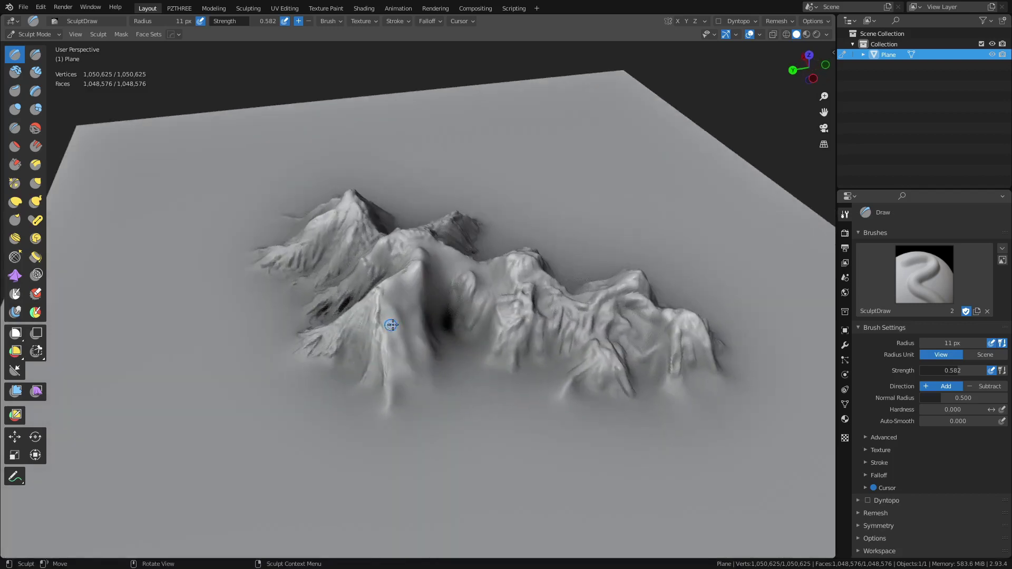
- Streak the rear spur's opposite flank with fine rocky strokes from its crest down to its foot
{"action": "middle_click_drag", "start_coordinate": [391, 322], "coordinate": [379, 315]}
{"action": "mouse_move", "coordinate": [385, 305]}
{"action": "left_mouse_down"}
{"action": "mouse_move", "coordinate": [391, 319]}
{"action": "mouse_move", "coordinate": [381, 311]}
{"action": "mouse_move", "coordinate": [403, 280]}
{"action": "mouse_move", "coordinate": [405, 303]}
{"action": "left_mouse_up"}
{"action": "middle_click_drag", "start_coordinate": [414, 324], "coordinate": [415, 339]}
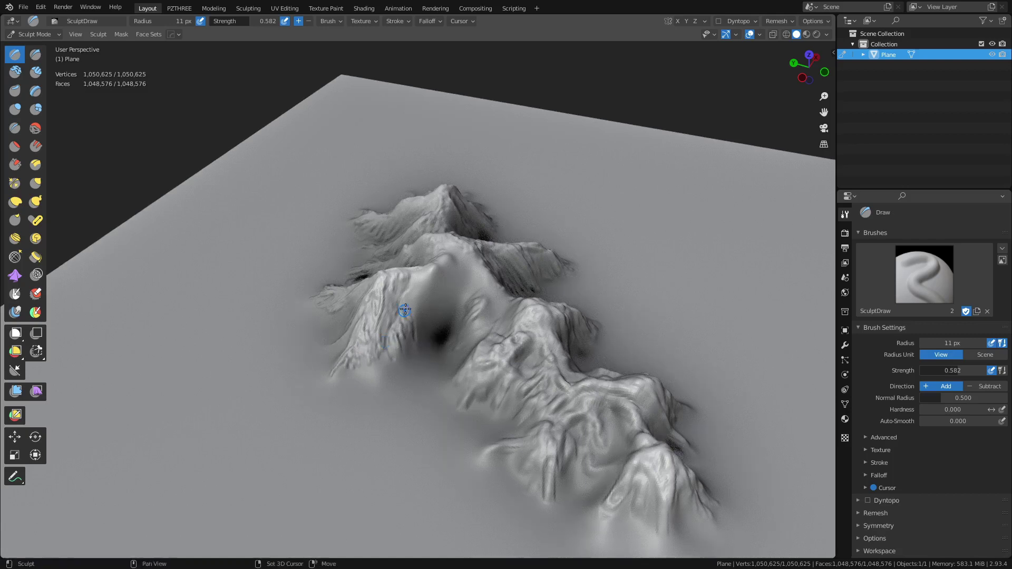
{"action": "middle_click_drag", "start_coordinate": [405, 311], "coordinate": [363, 342], "text": "shift"}
{"action": "mouse_move", "coordinate": [363, 342]}
{"action": "left_mouse_down"}
{"action": "mouse_move", "coordinate": [358, 367]}
{"action": "mouse_move", "coordinate": [359, 321]}
{"action": "mouse_move", "coordinate": [389, 329]}
{"action": "left_mouse_up"}
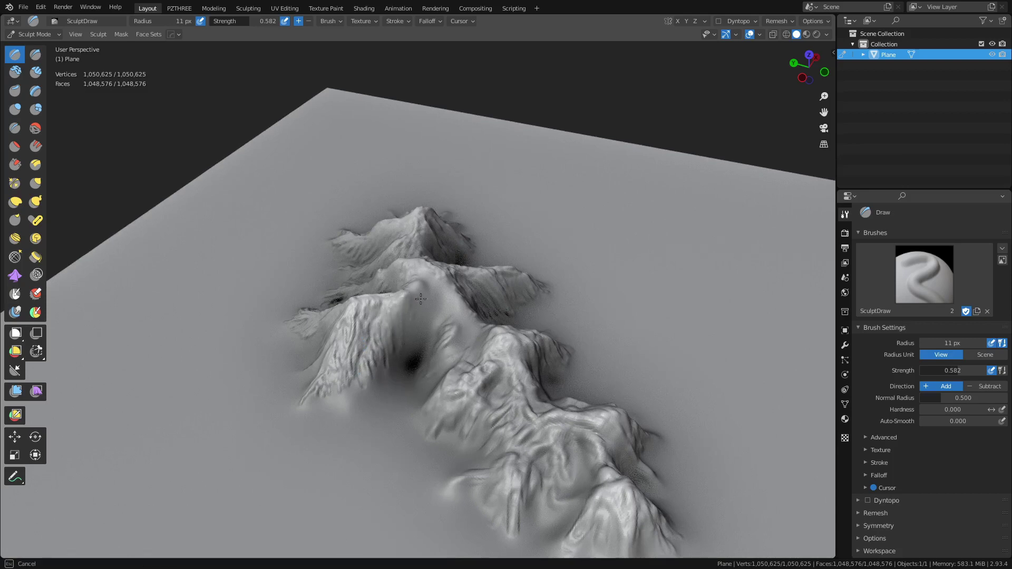
{"action": "left_click_drag", "start_coordinate": [421, 299], "coordinate": [411, 316]}
{"action": "mouse_move", "coordinate": [357, 386]}
{"action": "left_mouse_down"}
{"action": "mouse_move", "coordinate": [349, 397]}
{"action": "mouse_move", "coordinate": [331, 390]}
{"action": "left_mouse_up"}
{"action": "left_click_drag", "start_coordinate": [359, 375], "coordinate": [347, 392]}
- Texture the smooth walls around the dark hollow between the rear spur and the middle mountain
{"action": "middle_click_drag", "start_coordinate": [403, 350], "coordinate": [373, 375]}
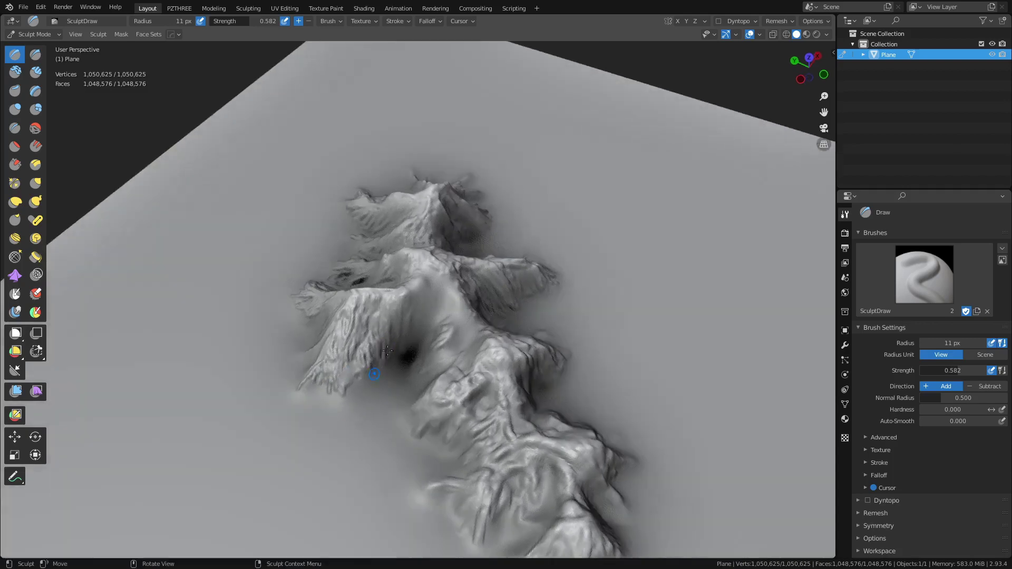
{"action": "middle_click_drag", "start_coordinate": [415, 325], "coordinate": [420, 283]}
{"action": "left_click_drag", "start_coordinate": [420, 283], "coordinate": [416, 284]}
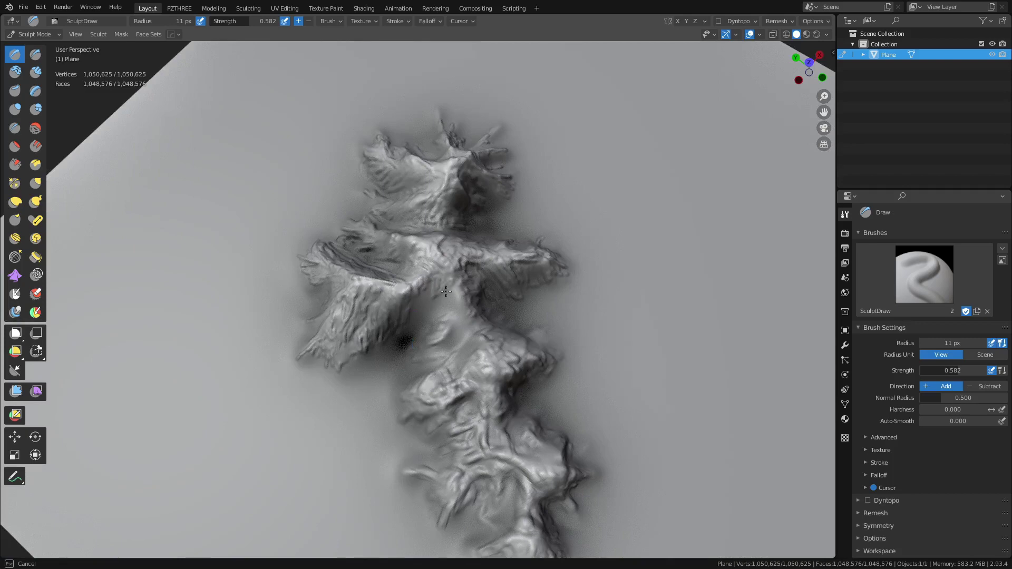
{"action": "mouse_move", "coordinate": [446, 292]}
{"action": "middle_mouse_down"}
{"action": "mouse_move", "coordinate": [420, 323]}
{"action": "mouse_move", "coordinate": [441, 293]}
{"action": "middle_mouse_up"}
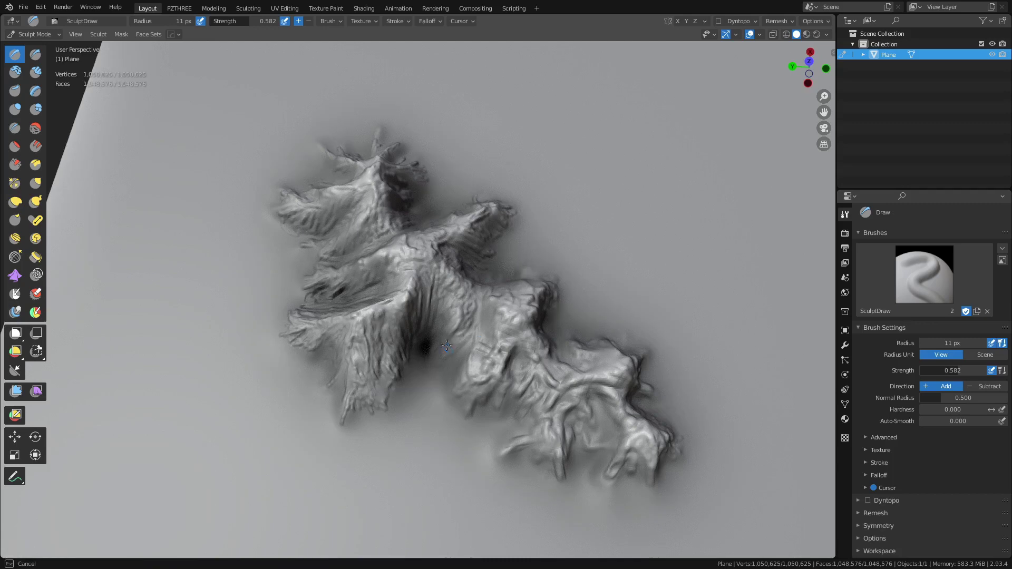
{"action": "middle_click_drag", "start_coordinate": [472, 331], "coordinate": [463, 366]}
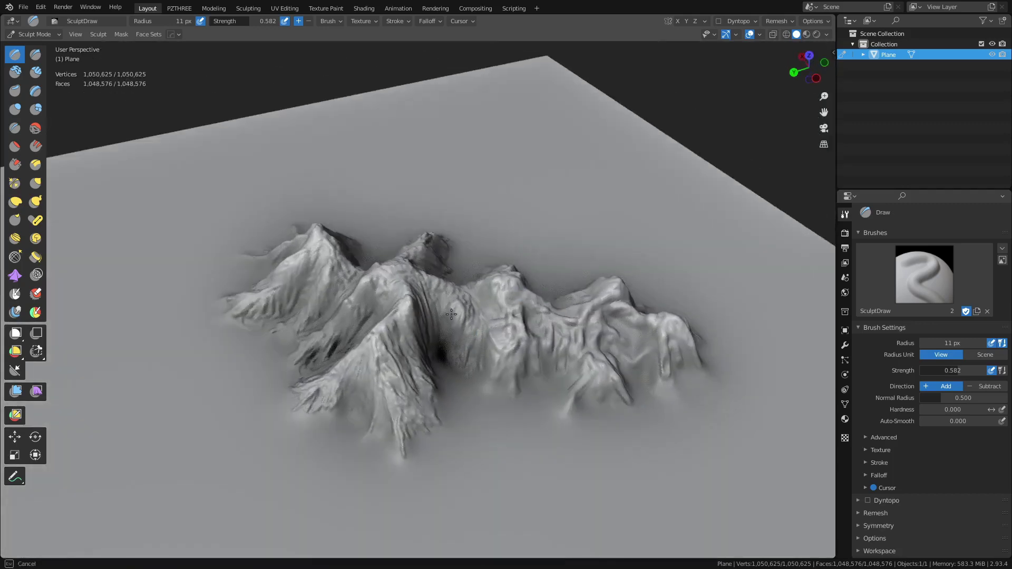
- Add fine rocky strokes along the middle mountain's rear slopes and over the peak at the lower end of the range
{"action": "middle_click_drag", "start_coordinate": [515, 289], "coordinate": [384, 373]}
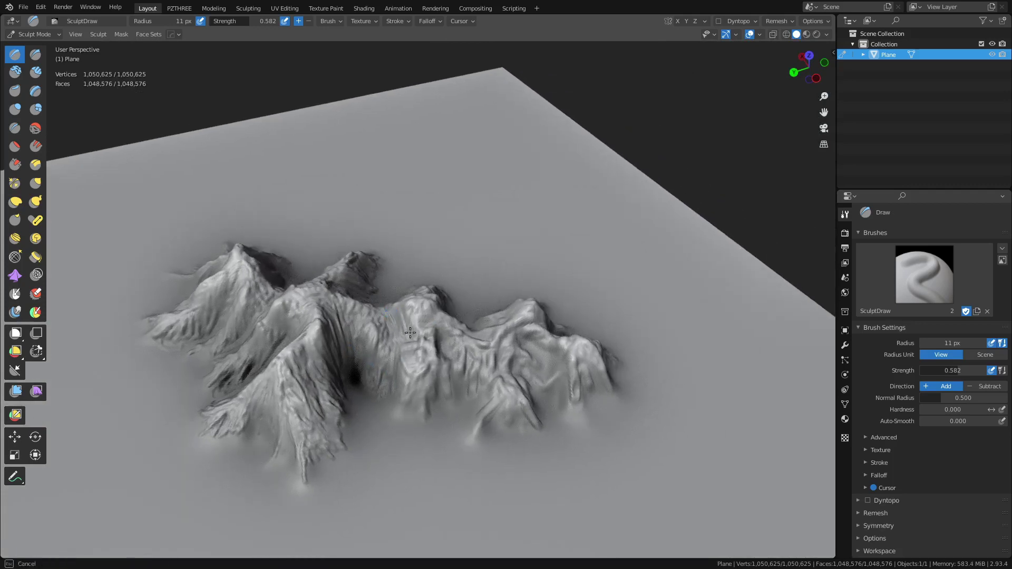
{"action": "middle_click_drag", "start_coordinate": [418, 339], "coordinate": [422, 352]}
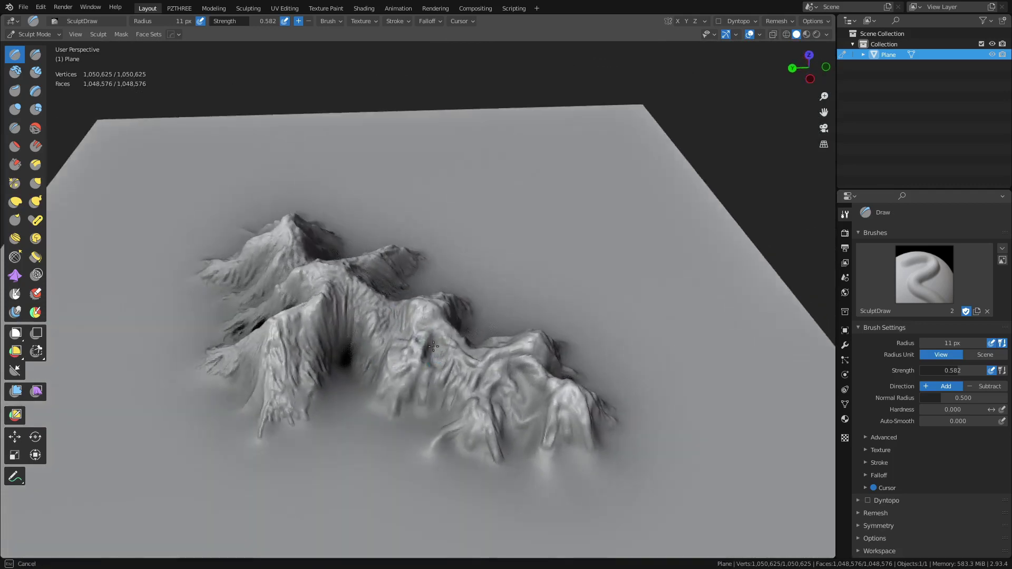
{"action": "middle_click_drag", "start_coordinate": [486, 384], "coordinate": [385, 384]}
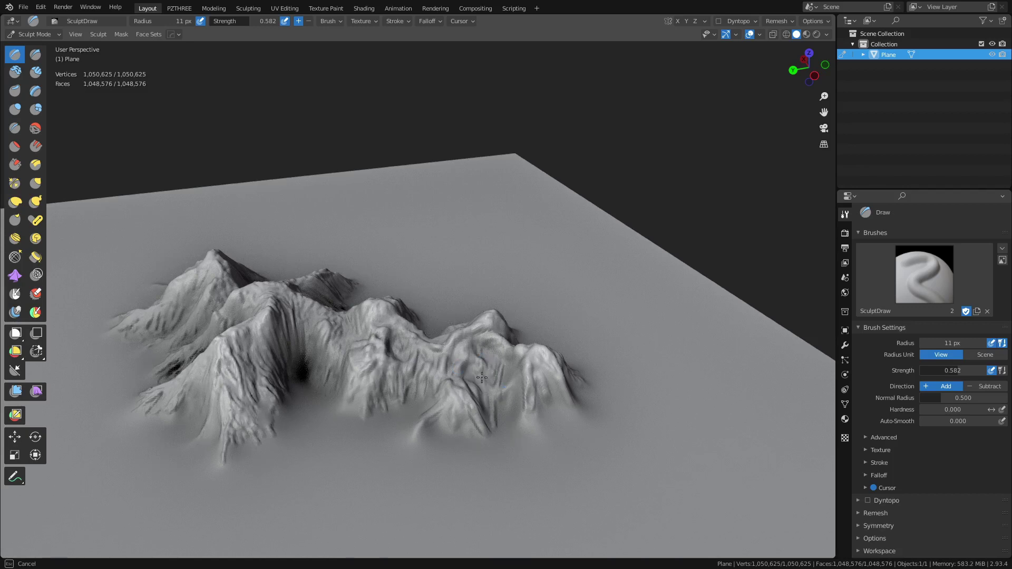
{"action": "mouse_move", "coordinate": [514, 383]}
{"action": "left_mouse_down"}
{"action": "mouse_move", "coordinate": [517, 396]}
{"action": "mouse_move", "coordinate": [510, 386]}
{"action": "mouse_move", "coordinate": [503, 401]}
{"action": "left_mouse_up"}
{"action": "middle_click_drag", "start_coordinate": [510, 407], "coordinate": [447, 399]}
{"action": "mouse_move", "coordinate": [446, 399]}
{"action": "left_mouse_down"}
{"action": "mouse_move", "coordinate": [428, 434]}
{"action": "mouse_move", "coordinate": [439, 447]}
{"action": "left_mouse_up"}
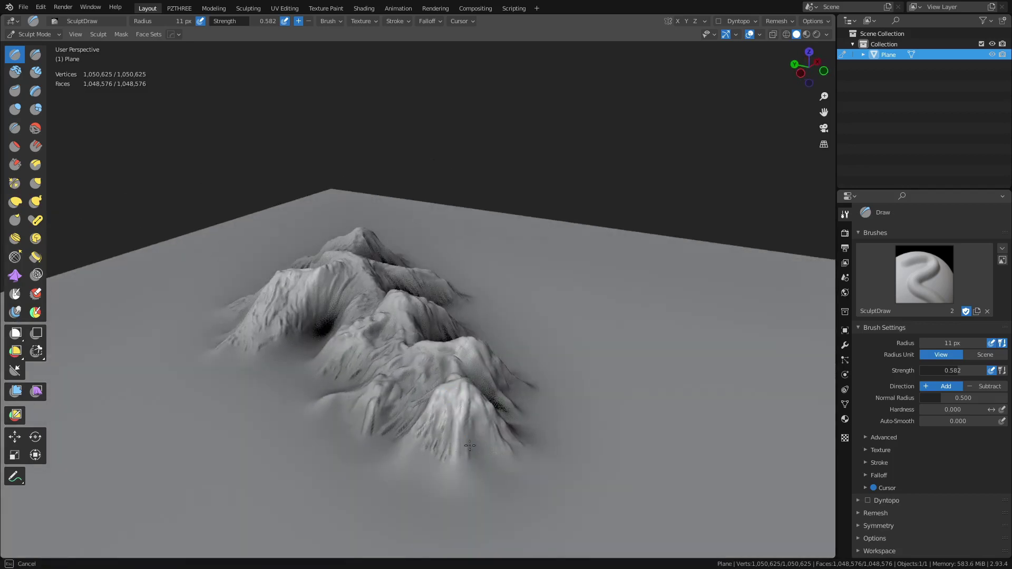
- Refine the front slopes and spurs of the two peaks at the lower end with fine rocky streaks
{"action": "middle_click_drag", "start_coordinate": [481, 412], "coordinate": [335, 414]}
{"action": "mouse_move", "coordinate": [368, 424]}
{"action": "left_mouse_down"}
{"action": "mouse_move", "coordinate": [370, 441]}
{"action": "mouse_move", "coordinate": [387, 436]}
{"action": "mouse_move", "coordinate": [398, 401]}
{"action": "left_mouse_up"}
{"action": "left_click_drag", "start_coordinate": [390, 364], "coordinate": [413, 407]}
{"action": "middle_click_drag", "start_coordinate": [415, 381], "coordinate": [352, 377]}
{"action": "left_click_drag", "start_coordinate": [345, 365], "coordinate": [356, 369]}
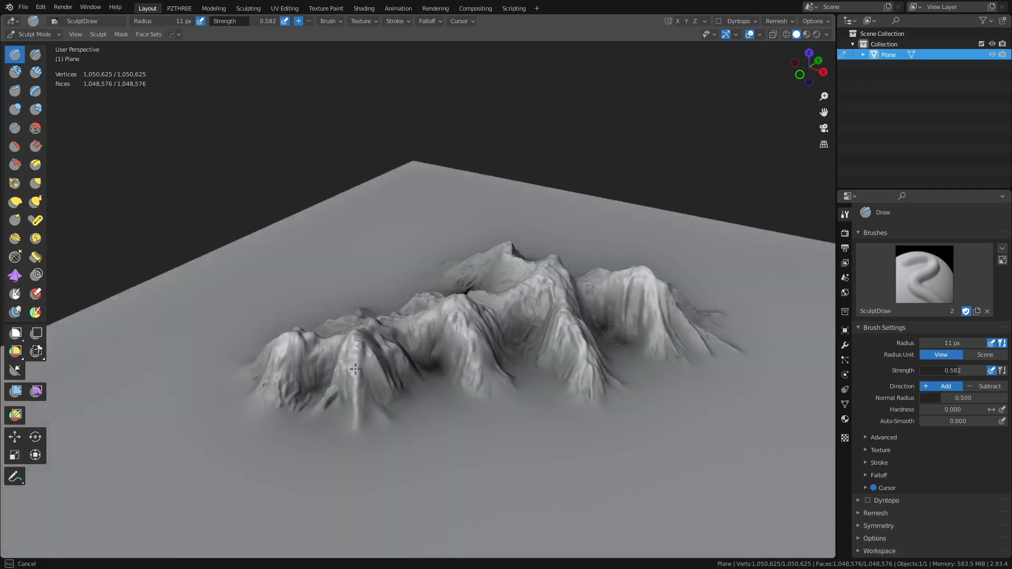
{"action": "left_click_drag", "start_coordinate": [356, 419], "coordinate": [366, 407]}
{"action": "left_click_drag", "start_coordinate": [370, 350], "coordinate": [397, 335]}
- Add more fine rocky strokes along the crests and flanks of the middle and tallest front spurs
{"action": "middle_click_drag", "start_coordinate": [398, 334], "coordinate": [450, 388]}
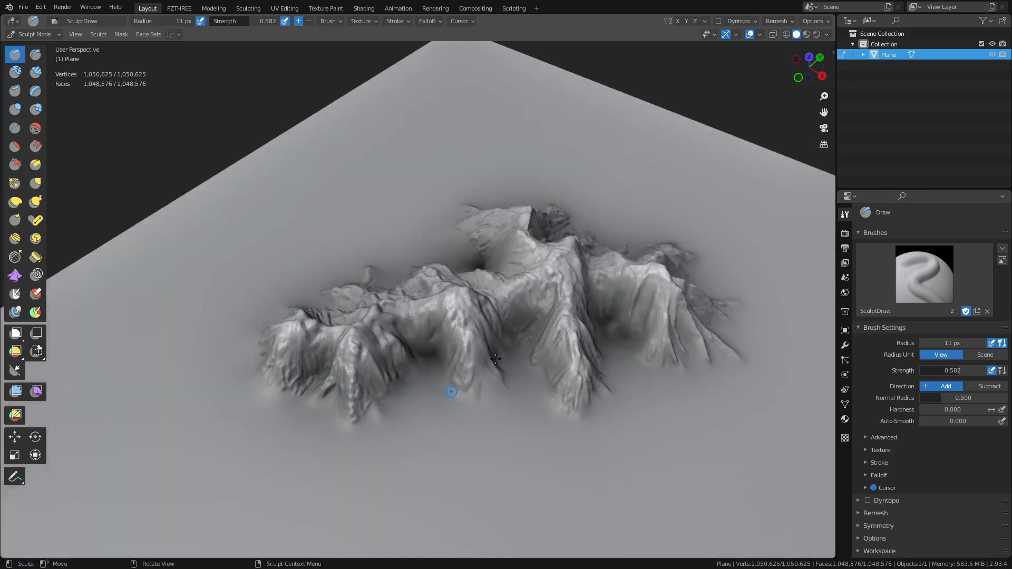
{"action": "left_click_drag", "start_coordinate": [471, 326], "coordinate": [461, 294]}
{"action": "left_click_drag", "start_coordinate": [568, 365], "coordinate": [572, 338]}
{"action": "left_click_drag", "start_coordinate": [568, 282], "coordinate": [574, 305]}
{"action": "middle_click_drag", "start_coordinate": [580, 310], "coordinate": [512, 330], "text": "shift"}
{"action": "mouse_move", "coordinate": [583, 327]}
{"action": "left_mouse_down"}
{"action": "mouse_move", "coordinate": [587, 299]}
{"action": "mouse_move", "coordinate": [546, 332]}
{"action": "mouse_move", "coordinate": [528, 323]}
{"action": "mouse_move", "coordinate": [459, 391]}
{"action": "left_mouse_up"}
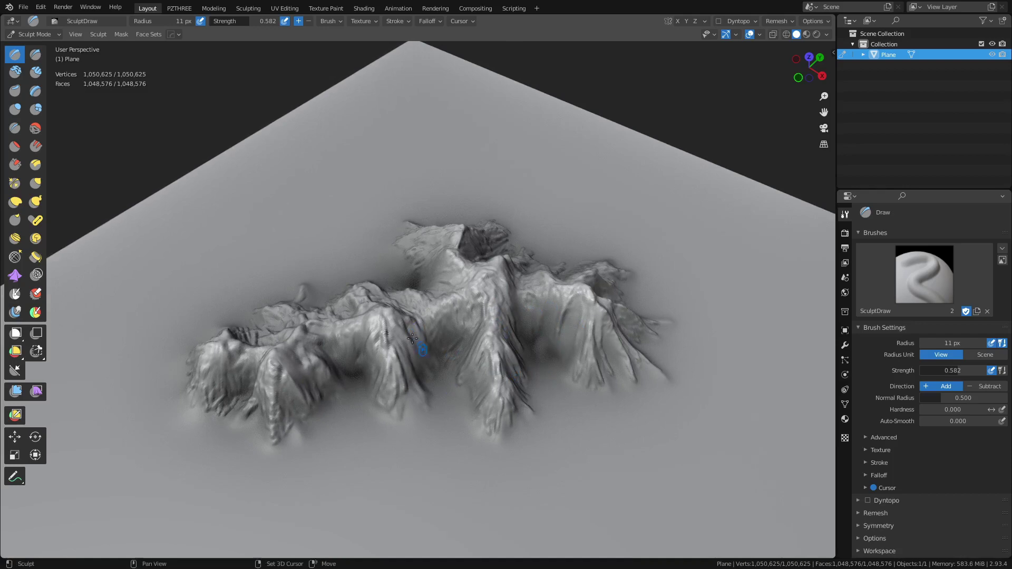
- Touch up the front slopes and the small rear spur near the lower end with fine rocky strokes
{"action": "middle_click_drag", "start_coordinate": [448, 364], "coordinate": [460, 338]}
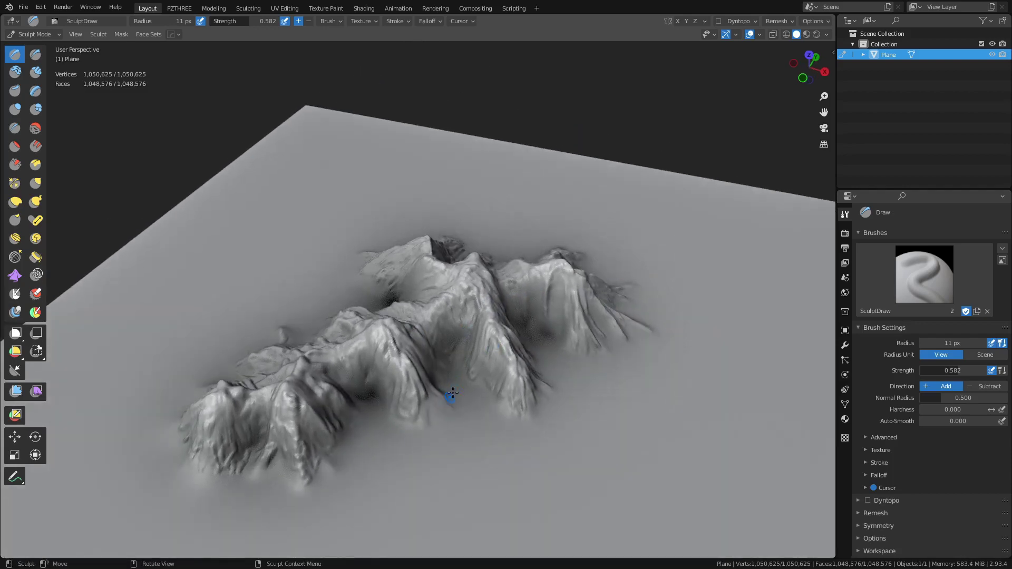
{"action": "middle_click_drag", "start_coordinate": [445, 402], "coordinate": [472, 353]}
{"action": "middle_click_drag", "start_coordinate": [424, 402], "coordinate": [376, 398]}
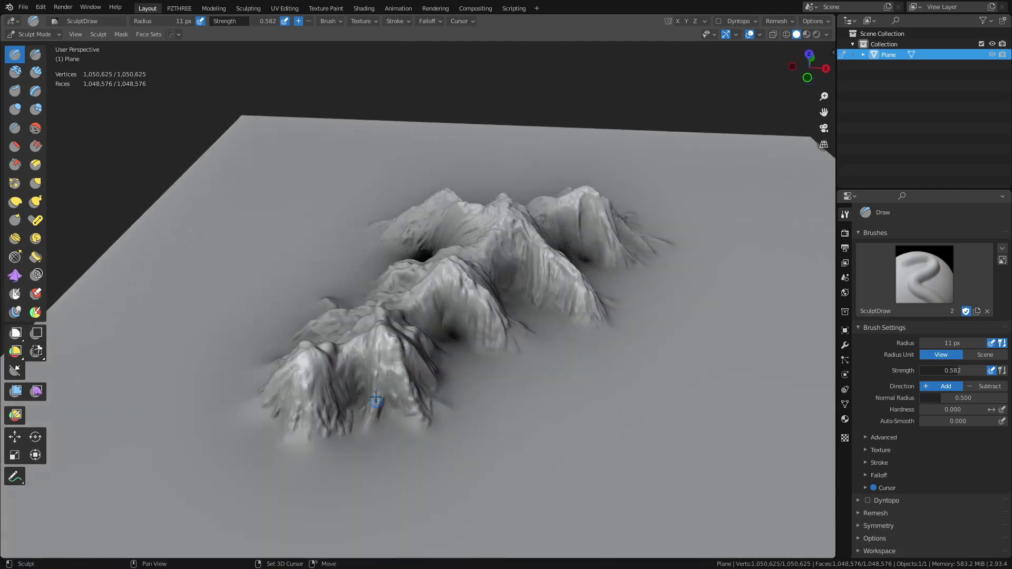
{"action": "middle_click_drag", "start_coordinate": [356, 439], "coordinate": [565, 418]}
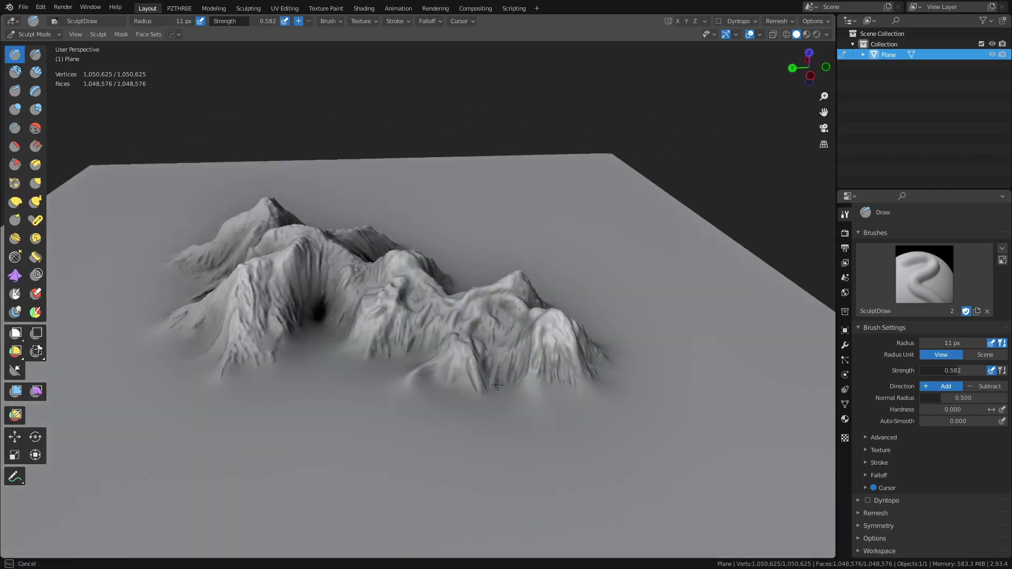
{"action": "middle_click_drag", "start_coordinate": [472, 367], "coordinate": [452, 339]}
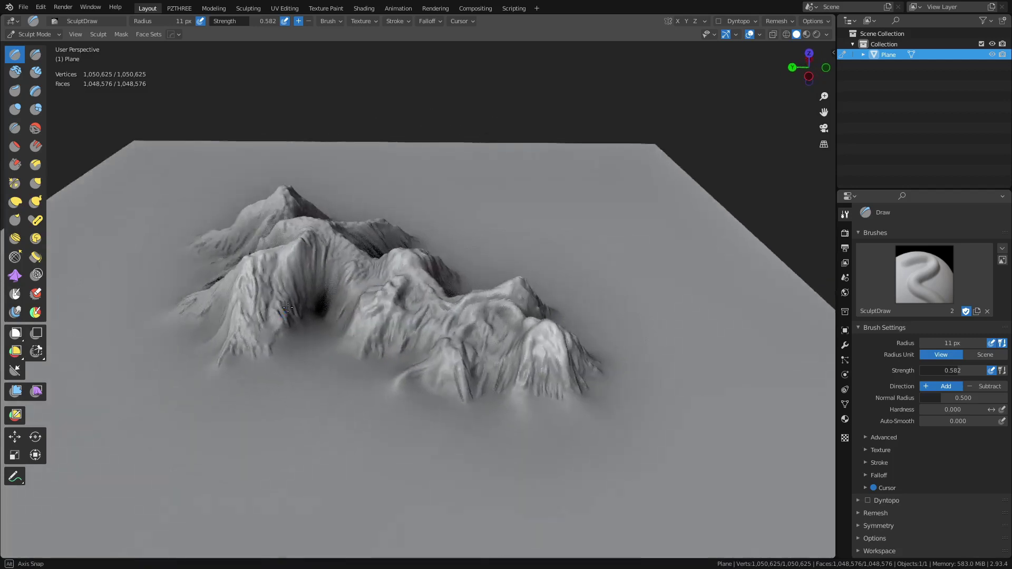
- Add fine rocky strokes to the large rear spur's lower face and blend its foot into the plain
{"action": "middle_click_drag", "start_coordinate": [322, 305], "coordinate": [298, 262]}
{"action": "mouse_move", "coordinate": [323, 271]}
{"action": "left_mouse_down"}
{"action": "mouse_move", "coordinate": [317, 310]}
{"action": "mouse_move", "coordinate": [290, 302]}
{"action": "mouse_move", "coordinate": [297, 293]}
{"action": "mouse_move", "coordinate": [311, 306]}
{"action": "mouse_move", "coordinate": [275, 323]}
{"action": "mouse_move", "coordinate": [277, 359]}
{"action": "left_mouse_up"}
{"action": "middle_click_drag", "start_coordinate": [277, 358], "coordinate": [287, 366]}
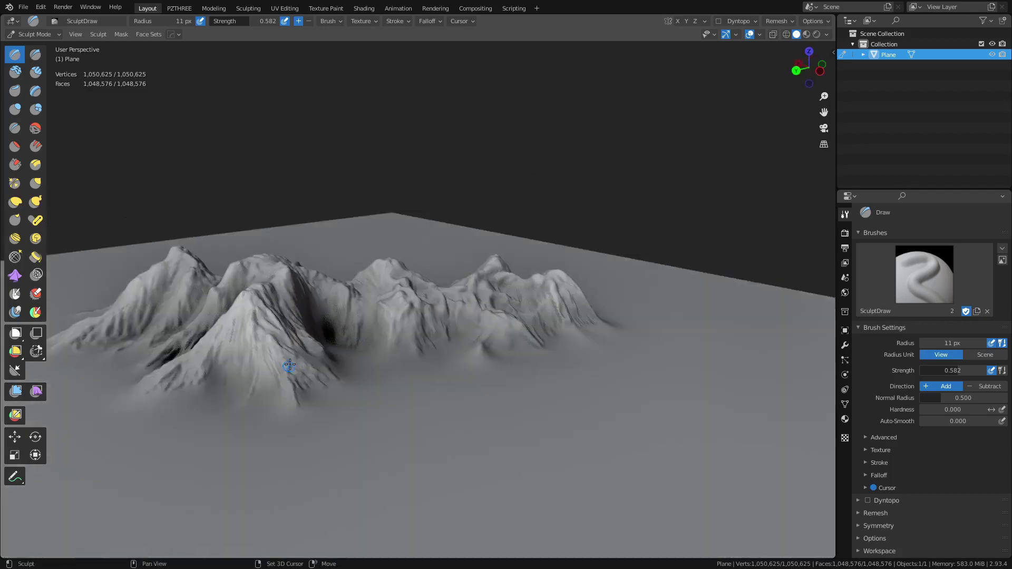
{"action": "left_click_drag", "start_coordinate": [328, 395], "coordinate": [332, 402]}
{"action": "mouse_move", "coordinate": [285, 373]}
{"action": "left_mouse_down"}
{"action": "mouse_move", "coordinate": [300, 415]}
{"action": "mouse_move", "coordinate": [272, 389]}
{"action": "mouse_move", "coordinate": [274, 404]}
{"action": "left_mouse_up"}
{"action": "mouse_move", "coordinate": [261, 361]}
{"action": "left_mouse_down"}
{"action": "mouse_move", "coordinate": [266, 383]}
{"action": "mouse_move", "coordinate": [275, 378]}
{"action": "left_mouse_up"}
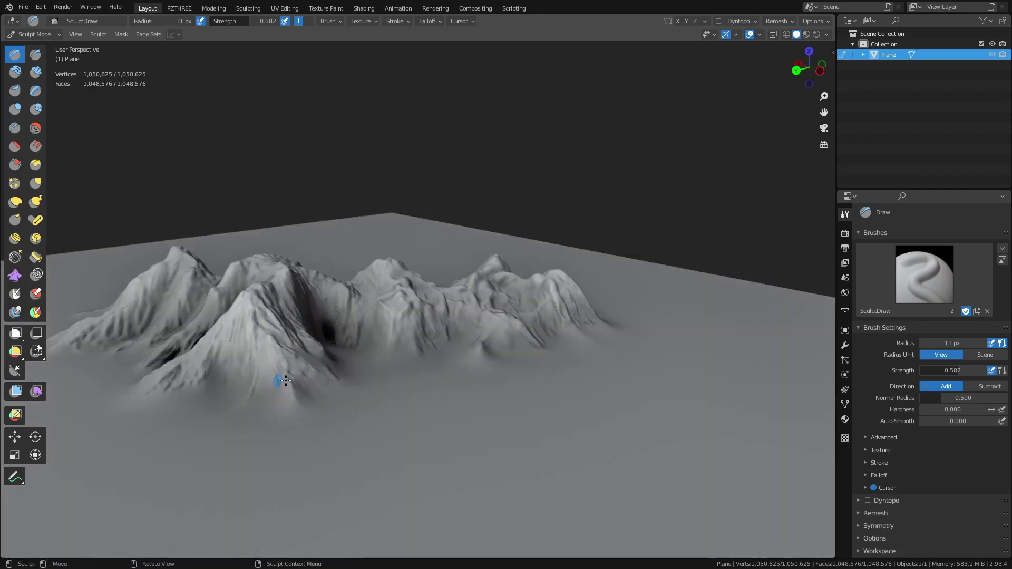
- Add fine rocky strokes to the lower slopes of the large end spur and blend its foot into the plain
{"action": "middle_click_drag", "start_coordinate": [276, 378], "coordinate": [271, 357]}
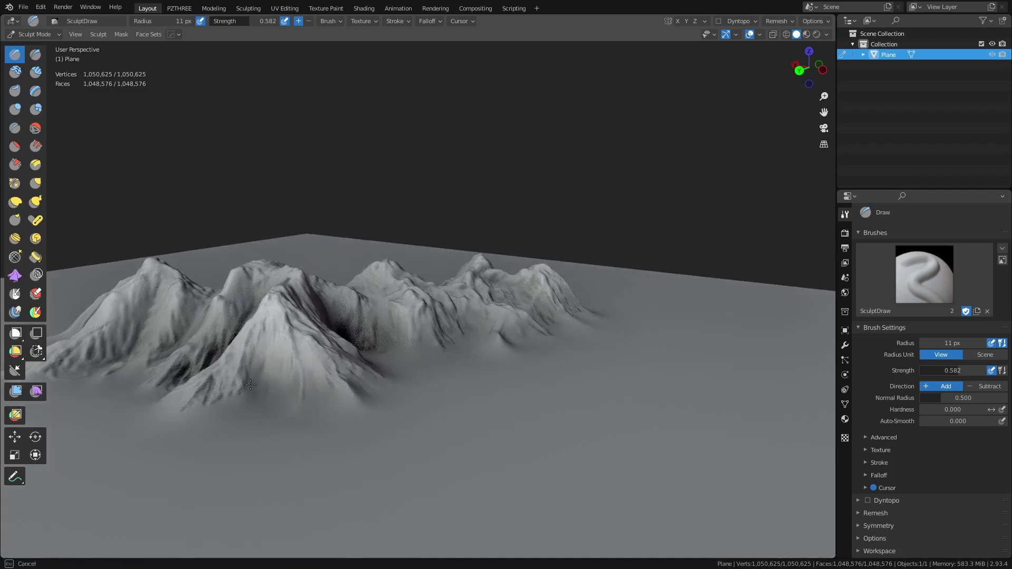
{"action": "left_click_drag", "start_coordinate": [226, 384], "coordinate": [254, 418]}
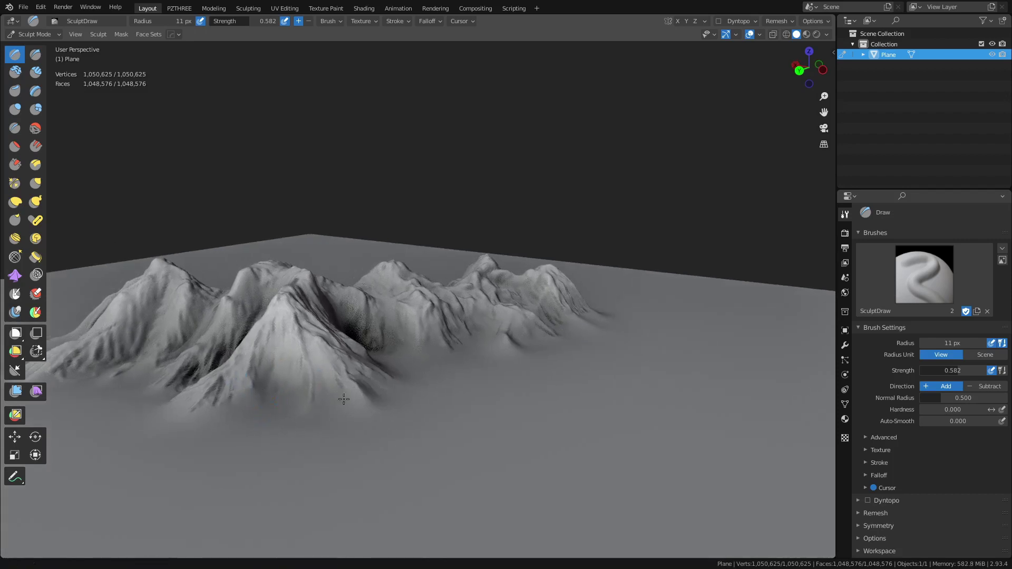
{"action": "middle_click_drag", "start_coordinate": [253, 418], "coordinate": [497, 385]}
{"action": "mouse_move", "coordinate": [497, 385]}
{"action": "left_mouse_down"}
{"action": "mouse_move", "coordinate": [485, 402]}
{"action": "mouse_move", "coordinate": [536, 407]}
{"action": "left_mouse_up"}
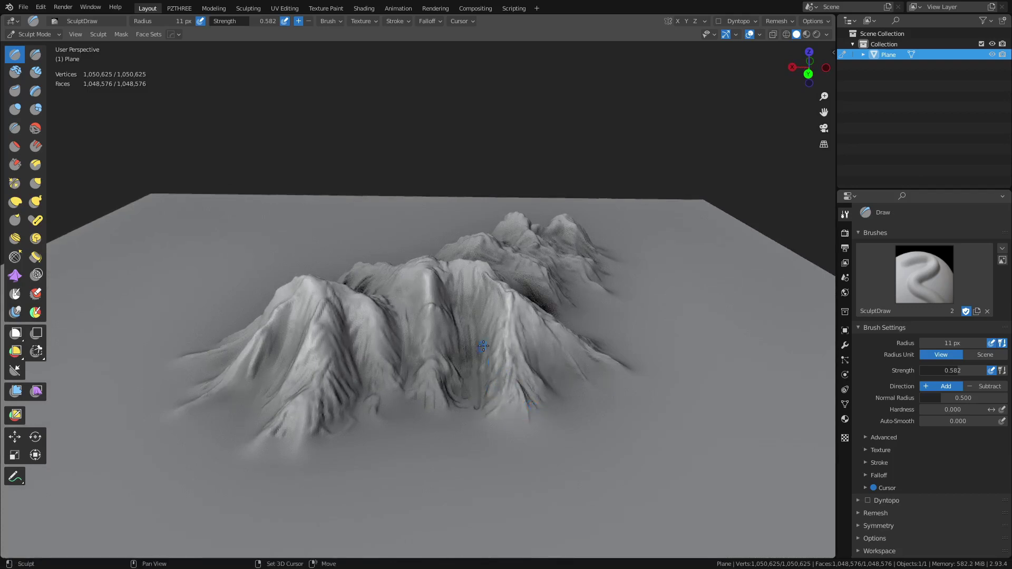
- Texture the gully and foot between the two central spurs with fine strokes and smooth the spur's base
{"action": "mouse_move", "coordinate": [475, 322]}
{"action": "left_mouse_down"}
{"action": "mouse_move", "coordinate": [466, 321]}
{"action": "mouse_move", "coordinate": [469, 340]}
{"action": "mouse_move", "coordinate": [454, 301]}
{"action": "left_mouse_up"}
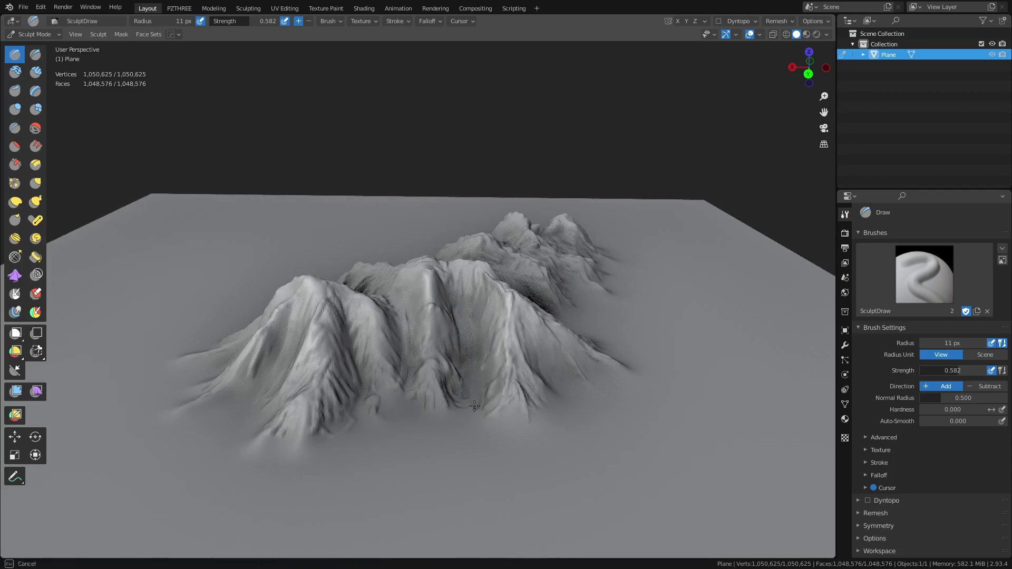
{"action": "left_click_drag", "start_coordinate": [474, 406], "coordinate": [455, 383]}
{"action": "mouse_move", "coordinate": [454, 383]}
{"action": "middle_mouse_down"}
{"action": "mouse_move", "coordinate": [398, 395]}
{"action": "mouse_move", "coordinate": [409, 378]}
{"action": "middle_mouse_up"}
{"action": "left_click_drag", "start_coordinate": [401, 384], "coordinate": [411, 387], "text": "shift"}
- Add fine rocky strokes down the flank and foot of the narrow spur beside the end peak
{"action": "middle_click_drag", "start_coordinate": [387, 367], "coordinate": [399, 362]}
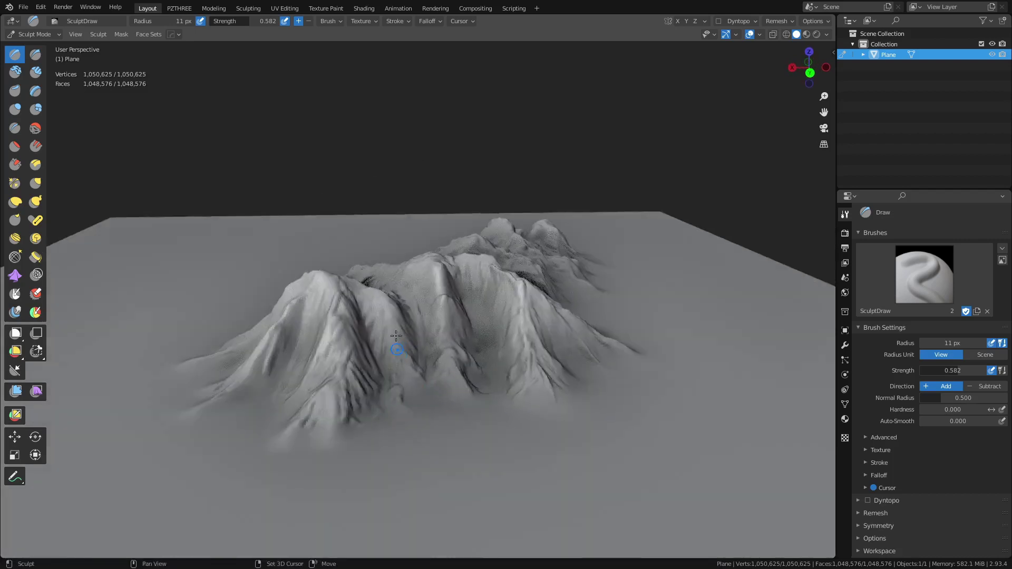
{"action": "left_click_drag", "start_coordinate": [412, 305], "coordinate": [420, 327]}
{"action": "left_click_drag", "start_coordinate": [409, 308], "coordinate": [416, 343]}
{"action": "left_click_drag", "start_coordinate": [414, 345], "coordinate": [418, 365]}
{"action": "middle_click_drag", "start_coordinate": [420, 366], "coordinate": [316, 332]}
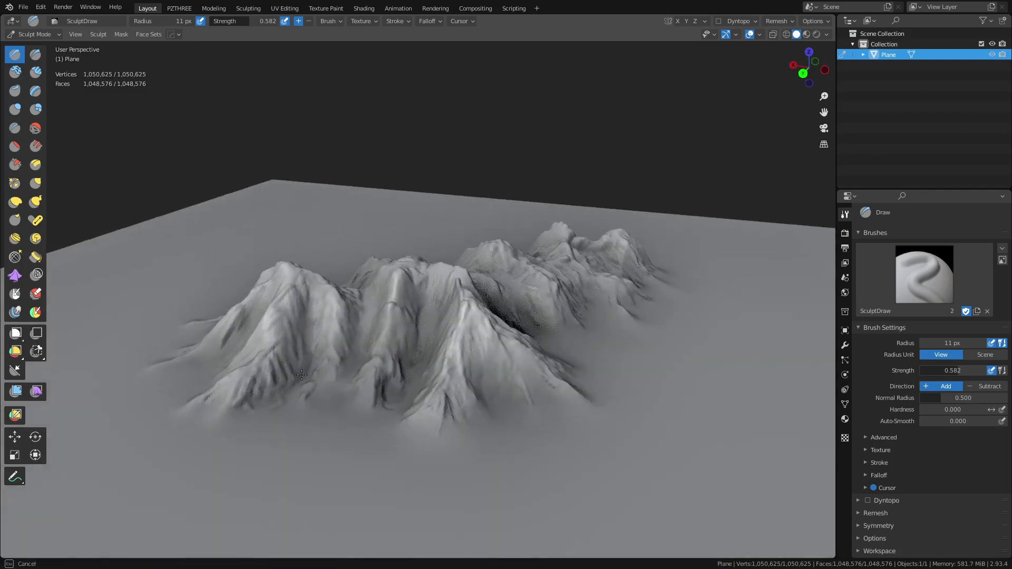
{"action": "left_click_drag", "start_coordinate": [302, 374], "coordinate": [295, 391]}
- Touch up the outer slopes of the end peak with fine rocky strokes down to the plain
{"action": "mouse_move", "coordinate": [309, 394]}
{"action": "middle_mouse_down"}
{"action": "mouse_move", "coordinate": [406, 379]}
{"action": "mouse_move", "coordinate": [392, 313]}
{"action": "middle_mouse_up"}
{"action": "middle_click_drag", "start_coordinate": [496, 373], "coordinate": [404, 311]}
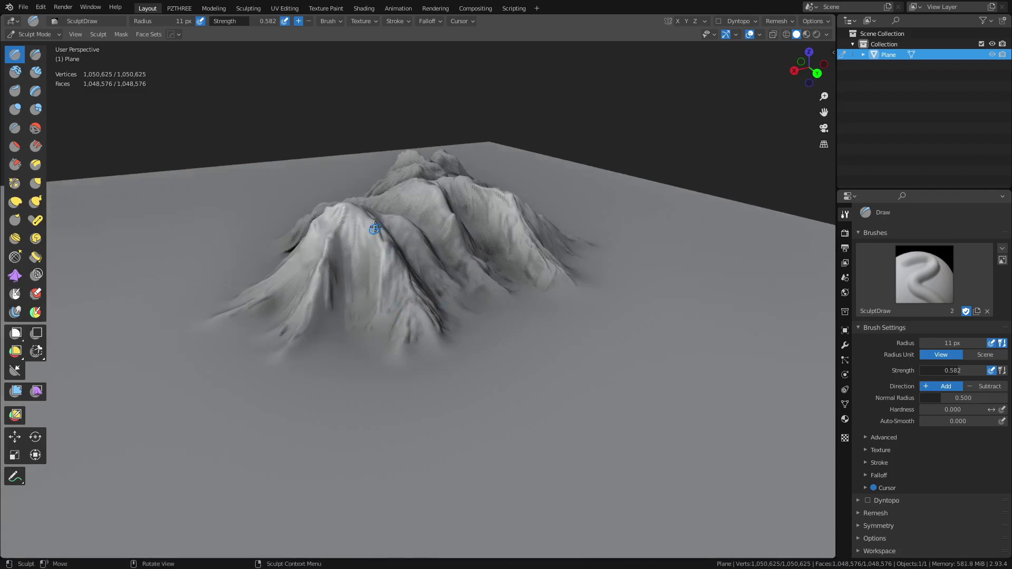
{"action": "mouse_move", "coordinate": [399, 307]}
{"action": "left_mouse_down"}
{"action": "mouse_move", "coordinate": [394, 277]}
{"action": "mouse_move", "coordinate": [380, 307]}
{"action": "mouse_move", "coordinate": [336, 291]}
{"action": "mouse_move", "coordinate": [299, 337]}
{"action": "left_mouse_up"}
{"action": "middle_click_drag", "start_coordinate": [286, 355], "coordinate": [384, 362]}
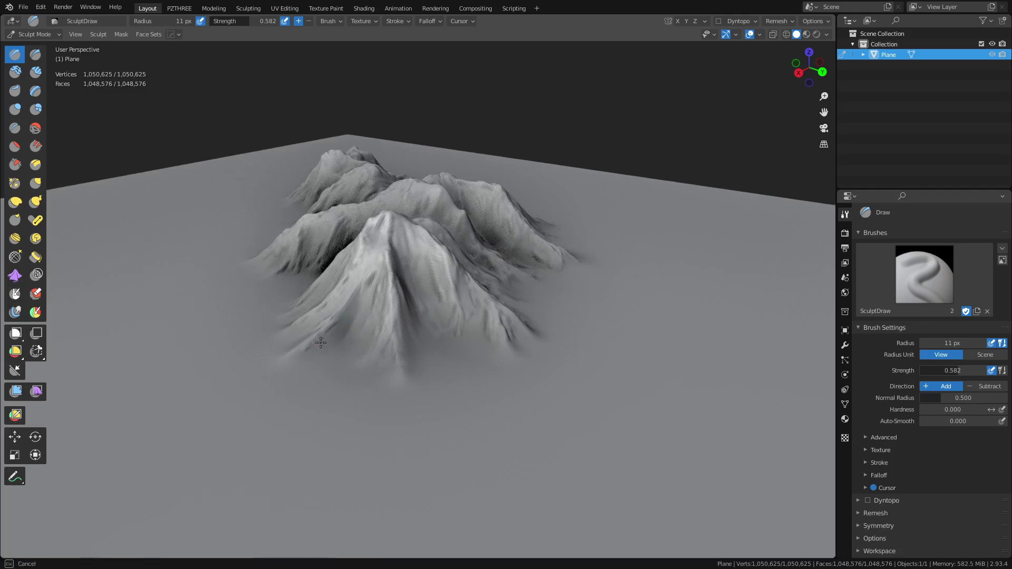
- Switch the sculpted plane to Object Mode and apply smooth shading to it
{"action": "mouse_move", "coordinate": [321, 337]}
{"action": "middle_mouse_down"}
{"action": "mouse_move", "coordinate": [409, 369]}
{"action": "mouse_move", "coordinate": [445, 362]}
{"action": "mouse_move", "coordinate": [502, 384]}
{"action": "mouse_move", "coordinate": [515, 372]}
{"action": "mouse_move", "coordinate": [481, 402]}
{"action": "mouse_move", "coordinate": [556, 387]}
{"action": "mouse_move", "coordinate": [583, 369]}
{"action": "middle_mouse_up"}
{"action": "middle_click_drag", "start_coordinate": [485, 348], "coordinate": [416, 366]}
{"action": "key", "text": "ctrl+Tab"}
{"action": "left_click", "coordinate": [380, 358]}
{"action": "right_click", "coordinate": [380, 358]}
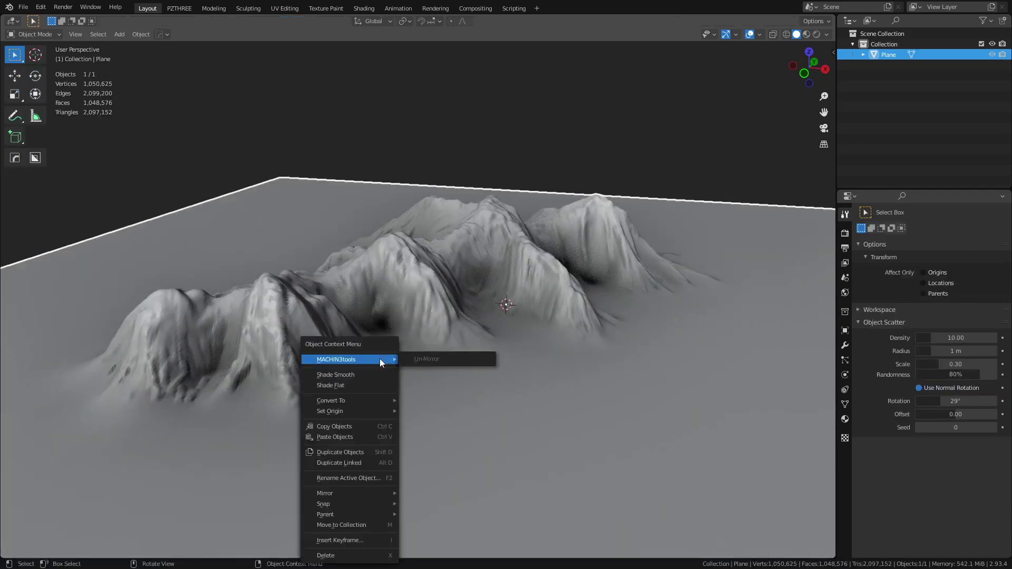
{"action": "left_click", "coordinate": [374, 379]}
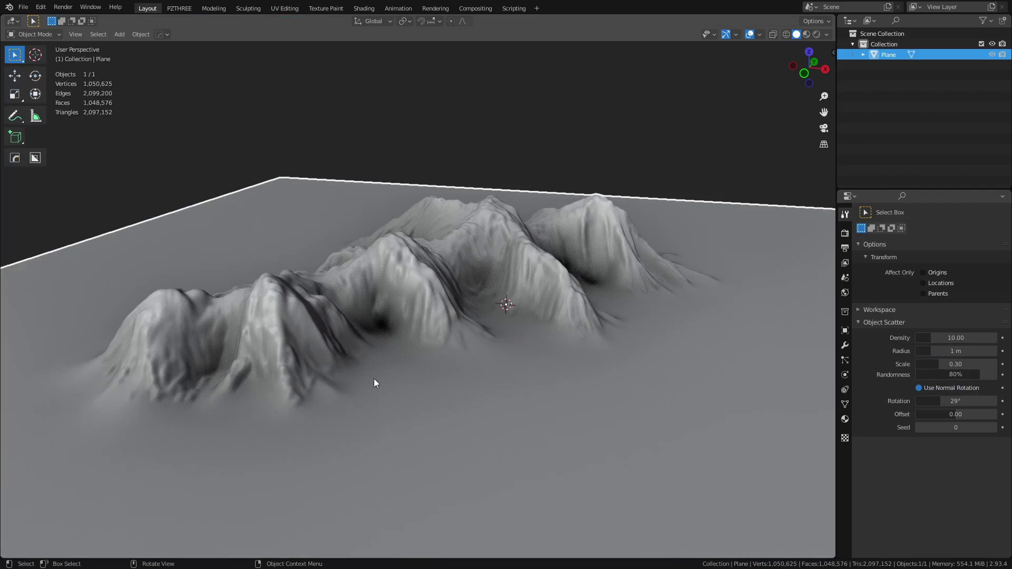
- Open the GrabDoc add-on's controls and set up its baking scene around the terrain plane
{"action": "middle_click_drag", "start_coordinate": [448, 407], "coordinate": [438, 361]}
{"action": "scroll", "coordinate": [467, 399], "scroll_direction": "up", "scroll_amount": 1}
{"action": "middle_click_drag", "start_coordinate": [560, 380], "coordinate": [636, 359]}
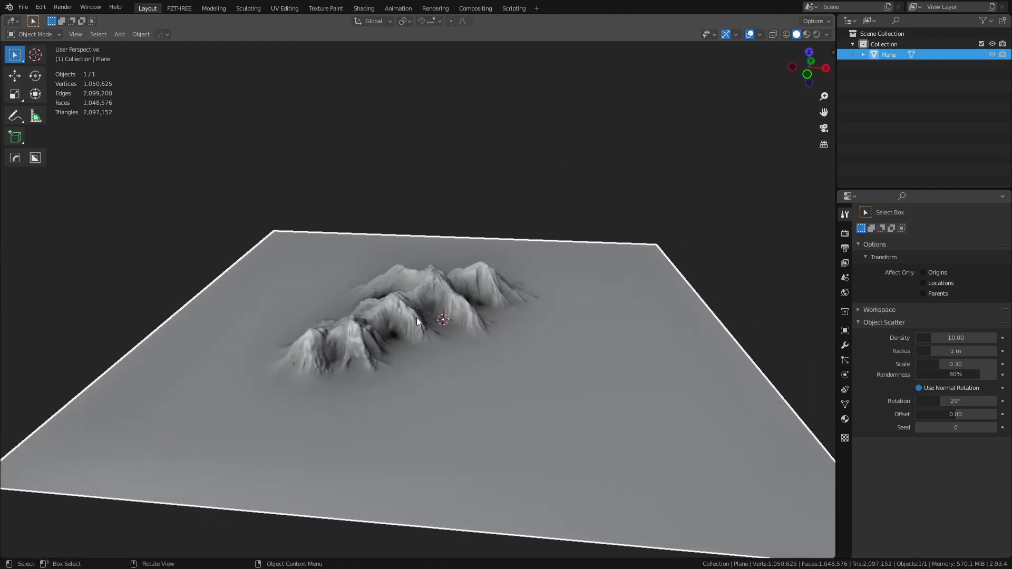
{"action": "key", "text": "n"}
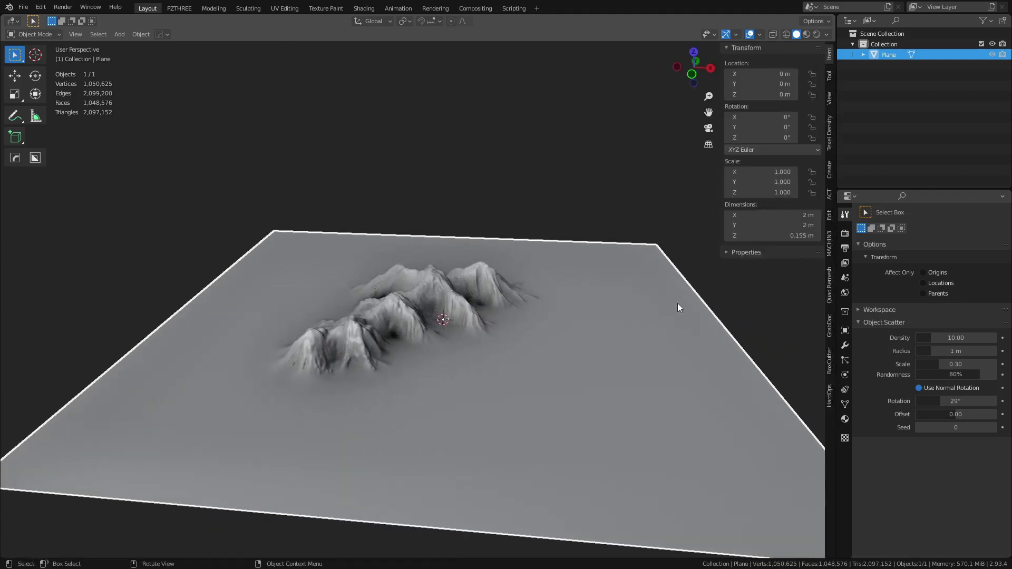
{"action": "left_click", "coordinate": [829, 326]}
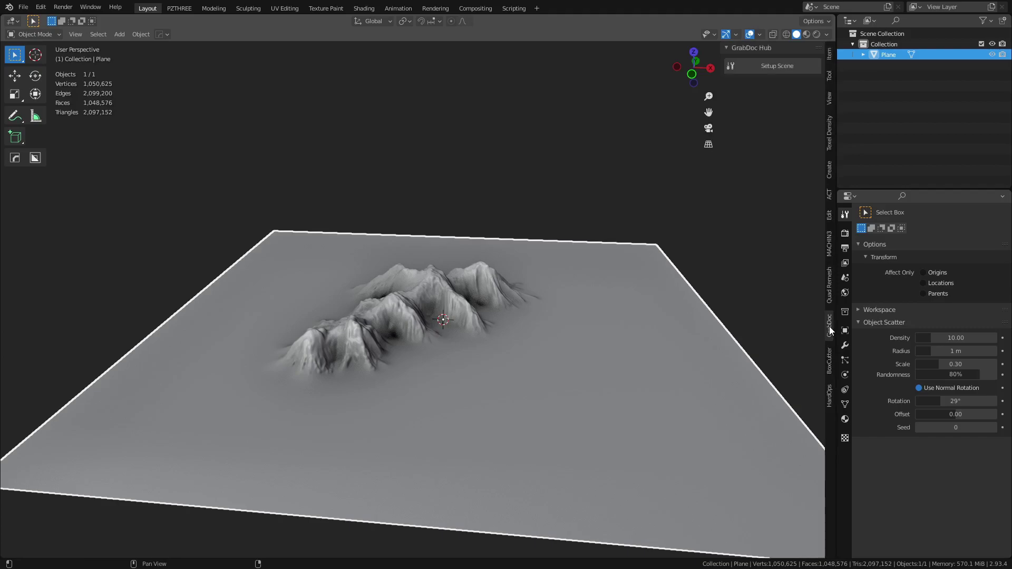
{"action": "left_click", "coordinate": [767, 65]}
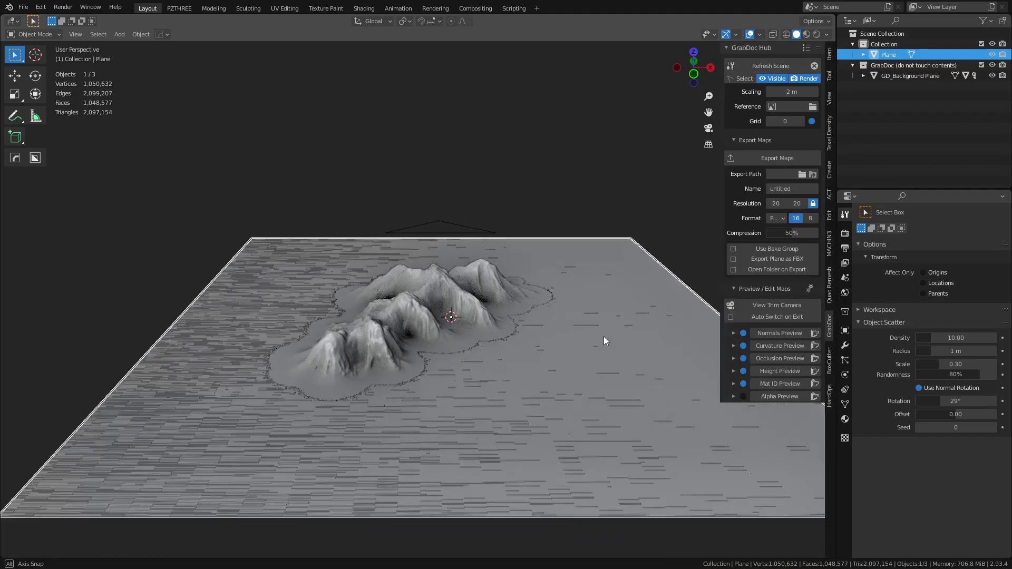
- View the terrain from the front, widen the GrabDoc settings and set the map export path to the Desktop
{"action": "middle_click_drag", "start_coordinate": [603, 335], "coordinate": [596, 327], "text": "alt"}
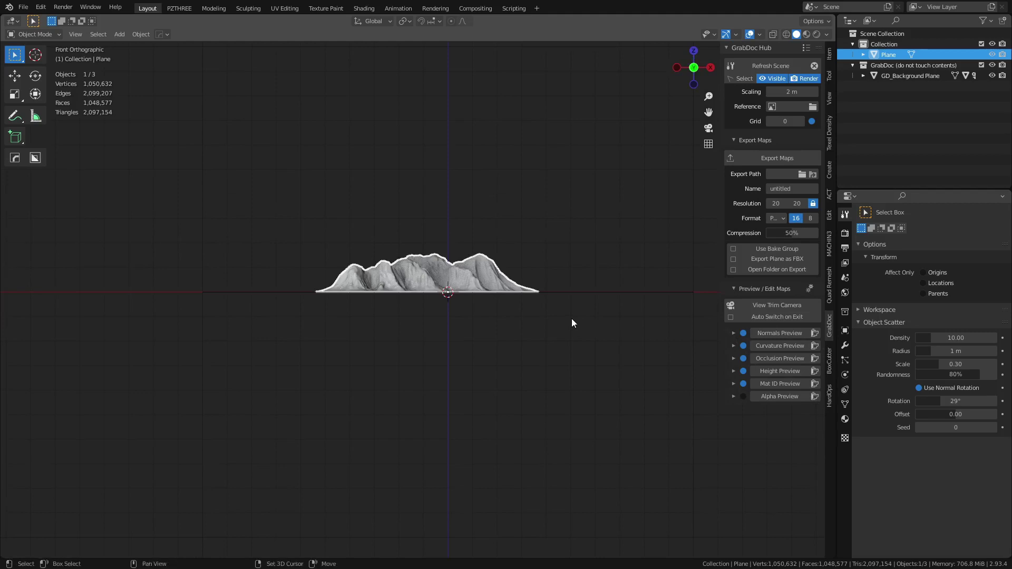
{"action": "scroll", "coordinate": [577, 338], "scroll_direction": "up", "scroll_amount": 2}
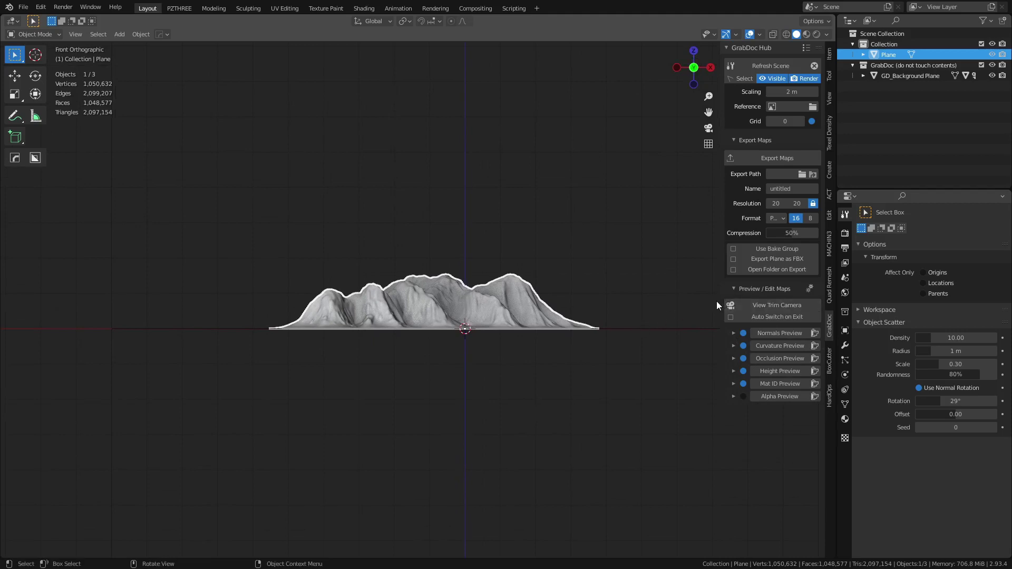
{"action": "left_click_drag", "start_coordinate": [719, 301], "coordinate": [620, 303]}
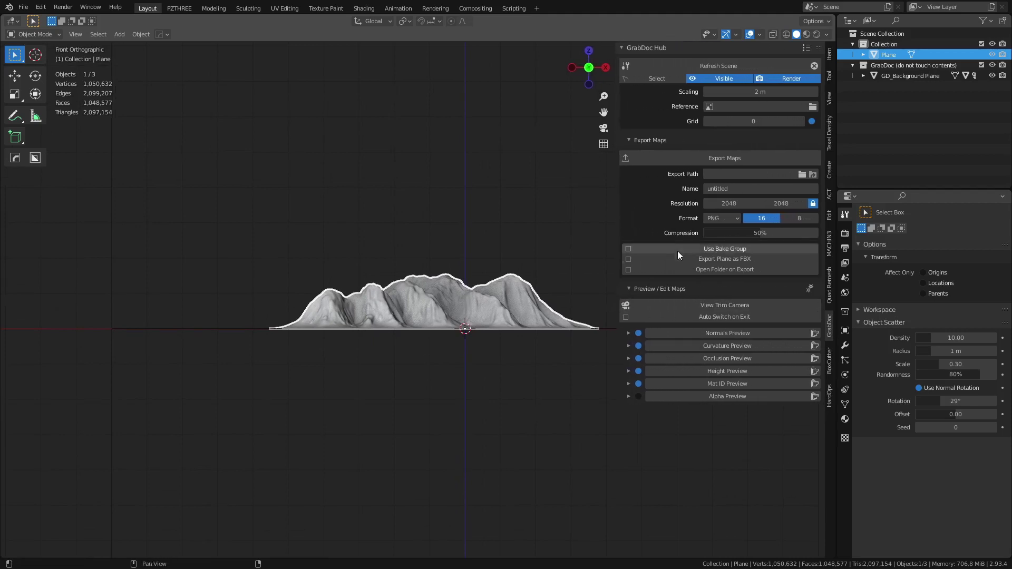
{"action": "left_click", "coordinate": [802, 174]}
{"action": "left_click", "coordinate": [232, 193]}
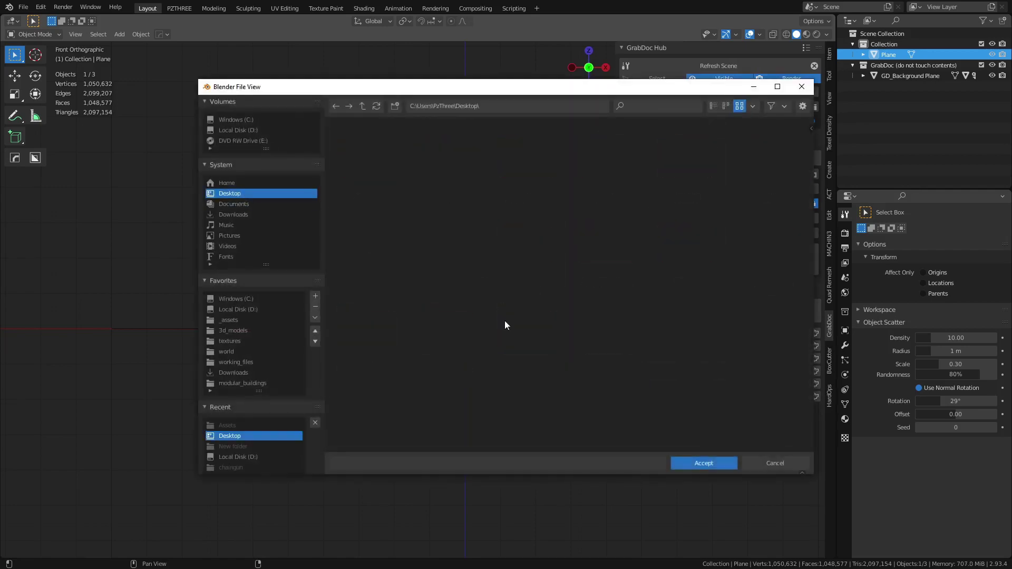
{"action": "left_click", "coordinate": [717, 464]}
{"action": "left_click", "coordinate": [752, 189]}
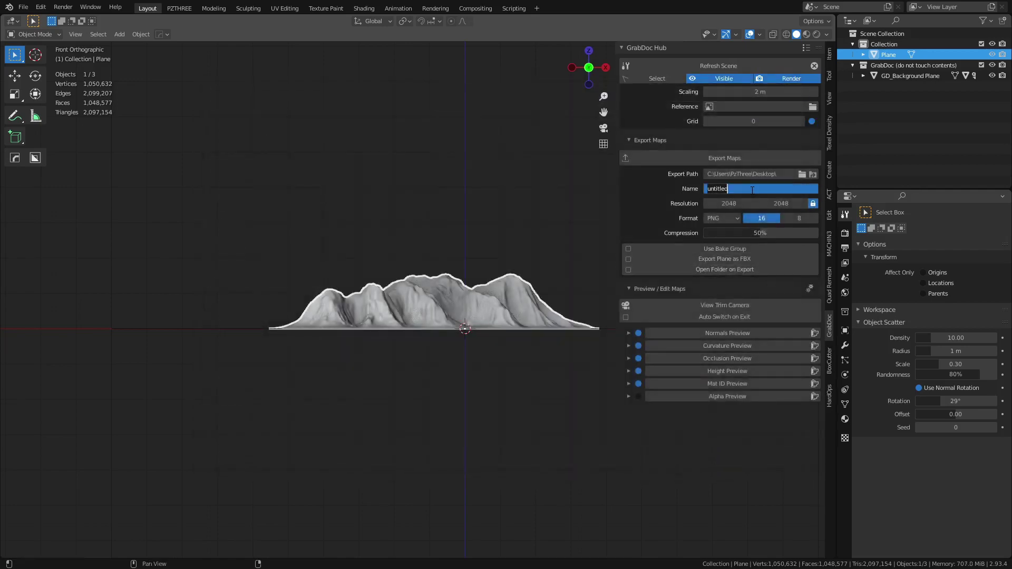
{"action": "key", "text": "BackSpace"}
{"action": "key", "text": "Escape"}
- Set the export compression to 0% and disable the normals, curvature, occlusion and material ID maps
{"action": "left_click_drag", "start_coordinate": [770, 233], "coordinate": [703, 232]}
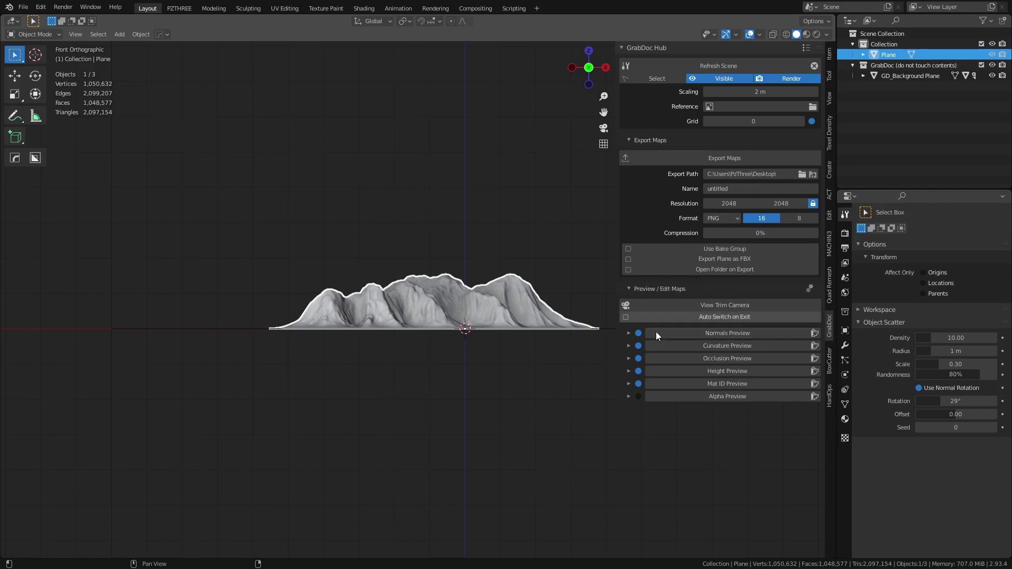
{"action": "left_click", "coordinate": [641, 332]}
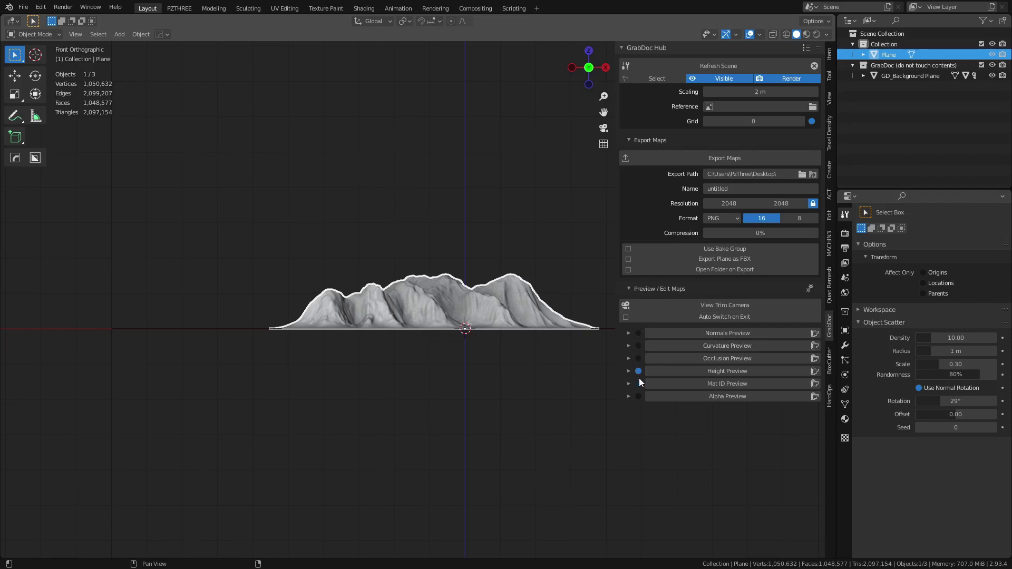
- Name the exported map terrain
{"action": "left_click", "coordinate": [735, 190]}
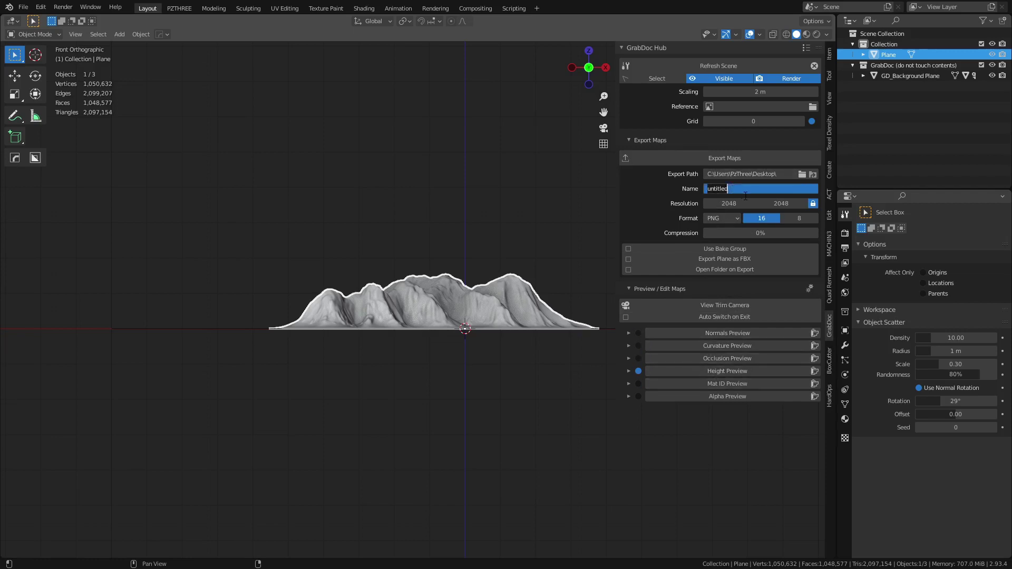
{"action": "type", "text": "terrain"}
{"action": "key", "text": "Return"}
- Enable Auto Switch on Exit, preview the height map from the trim camera and leave the preview
{"action": "left_click", "coordinate": [712, 317]}
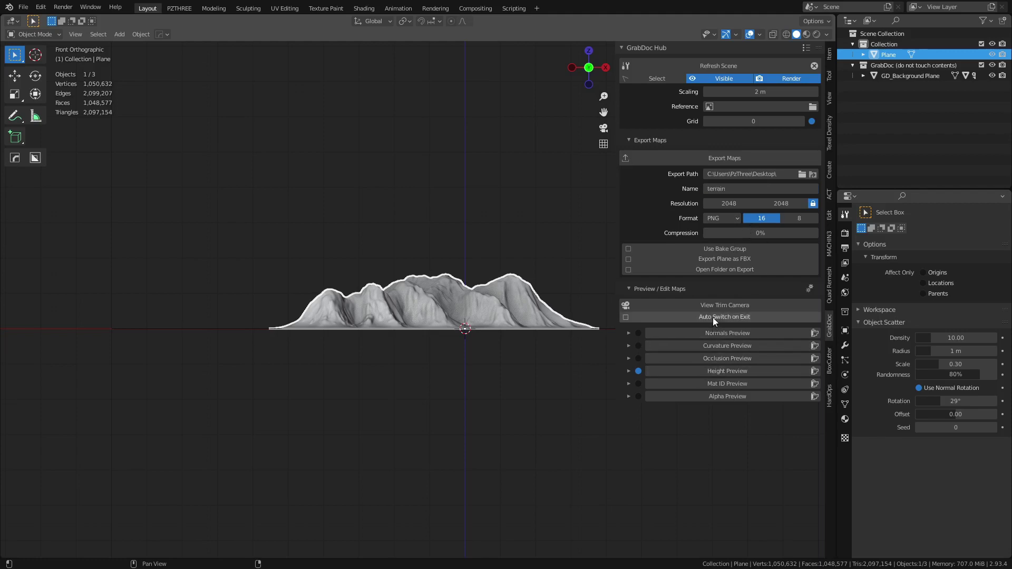
{"action": "left_click", "coordinate": [715, 372]}
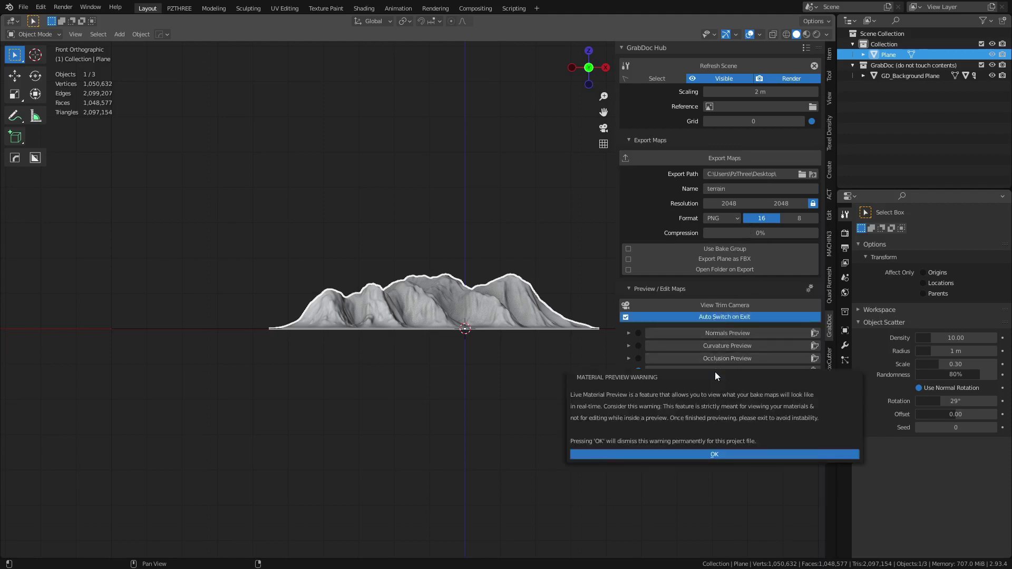
{"action": "left_click", "coordinate": [714, 456]}
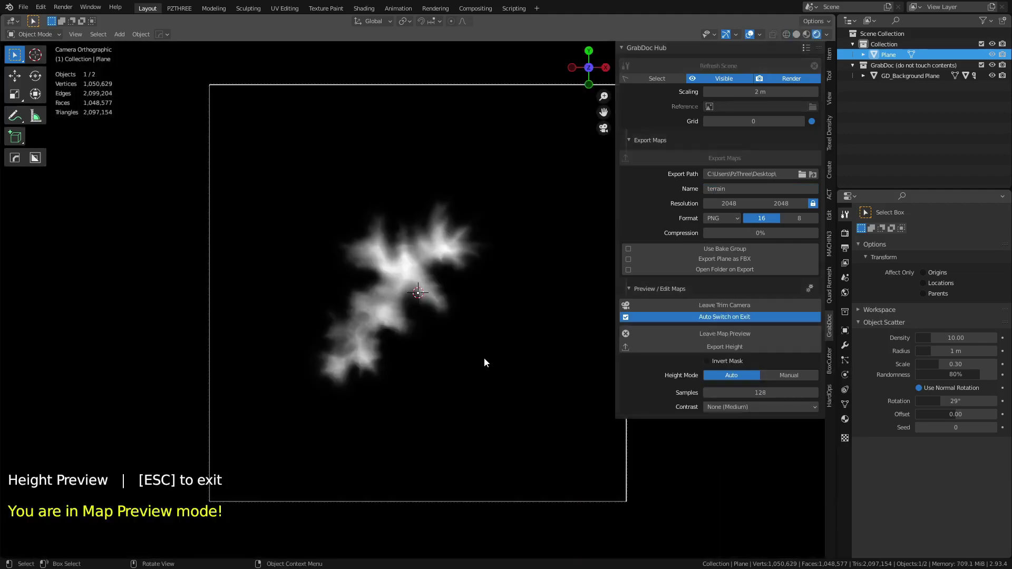
{"action": "key", "text": "Escape"}
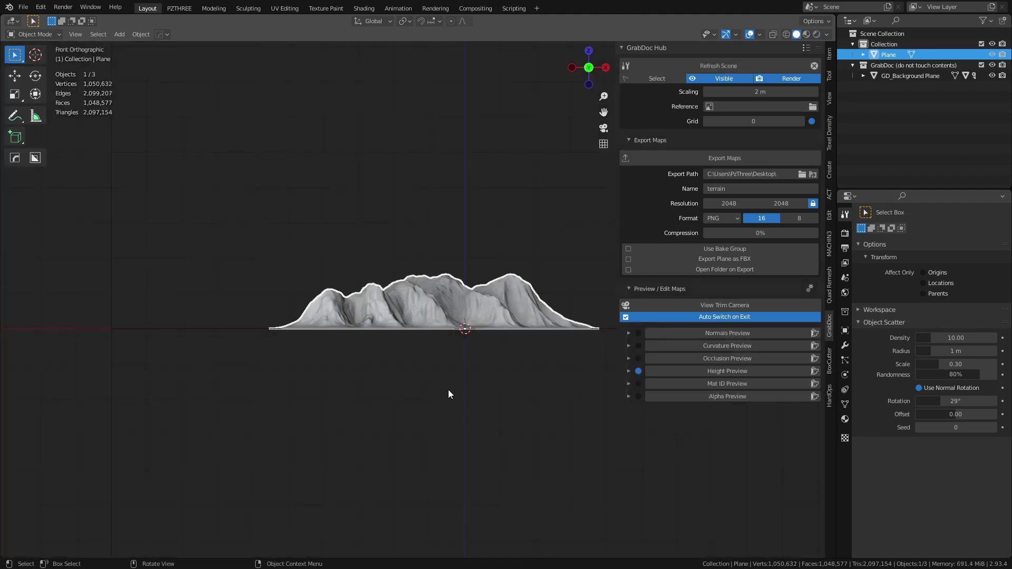
- Raise the terrain plane about 0.05 m along the Z axis above the GrabDoc background plane
{"action": "scroll", "coordinate": [474, 375], "scroll_direction": "up", "scroll_amount": 5}
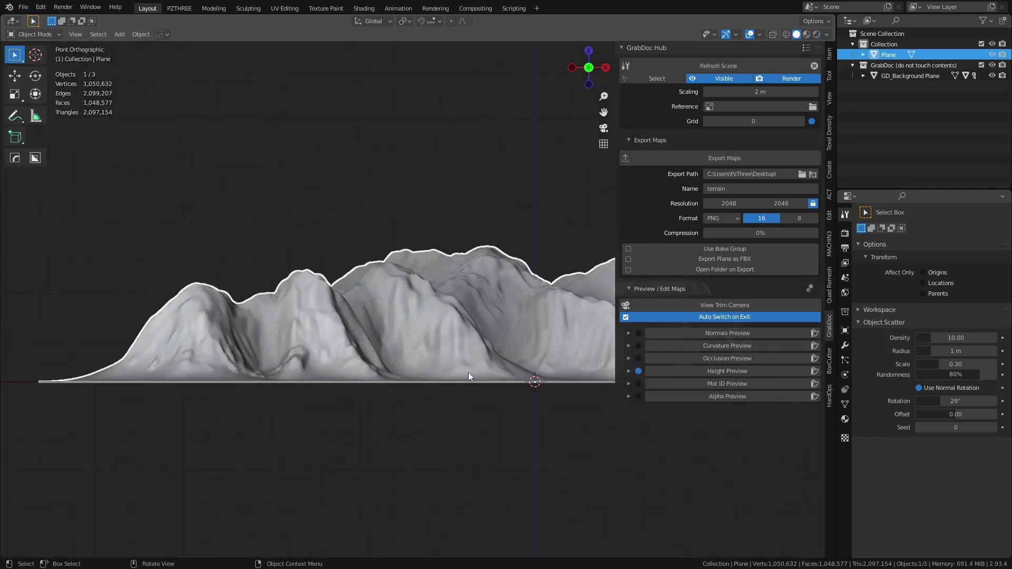
{"action": "middle_click_drag", "start_coordinate": [477, 395], "coordinate": [551, 290], "text": "shift"}
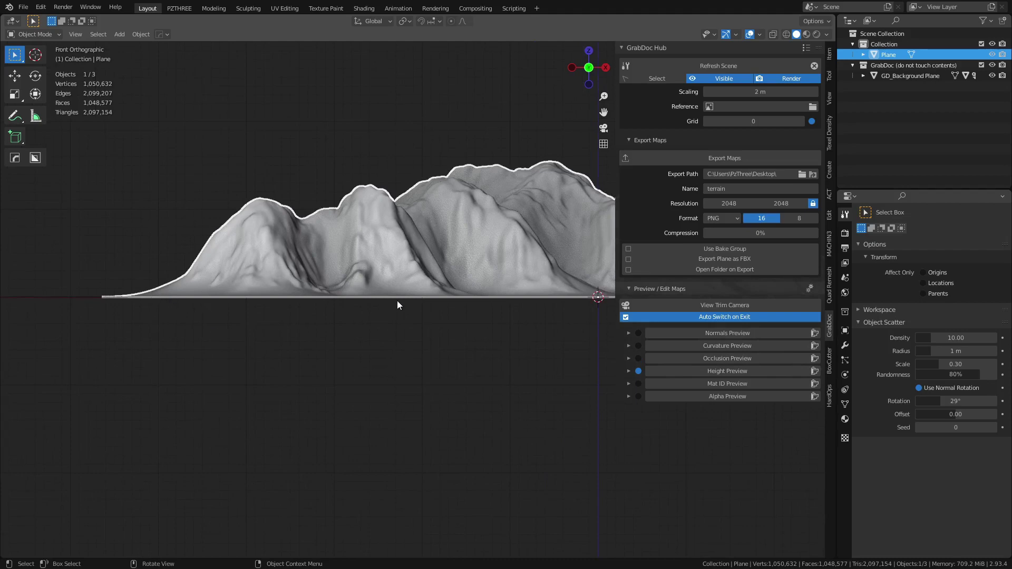
{"action": "scroll", "coordinate": [406, 306], "scroll_direction": "down", "scroll_amount": 2}
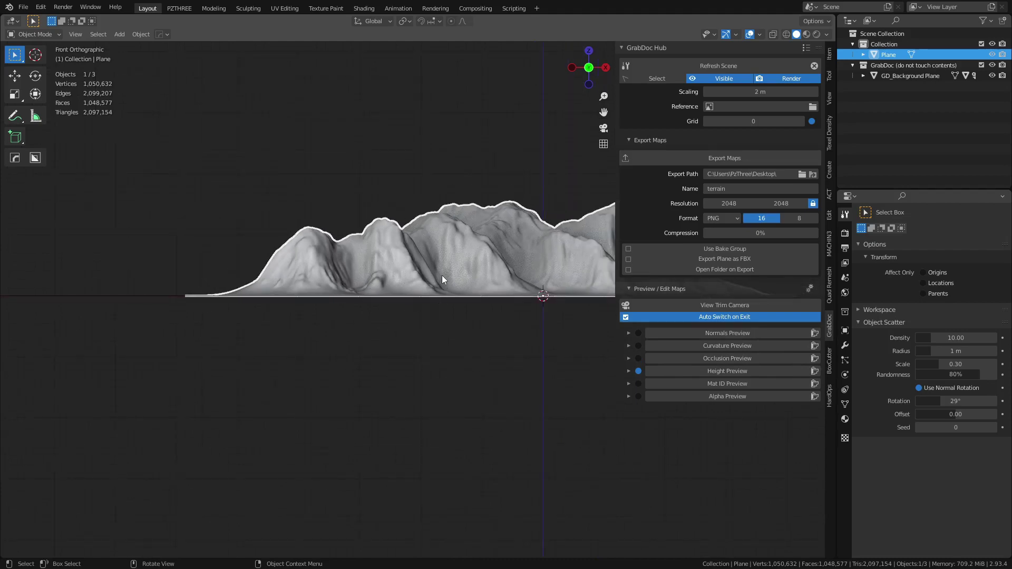
{"action": "key", "text": "g"}
{"action": "key", "text": "z"}
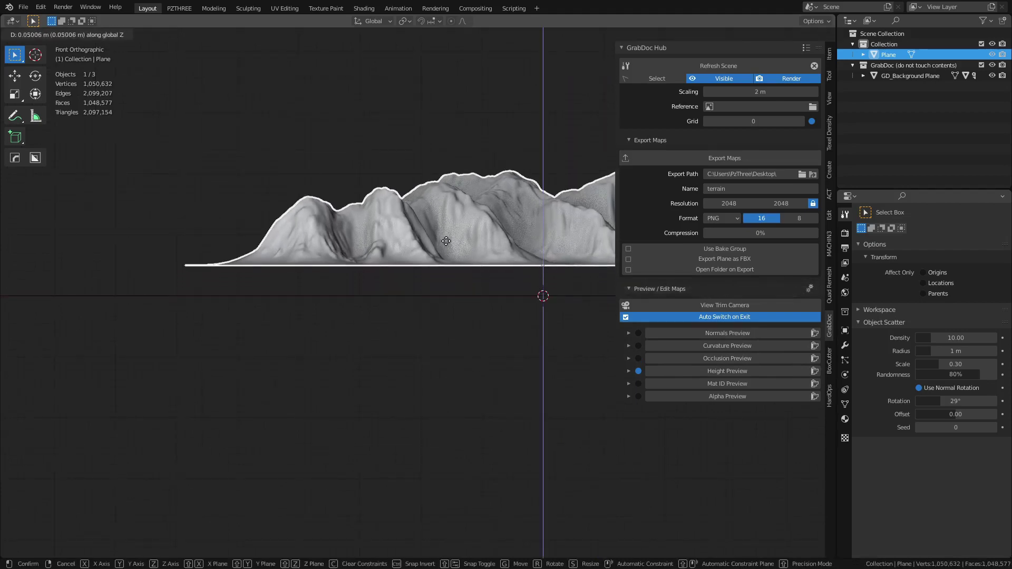
{"action": "left_click", "coordinate": [446, 240]}
{"action": "middle_click_drag", "start_coordinate": [472, 252], "coordinate": [413, 293], "text": "shift"}
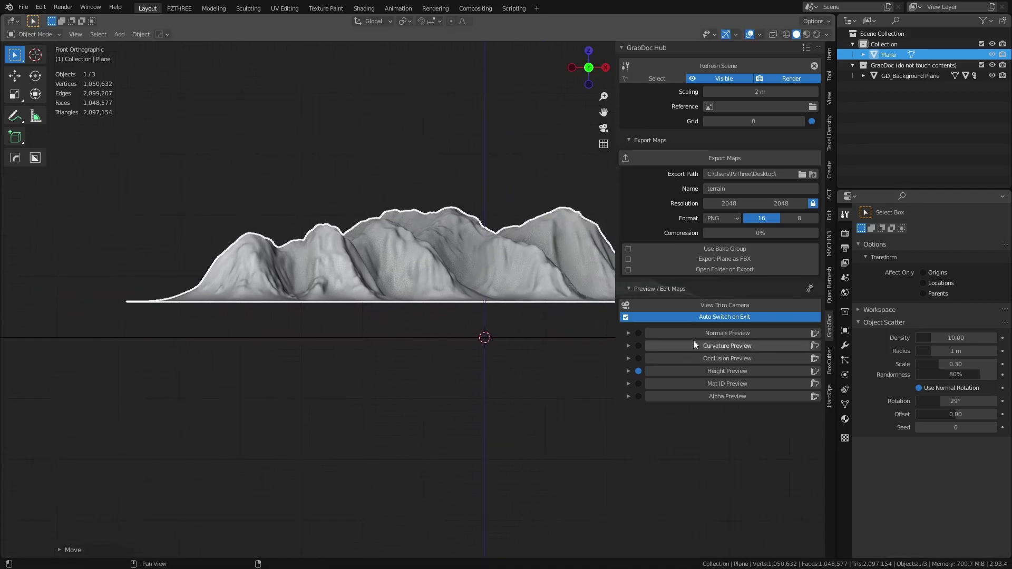
- Expand the height map's settings, set its height mode to Manual and inspect the range guide around the terrain
{"action": "left_click", "coordinate": [628, 371]}
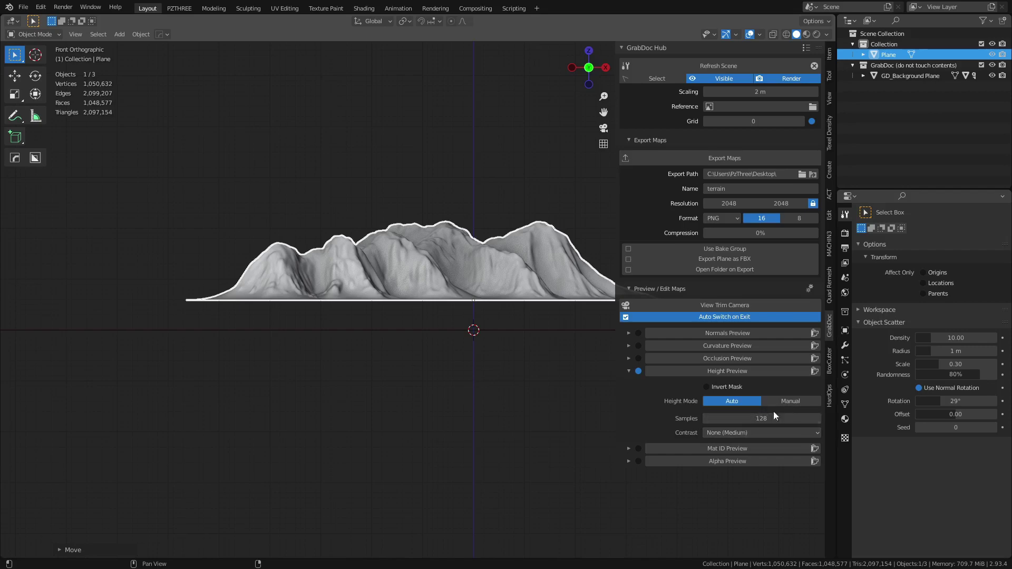
{"action": "left_click", "coordinate": [788, 402]}
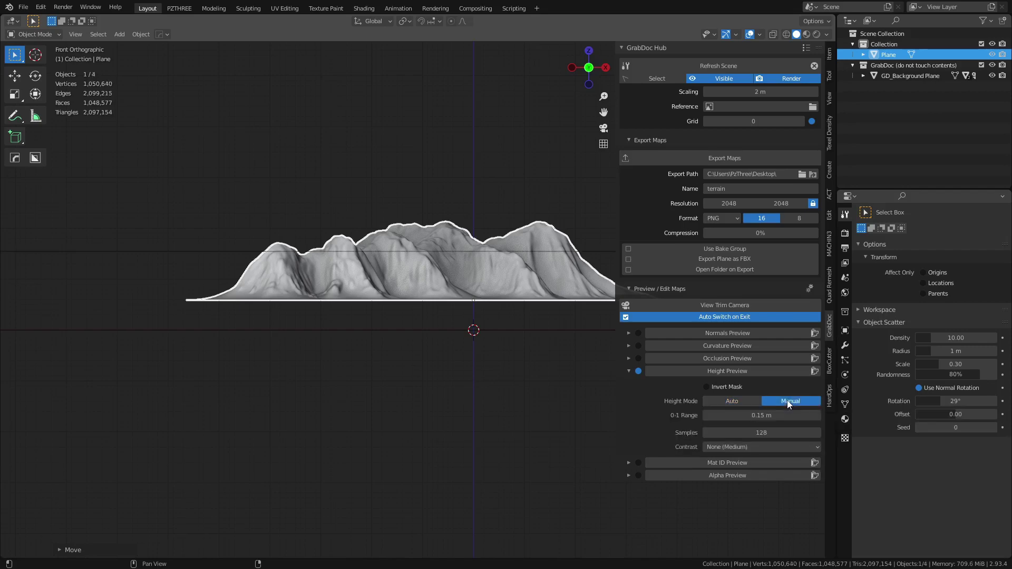
{"action": "scroll", "coordinate": [219, 280], "scroll_direction": "down", "scroll_amount": 3}
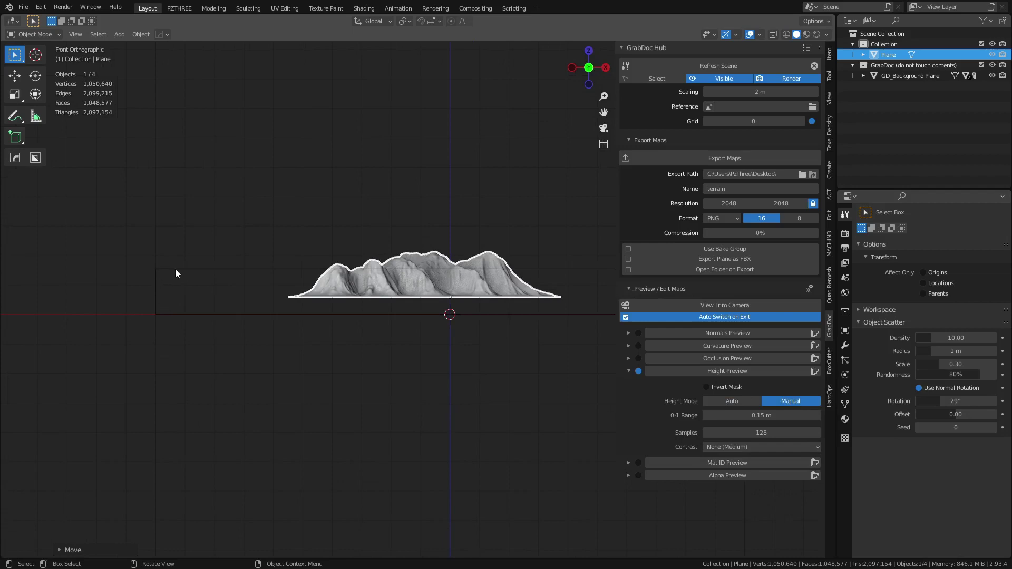
{"action": "scroll", "coordinate": [280, 279], "scroll_direction": "up", "scroll_amount": 3}
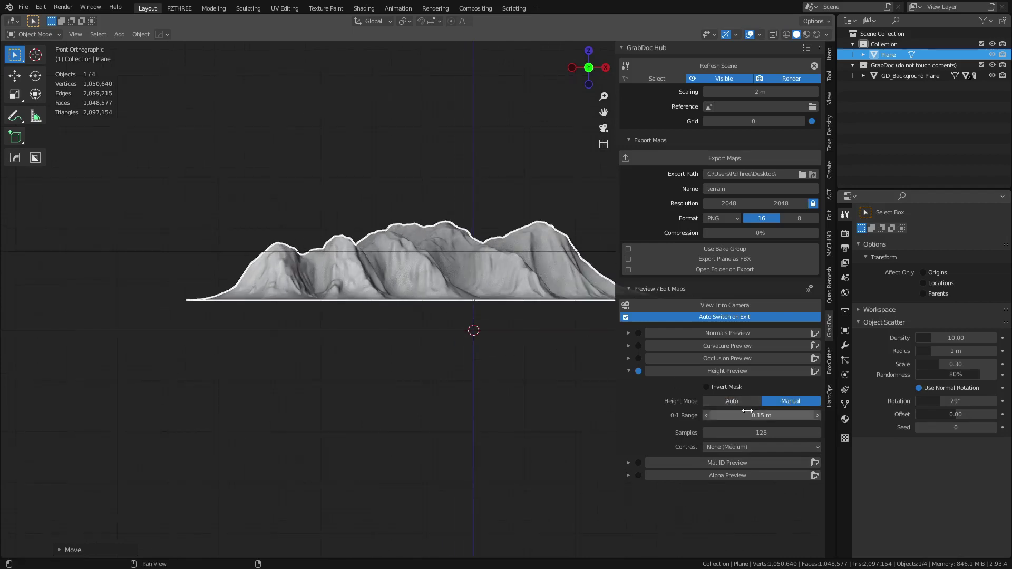
- Set the height map's 0-1 Range to about 0.3 m and export the maps
{"action": "left_click_drag", "start_coordinate": [730, 415], "coordinate": [839, 415]}
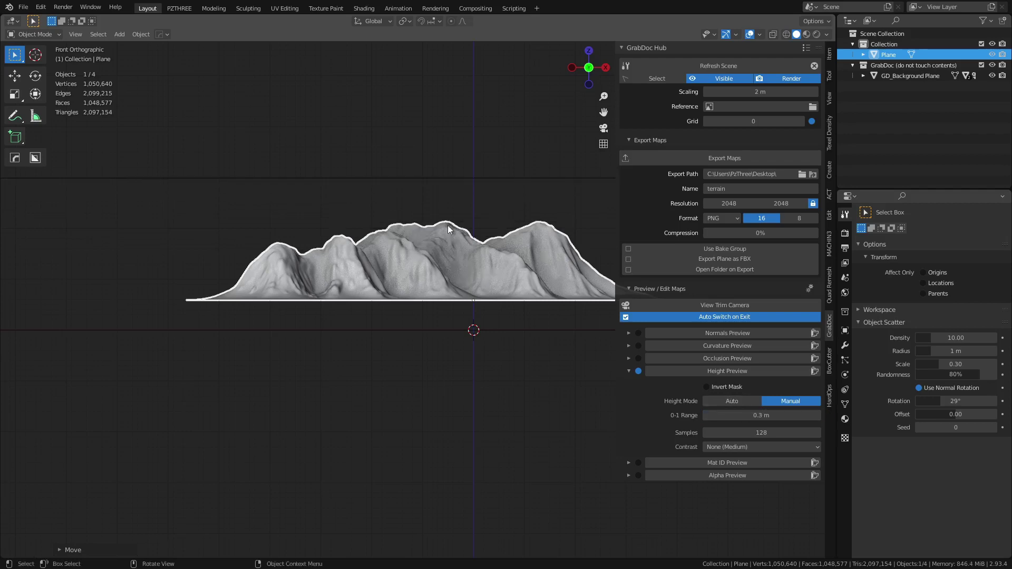
{"action": "left_click", "coordinate": [754, 415]}
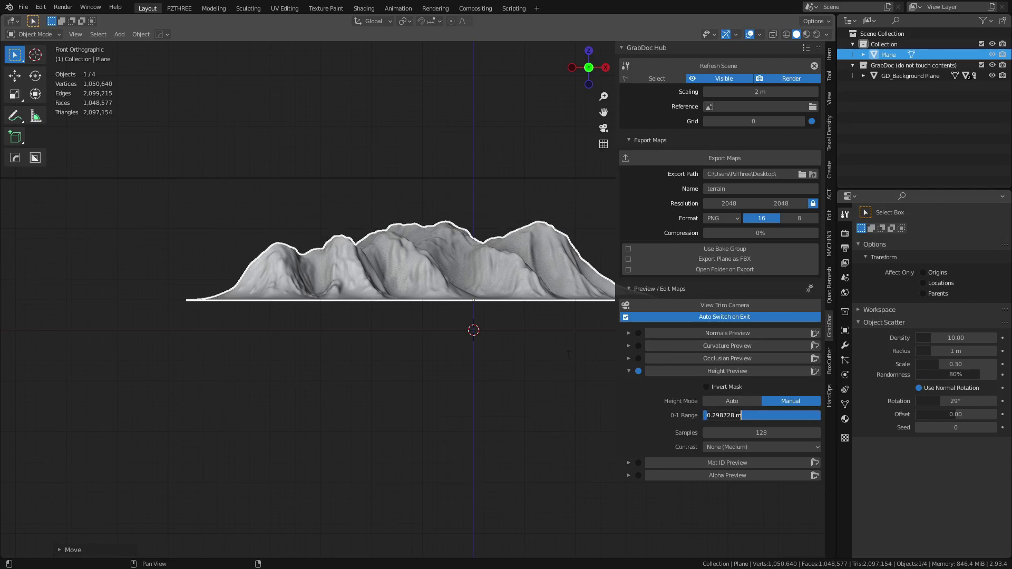
{"action": "left_click", "coordinate": [556, 391]}
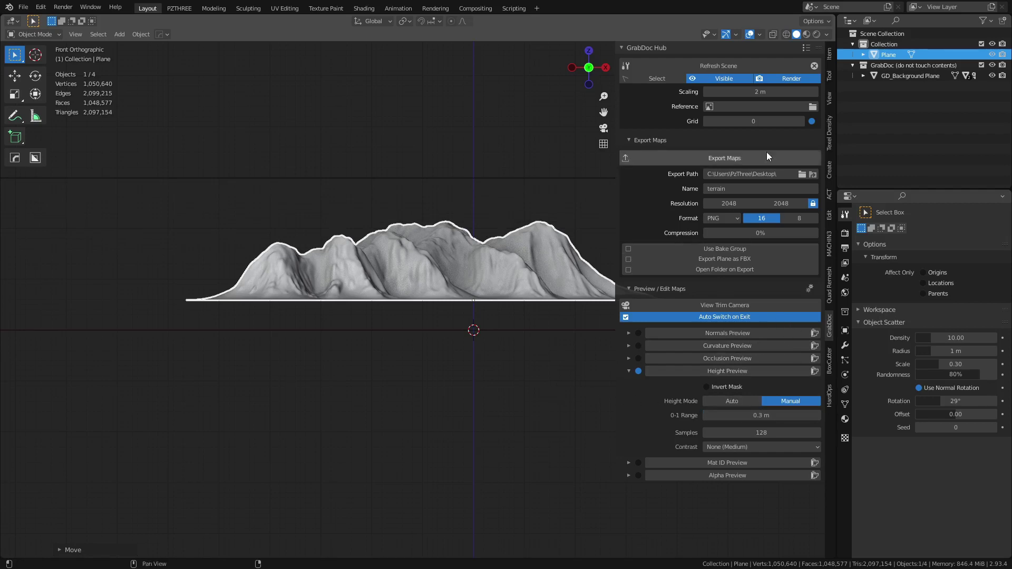
{"action": "left_click", "coordinate": [733, 161]}
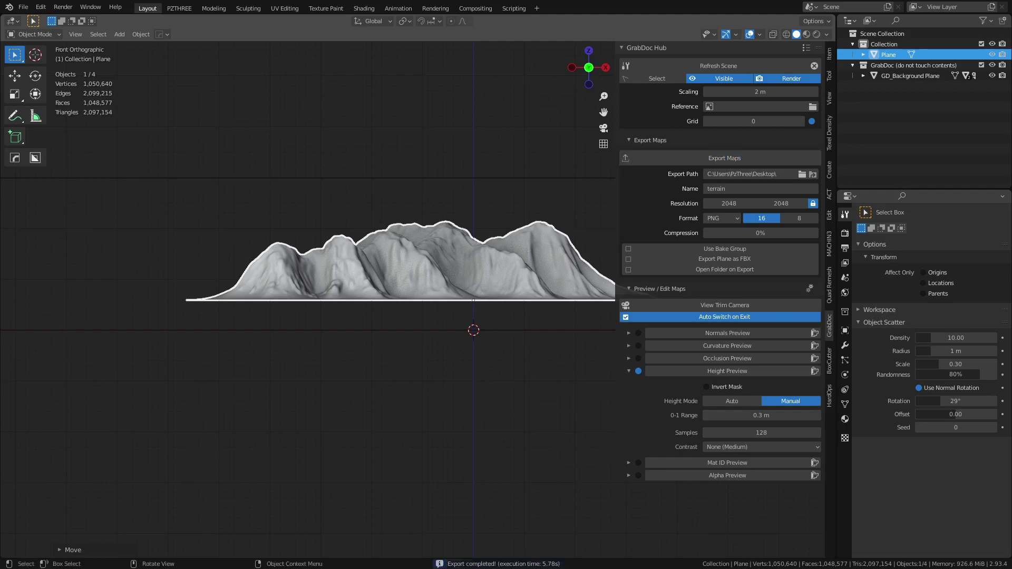
- Switch to Photoshop and open the exported terrain_height image from the Desktop
{"action": "key", "text": "alt+Tab"}
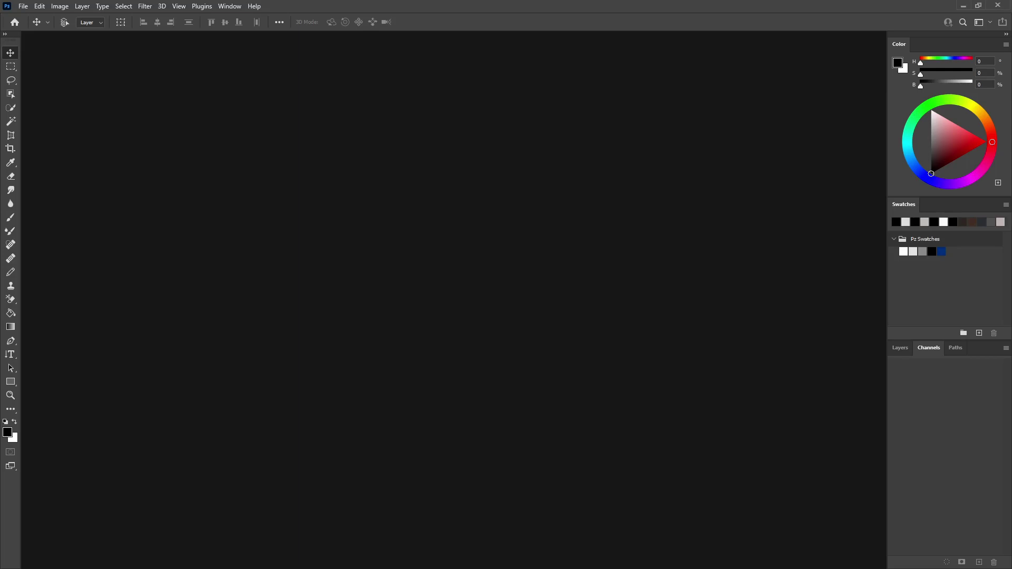
{"action": "left_click", "coordinate": [23, 5]}
{"action": "left_click", "coordinate": [38, 26]}
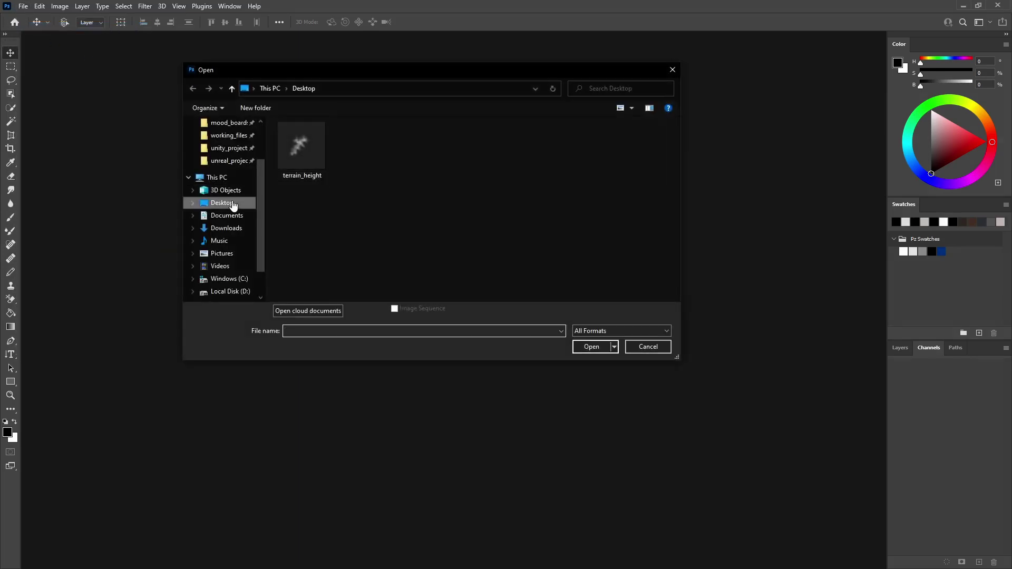
{"action": "double_click", "coordinate": [309, 150]}
- Save a copy of the height map to the Desktop in Photoshop Raw format, named terrain_height, and accept the raw options
{"action": "left_click", "coordinate": [23, 5]}
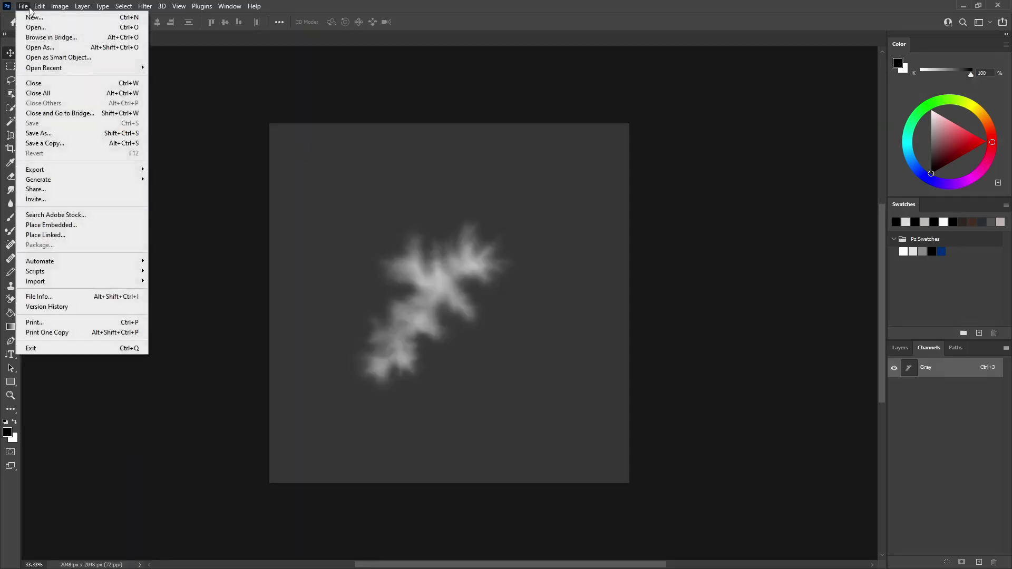
{"action": "left_click", "coordinate": [95, 142]}
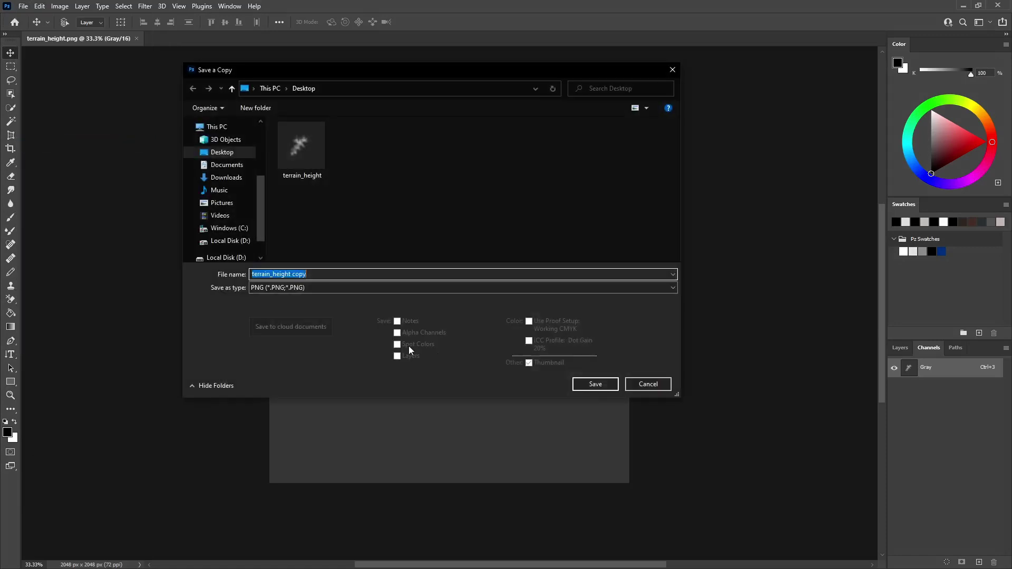
{"action": "left_click", "coordinate": [352, 287]}
{"action": "left_click", "coordinate": [321, 369]}
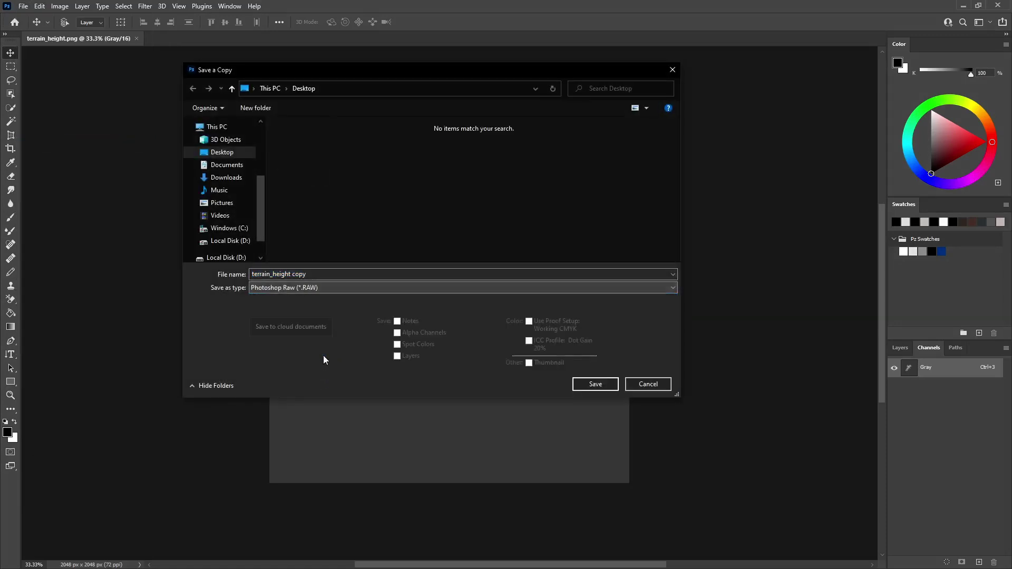
{"action": "left_click", "coordinate": [331, 275]}
{"action": "key", "text": "BackSpace"}
{"action": "key", "text": "BackSpace"}
{"action": "key", "text": "BackSpace"}
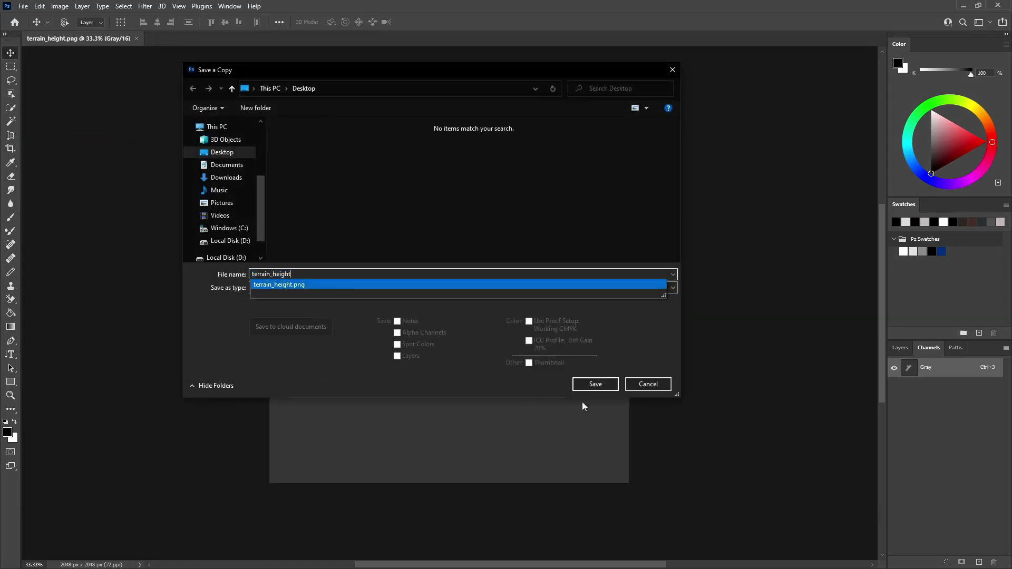
{"action": "left_click", "coordinate": [596, 384]}
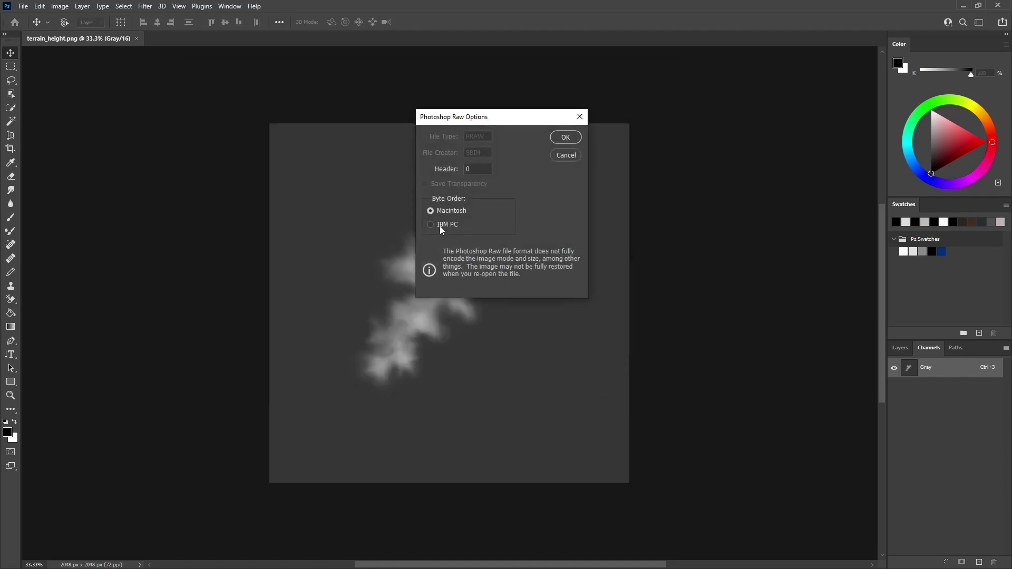
{"action": "left_click", "coordinate": [565, 137]}
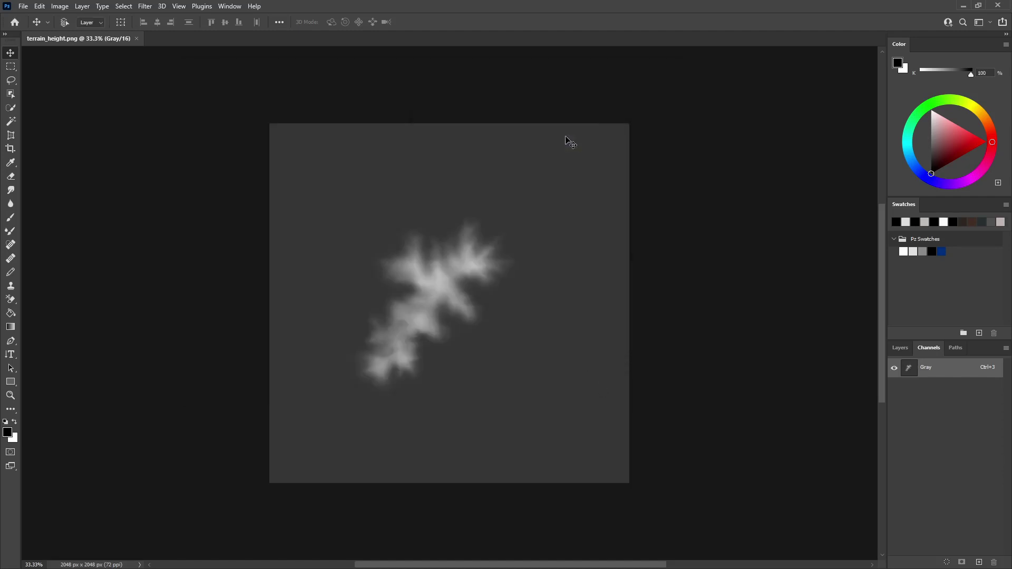
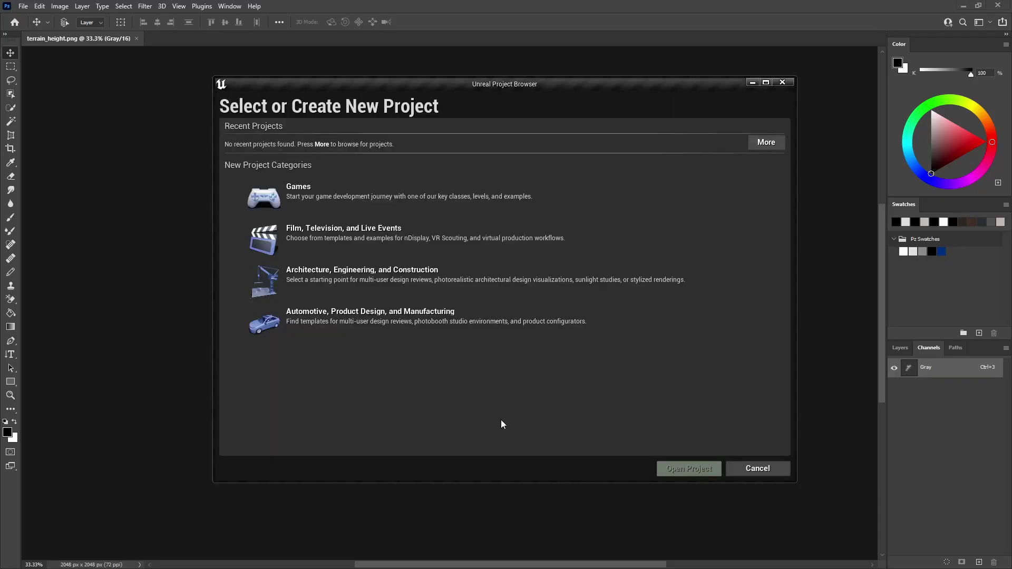
- Create an Unreal project named MyProject from the Blank template in the Games category, with the default project settings
{"action": "left_click", "coordinate": [503, 203]}
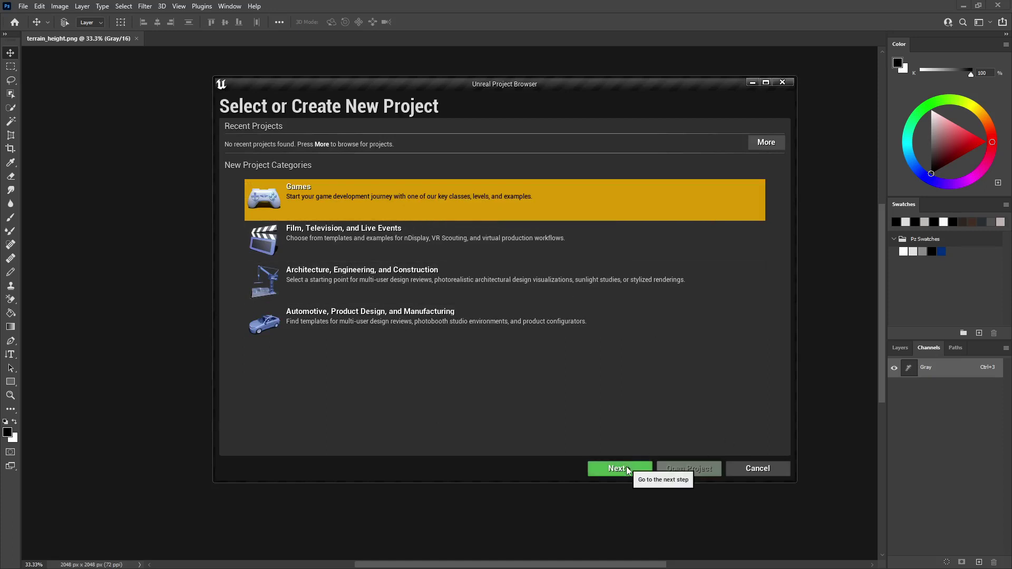
{"action": "left_click", "coordinate": [628, 470]}
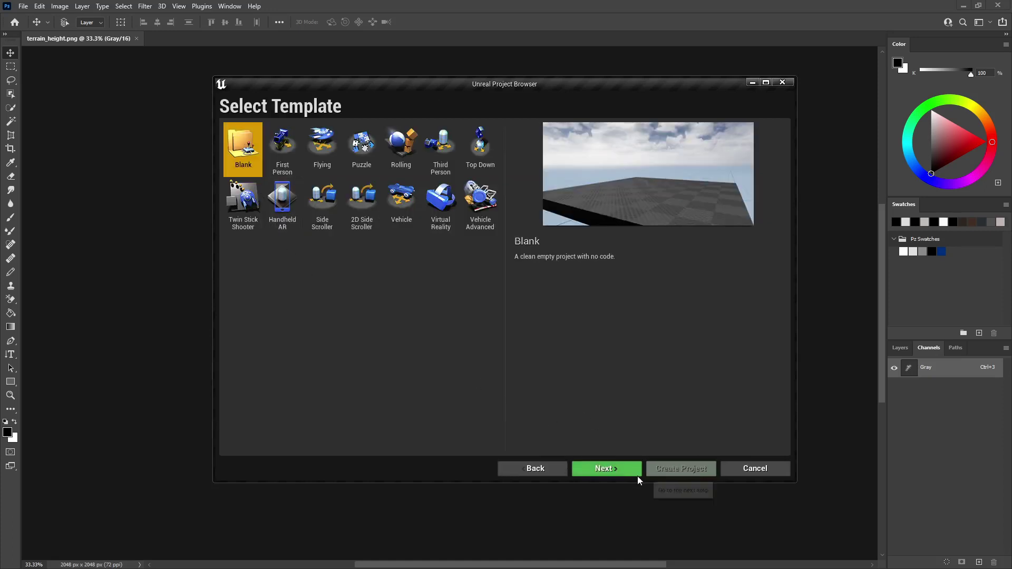
{"action": "left_click", "coordinate": [620, 474]}
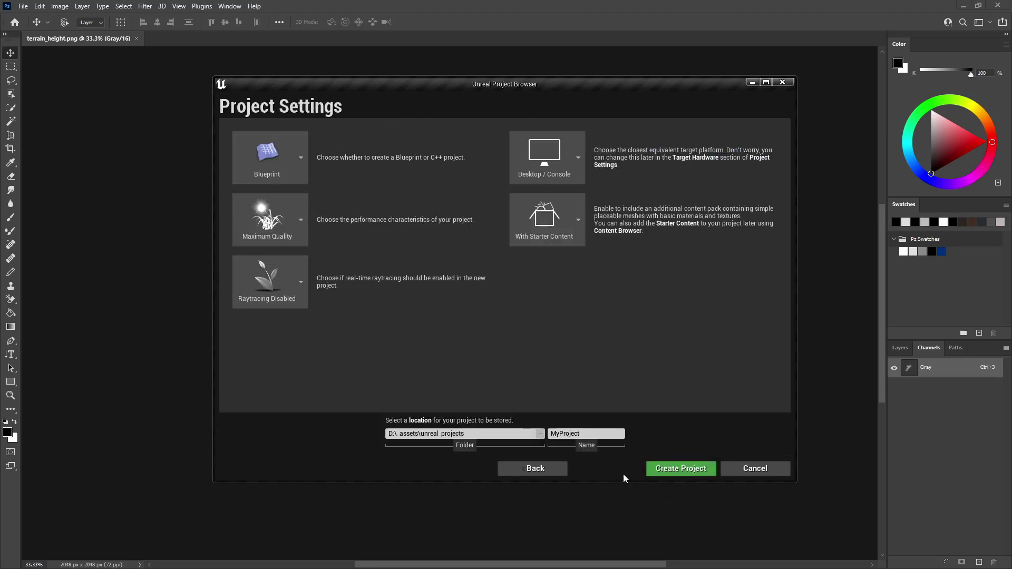
{"action": "left_click", "coordinate": [659, 471]}
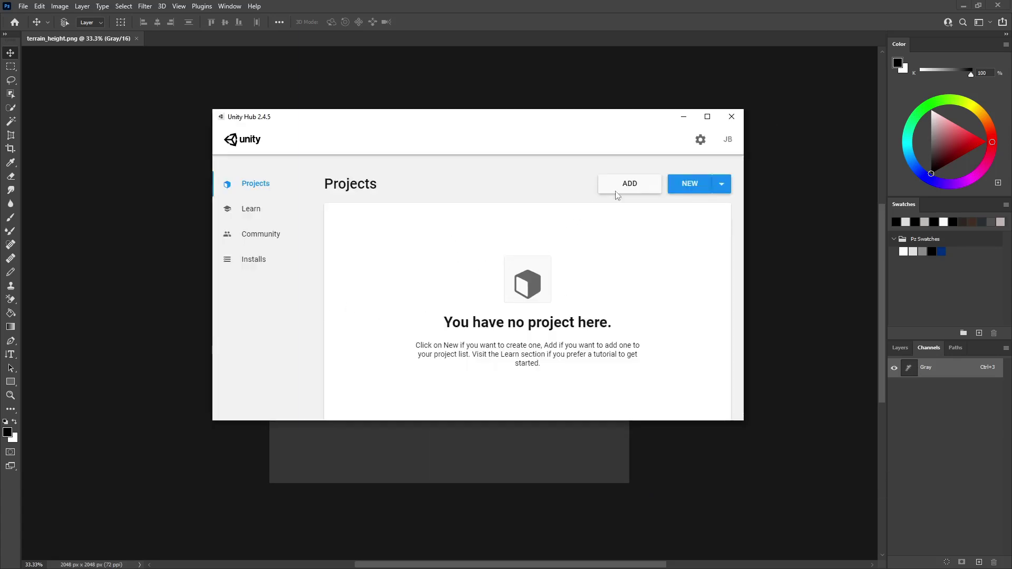
- Create a Unity project from the 3D template with the default name New Unity Project
{"action": "left_click", "coordinate": [704, 190]}
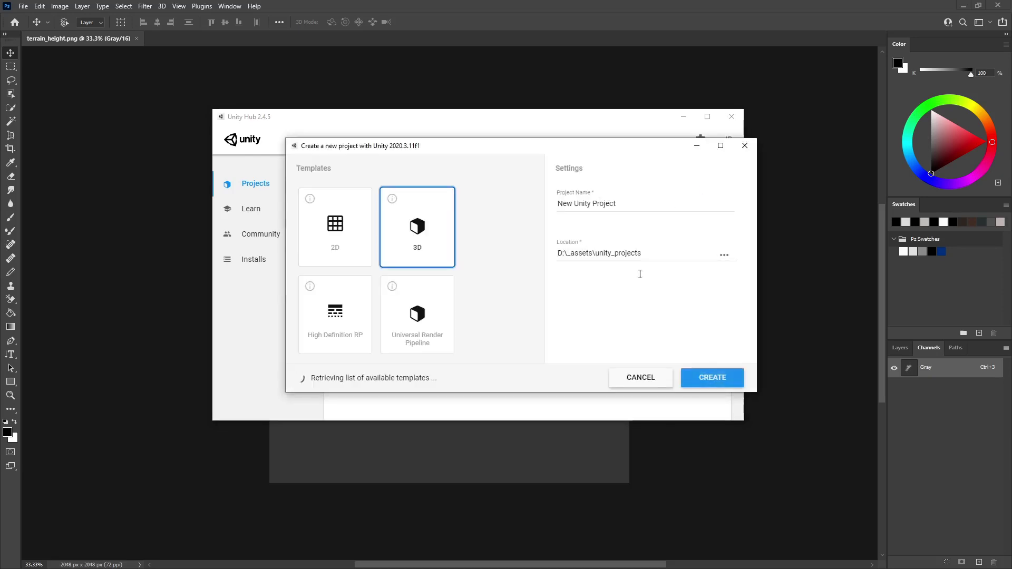
{"action": "left_click", "coordinate": [712, 378]}
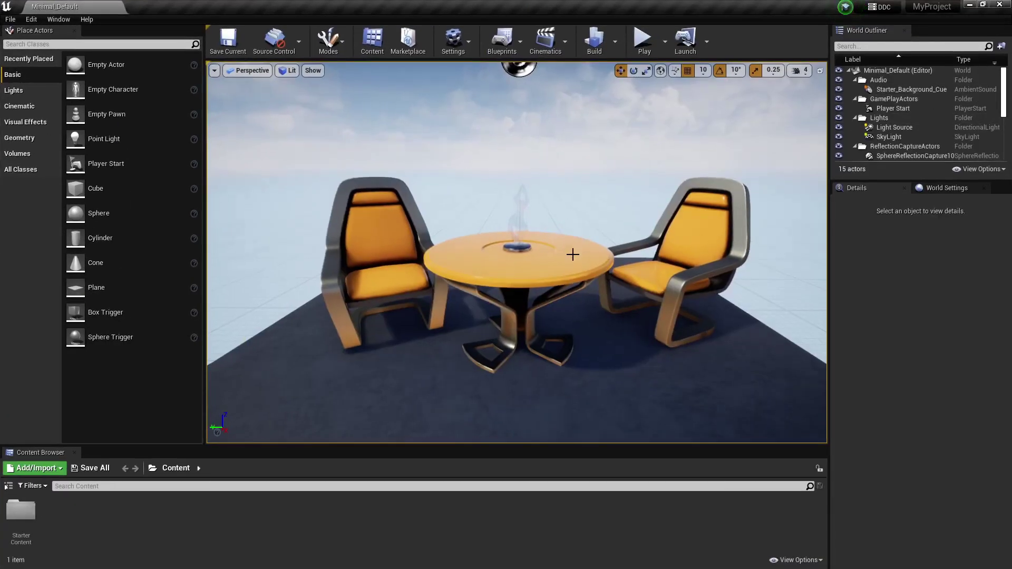
- Switch the Unreal editor to Landscape mode for the MyProject level
{"action": "right_click_drag", "start_coordinate": [543, 249], "coordinate": [468, 233]}
{"action": "key", "text": "s"}
{"action": "key", "text": "s"}
{"action": "left_click", "coordinate": [467, 233]}
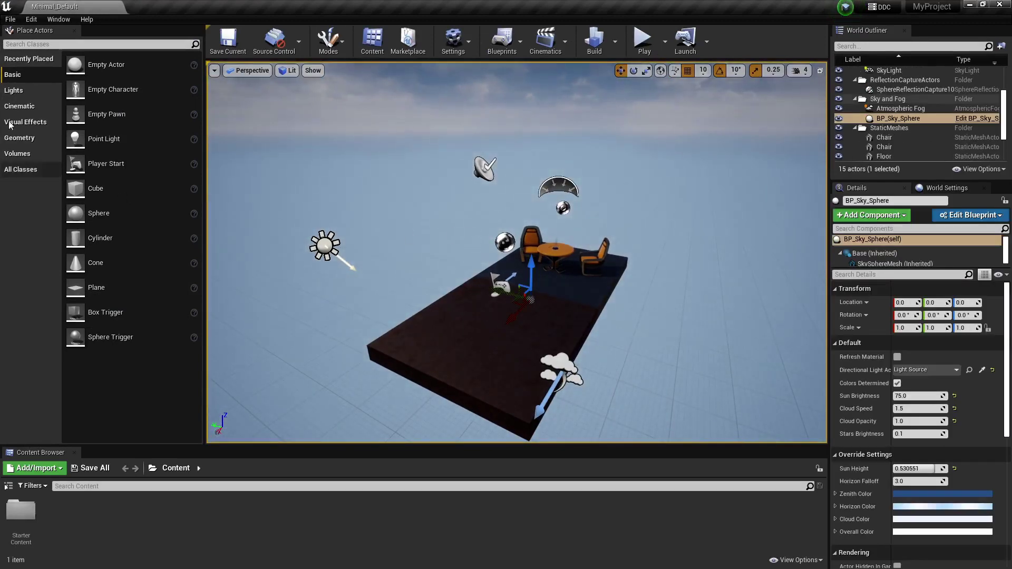
{"action": "left_click", "coordinate": [328, 38]}
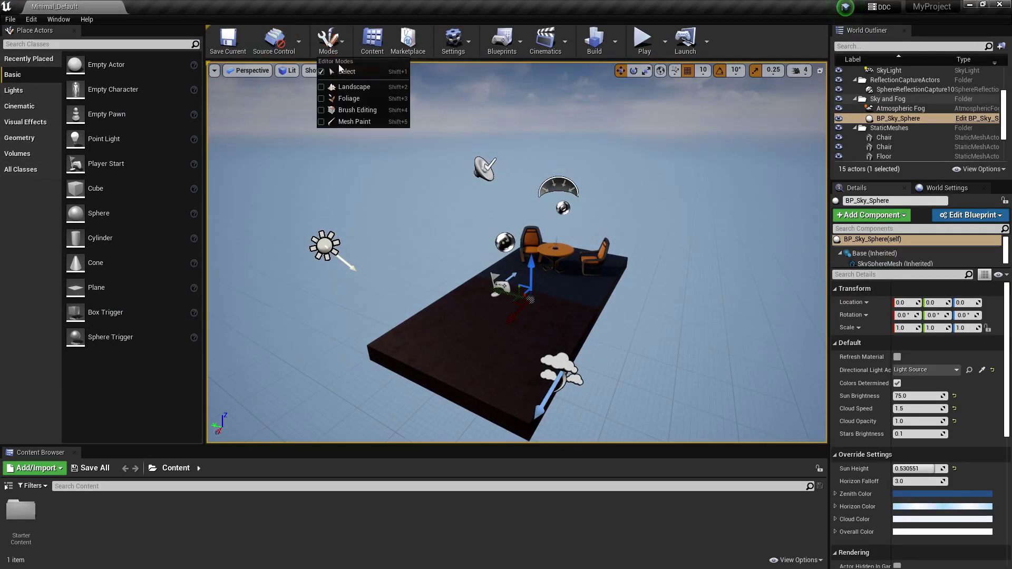
{"action": "left_click", "coordinate": [348, 89]}
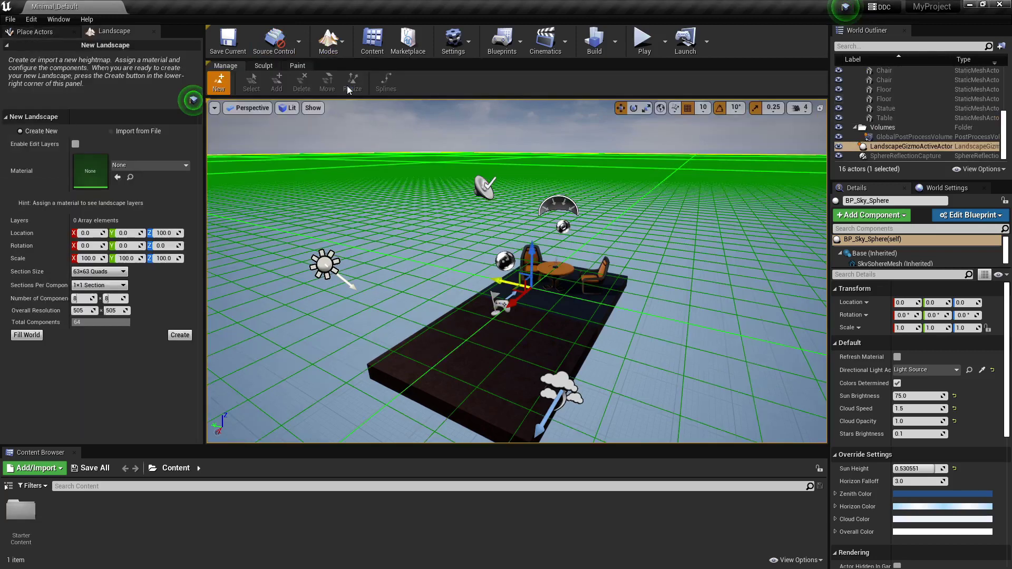
- Import the Desktop's terrain_height image as the new landscape's heightmap and assign the M_Basic_Floor material
{"action": "left_click", "coordinate": [141, 131]}
{"action": "left_click", "coordinate": [177, 157]}
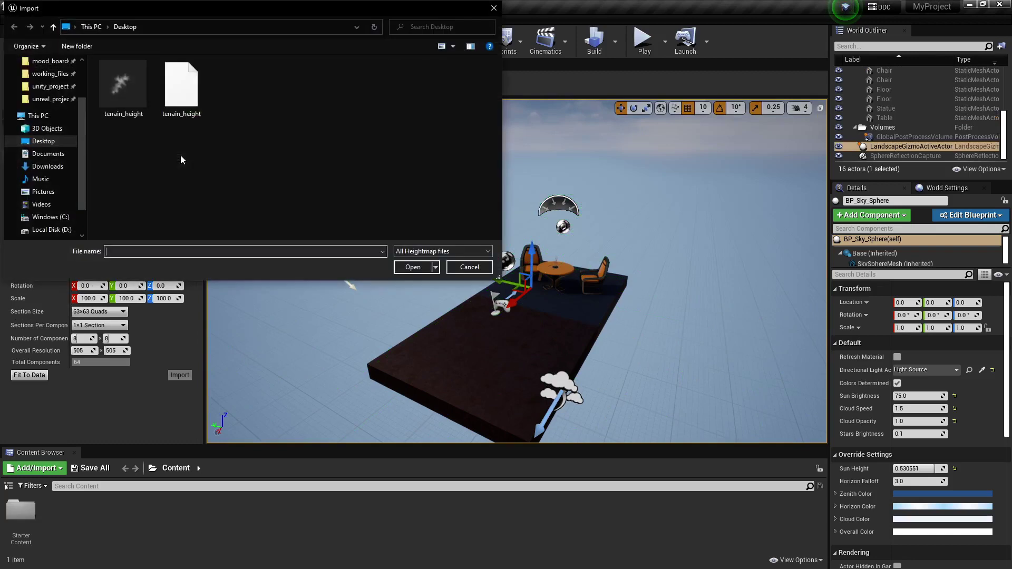
{"action": "left_click", "coordinate": [128, 95]}
{"action": "left_click", "coordinate": [422, 270]}
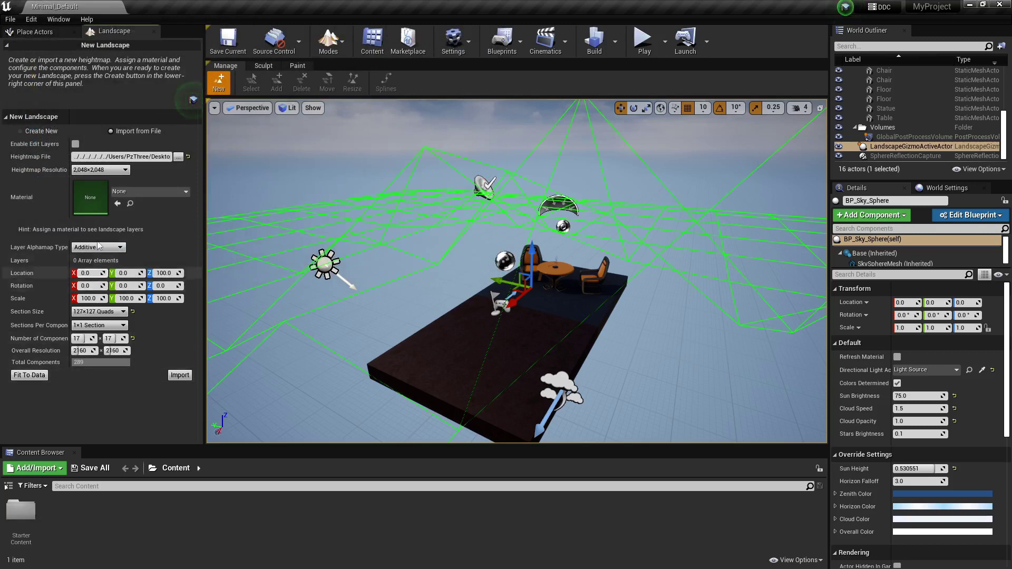
{"action": "left_click", "coordinate": [132, 194]}
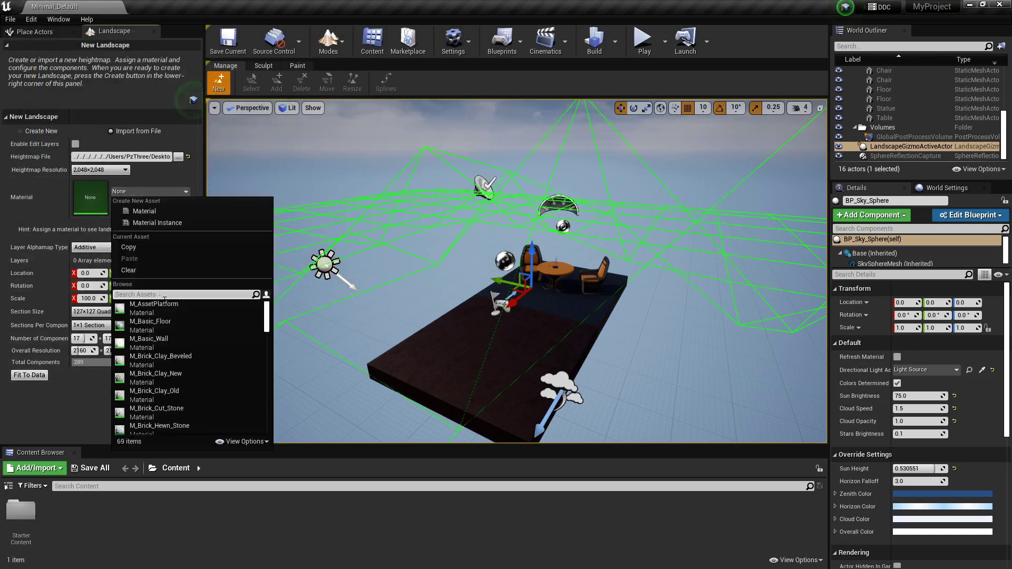
{"action": "left_click", "coordinate": [173, 324]}
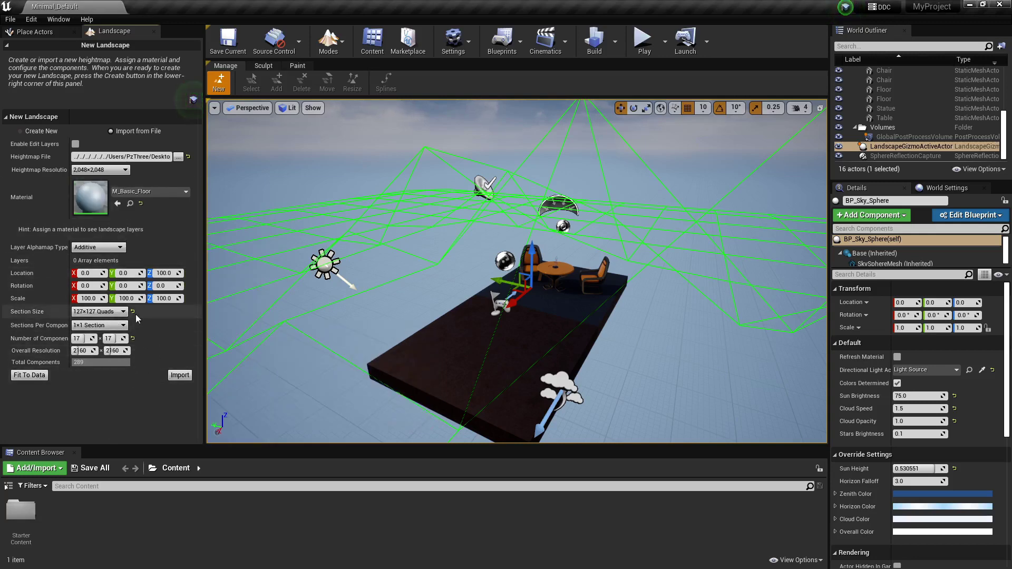
- Set the new landscape's X and Y scale to 25 and inspect its preview grid against the level
{"action": "right_click_drag", "start_coordinate": [506, 265], "coordinate": [489, 264]}
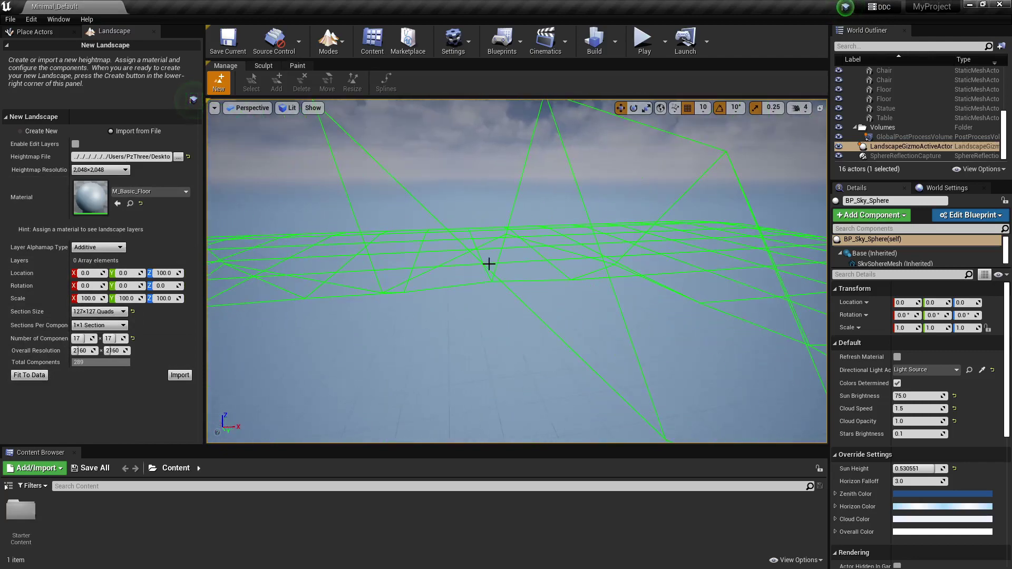
{"action": "left_click", "coordinate": [93, 299]}
{"action": "type", "text": "25"}
{"action": "key", "text": "Tab"}
{"action": "type", "text": "2"}
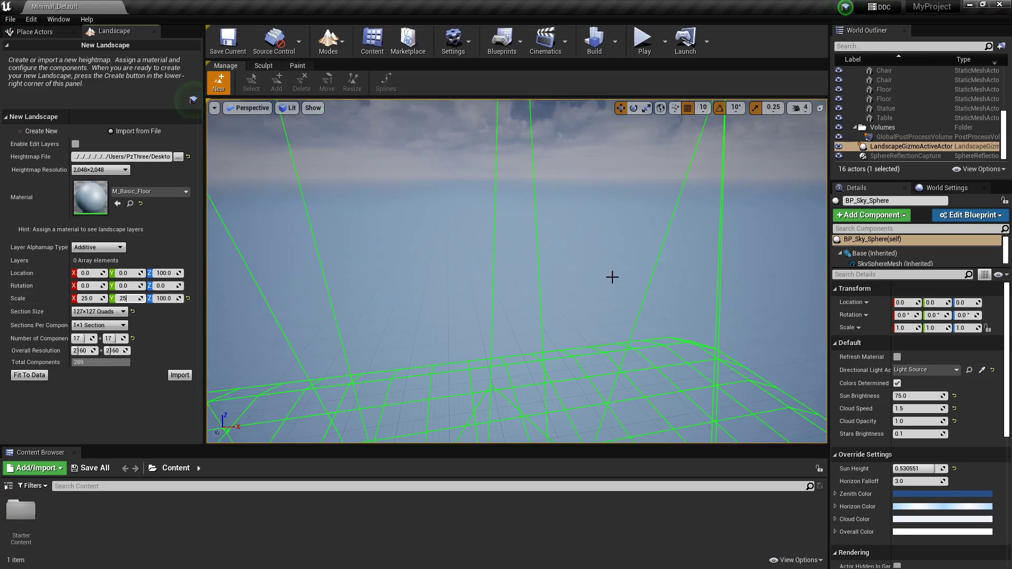
{"action": "left_click", "coordinate": [499, 280]}
{"action": "right_click_drag", "start_coordinate": [517, 282], "coordinate": [564, 300]}
{"action": "right_click_drag", "start_coordinate": [381, 263], "coordinate": [513, 242]}
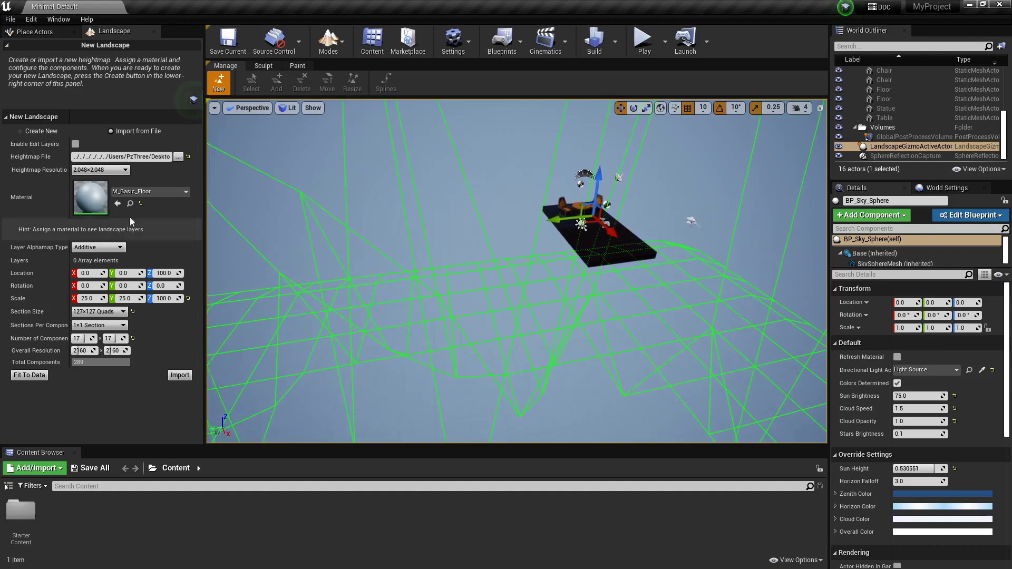
- Set the new landscape's Z scale to 20 and inspect the height of its preview grid
{"action": "left_click", "coordinate": [163, 299]}
{"action": "type", "text": "20"}
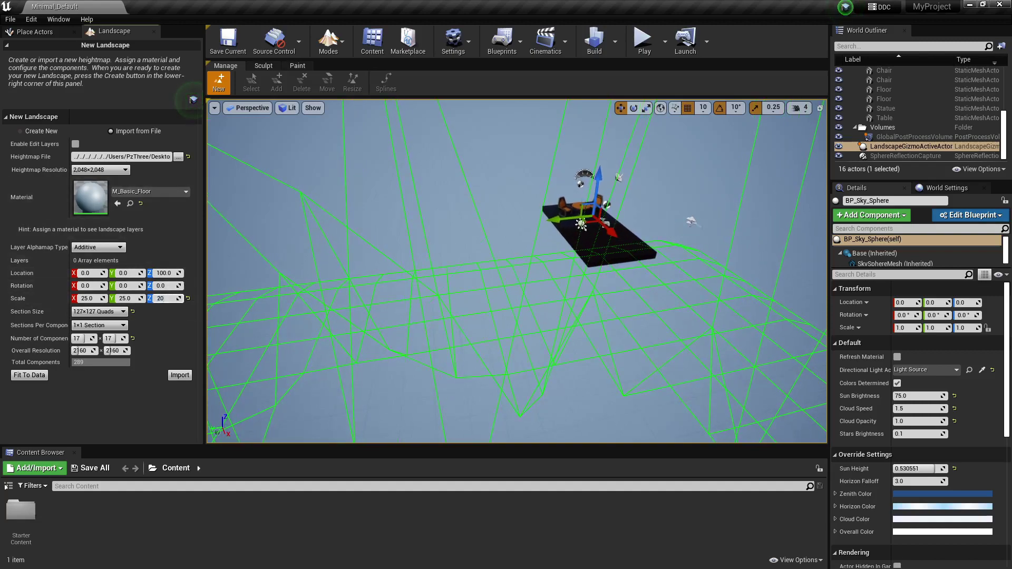
{"action": "key", "text": "Return"}
{"action": "mouse_move", "coordinate": [472, 276]}
{"action": "right_mouse_down"}
{"action": "mouse_move", "coordinate": [453, 232]}
{"action": "mouse_move", "coordinate": [406, 232]}
{"action": "mouse_move", "coordinate": [585, 225]}
{"action": "mouse_move", "coordinate": [554, 224]}
{"action": "mouse_move", "coordinate": [475, 278]}
{"action": "right_mouse_up"}
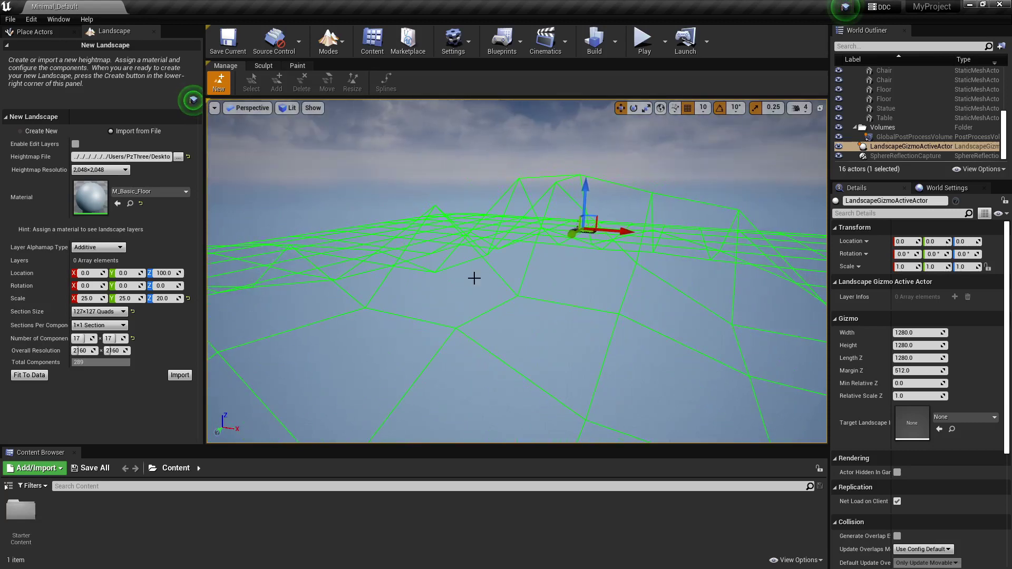
- Set the new landscape's scale to 20 in X and Y and 10 in Z, and check the preview grid
{"action": "left_click", "coordinate": [87, 298]}
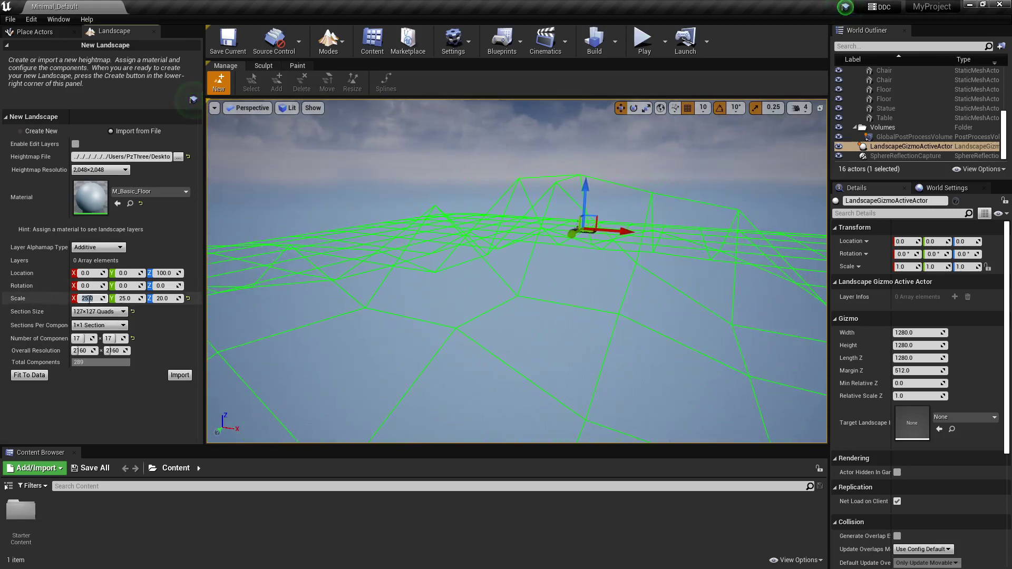
{"action": "type", "text": "200"}
{"action": "key", "text": "Tab"}
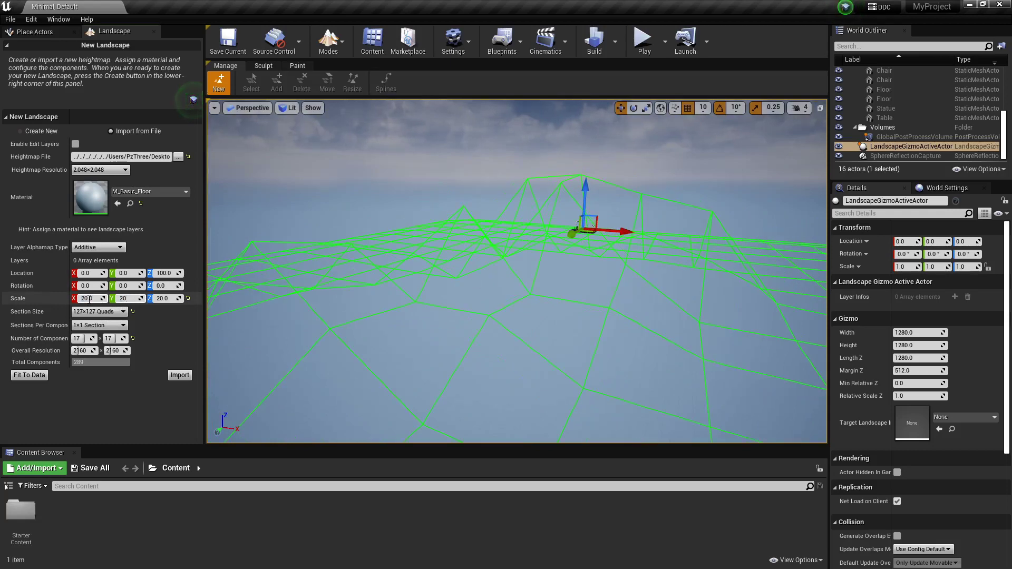
{"action": "type", "text": "20"}
{"action": "key", "text": "Tab"}
{"action": "type", "text": "10"}
{"action": "key", "text": "Return"}
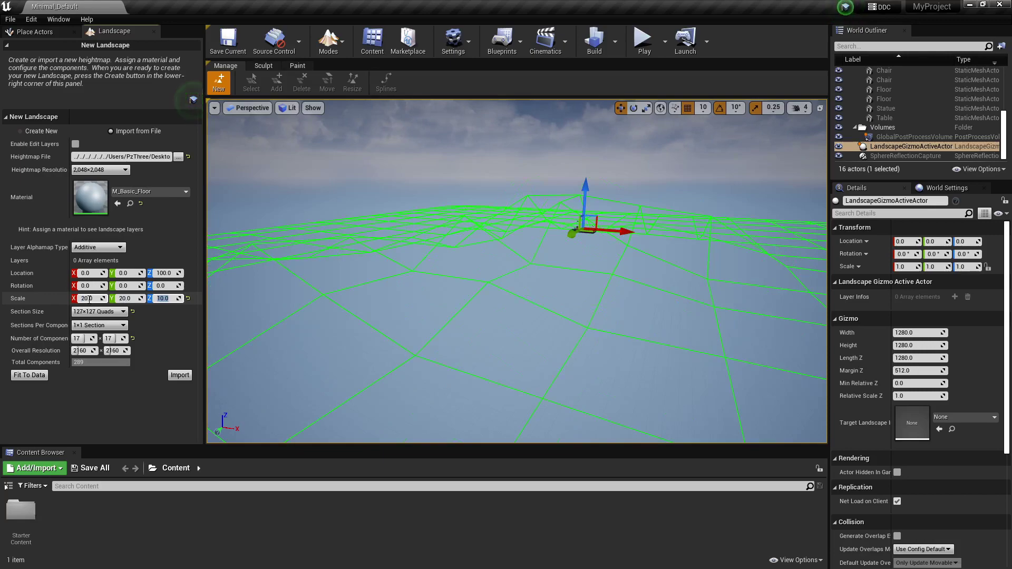
{"action": "right_click_drag", "start_coordinate": [492, 274], "coordinate": [509, 253]}
{"action": "key", "text": "a"}
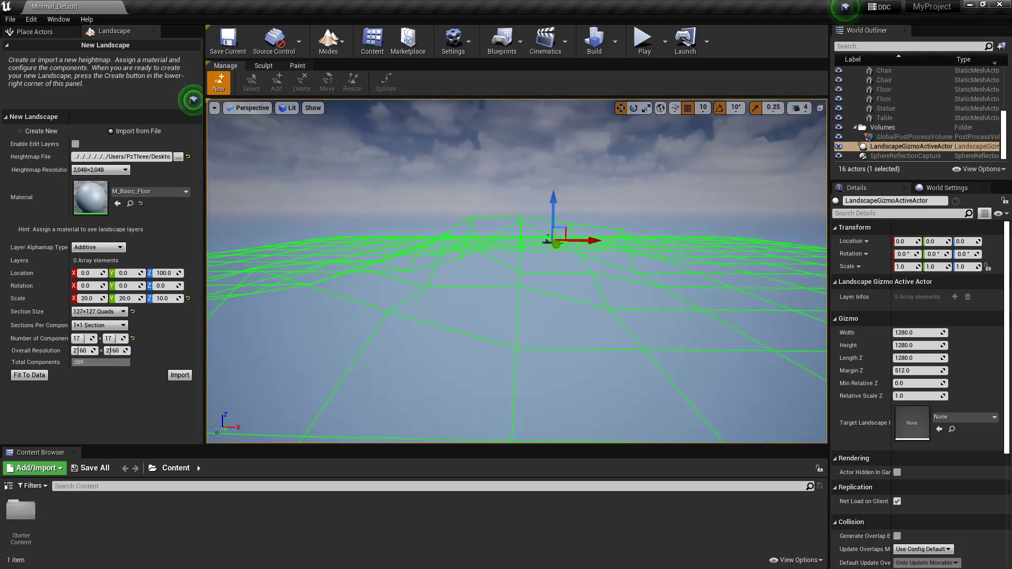
- Try importing the new landscape with a Z scale of 20 and its components fitted to the heightmap data
{"action": "left_click", "coordinate": [172, 299]}
{"action": "type", "text": "20"}
{"action": "key", "text": "Return"}
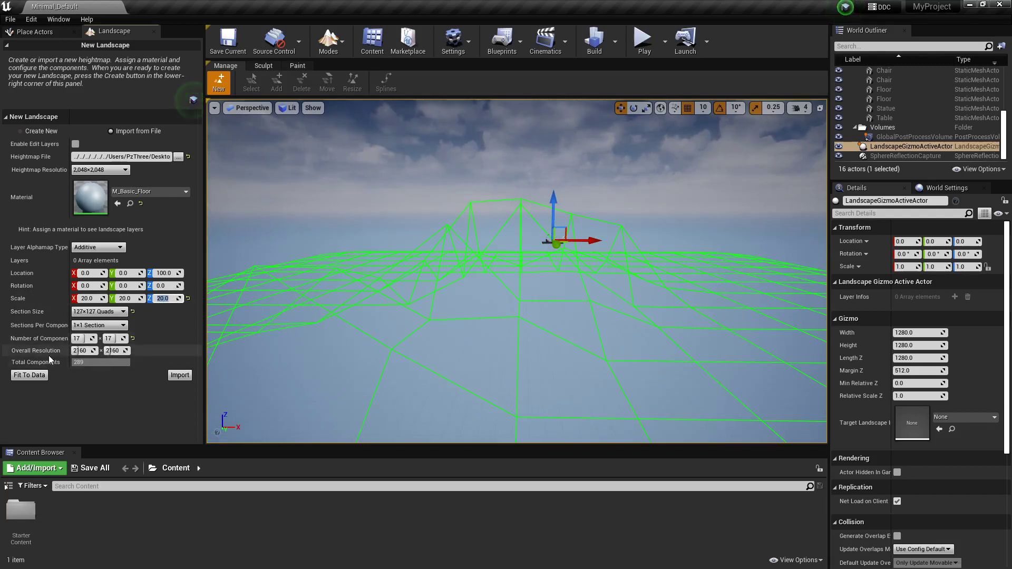
{"action": "left_click", "coordinate": [31, 376]}
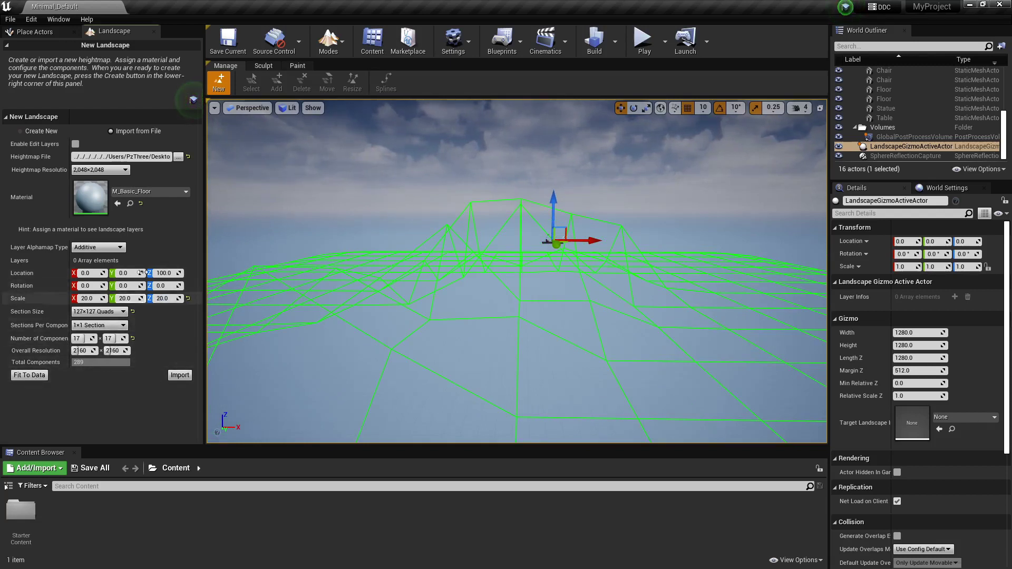
{"action": "left_click", "coordinate": [180, 375]}
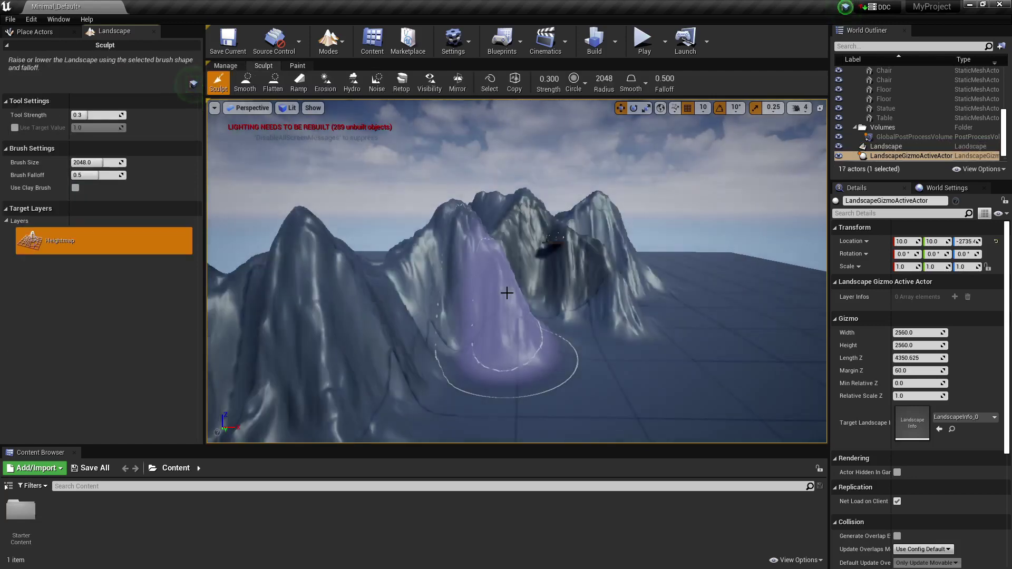
- Inspect the imported mountains and undo the creation of the landscape
{"action": "mouse_move", "coordinate": [563, 248]}
{"action": "right_mouse_down"}
{"action": "mouse_move", "coordinate": [606, 308]}
{"action": "mouse_move", "coordinate": [551, 290]}
{"action": "mouse_move", "coordinate": [466, 291]}
{"action": "mouse_move", "coordinate": [482, 287]}
{"action": "mouse_move", "coordinate": [521, 226]}
{"action": "mouse_move", "coordinate": [611, 267]}
{"action": "right_mouse_up"}
{"action": "key", "text": "d"}
{"action": "key", "text": "ctrl+z"}
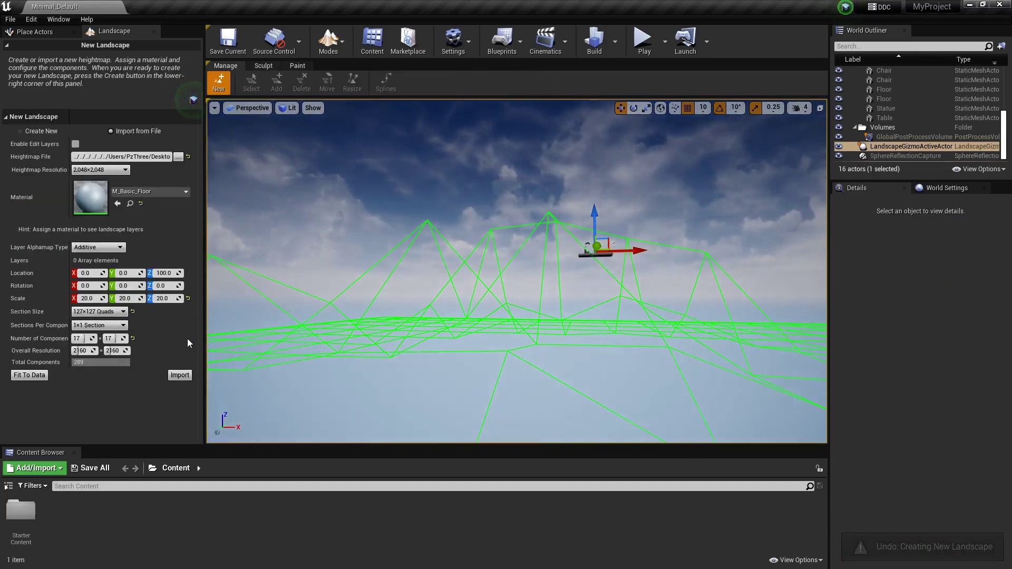
- Set the new landscape's Z scale to 10, import it, and inspect its slopes around the furniture platform
{"action": "left_click", "coordinate": [161, 298]}
{"action": "type", "text": "10"}
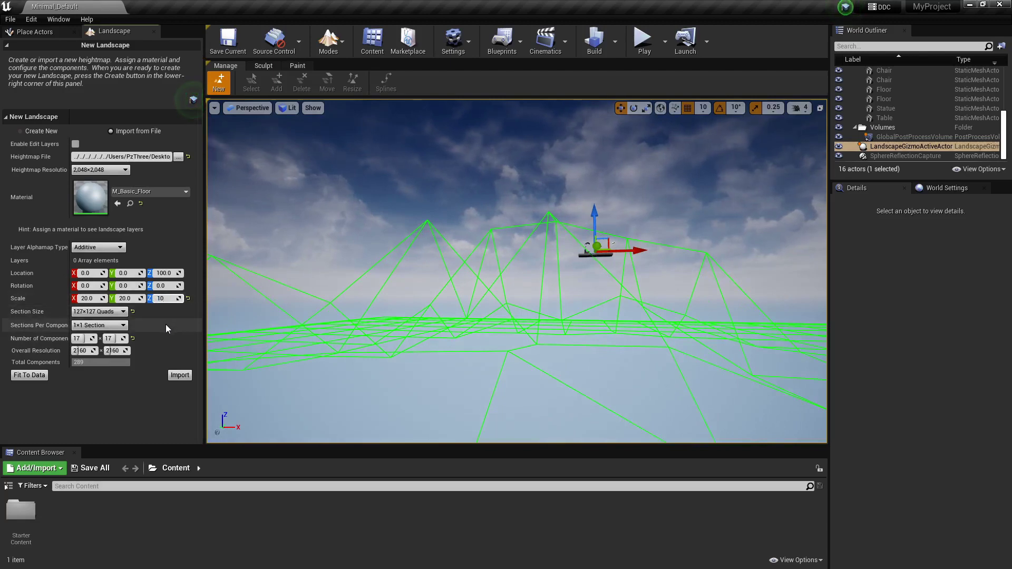
{"action": "key", "text": "Return"}
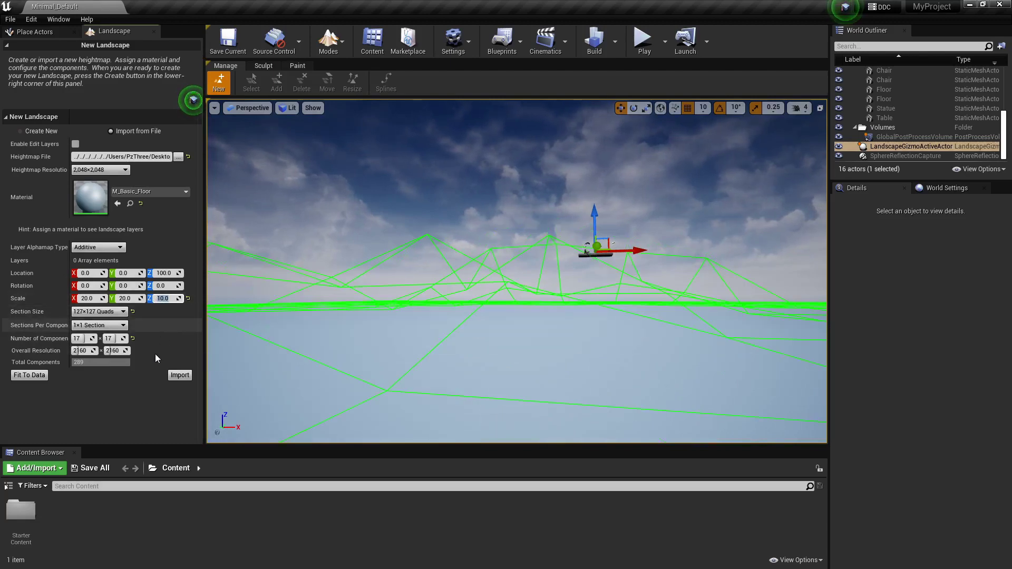
{"action": "left_click", "coordinate": [180, 375]}
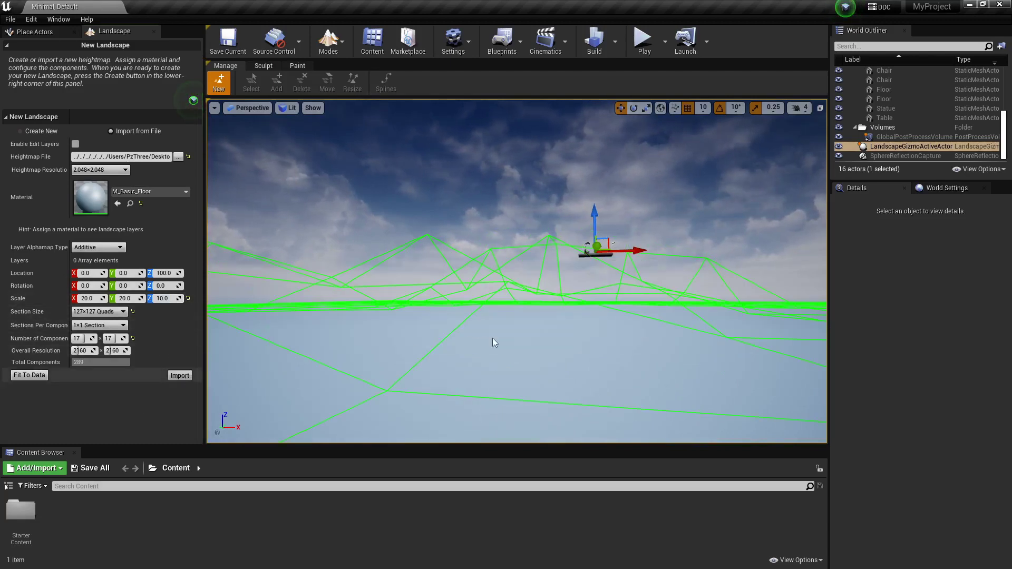
{"action": "mouse_move", "coordinate": [492, 337]}
{"action": "right_mouse_down"}
{"action": "mouse_move", "coordinate": [337, 344]}
{"action": "mouse_move", "coordinate": [358, 351]}
{"action": "mouse_move", "coordinate": [374, 377]}
{"action": "mouse_move", "coordinate": [549, 353]}
{"action": "mouse_move", "coordinate": [509, 349]}
{"action": "mouse_move", "coordinate": [459, 316]}
{"action": "mouse_move", "coordinate": [342, 319]}
{"action": "mouse_move", "coordinate": [279, 301]}
{"action": "mouse_move", "coordinate": [253, 327]}
{"action": "mouse_move", "coordinate": [232, 311]}
{"action": "mouse_move", "coordinate": [214, 324]}
{"action": "mouse_move", "coordinate": [353, 303]}
{"action": "mouse_move", "coordinate": [490, 314]}
{"action": "mouse_move", "coordinate": [520, 301]}
{"action": "right_mouse_up"}
{"action": "key", "text": "w"}
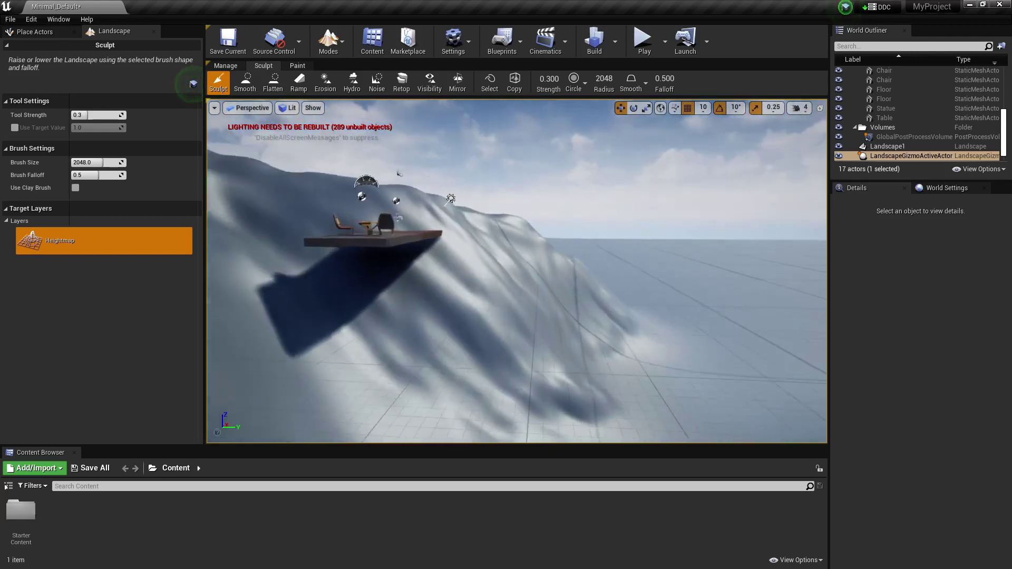
{"action": "mouse_move", "coordinate": [519, 300]}
{"action": "right_mouse_down"}
{"action": "mouse_move", "coordinate": [530, 290]}
{"action": "mouse_move", "coordinate": [495, 303]}
{"action": "mouse_move", "coordinate": [467, 298]}
{"action": "mouse_move", "coordinate": [481, 334]}
{"action": "mouse_move", "coordinate": [457, 325]}
{"action": "right_mouse_up"}
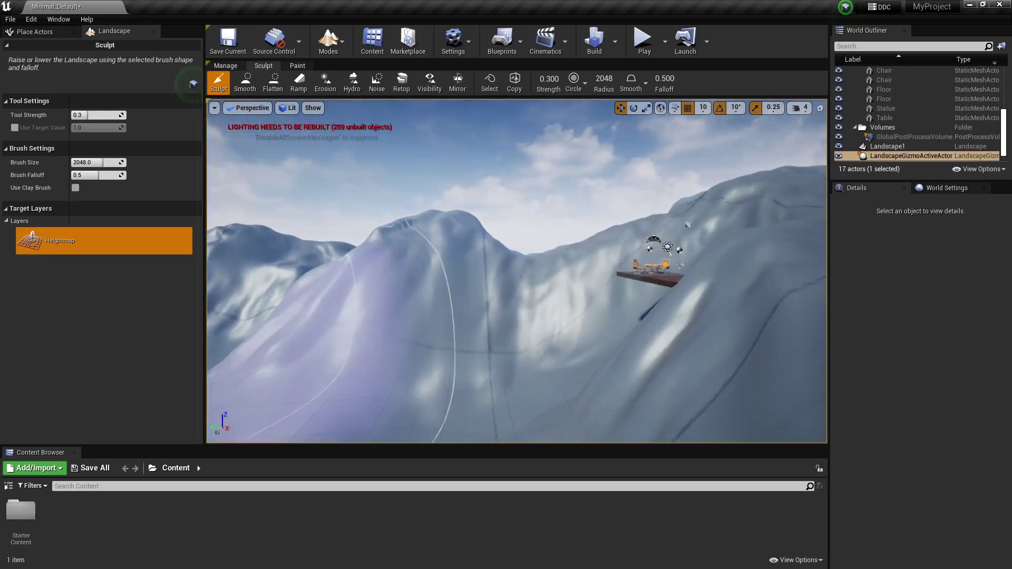
- Switch to the Unity project, maximize its window, and add a Terrain object to SampleScene
{"action": "key", "text": "alt+Tab"}
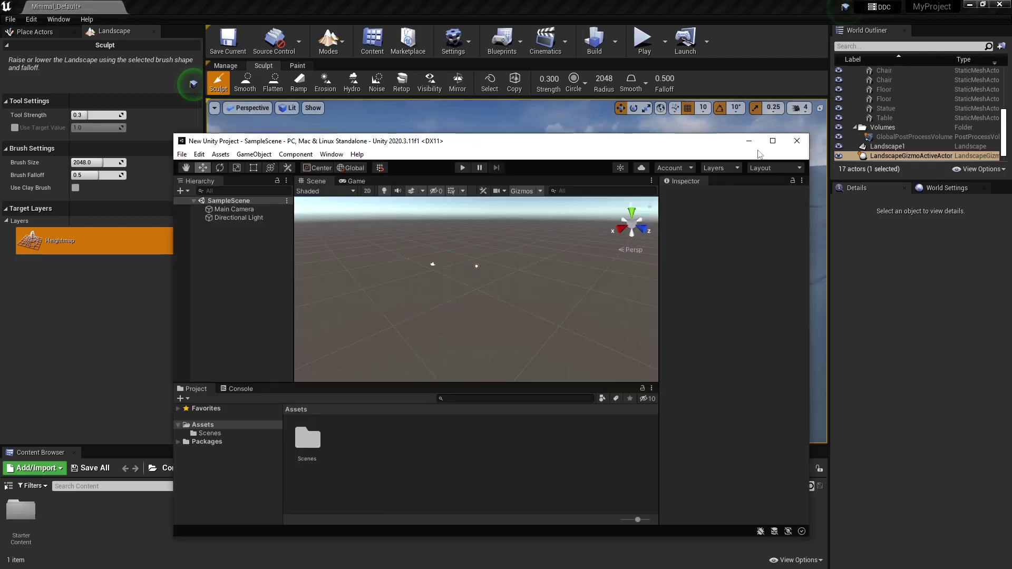
{"action": "left_click", "coordinate": [772, 141]}
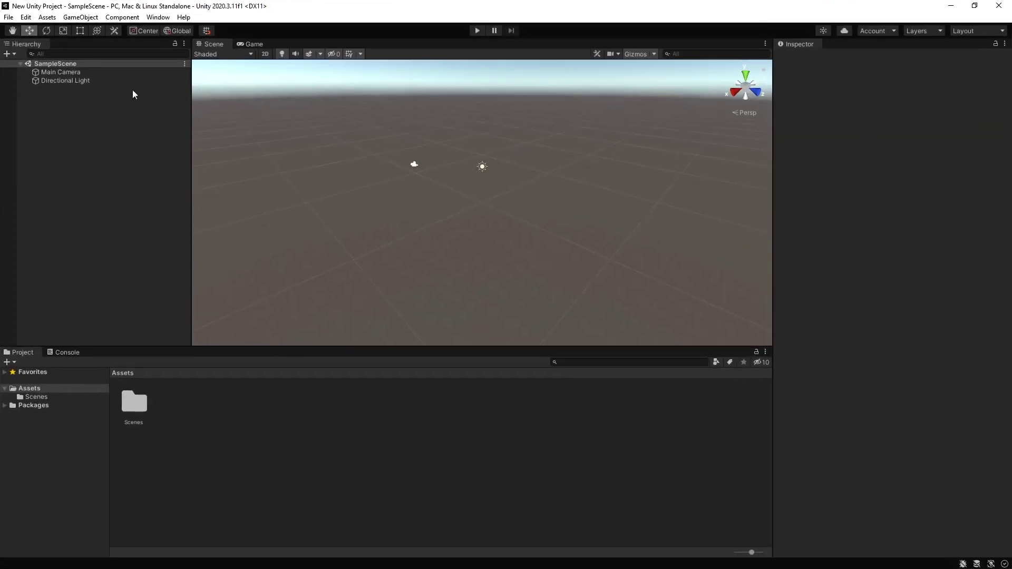
{"action": "left_click", "coordinate": [84, 17]}
{"action": "mouse_move", "coordinate": [148, 64]}
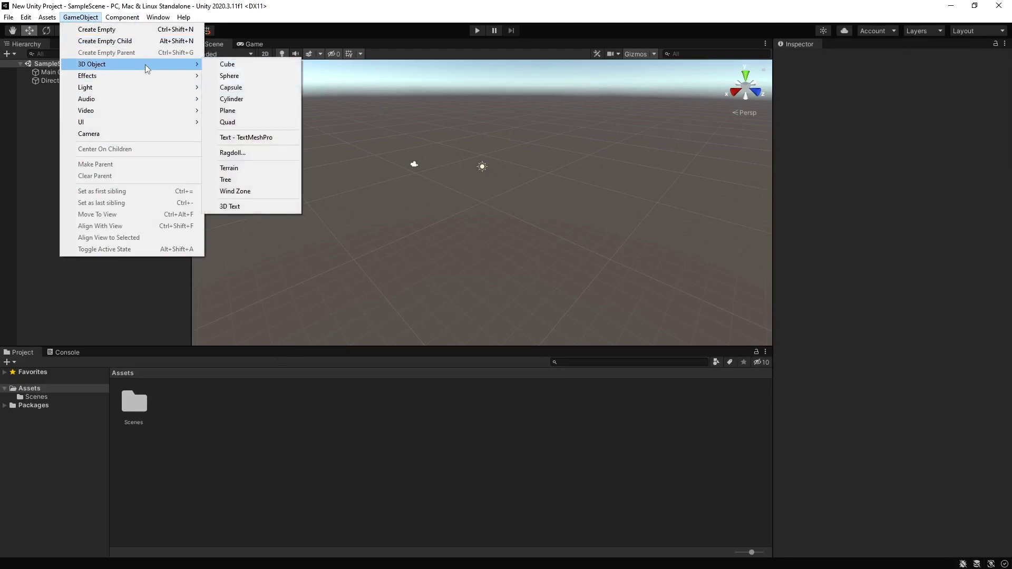
{"action": "left_click", "coordinate": [277, 167]}
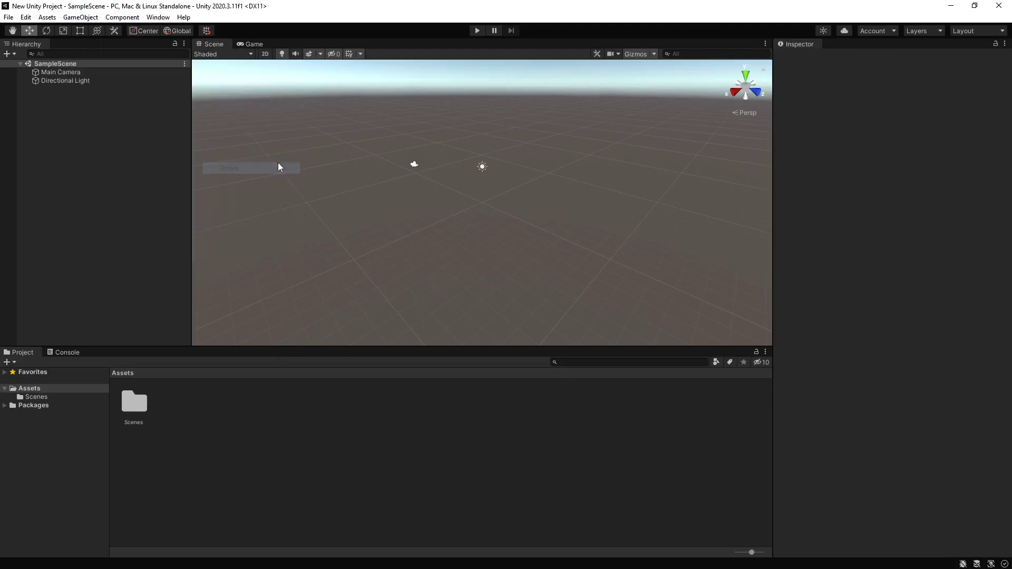
{"action": "right_click_drag", "start_coordinate": [465, 286], "coordinate": [1001, 189]}
- Import the raw heightmap in the terrain's settings with 16-bit depth, 2048 resolution, Windows byte order and a terrain height of 120
{"action": "left_click", "coordinate": [929, 149]}
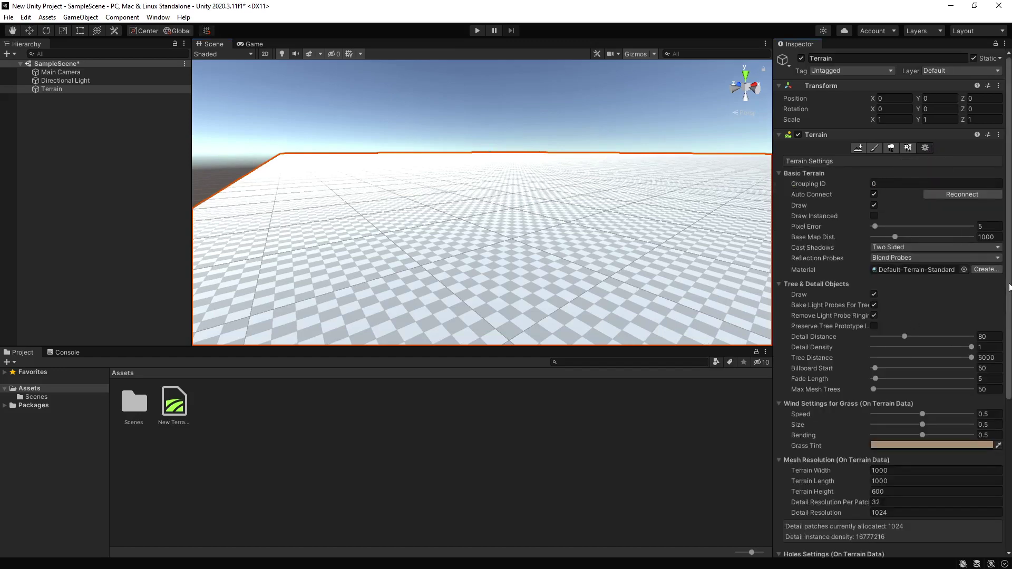
{"action": "left_click_drag", "start_coordinate": [1010, 287], "coordinate": [1010, 427]}
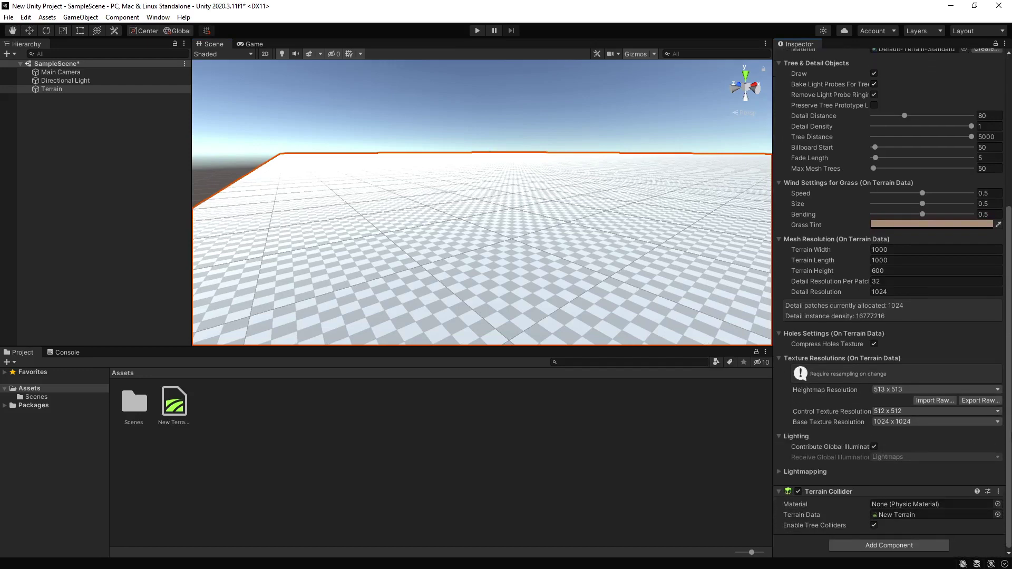
{"action": "left_click", "coordinate": [936, 399]}
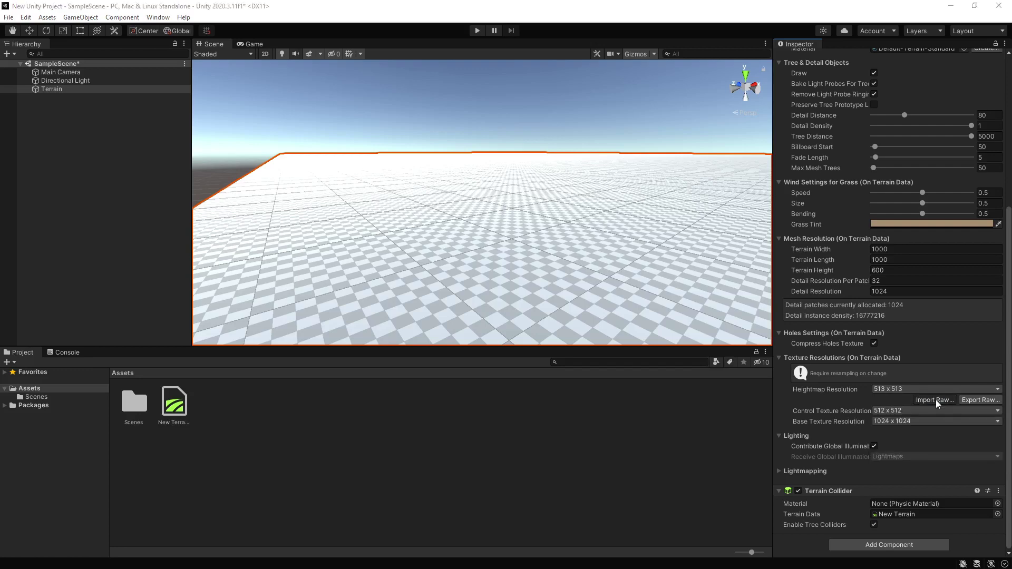
{"action": "left_click", "coordinate": [143, 122]}
{"action": "double_click", "coordinate": [144, 124]}
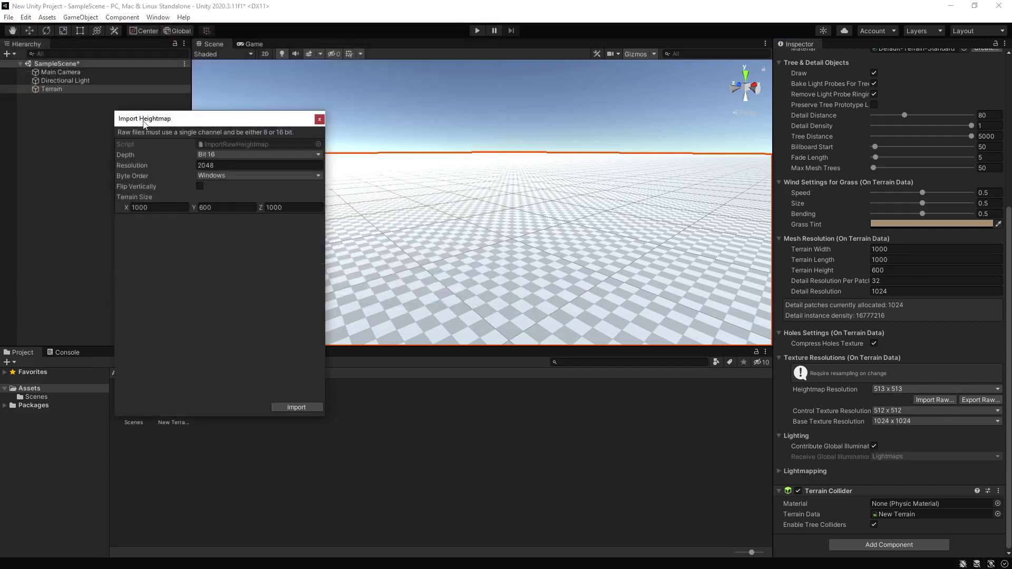
{"action": "left_click", "coordinate": [212, 165]}
{"action": "left_click", "coordinate": [306, 405]}
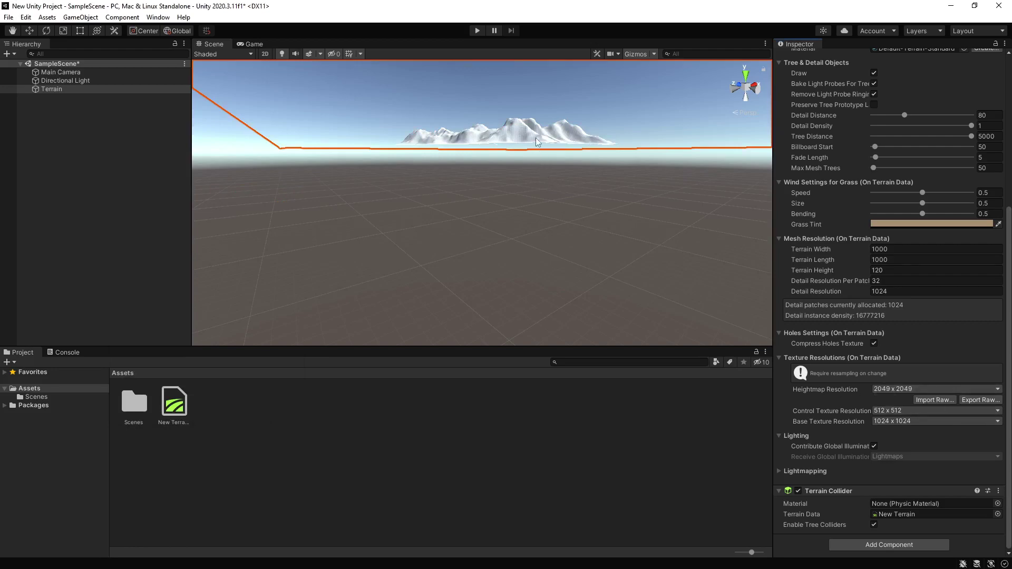
- Examine the imported mountain range from several sides, checking the shape of its peaks, ridges and valleys
{"action": "key", "text": "f"}
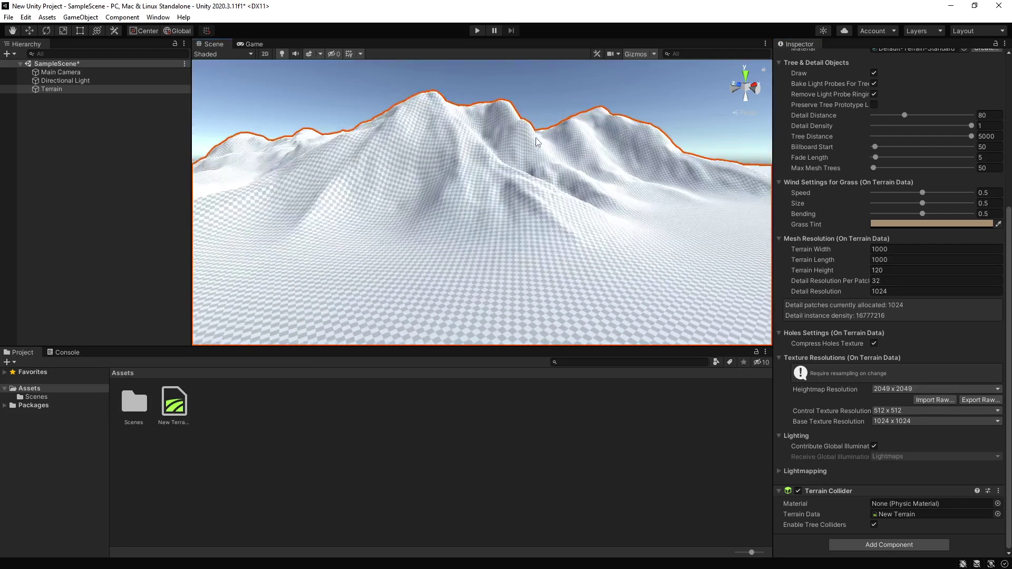
{"action": "scroll", "coordinate": [569, 201], "scroll_direction": "up", "scroll_amount": 2}
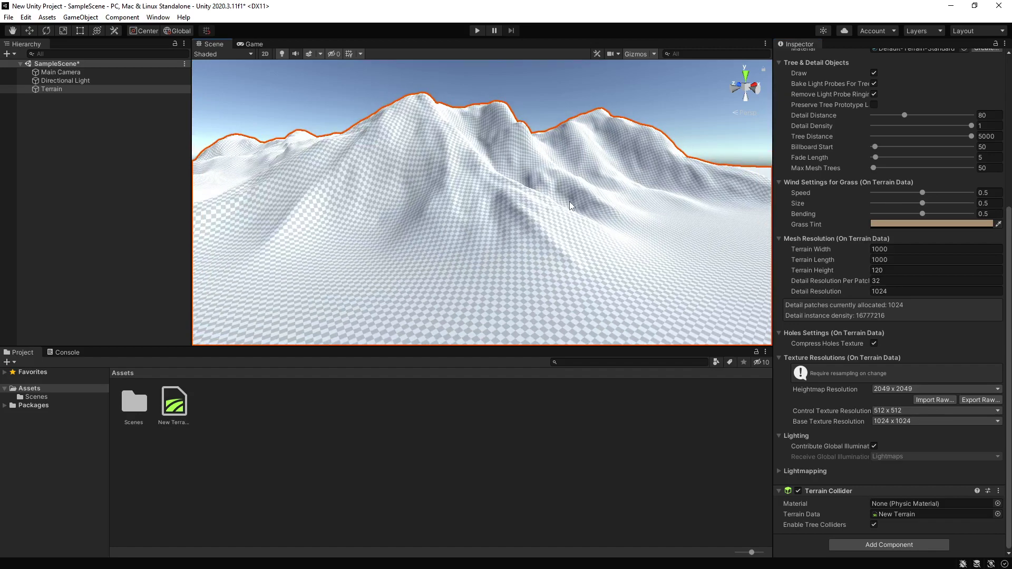
{"action": "middle_click_drag", "start_coordinate": [694, 214], "coordinate": [624, 188]}
{"action": "middle_click_drag", "start_coordinate": [750, 238], "coordinate": [416, 190]}
{"action": "right_click_drag", "start_coordinate": [587, 179], "coordinate": [639, 211]}
{"action": "key", "text": "a"}
{"action": "key", "text": "w"}
{"action": "key", "text": "s"}
{"action": "key", "text": "w"}
{"action": "key", "text": "a"}
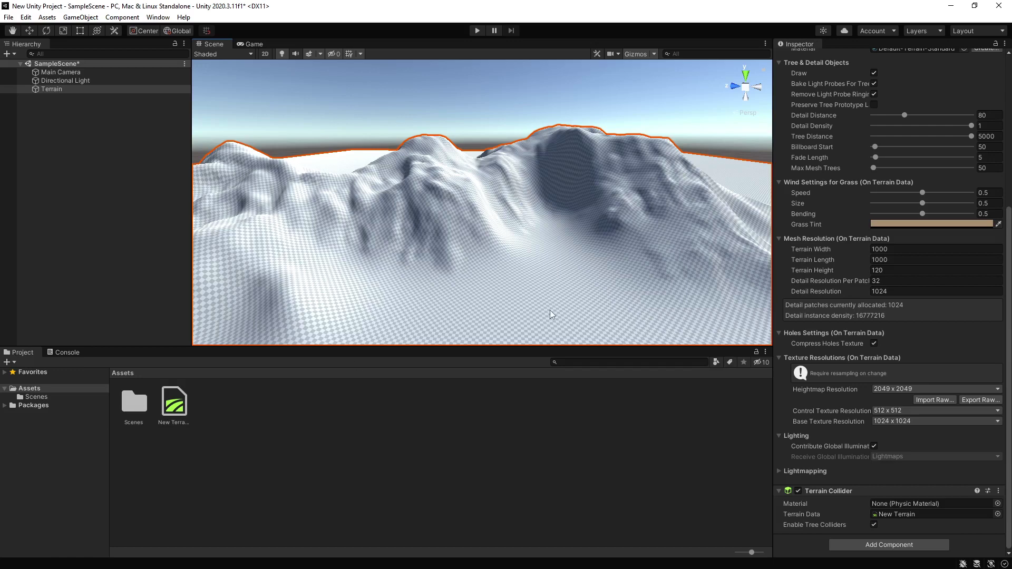
{"action": "left_click_drag", "start_coordinate": [550, 314], "coordinate": [496, 201], "text": "alt"}
{"action": "left_click_drag", "start_coordinate": [383, 172], "coordinate": [562, 154], "text": "alt"}
{"action": "left_click", "coordinate": [565, 149]}
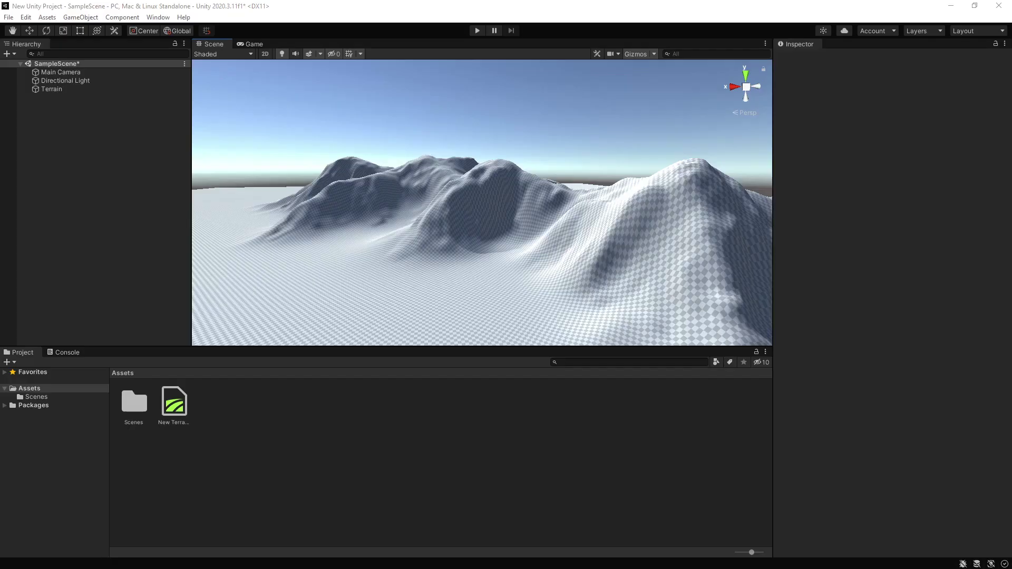
{"action": "left_click", "coordinate": [580, 233]}
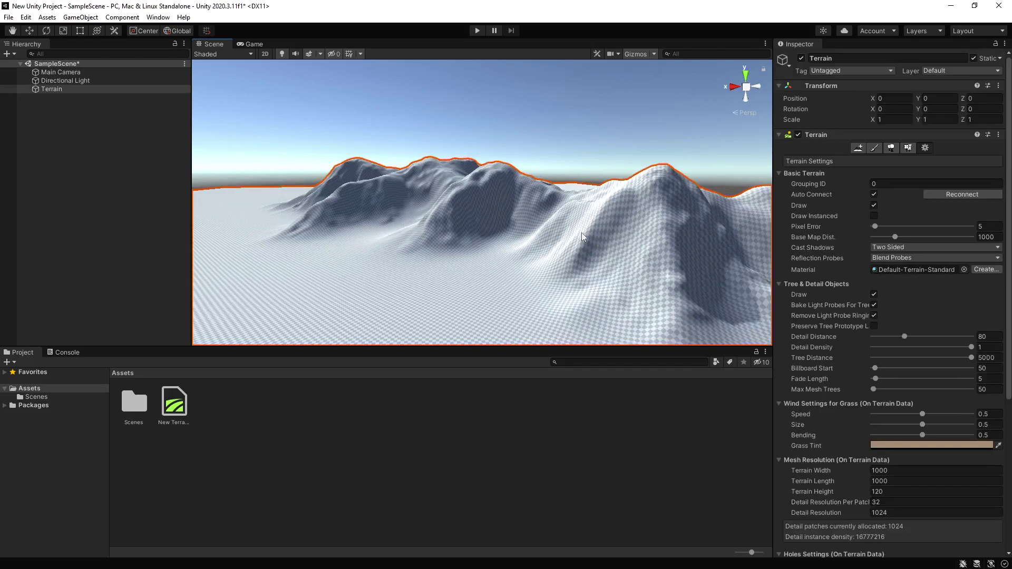
{"action": "left_click_drag", "start_coordinate": [575, 180], "coordinate": [511, 201], "text": "alt"}
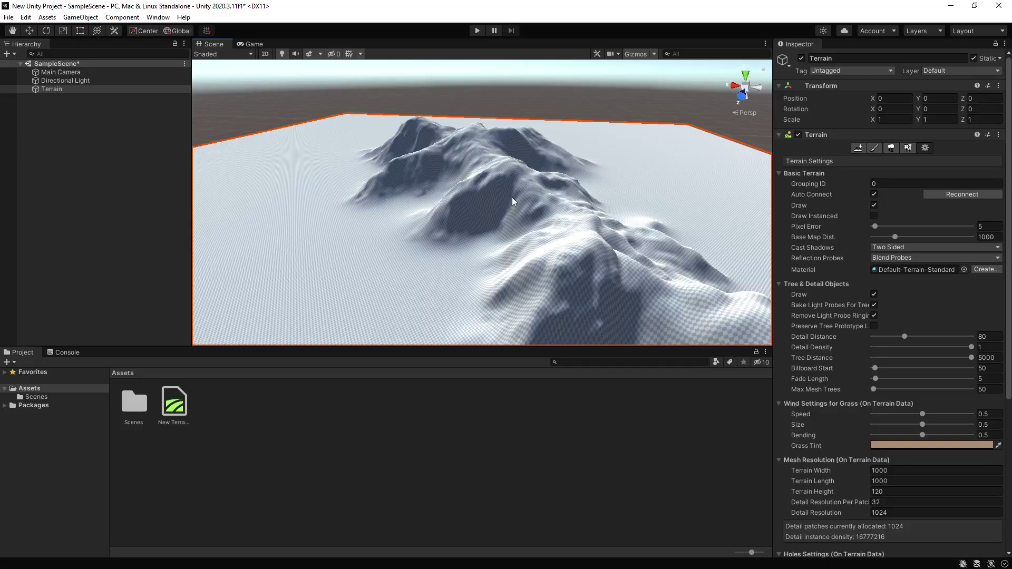
- Display the scene as Shaded Wireframe and examine the terrain's mesh up close
{"action": "left_click", "coordinate": [222, 54]}
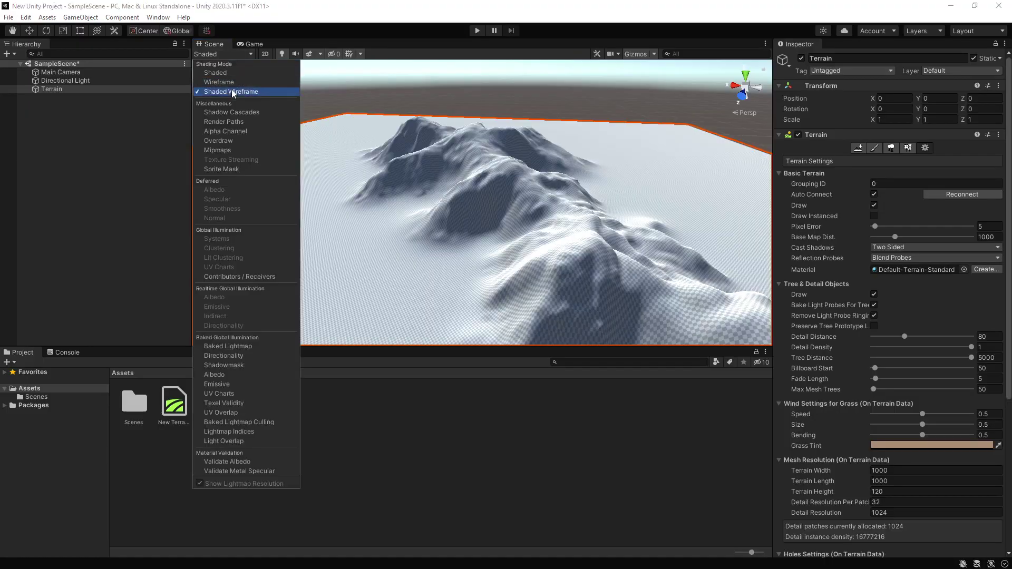
{"action": "left_click", "coordinate": [232, 91]}
{"action": "mouse_move", "coordinate": [547, 223]}
{"action": "right_mouse_down"}
{"action": "mouse_move", "coordinate": [643, 258]}
{"action": "mouse_move", "coordinate": [562, 246]}
{"action": "mouse_move", "coordinate": [579, 208]}
{"action": "mouse_move", "coordinate": [610, 201]}
{"action": "mouse_move", "coordinate": [553, 177]}
{"action": "right_mouse_up"}
{"action": "key", "text": "w"}
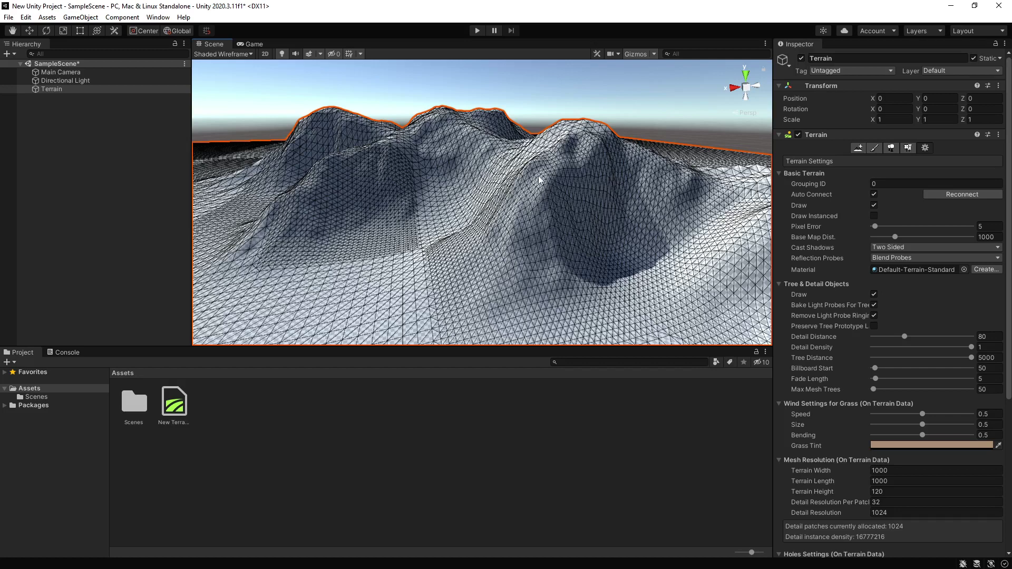
- Return the scene display to Shaded and examine the mountain slopes from another side
{"action": "left_click", "coordinate": [247, 55]}
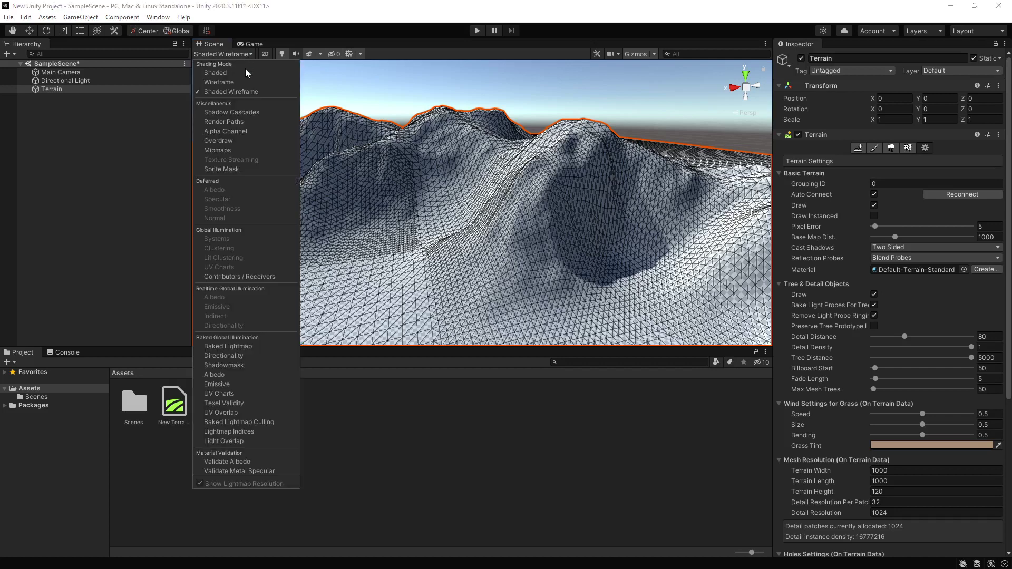
{"action": "left_click", "coordinate": [246, 71]}
{"action": "mouse_move", "coordinate": [569, 105]}
{"action": "right_mouse_down"}
{"action": "mouse_move", "coordinate": [519, 103]}
{"action": "mouse_move", "coordinate": [575, 90]}
{"action": "right_mouse_up"}
{"action": "key", "text": "s"}
{"action": "left_click", "coordinate": [575, 90]}
{"action": "right_click_drag", "start_coordinate": [477, 178], "coordinate": [557, 182]}
{"action": "key", "text": "w"}
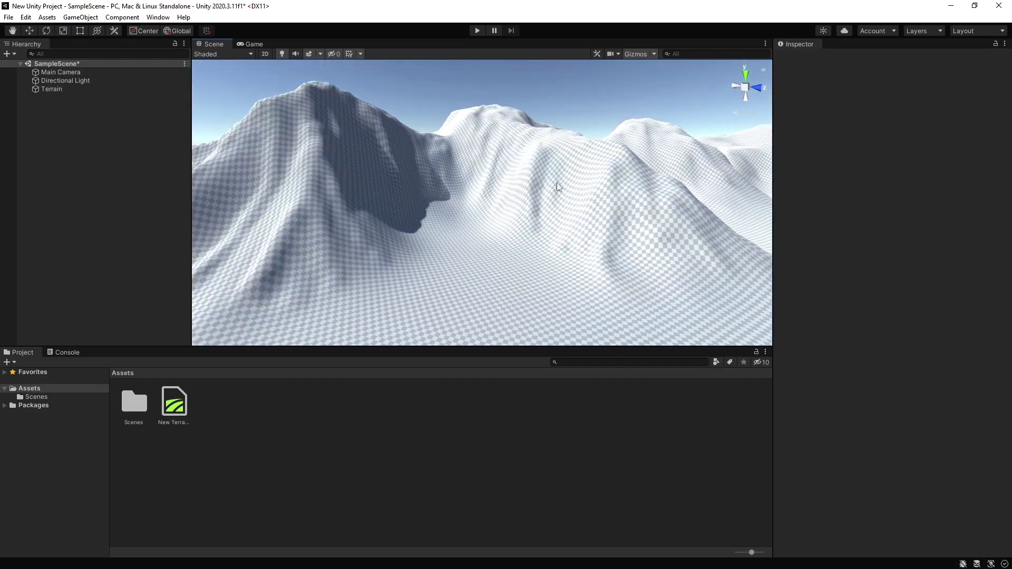
- Set up Raise or Lower Terrain on the terrain with the soft round brush, size 46 and opacity 92
{"action": "left_click", "coordinate": [557, 183]}
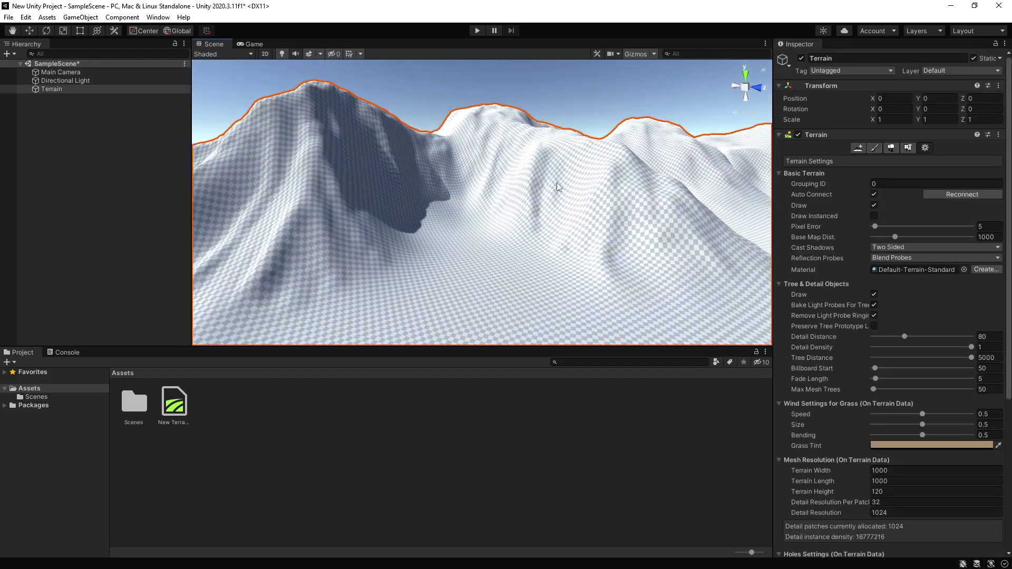
{"action": "left_click", "coordinate": [875, 147]}
{"action": "left_click", "coordinate": [862, 160]}
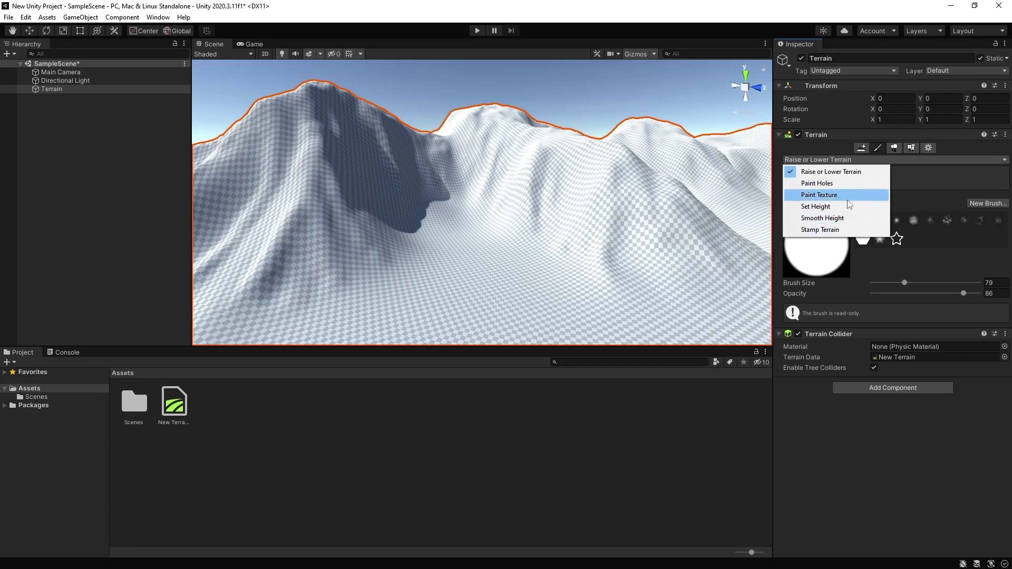
{"action": "left_click", "coordinate": [845, 172]}
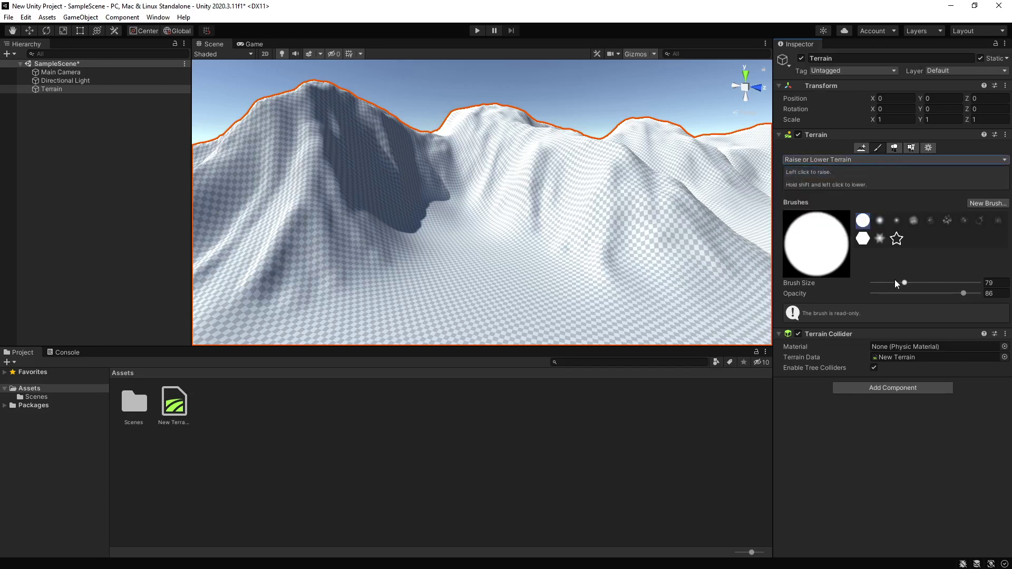
{"action": "mouse_move", "coordinate": [894, 279]}
{"action": "left_mouse_down"}
{"action": "mouse_move", "coordinate": [903, 285]}
{"action": "mouse_move", "coordinate": [891, 289]}
{"action": "left_mouse_up"}
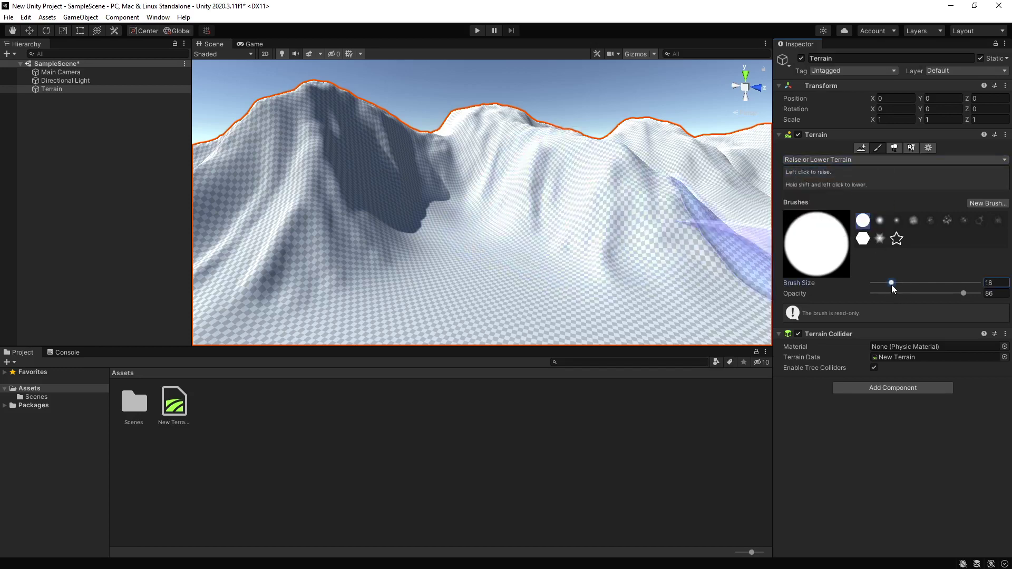
{"action": "left_click", "coordinate": [880, 221]}
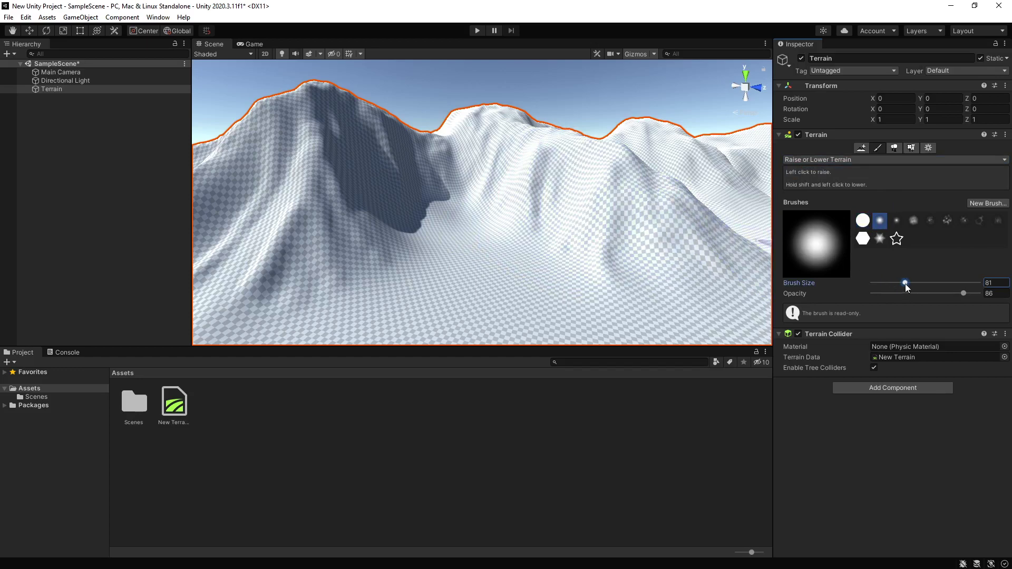
{"action": "left_click_drag", "start_coordinate": [902, 285], "coordinate": [944, 294]}
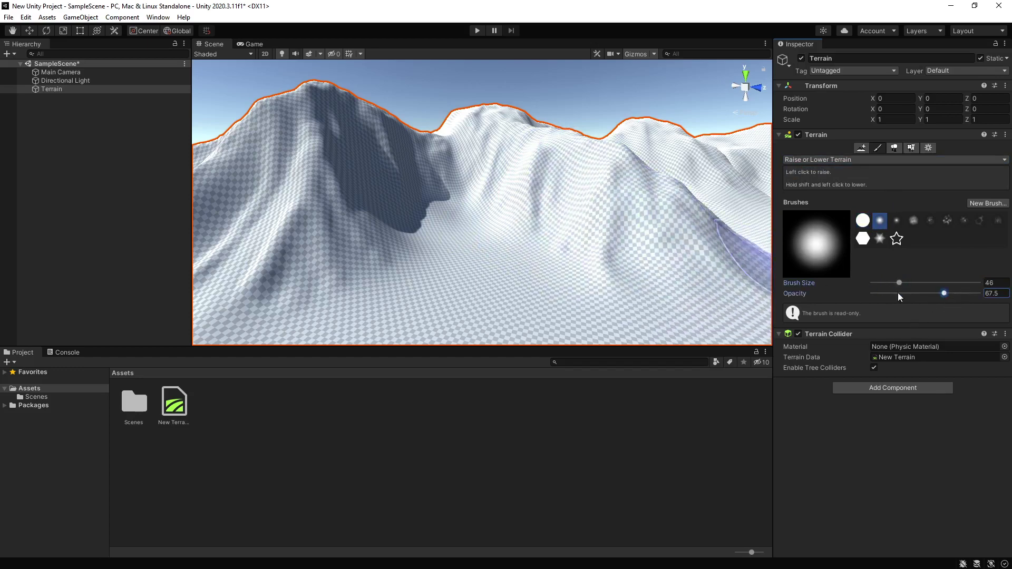
{"action": "left_click", "coordinate": [970, 294]}
{"action": "left_click_drag", "start_coordinate": [542, 203], "coordinate": [514, 249], "text": "alt"}
{"action": "scroll", "coordinate": [519, 248], "scroll_direction": "down", "scroll_amount": 10}
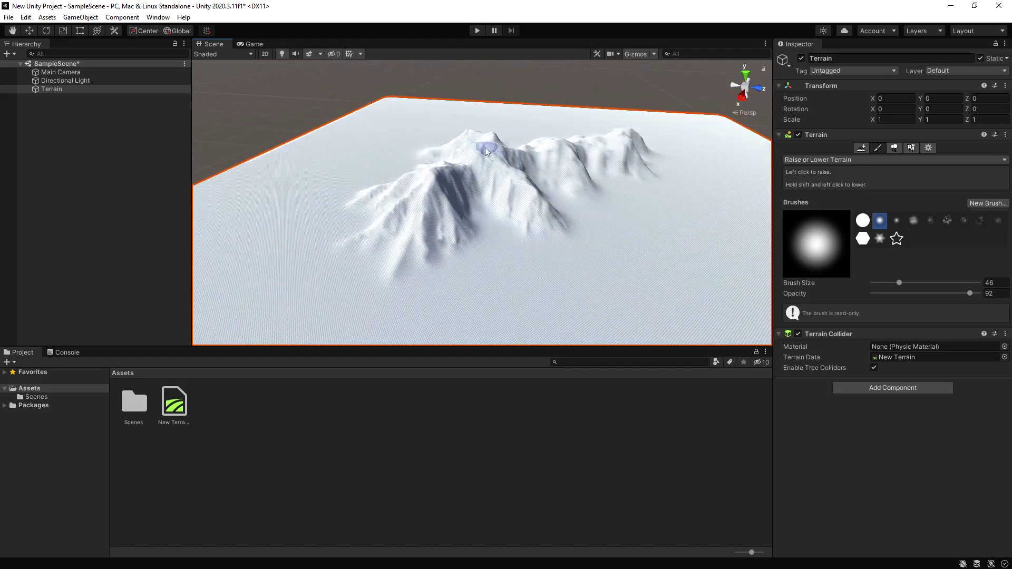
- Try raising the mountain range's central peak with the soft round brush, undoing each stroke
{"action": "left_click_drag", "start_coordinate": [480, 133], "coordinate": [482, 141]}
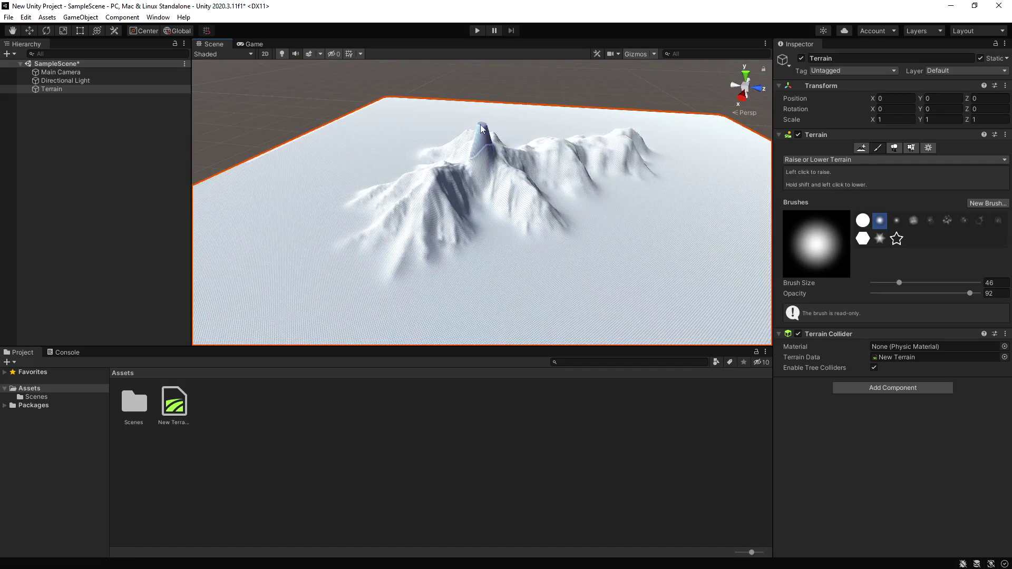
{"action": "scroll", "coordinate": [481, 125], "scroll_direction": "up", "scroll_amount": 8}
{"action": "scroll", "coordinate": [511, 180], "scroll_direction": "down", "scroll_amount": 8}
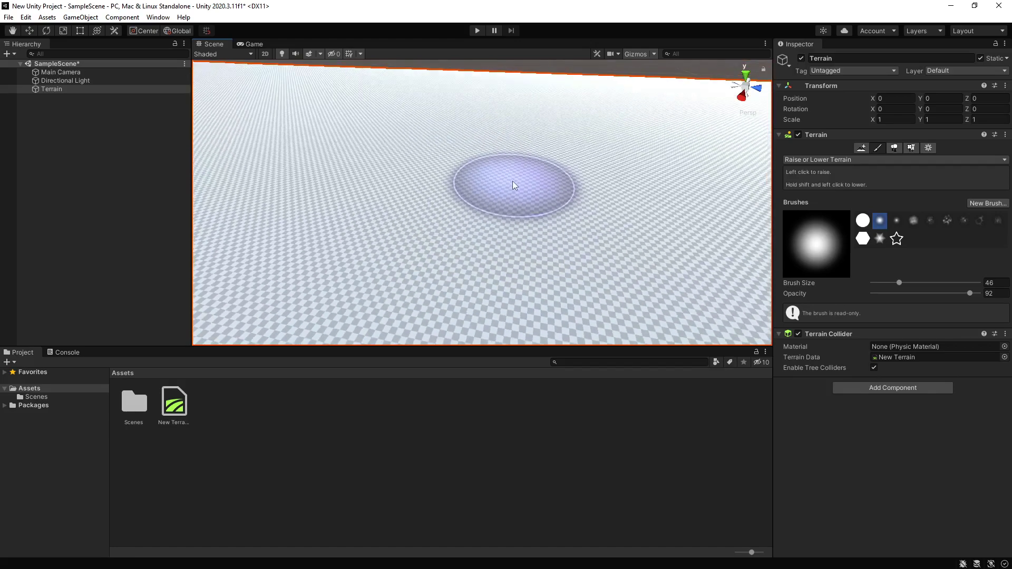
{"action": "scroll", "coordinate": [478, 255], "scroll_direction": "down", "scroll_amount": 5}
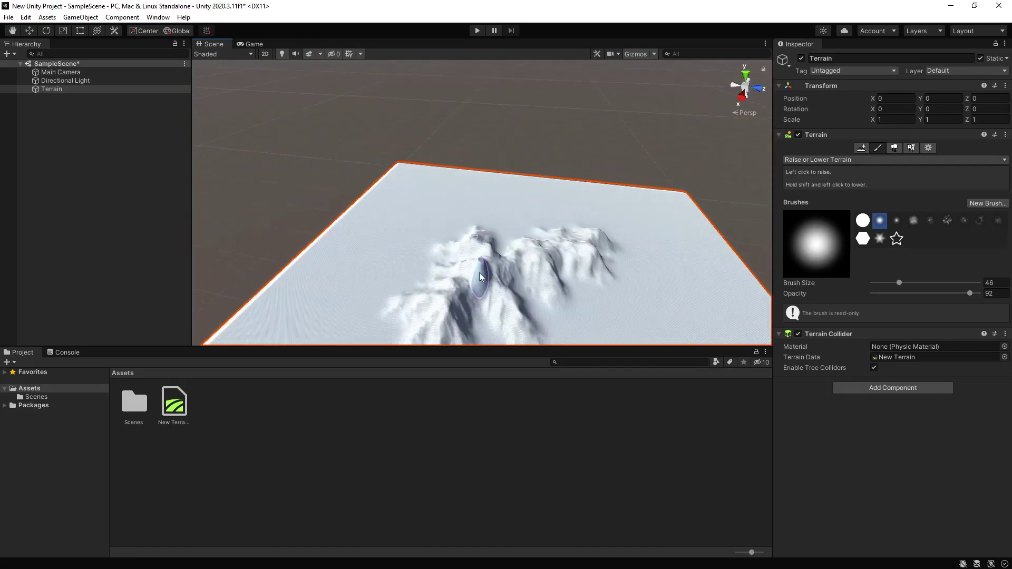
{"action": "scroll", "coordinate": [479, 273], "scroll_direction": "up", "scroll_amount": 8}
{"action": "scroll", "coordinate": [493, 241], "scroll_direction": "down", "scroll_amount": 5}
{"action": "left_click_drag", "start_coordinate": [486, 238], "coordinate": [554, 214], "text": "alt"}
{"action": "key", "text": "ctrl+z"}
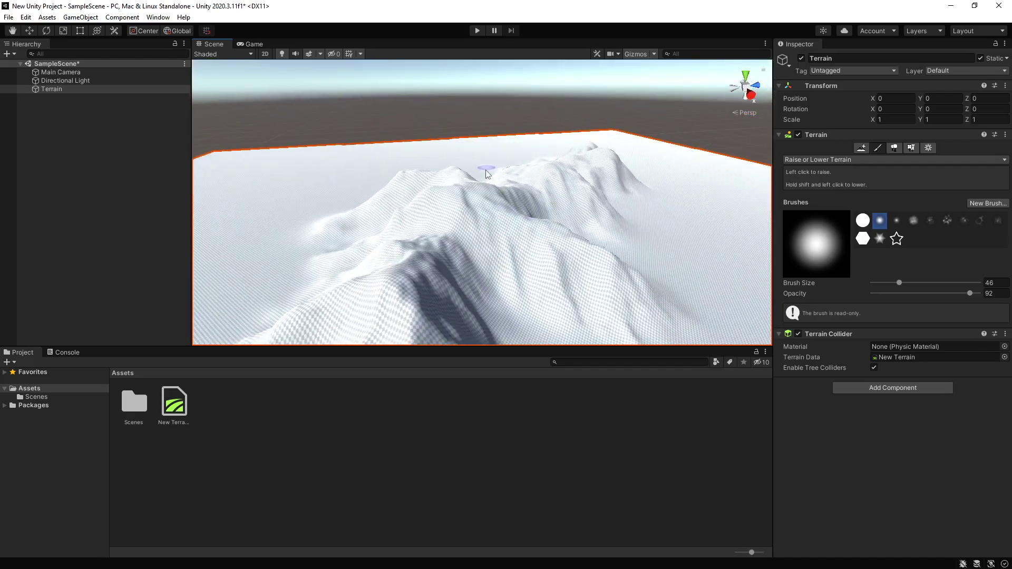
{"action": "left_click", "coordinate": [465, 190]}
{"action": "key", "text": "ctrl+z"}
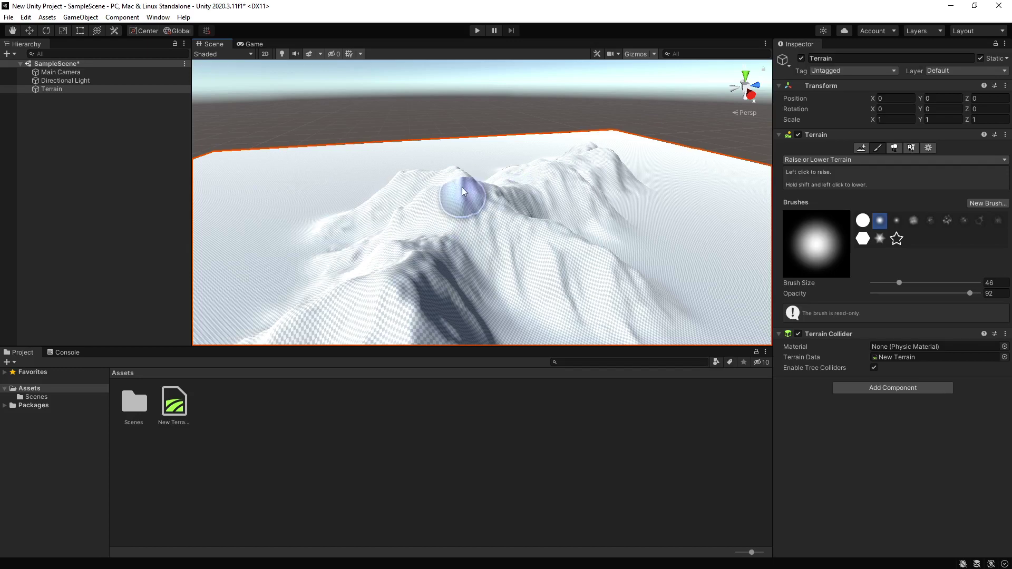
- Try raising a tall spike and a small mound on the flat ground beside the mountains, undoing each one
{"action": "mouse_move", "coordinate": [461, 188]}
{"action": "left_mouse_down"}
{"action": "mouse_move", "coordinate": [460, 166]}
{"action": "mouse_move", "coordinate": [624, 232]}
{"action": "mouse_move", "coordinate": [612, 217]}
{"action": "mouse_move", "coordinate": [583, 220]}
{"action": "mouse_move", "coordinate": [621, 228]}
{"action": "mouse_move", "coordinate": [560, 217]}
{"action": "mouse_move", "coordinate": [494, 226]}
{"action": "mouse_move", "coordinate": [553, 255]}
{"action": "left_mouse_up"}
{"action": "key", "text": "ctrl+z"}
{"action": "left_click", "coordinate": [559, 274]}
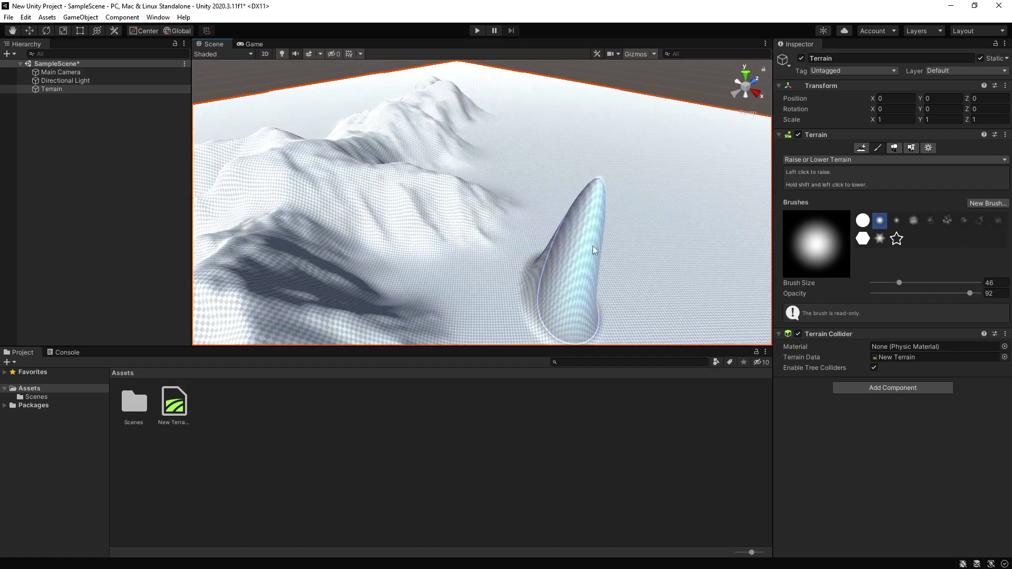
{"action": "key", "text": "ctrl+z"}
{"action": "left_click", "coordinate": [593, 240], "text": "shift"}
{"action": "left_click", "coordinate": [592, 246], "text": "shift"}
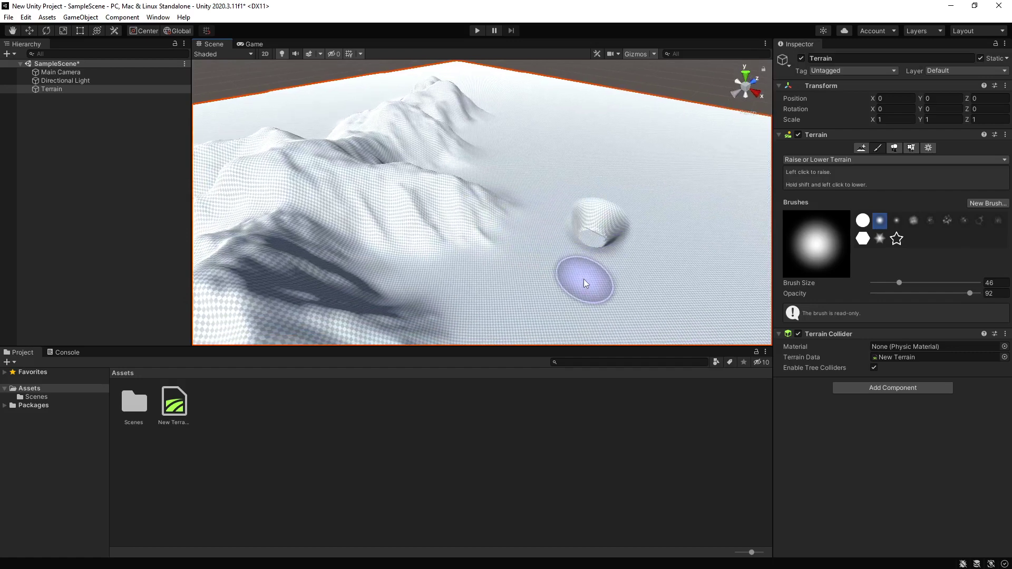
{"action": "key", "text": "ctrl+z"}
- Try building a lumpy hill on the flat ground beside the mountains with overlapping raise strokes, and undo it
{"action": "mouse_move", "coordinate": [609, 211]}
{"action": "left_mouse_down"}
{"action": "mouse_move", "coordinate": [578, 242]}
{"action": "mouse_move", "coordinate": [619, 312]}
{"action": "mouse_move", "coordinate": [625, 285]}
{"action": "mouse_move", "coordinate": [601, 221]}
{"action": "mouse_move", "coordinate": [631, 229]}
{"action": "mouse_move", "coordinate": [602, 252]}
{"action": "left_mouse_up"}
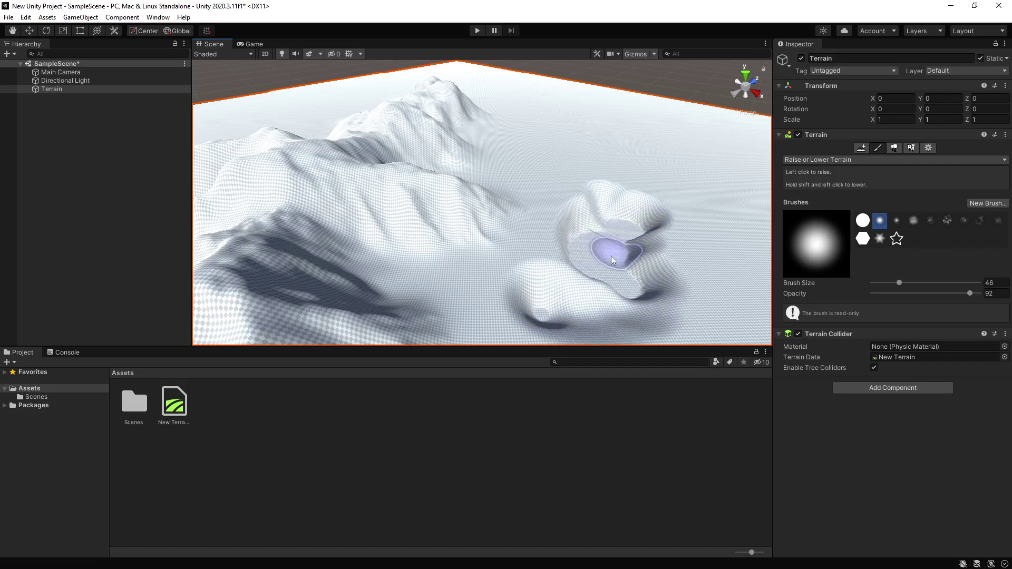
{"action": "left_click", "coordinate": [603, 268]}
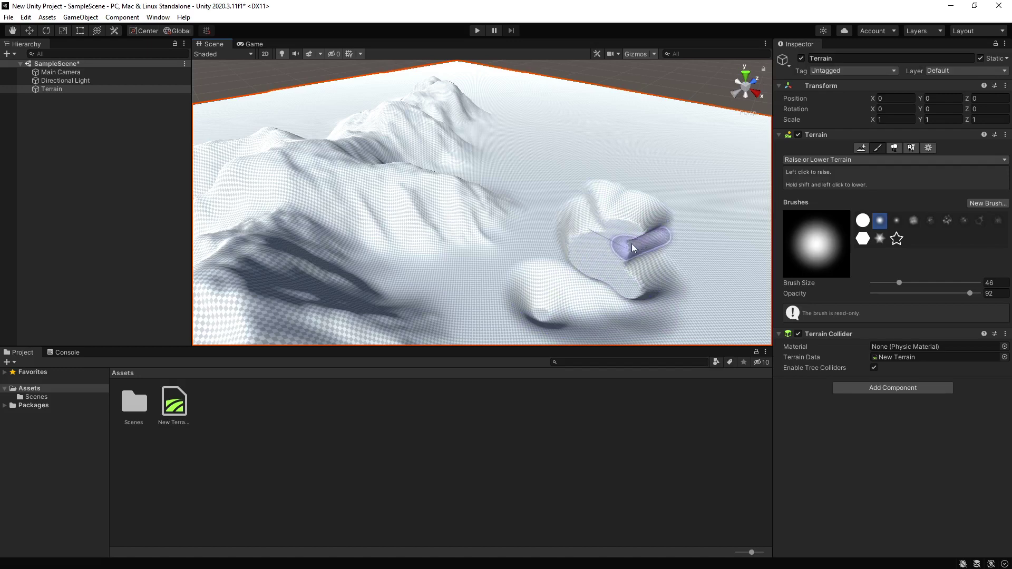
{"action": "right_click_drag", "start_coordinate": [626, 249], "coordinate": [675, 240]}
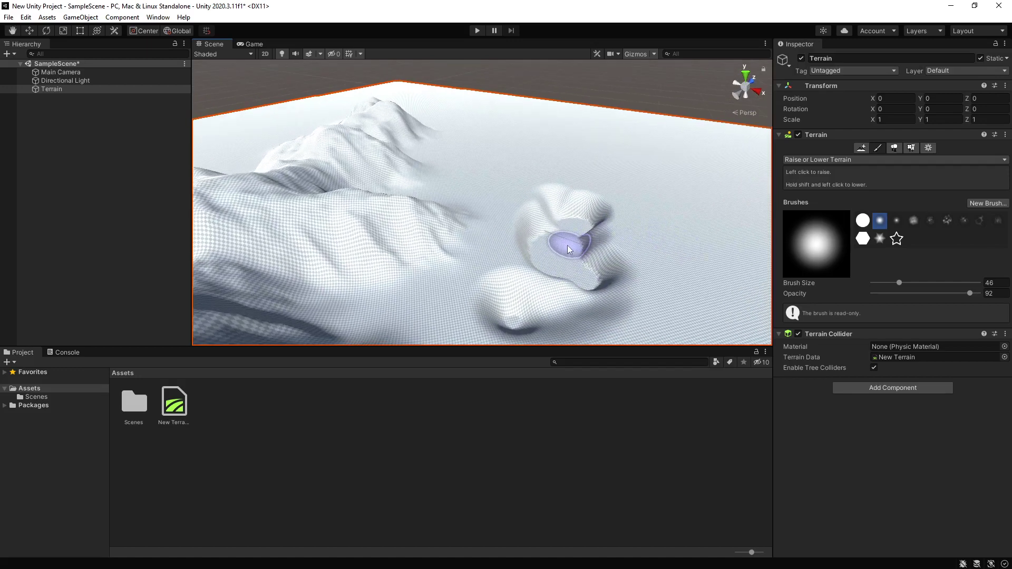
{"action": "key", "text": "ctrl+z"}
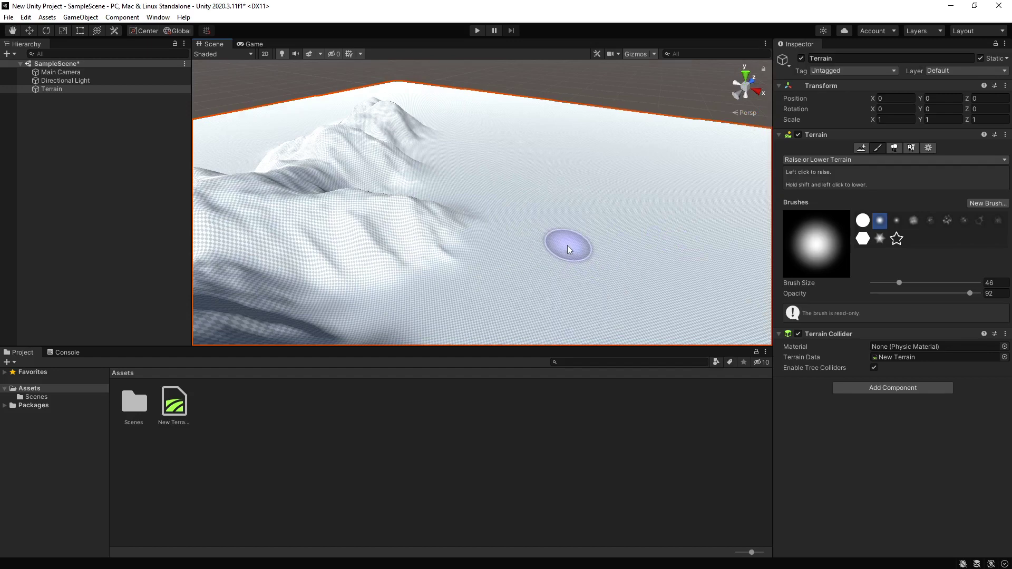
{"action": "right_click_drag", "start_coordinate": [591, 245], "coordinate": [519, 225]}
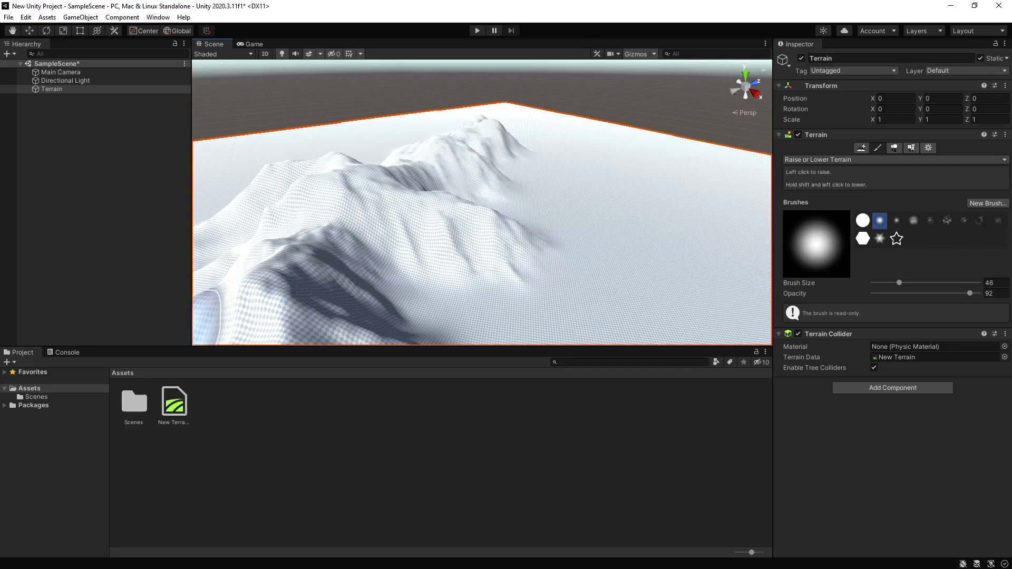
{"action": "mouse_move", "coordinate": [576, 255]}
{"action": "right_mouse_down"}
{"action": "mouse_move", "coordinate": [632, 285]}
{"action": "mouse_move", "coordinate": [495, 294]}
{"action": "mouse_move", "coordinate": [332, 249]}
{"action": "mouse_move", "coordinate": [336, 234]}
{"action": "mouse_move", "coordinate": [482, 260]}
{"action": "mouse_move", "coordinate": [583, 246]}
{"action": "right_mouse_up"}
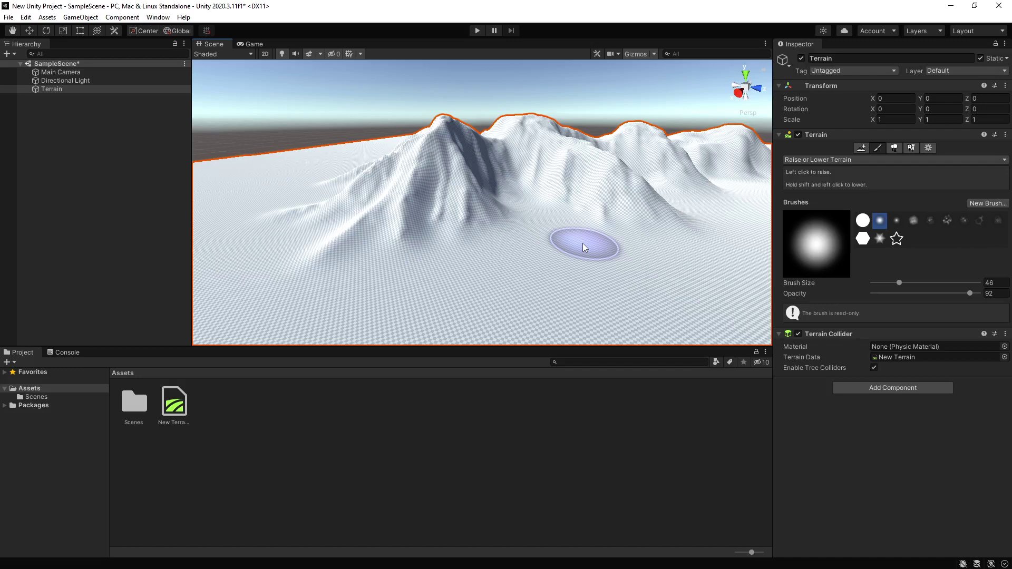
- Open the Package Manager and list the packages from the Unity Registry
{"action": "left_click", "coordinate": [156, 17]}
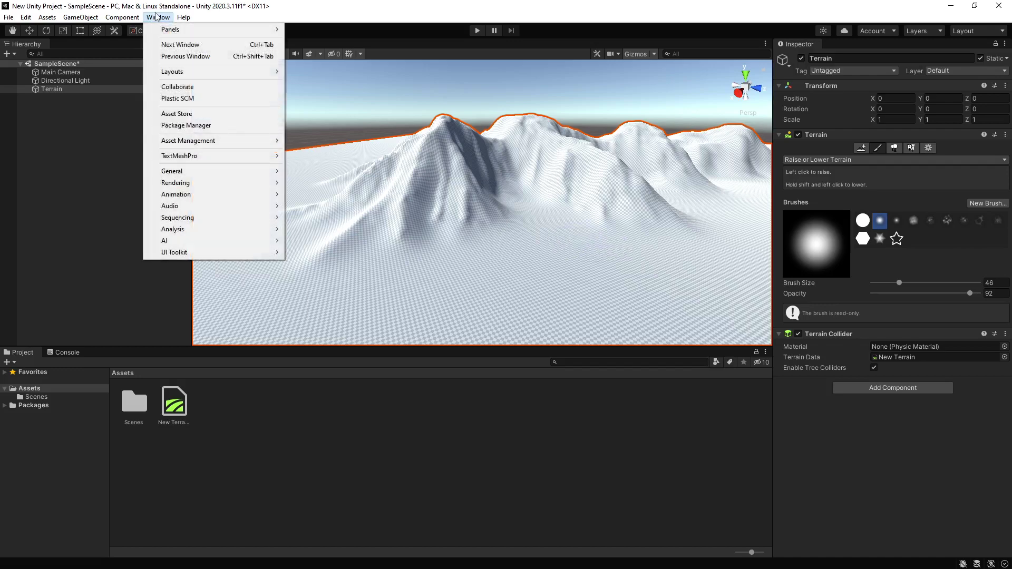
{"action": "left_click", "coordinate": [213, 125]}
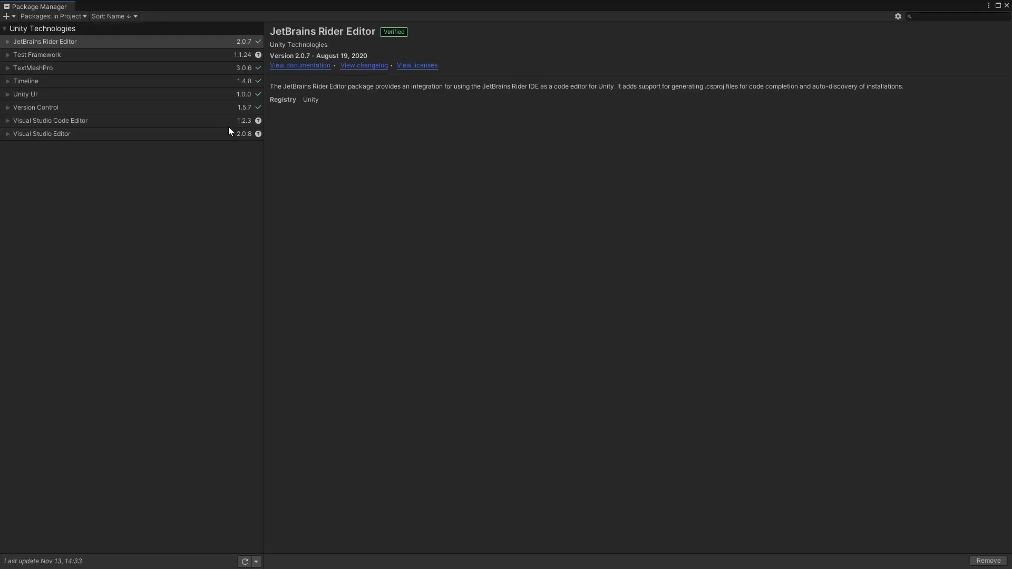
{"action": "left_click", "coordinate": [84, 15]}
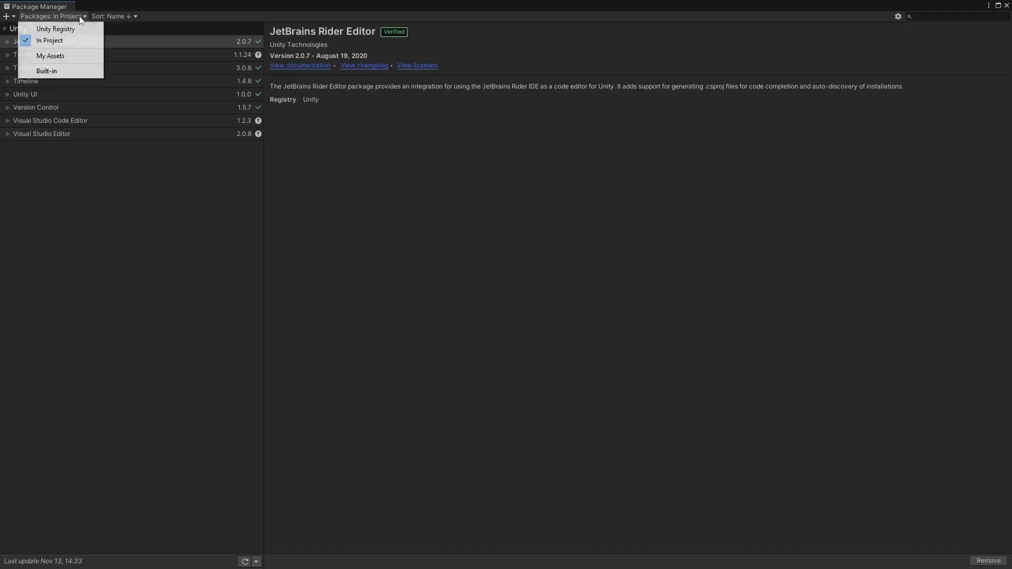
{"action": "left_click", "coordinate": [68, 29]}
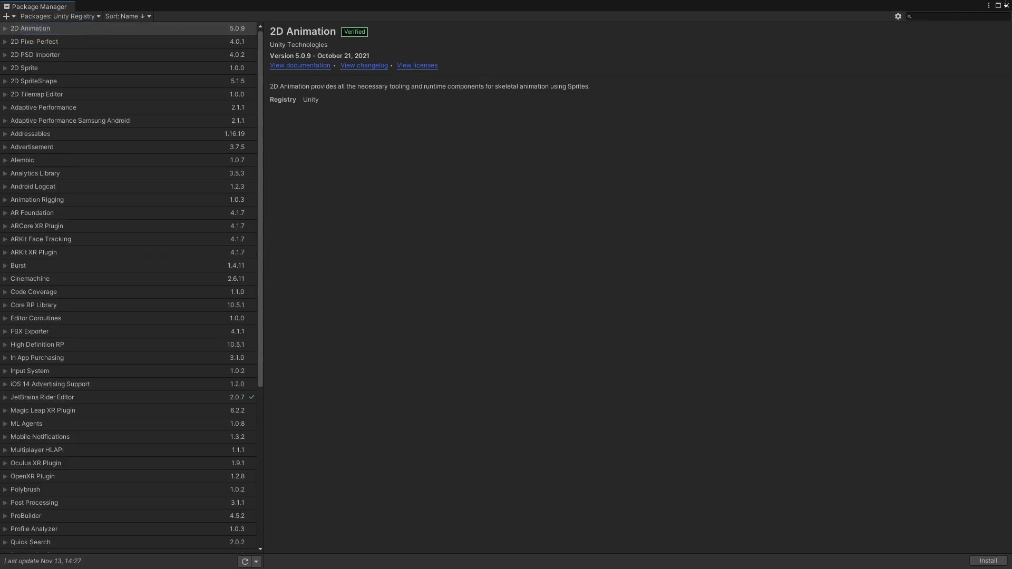
- Restore the Package Manager to a smaller floating window placed over the scene
{"action": "left_click", "coordinate": [998, 5]}
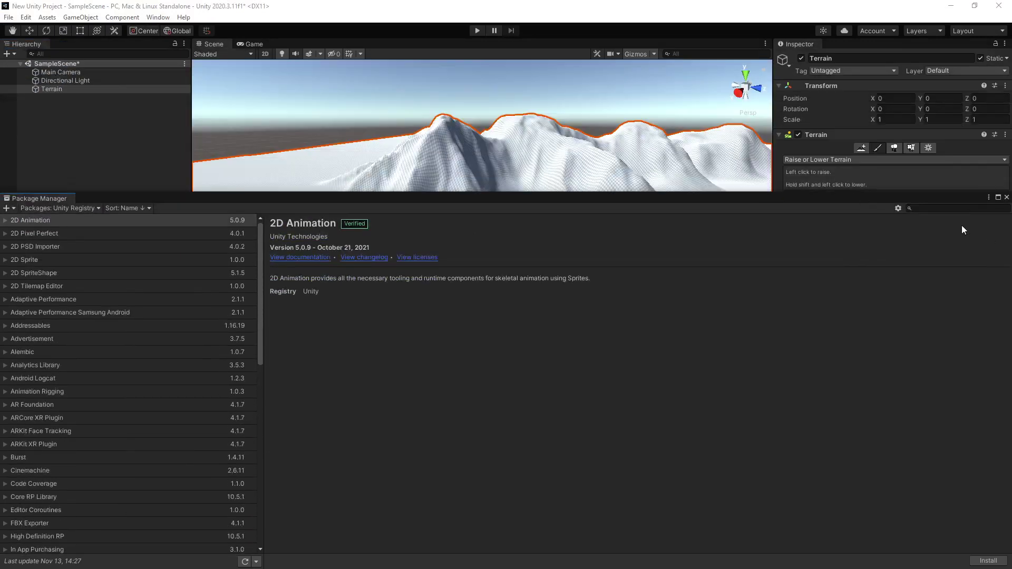
{"action": "left_click_drag", "start_coordinate": [916, 199], "coordinate": [855, 187]}
{"action": "left_click_drag", "start_coordinate": [954, 217], "coordinate": [418, 235]}
{"action": "left_click_drag", "start_coordinate": [350, 190], "coordinate": [685, 136]}
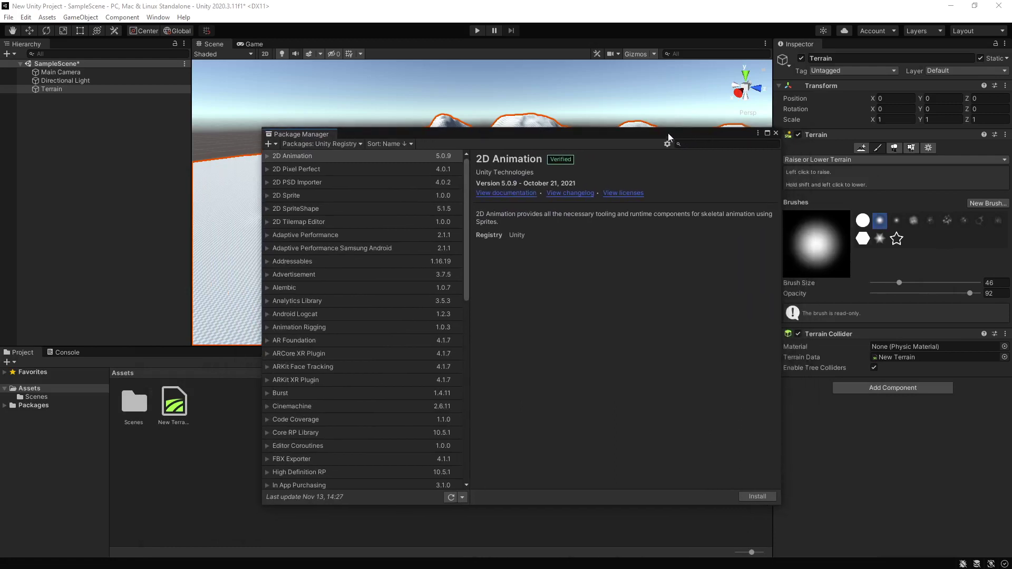
- Enable preview packages in the project's advanced package settings, accept the notice and close the settings
{"action": "left_click", "coordinate": [667, 144]}
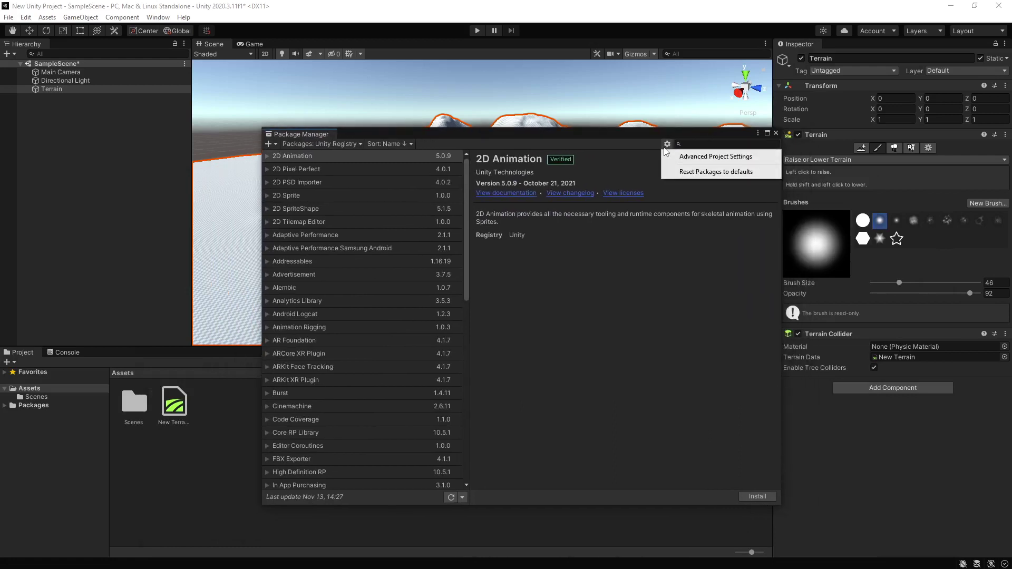
{"action": "left_click", "coordinate": [716, 157]}
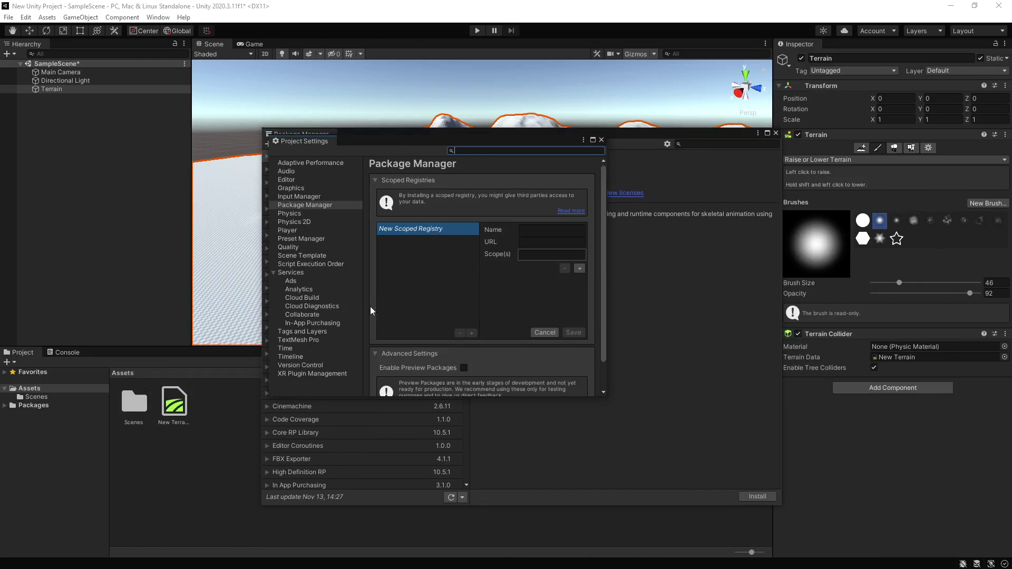
{"action": "left_click", "coordinate": [463, 368]}
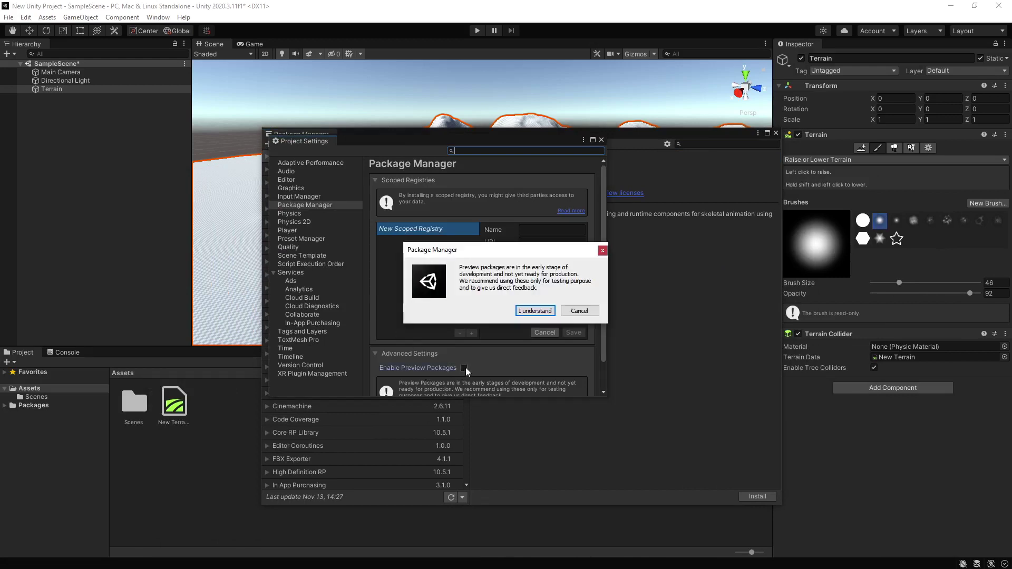
{"action": "left_click", "coordinate": [552, 312]}
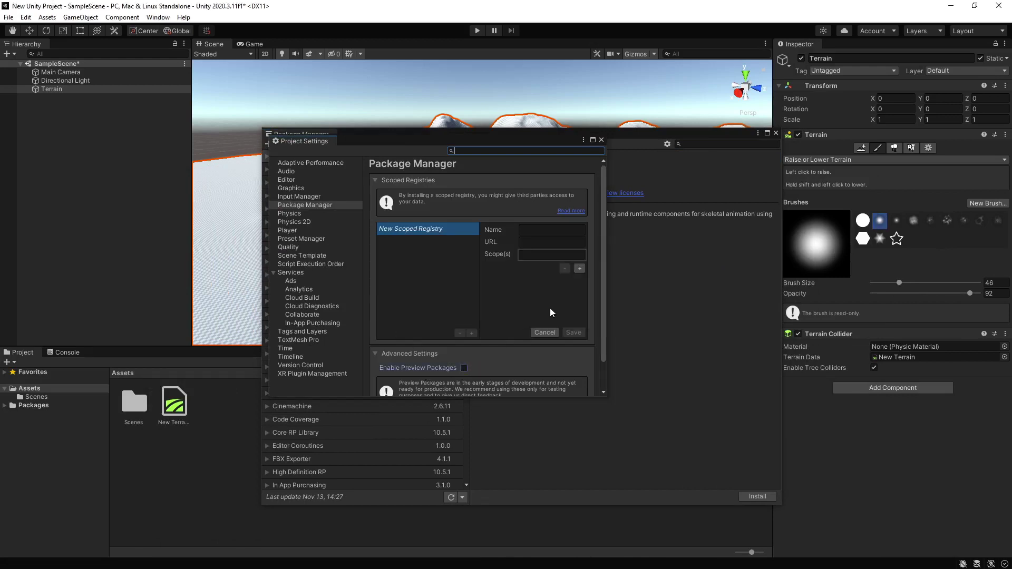
{"action": "left_click", "coordinate": [602, 141]}
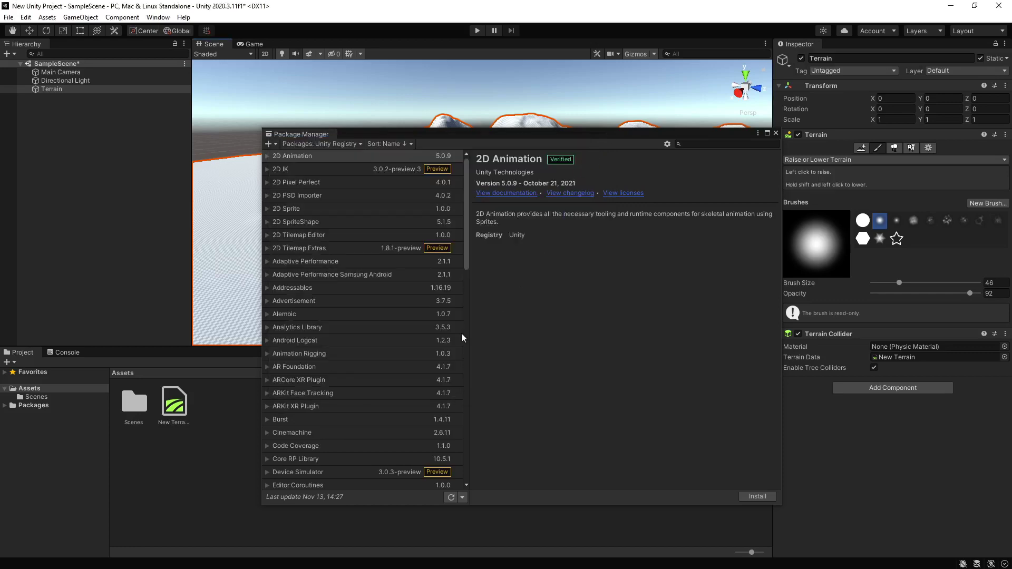
- Install the Terrain Tools preview package, version 3.0.2-preview.3, from the Unity Registry
{"action": "left_click_drag", "start_coordinate": [467, 247], "coordinate": [457, 408]}
{"action": "left_click", "coordinate": [324, 374]}
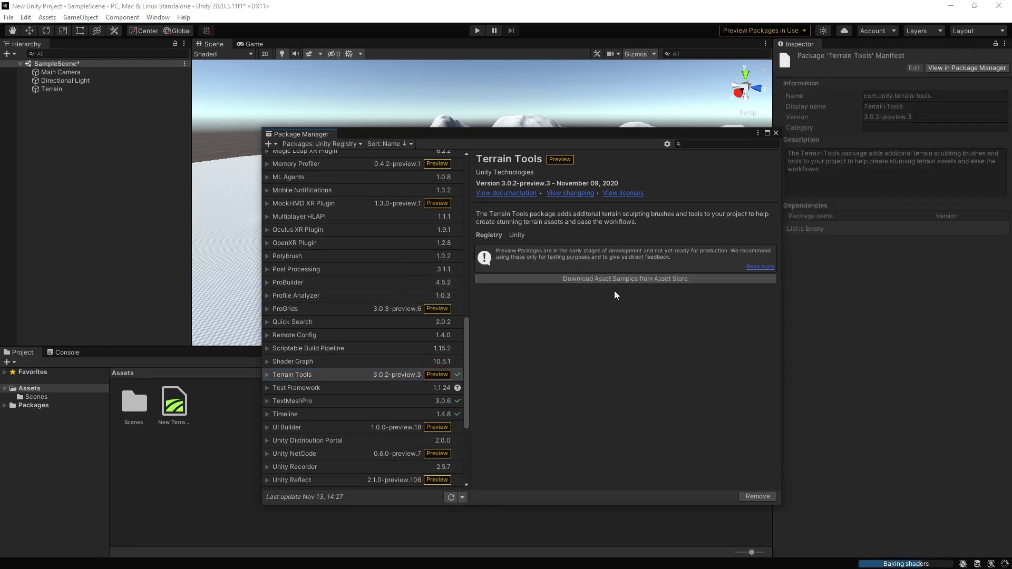
- Import all files of the Terrain Tools Sample Asset Pack from My Assets and close the Package Manager
{"action": "left_click", "coordinate": [351, 143]}
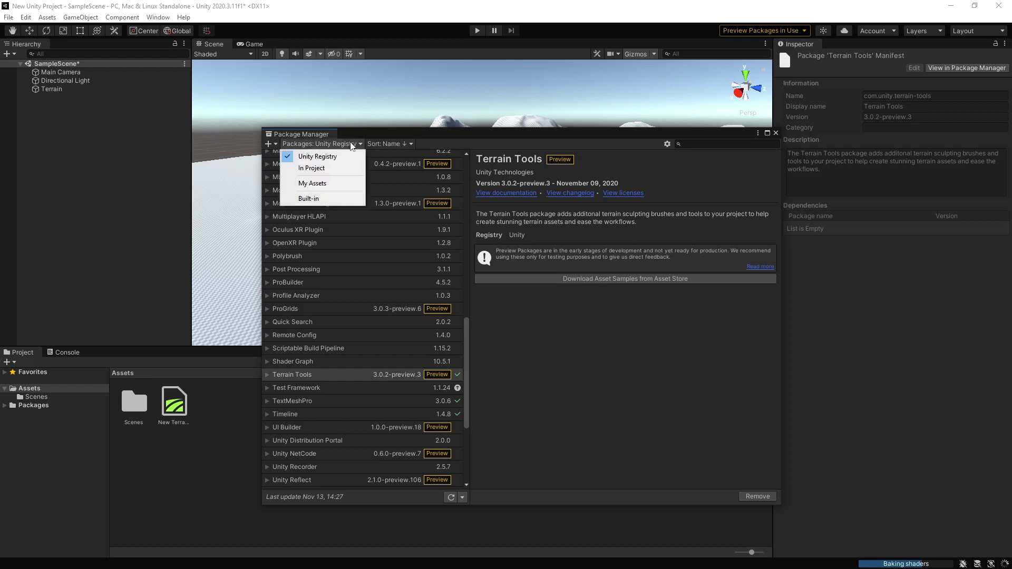
{"action": "left_click", "coordinate": [333, 184]}
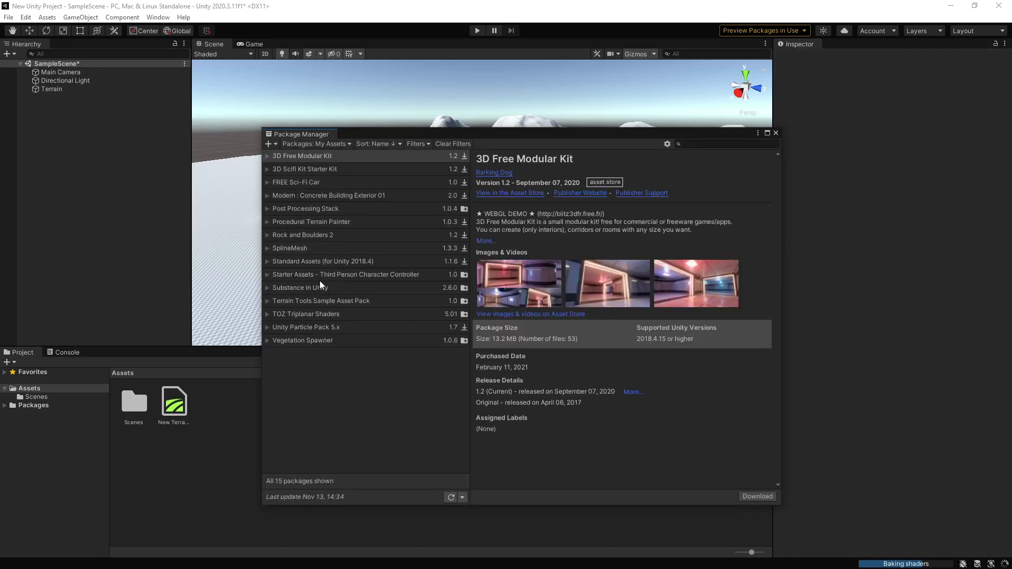
{"action": "left_click", "coordinate": [330, 274]}
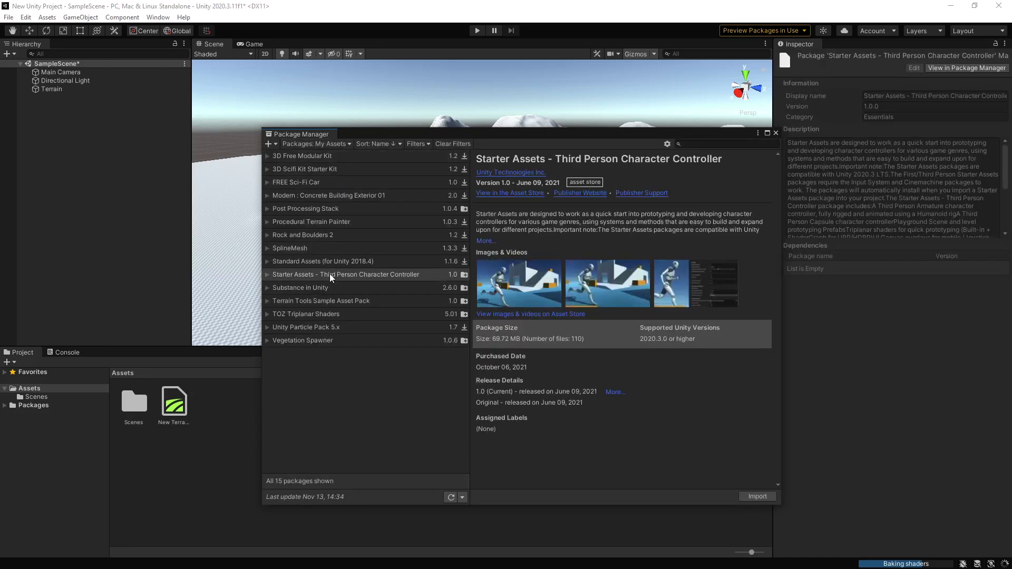
{"action": "left_click", "coordinate": [314, 304]}
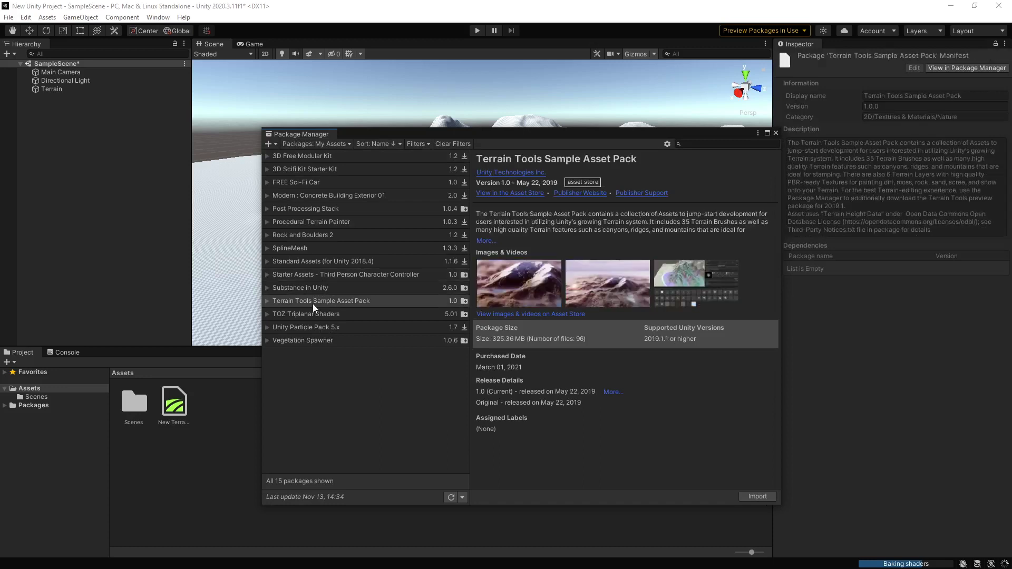
{"action": "left_click", "coordinate": [749, 497]}
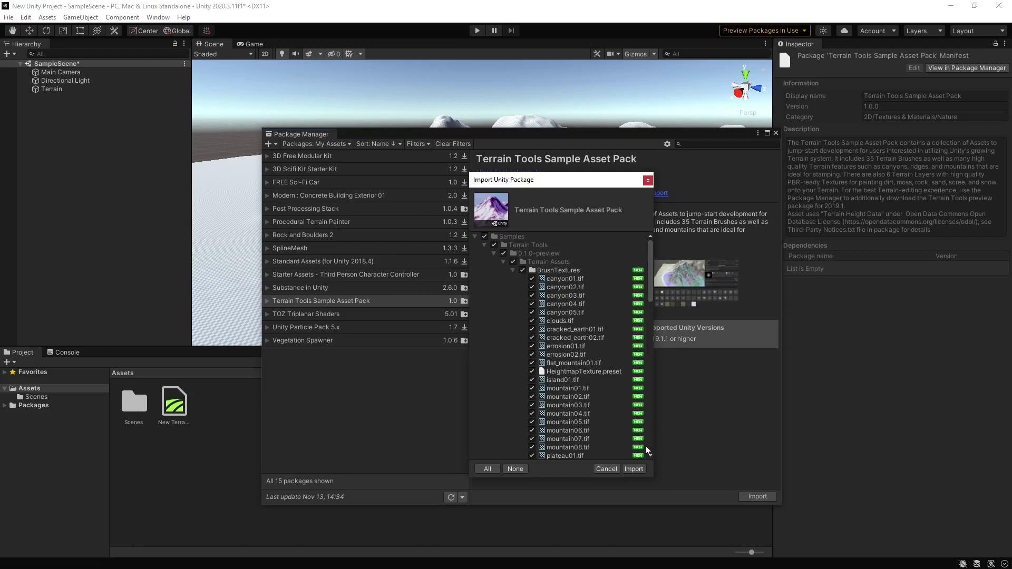
{"action": "left_click", "coordinate": [638, 472]}
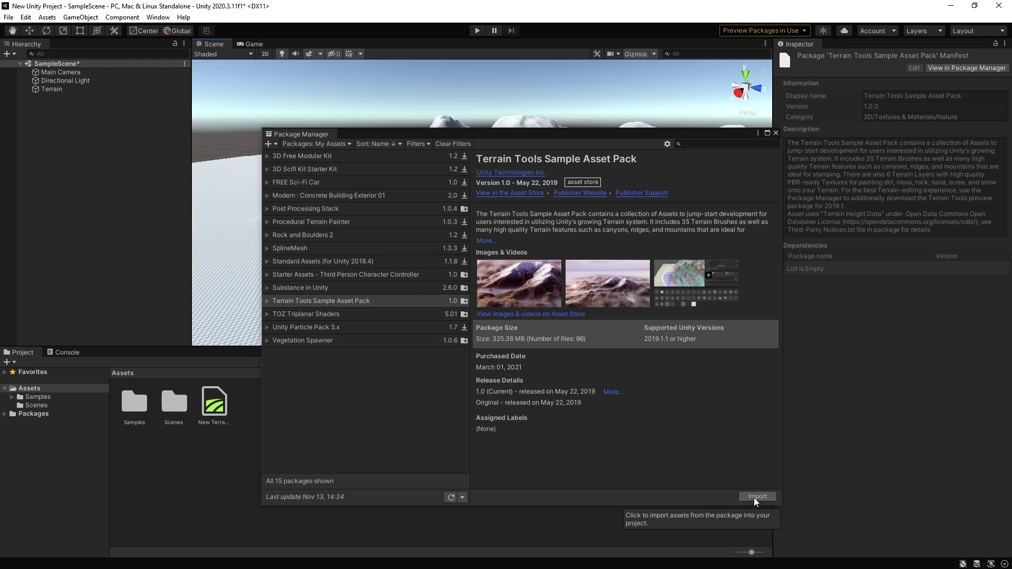
{"action": "left_click", "coordinate": [775, 133]}
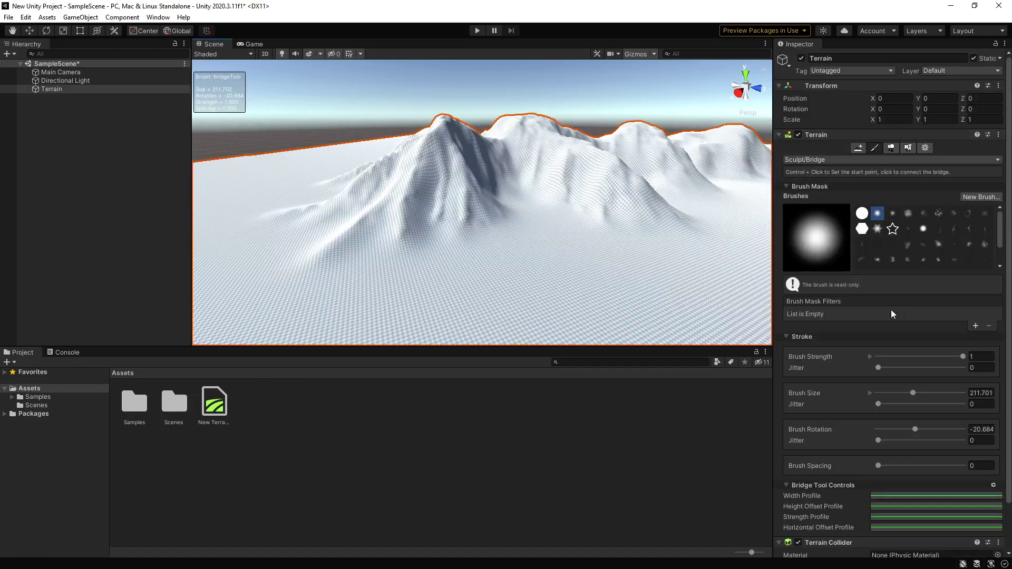
- Select the terrainstamp_ridge05 brush and switch the terrain tool to Raise or Lower Terrain
{"action": "left_click", "coordinate": [876, 160]}
{"action": "mouse_move", "coordinate": [844, 195]}
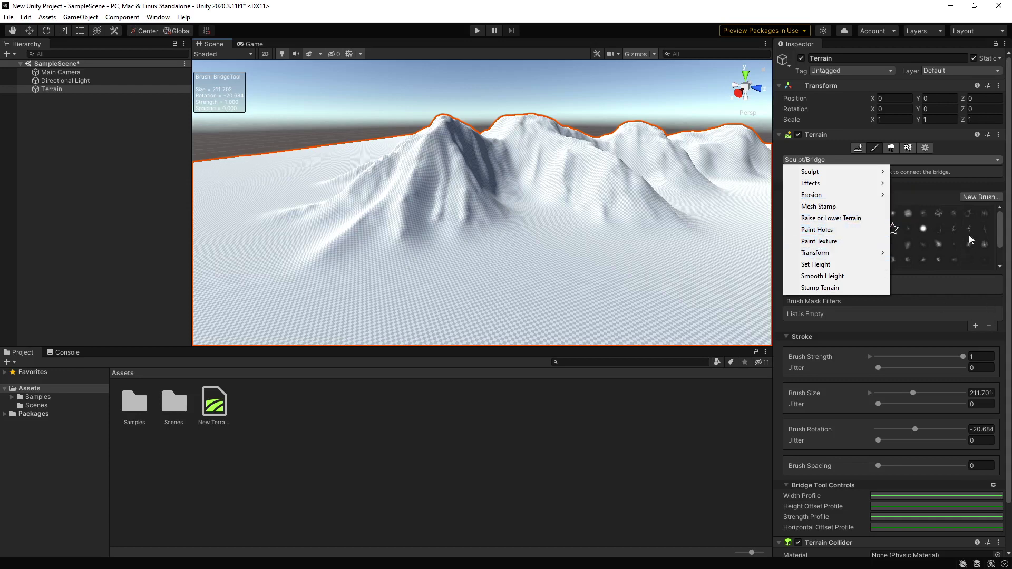
{"action": "left_click", "coordinate": [1005, 231]}
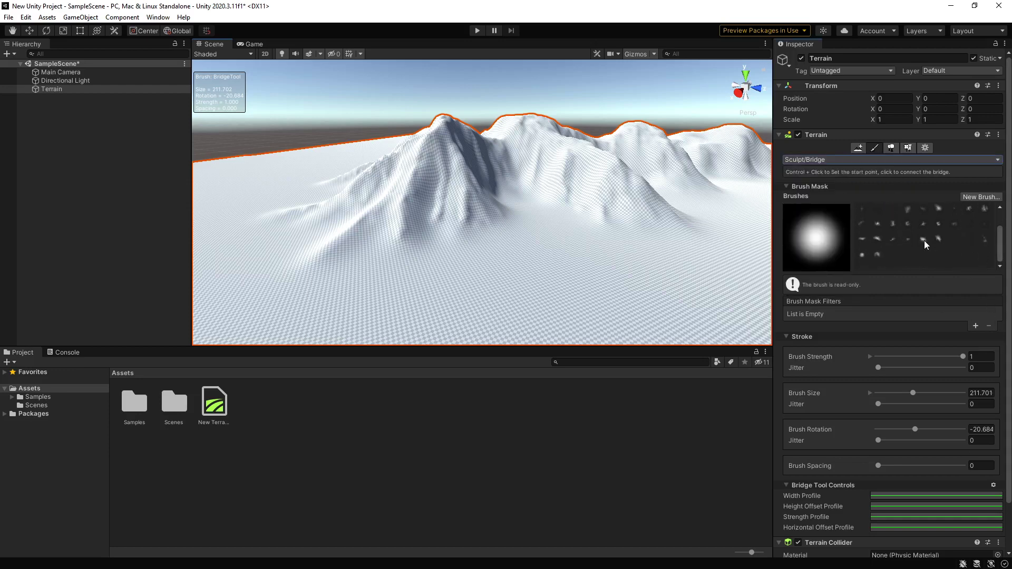
{"action": "left_click", "coordinate": [925, 241]}
{"action": "left_click", "coordinate": [863, 160]}
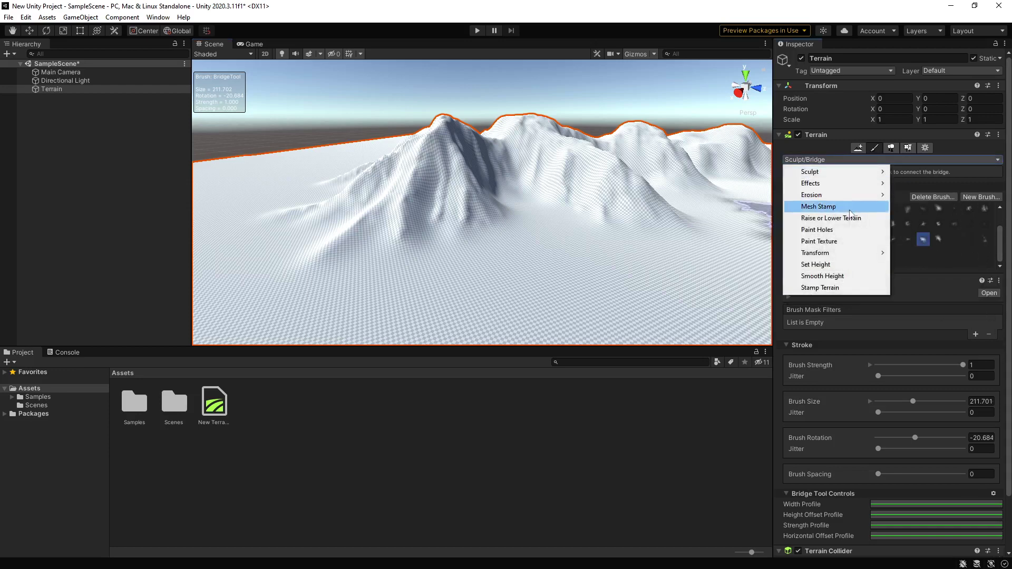
{"action": "left_click", "coordinate": [850, 218]}
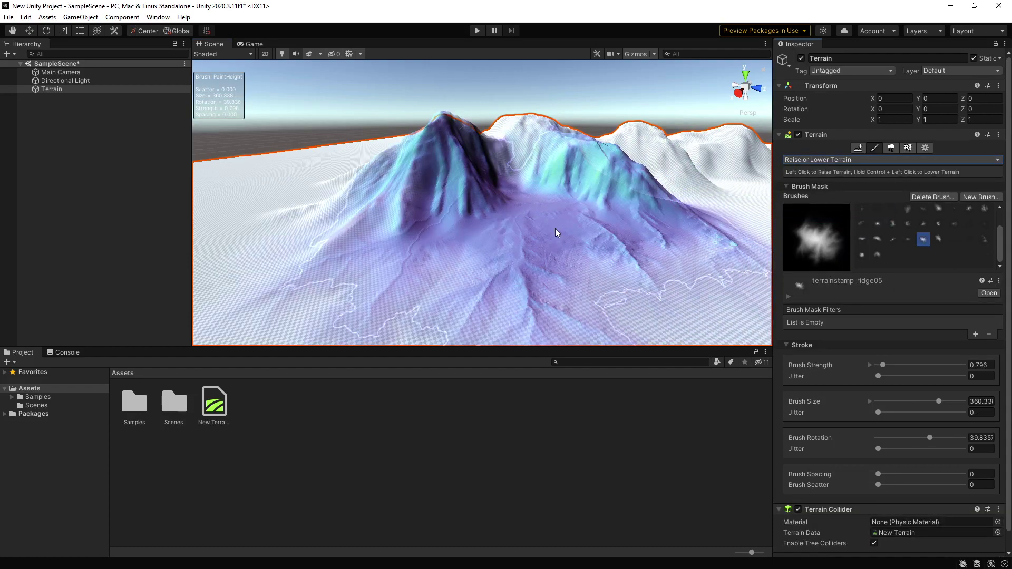
- Set the ridge brush to a size of about 304 and a strength of about 1.665
{"action": "mouse_move", "coordinate": [555, 229]}
{"action": "left_mouse_down"}
{"action": "mouse_move", "coordinate": [559, 212]}
{"action": "mouse_move", "coordinate": [555, 223]}
{"action": "mouse_move", "coordinate": [758, 226]}
{"action": "mouse_move", "coordinate": [615, 224]}
{"action": "left_mouse_up"}
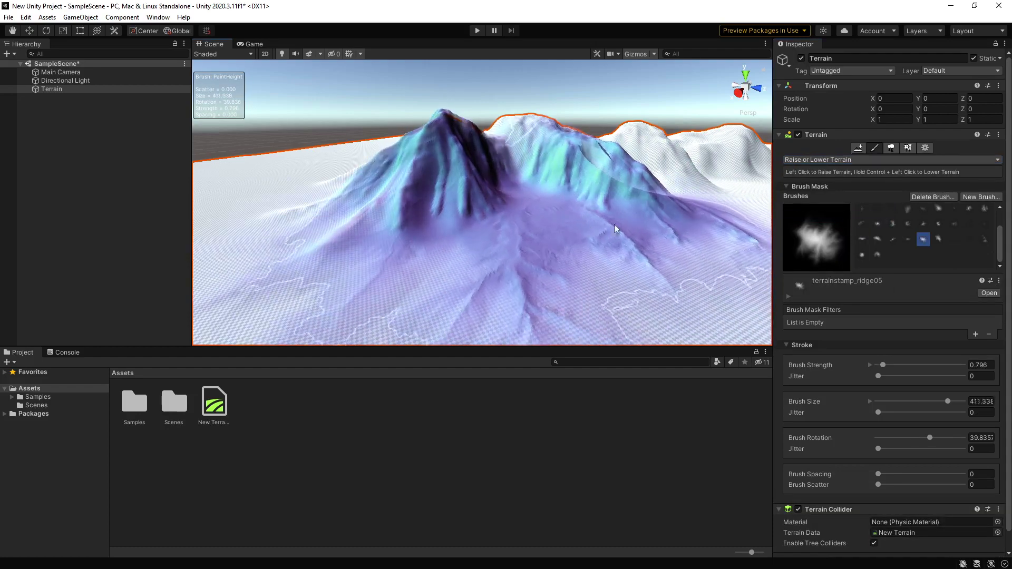
{"action": "key", "text": "s"}
{"action": "key", "text": "a"}
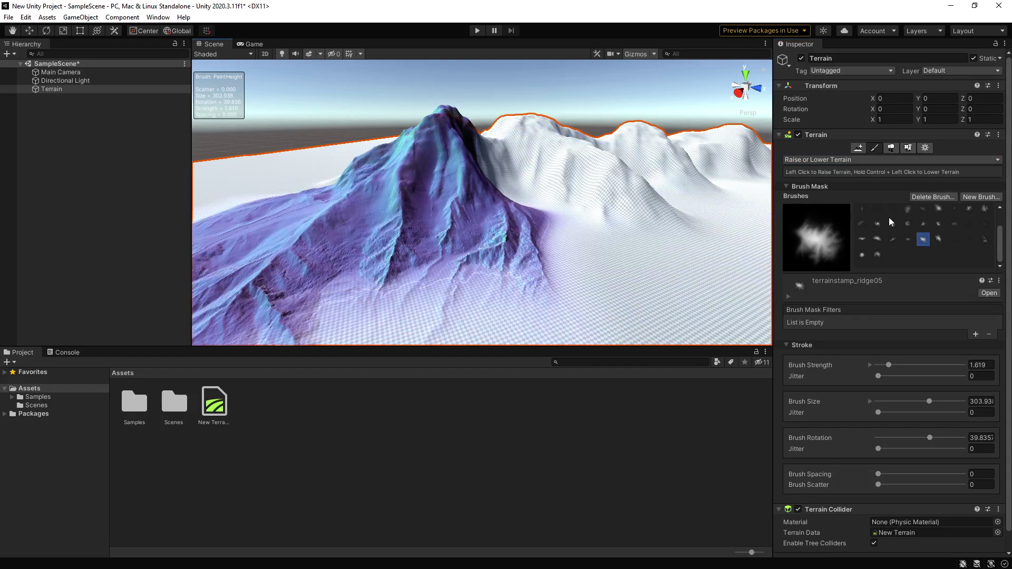
{"action": "key", "text": "a"}
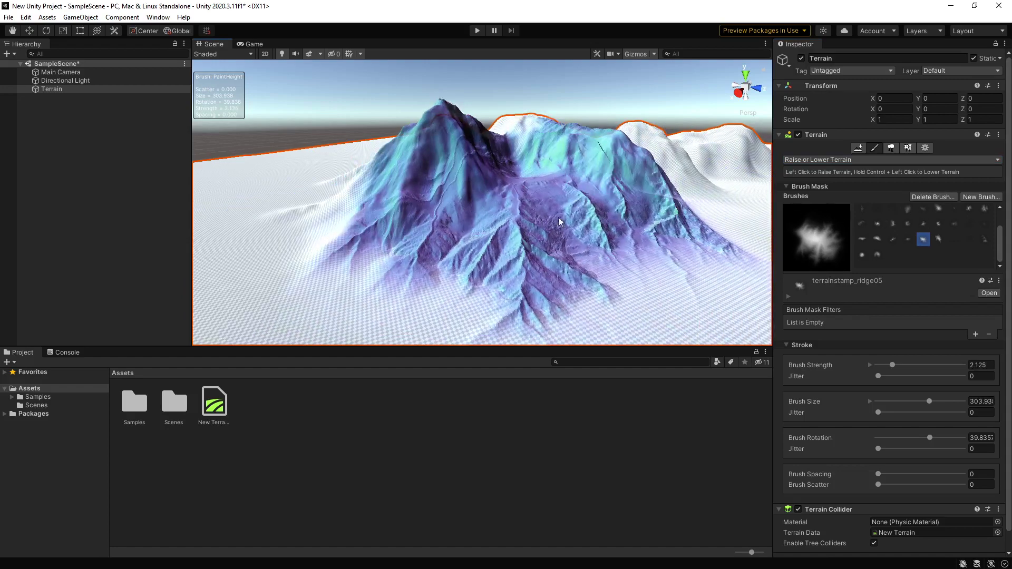
{"action": "key", "text": "a"}
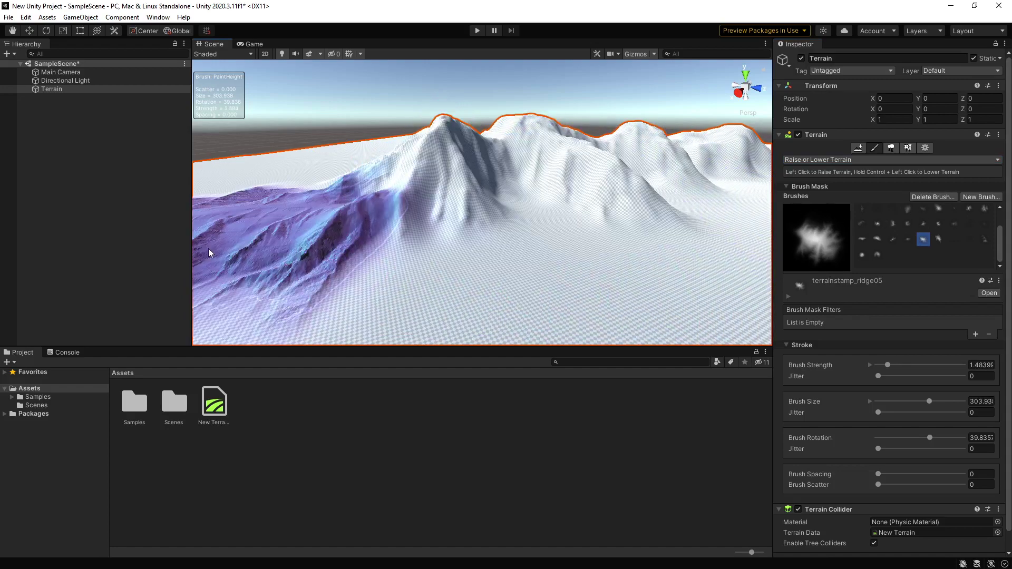
{"action": "key", "text": "a"}
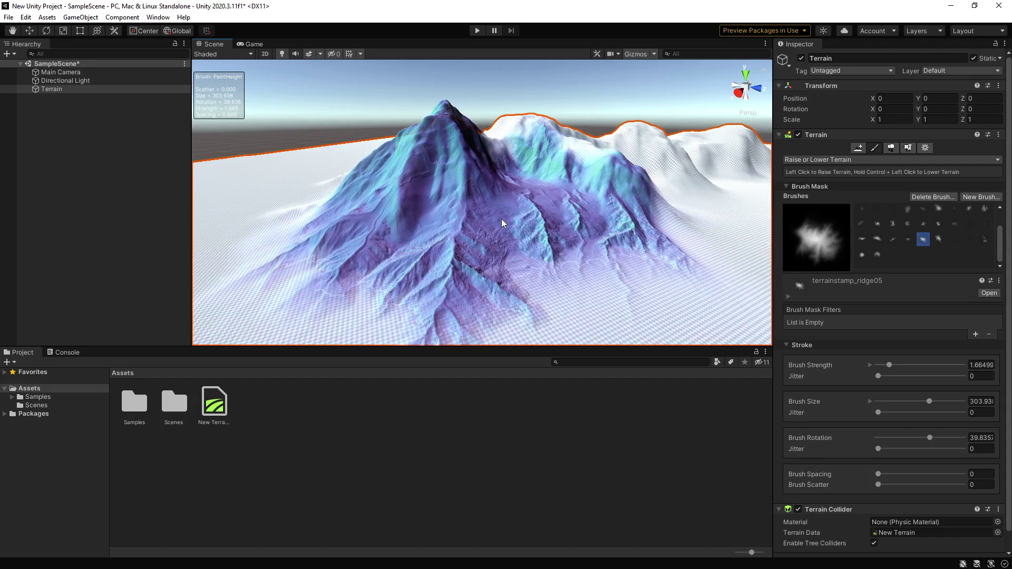
- Rotate the ridge brush to about 25.5 degrees and stamp ridge detail onto the slopes of the front mountains
{"action": "key", "text": "d"}
{"action": "key", "text": "d"}
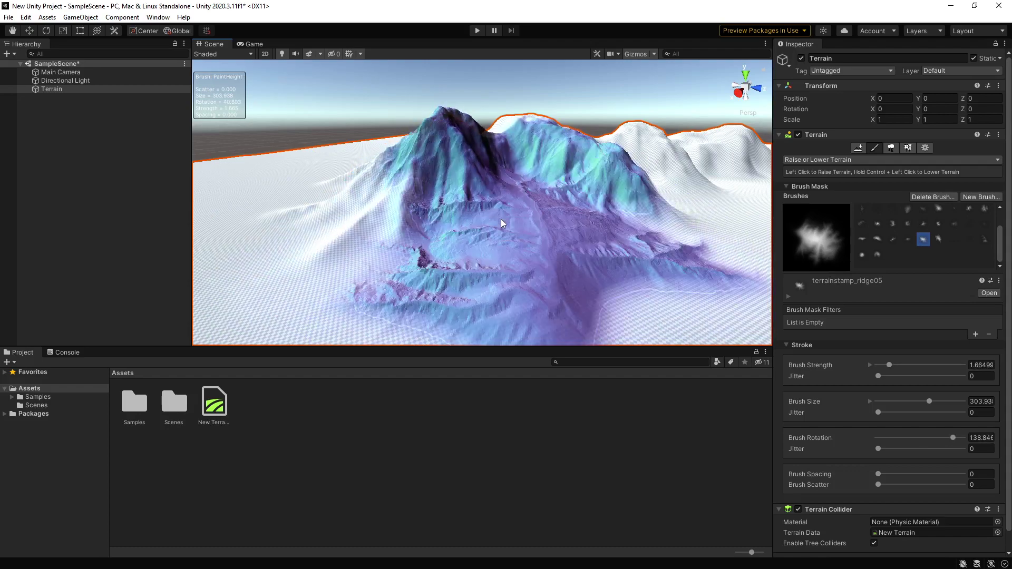
{"action": "key", "text": "d"}
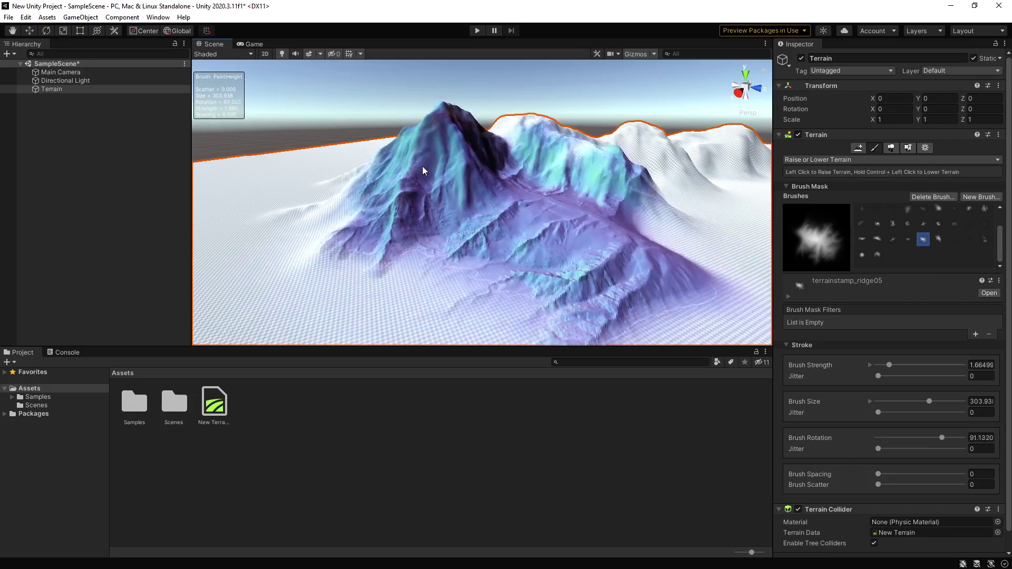
{"action": "key", "text": "d"}
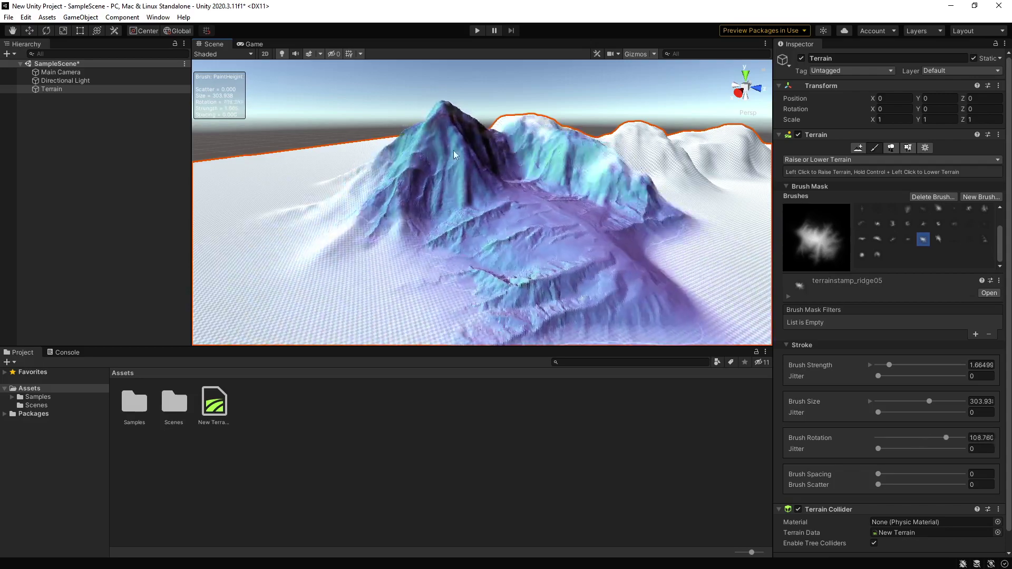
{"action": "key", "text": "d"}
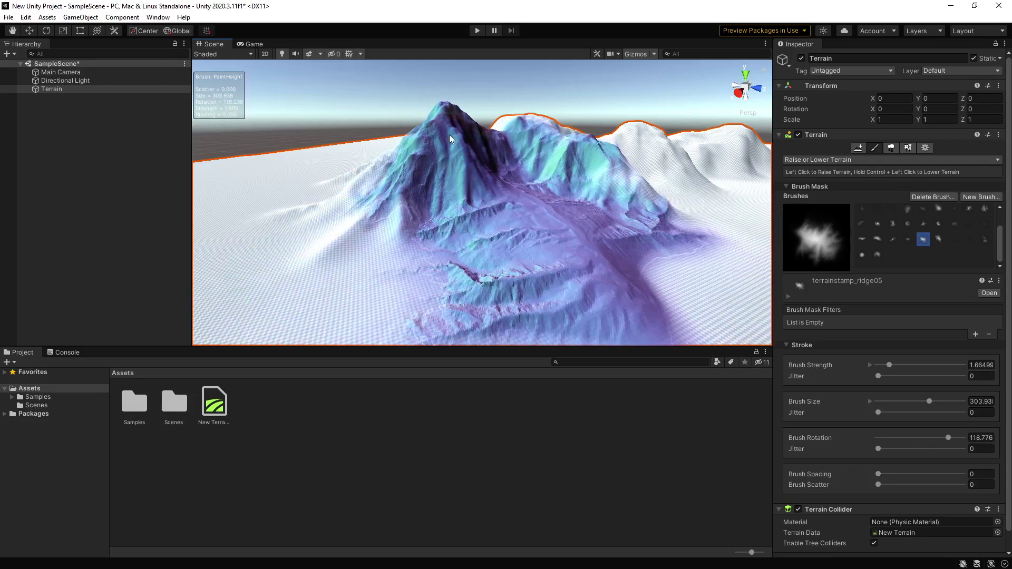
{"action": "key", "text": "d"}
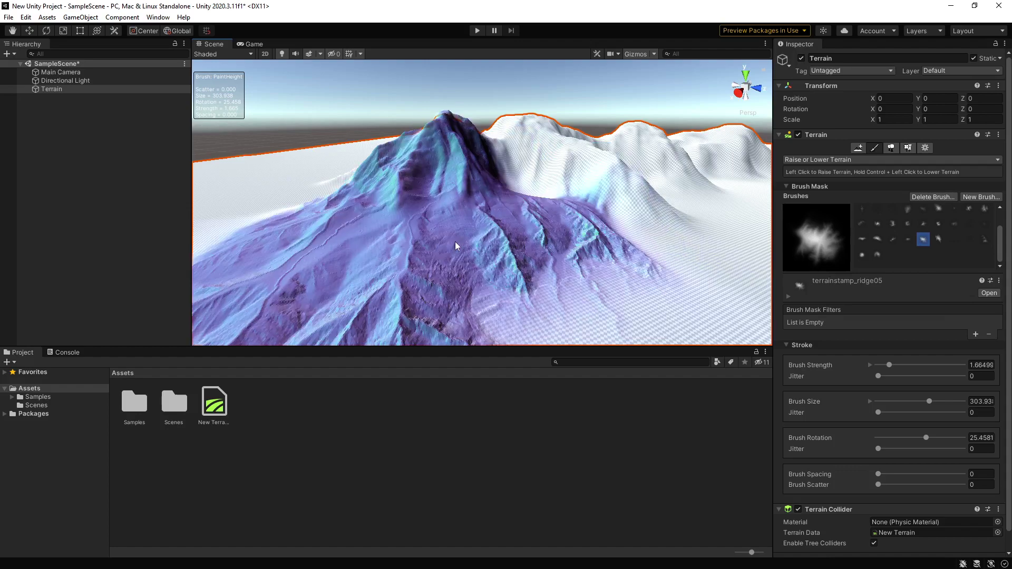
{"action": "left_click_drag", "start_coordinate": [517, 199], "coordinate": [541, 198]}
{"action": "left_click", "coordinate": [541, 198]}
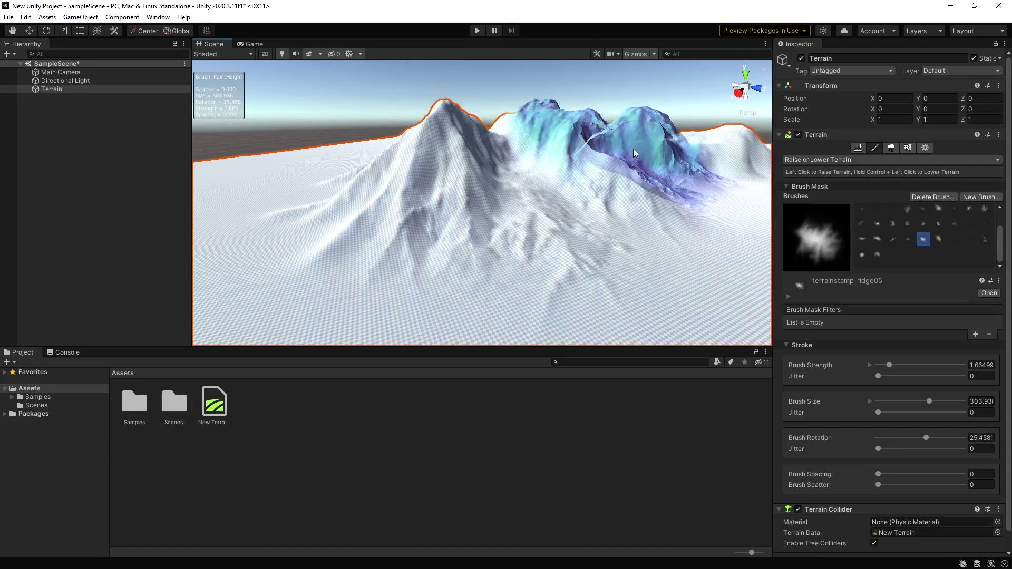
- Reduce the brush strength to about 1.254 and stamp ridges along the other side of the mountain range
{"action": "key", "text": "w"}
{"action": "mouse_move", "coordinate": [670, 144]}
{"action": "right_mouse_down"}
{"action": "mouse_move", "coordinate": [696, 136]}
{"action": "mouse_move", "coordinate": [515, 164]}
{"action": "right_mouse_up"}
{"action": "key", "text": "s"}
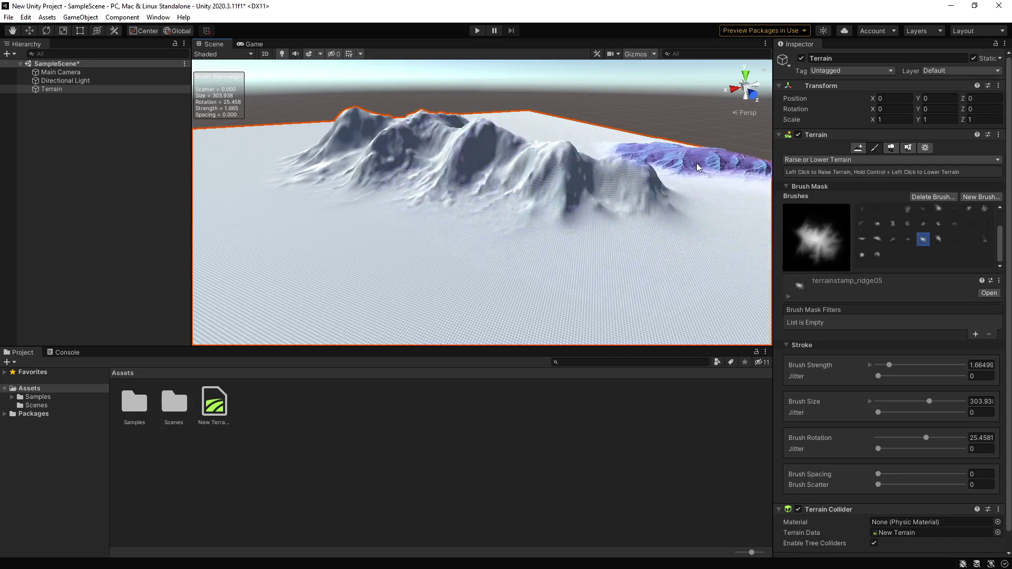
{"action": "key", "text": "a"}
{"action": "left_click_drag", "start_coordinate": [483, 171], "coordinate": [280, 189]}
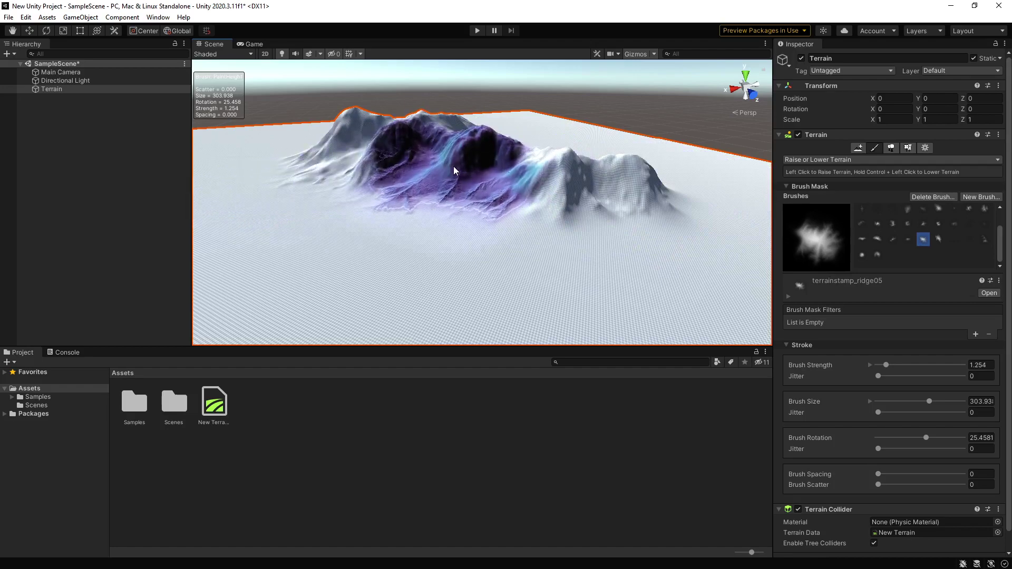
{"action": "key", "text": "alt"}
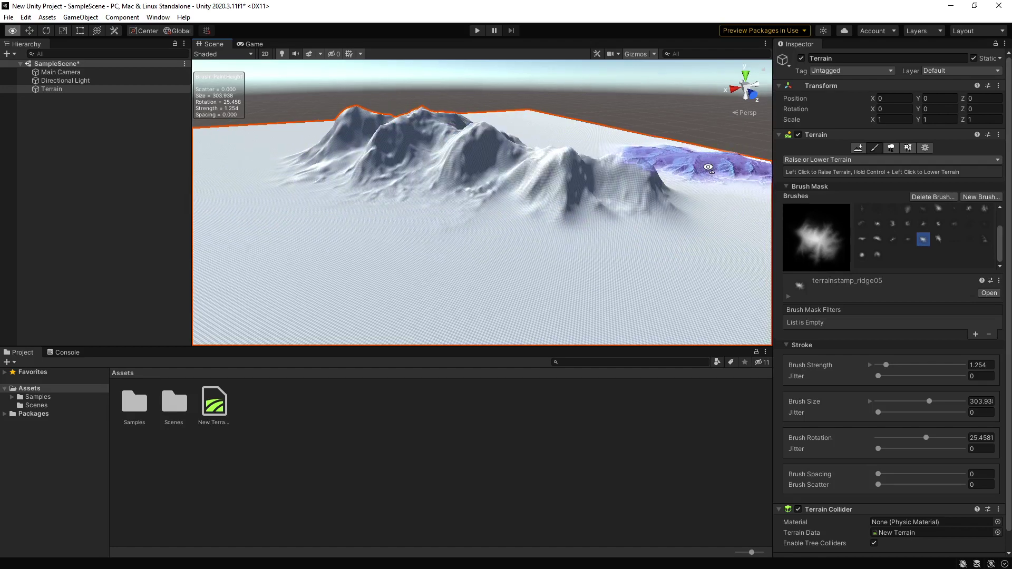
- Rotate the ridge brush to about -18 degrees and stamp ridges onto the slopes at the end of the mountain range
{"action": "left_click_drag", "start_coordinate": [708, 167], "coordinate": [423, 174], "text": "alt"}
{"action": "key", "text": "z"}
{"action": "key", "text": "d"}
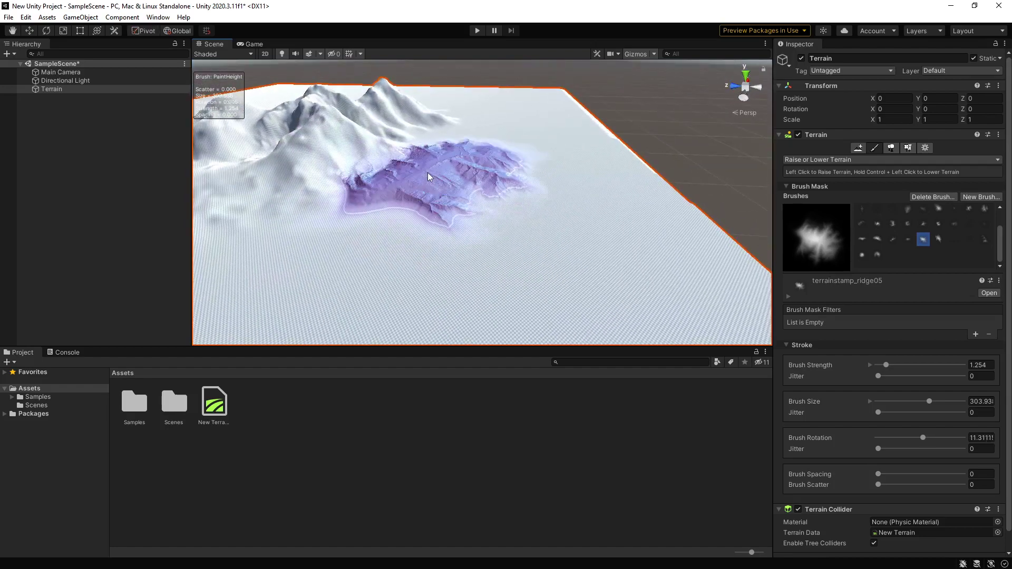
{"action": "key", "text": "d"}
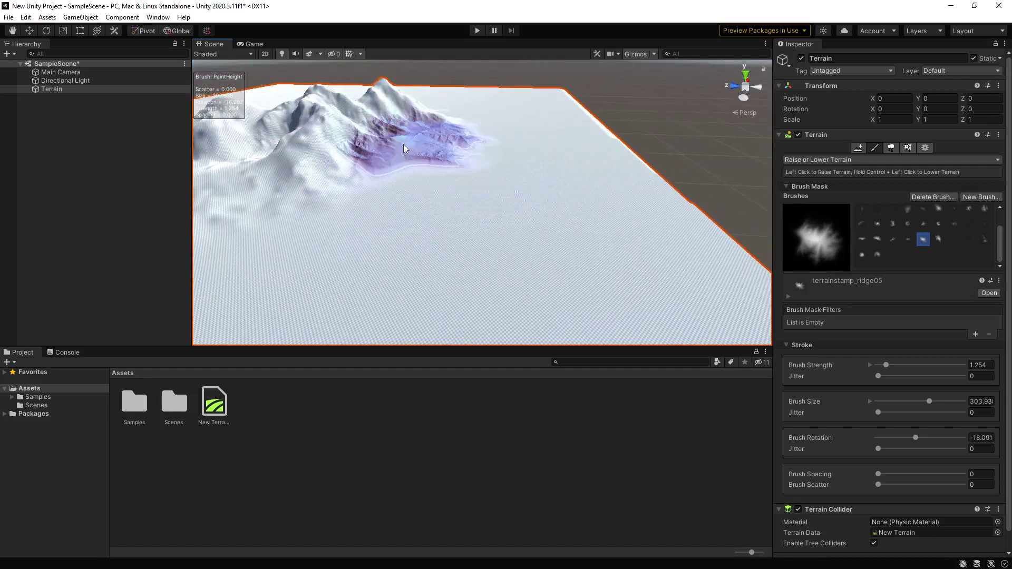
{"action": "left_click", "coordinate": [387, 141]}
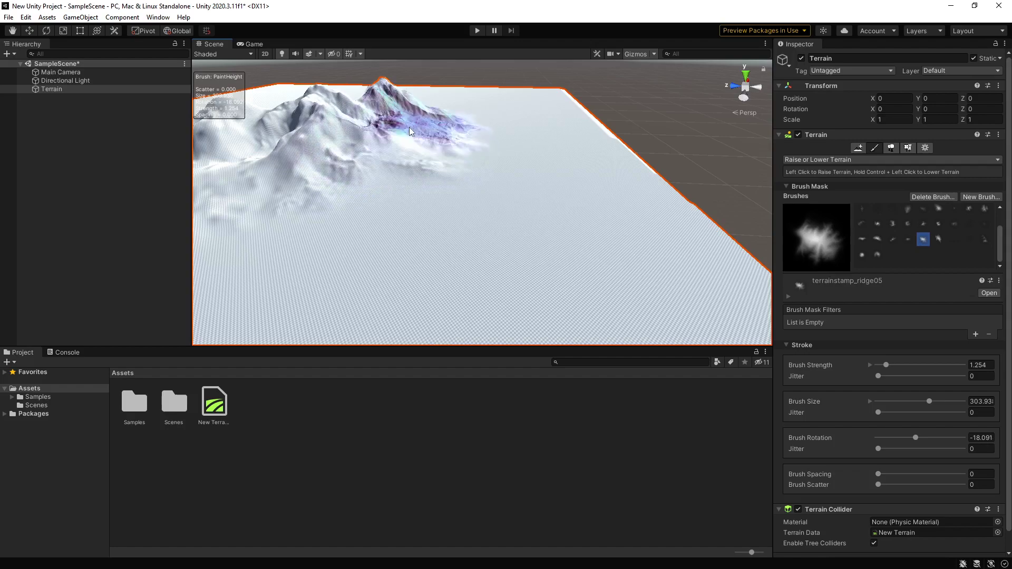
{"action": "left_click", "coordinate": [410, 128]}
- Leave the terrain brush, deselect the terrain and examine the mountain range from near ground level
{"action": "key", "text": "w"}
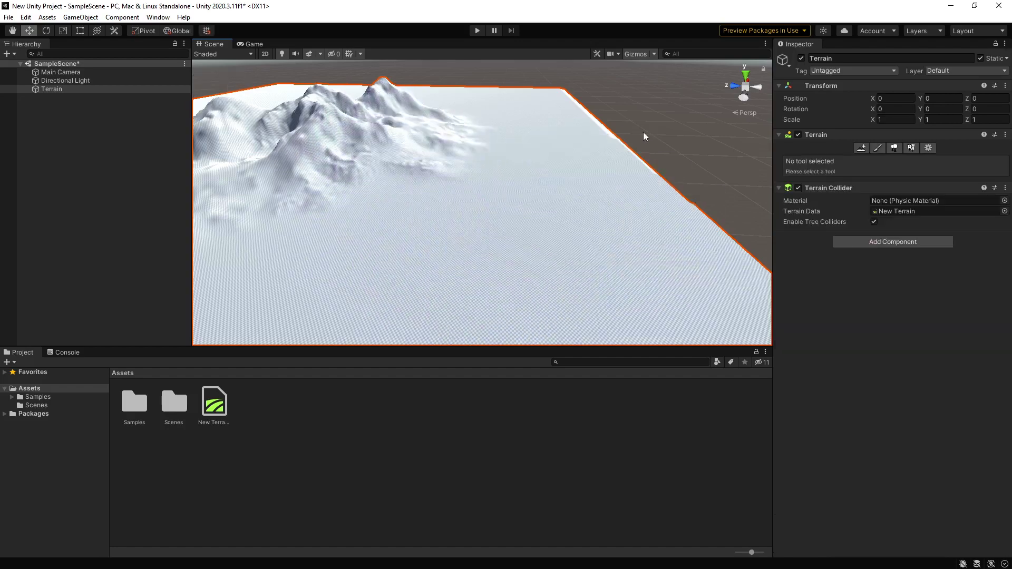
{"action": "left_click", "coordinate": [643, 132]}
{"action": "right_click_drag", "start_coordinate": [510, 196], "coordinate": [745, 191]}
{"action": "key", "text": "w"}
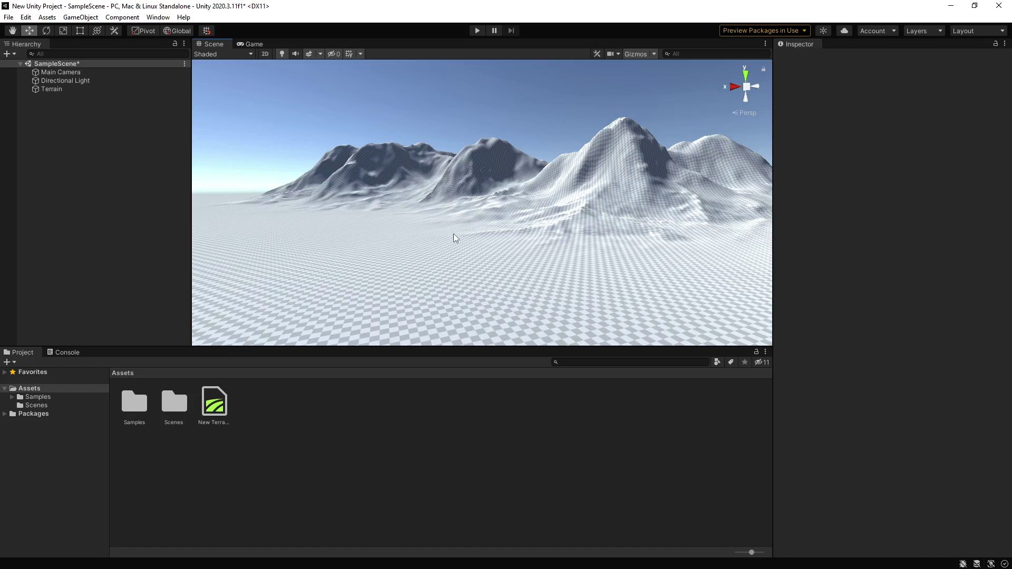
{"action": "right_click_drag", "start_coordinate": [453, 233], "coordinate": [498, 218]}
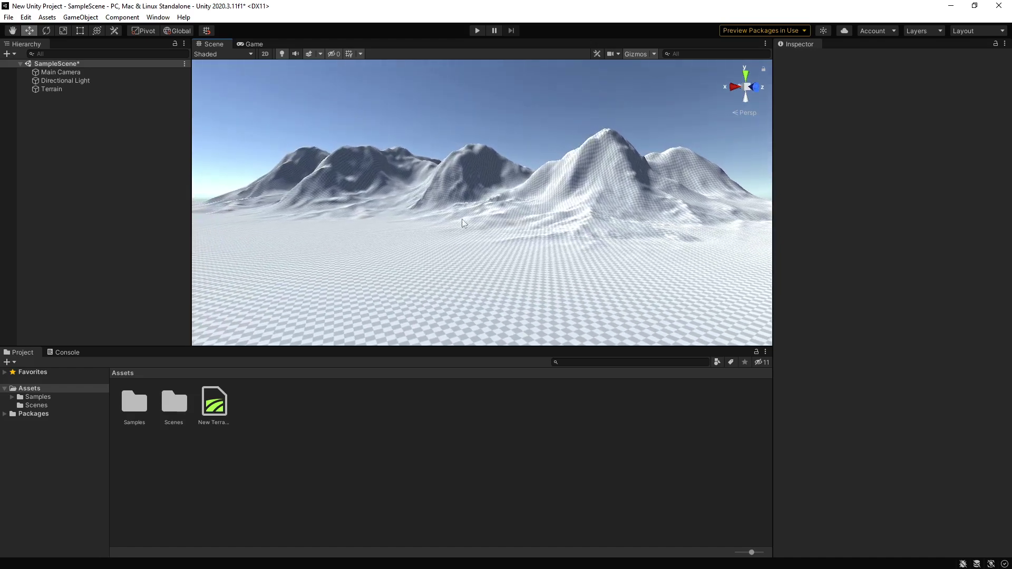